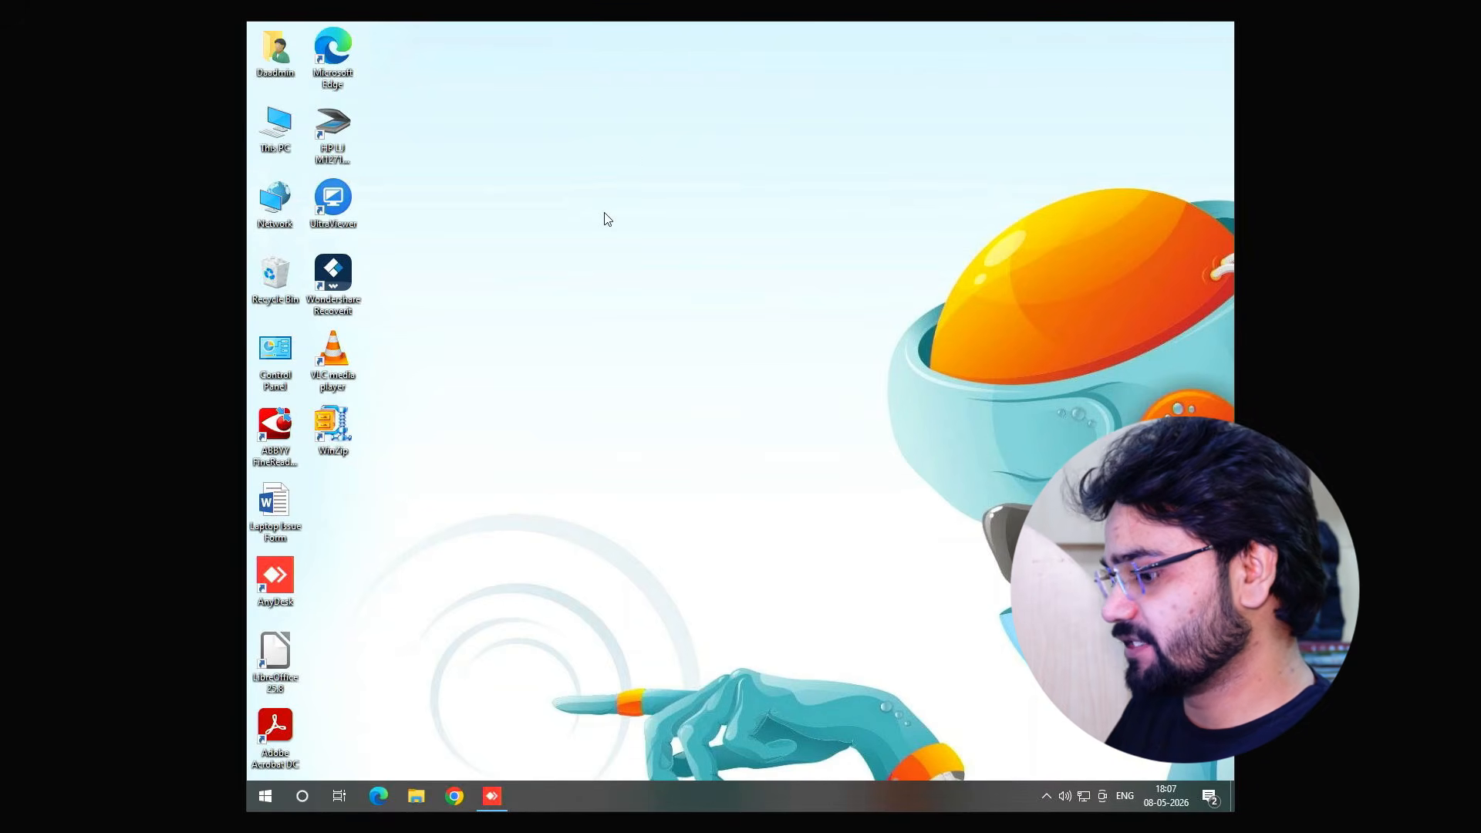
Open Control Panel through the Run command, maximize it, and open Devices and Printers
key("super+r")
type("c")
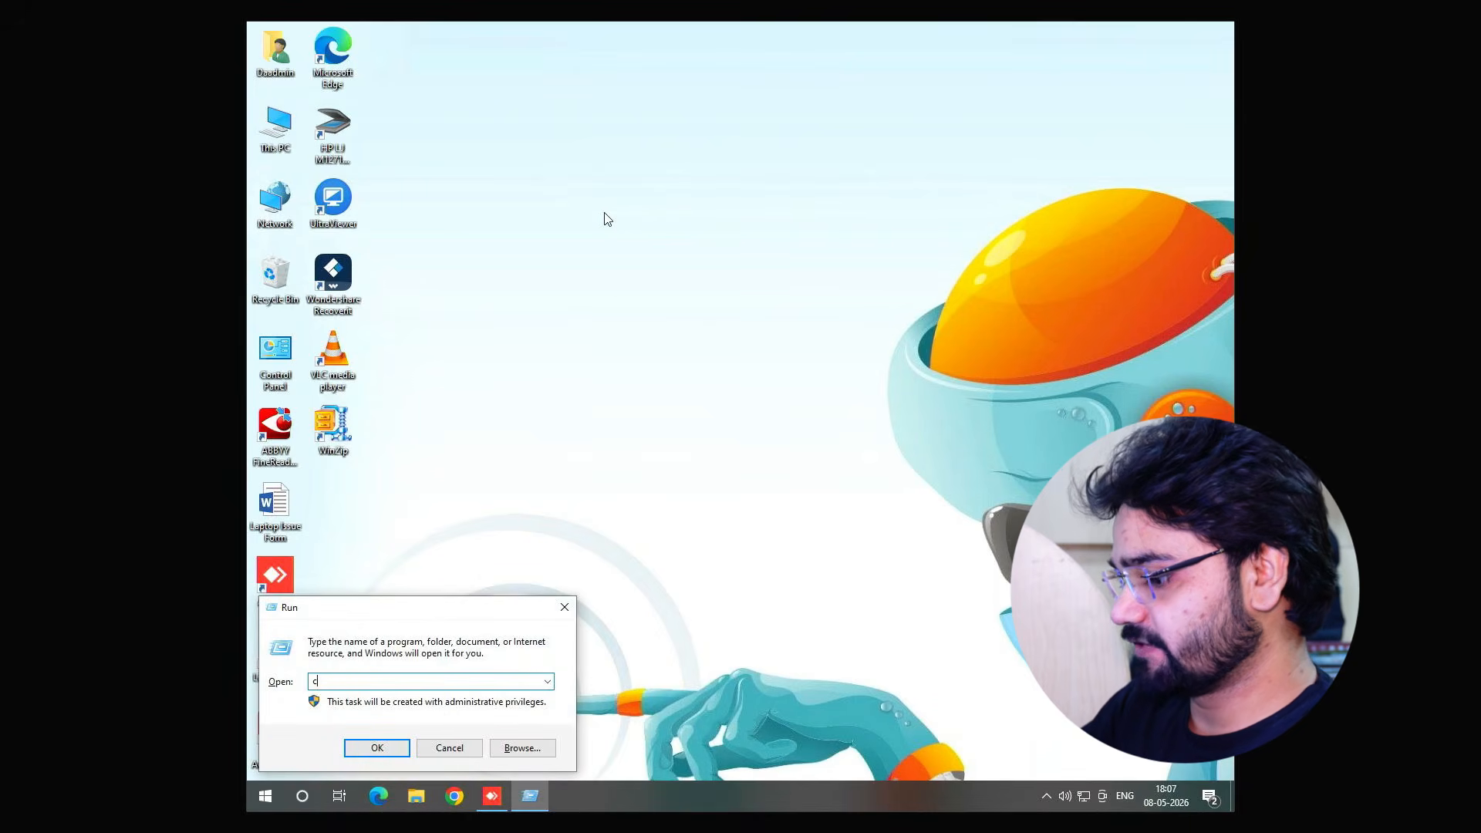
type("ontrol")
key("Return")
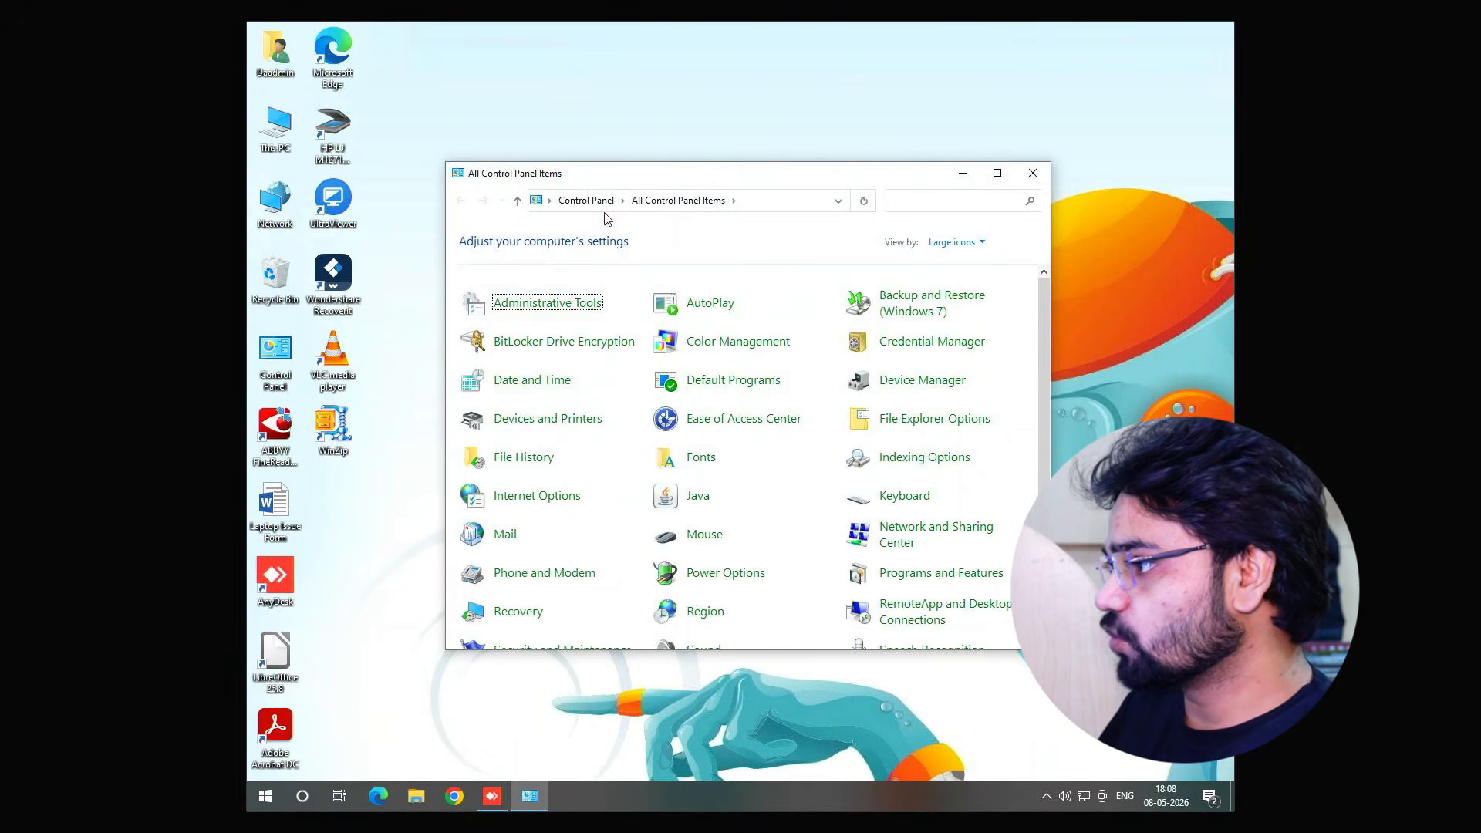
left_click(998, 173)
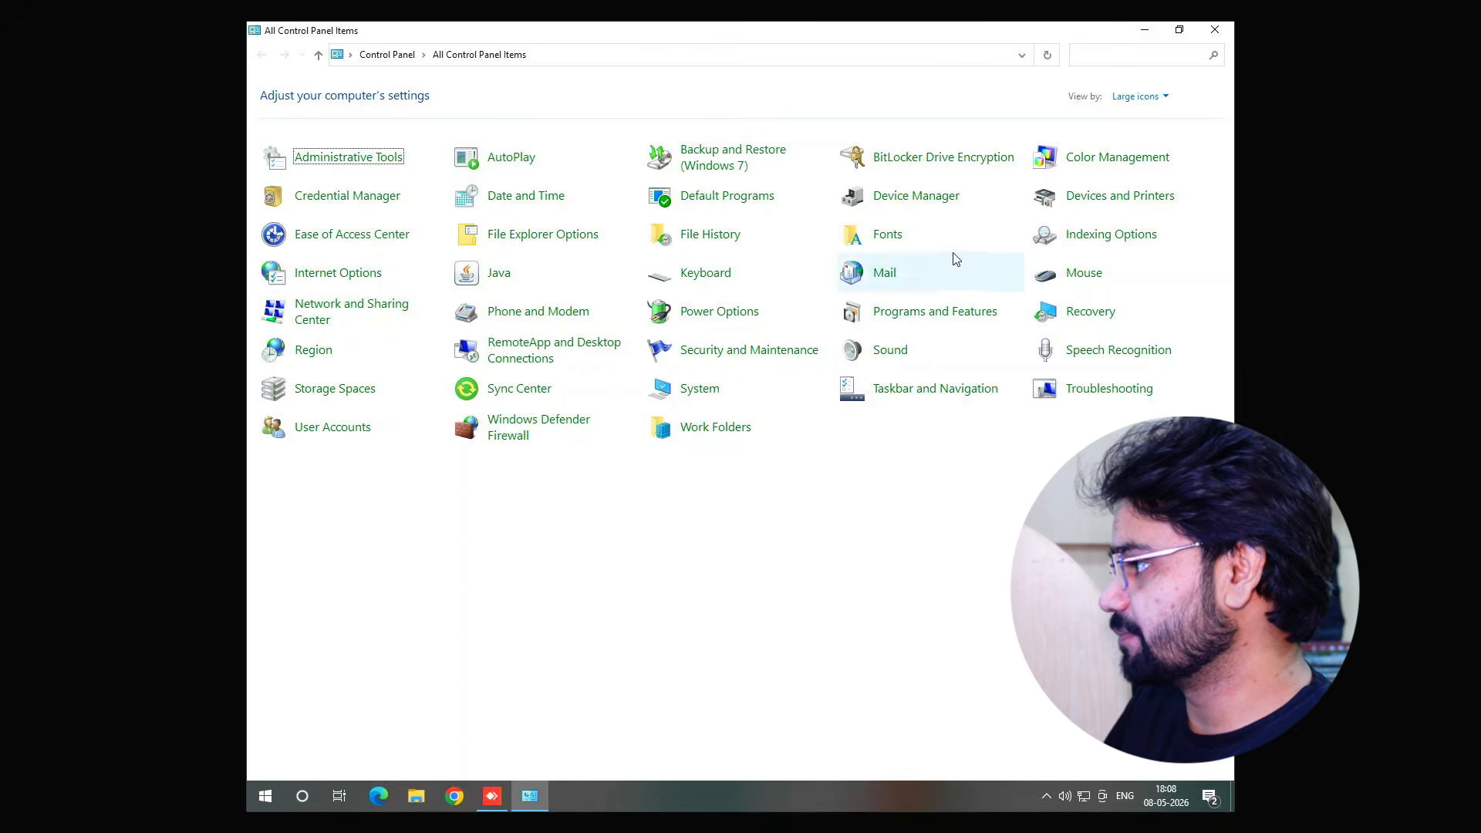
left_click(1103, 202)
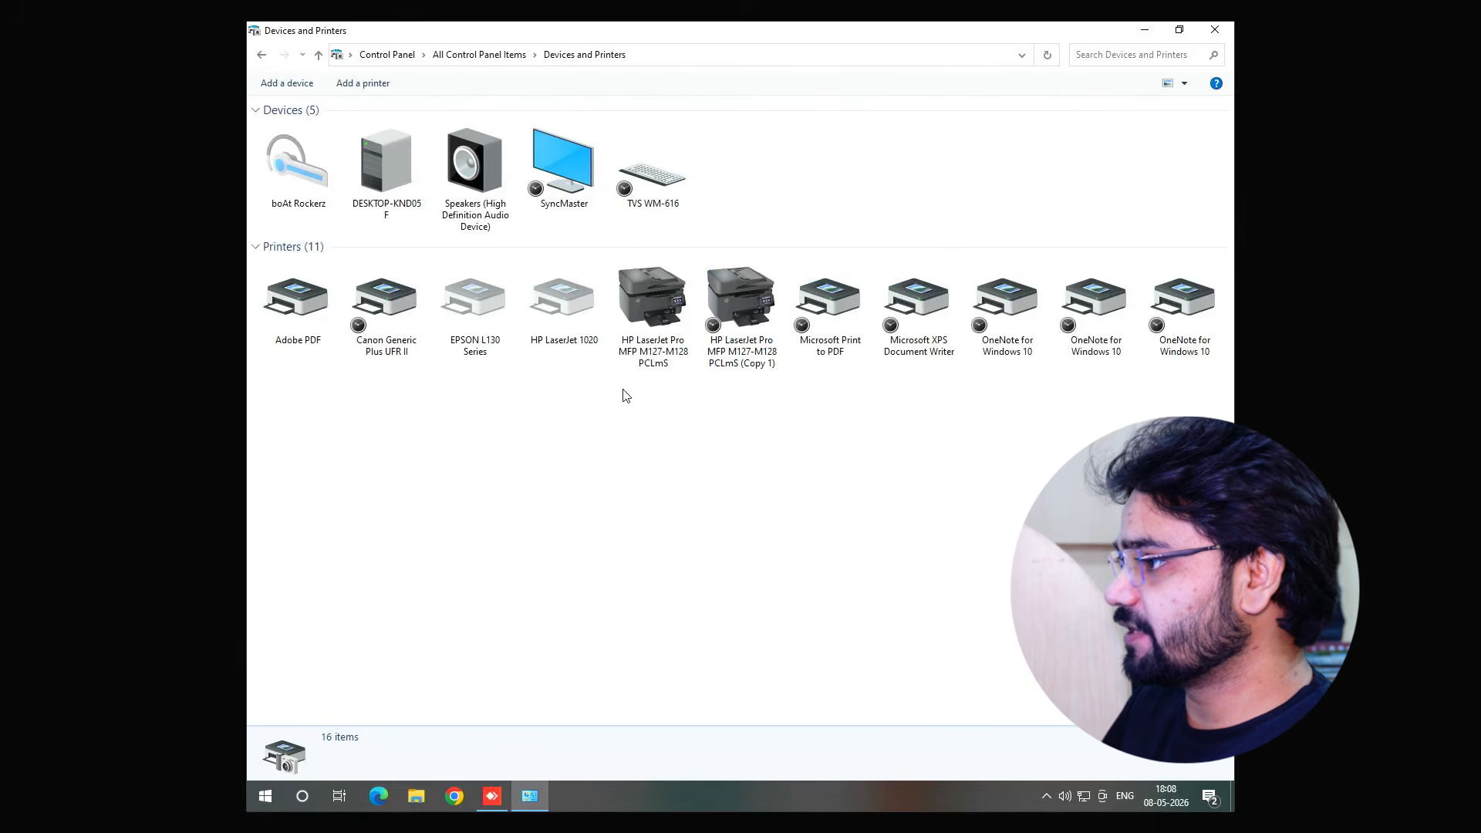
Inspect the two HP LaserJet Pro MFP M127-M128 printer entries, then close the window
left_click(633, 343)
left_click(703, 332)
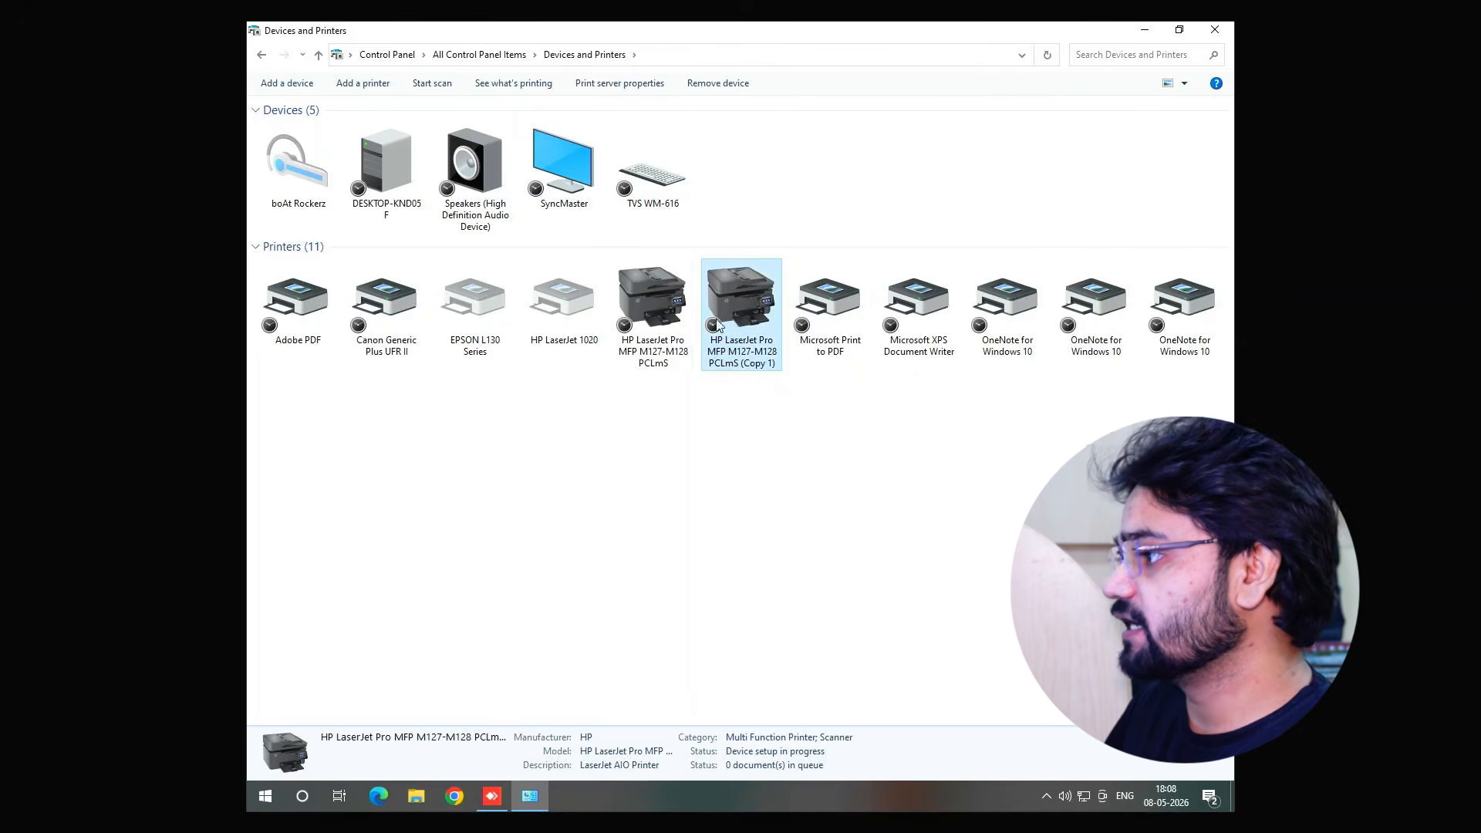
left_click(665, 324)
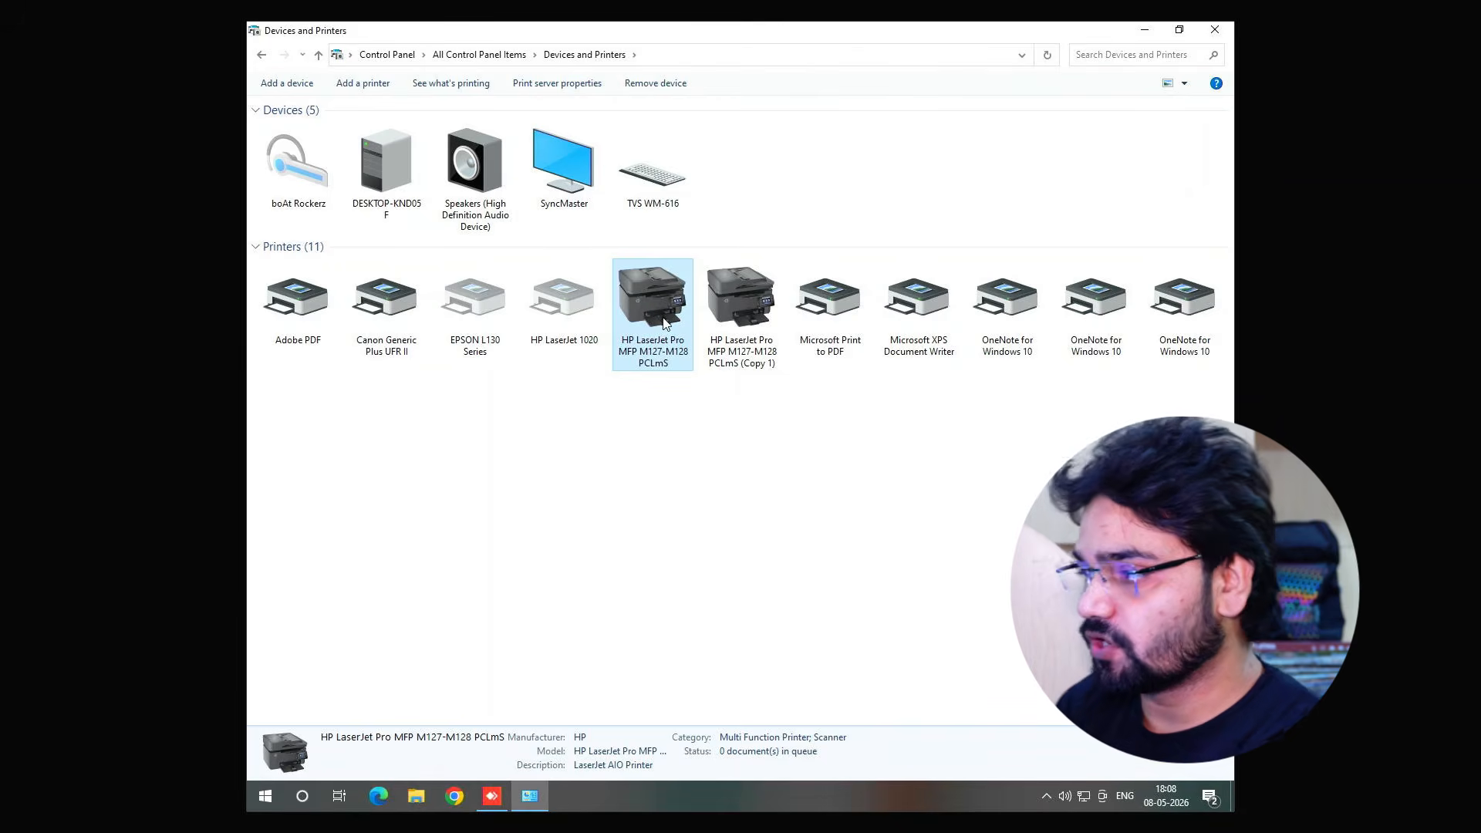
left_click(902, 479)
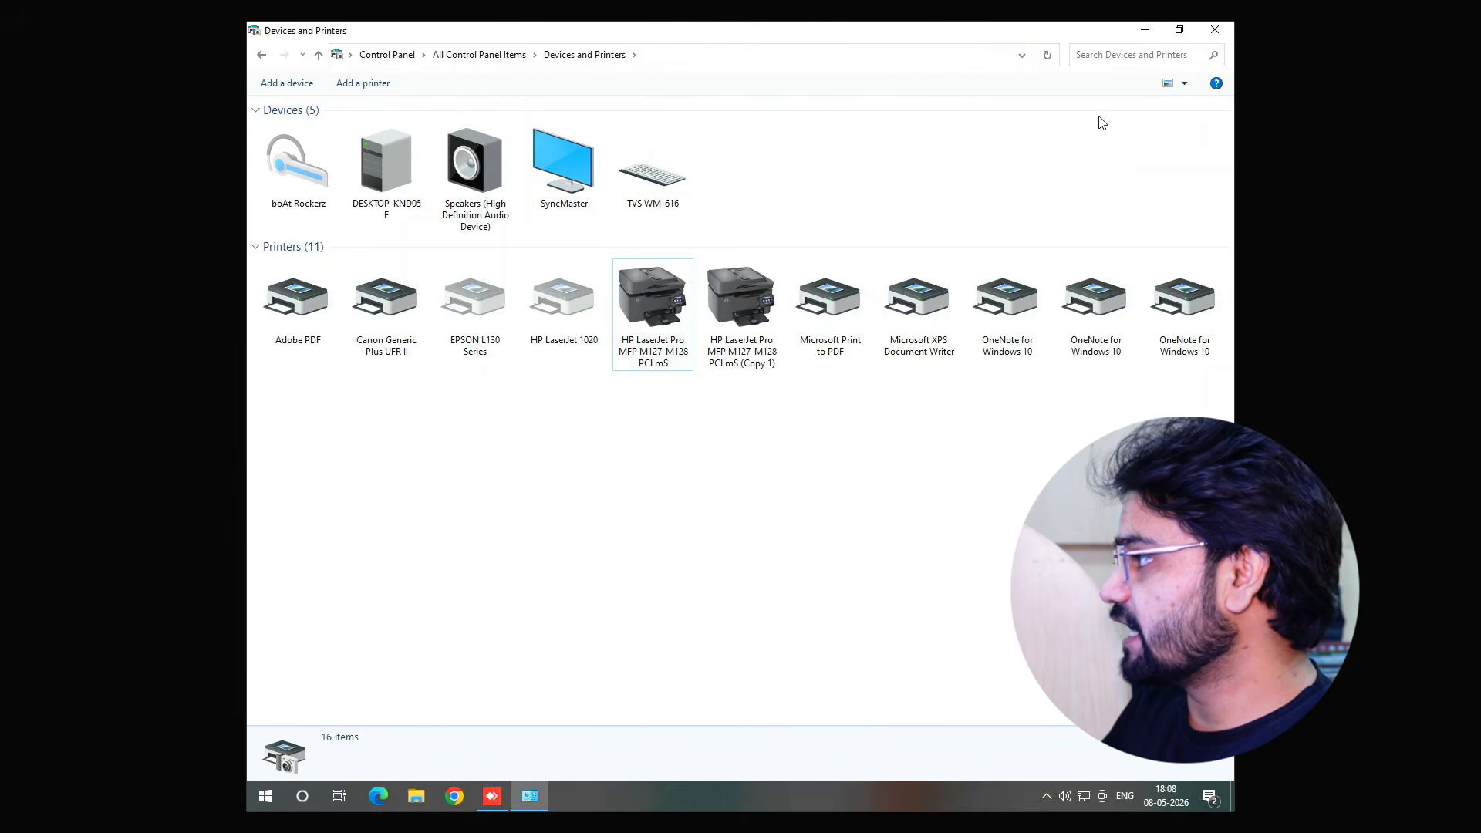
left_click(1215, 29)
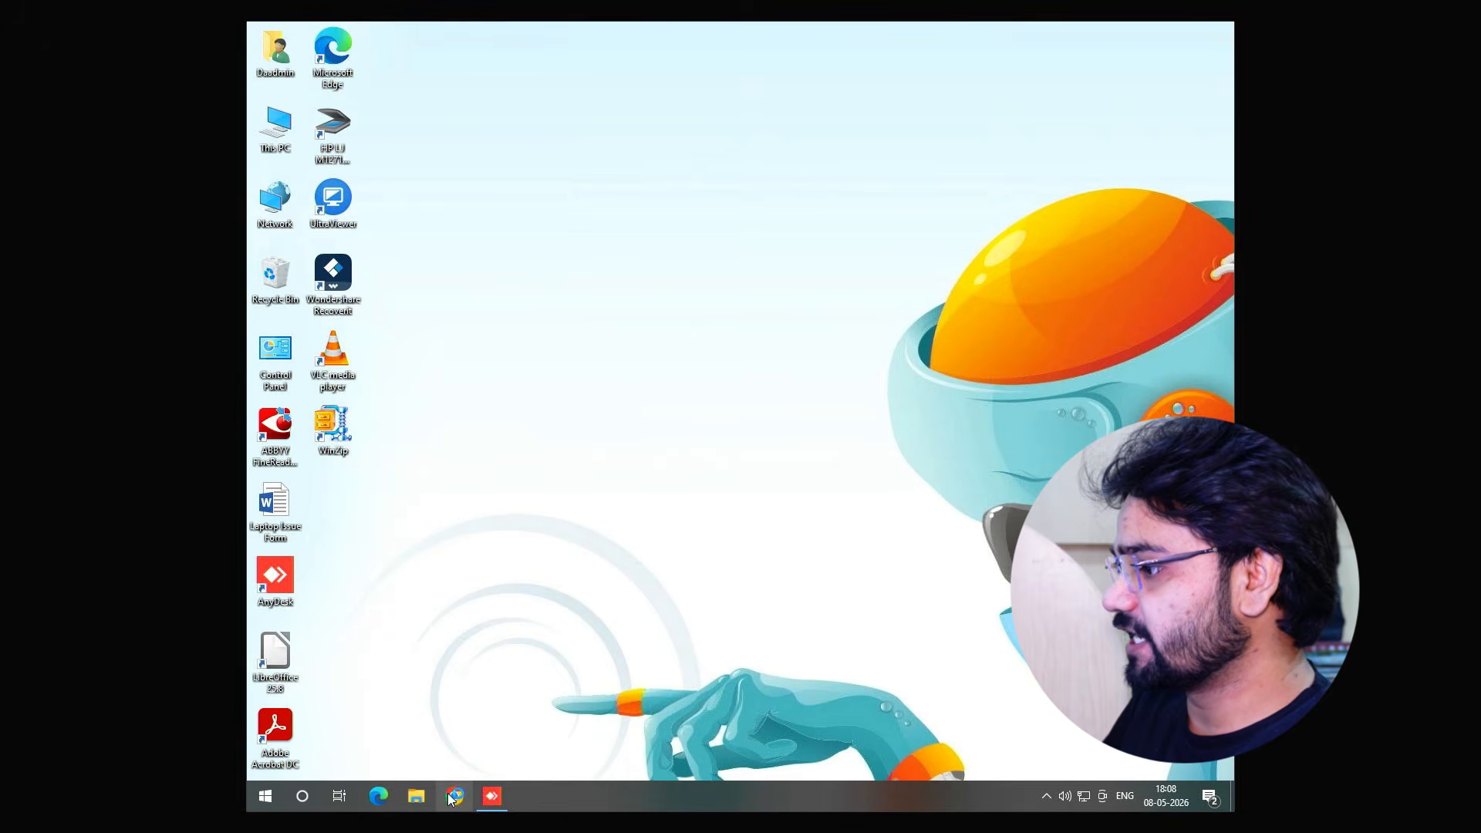
Open Chrome and search Google for hp laserjet 127-128
left_click(453, 797)
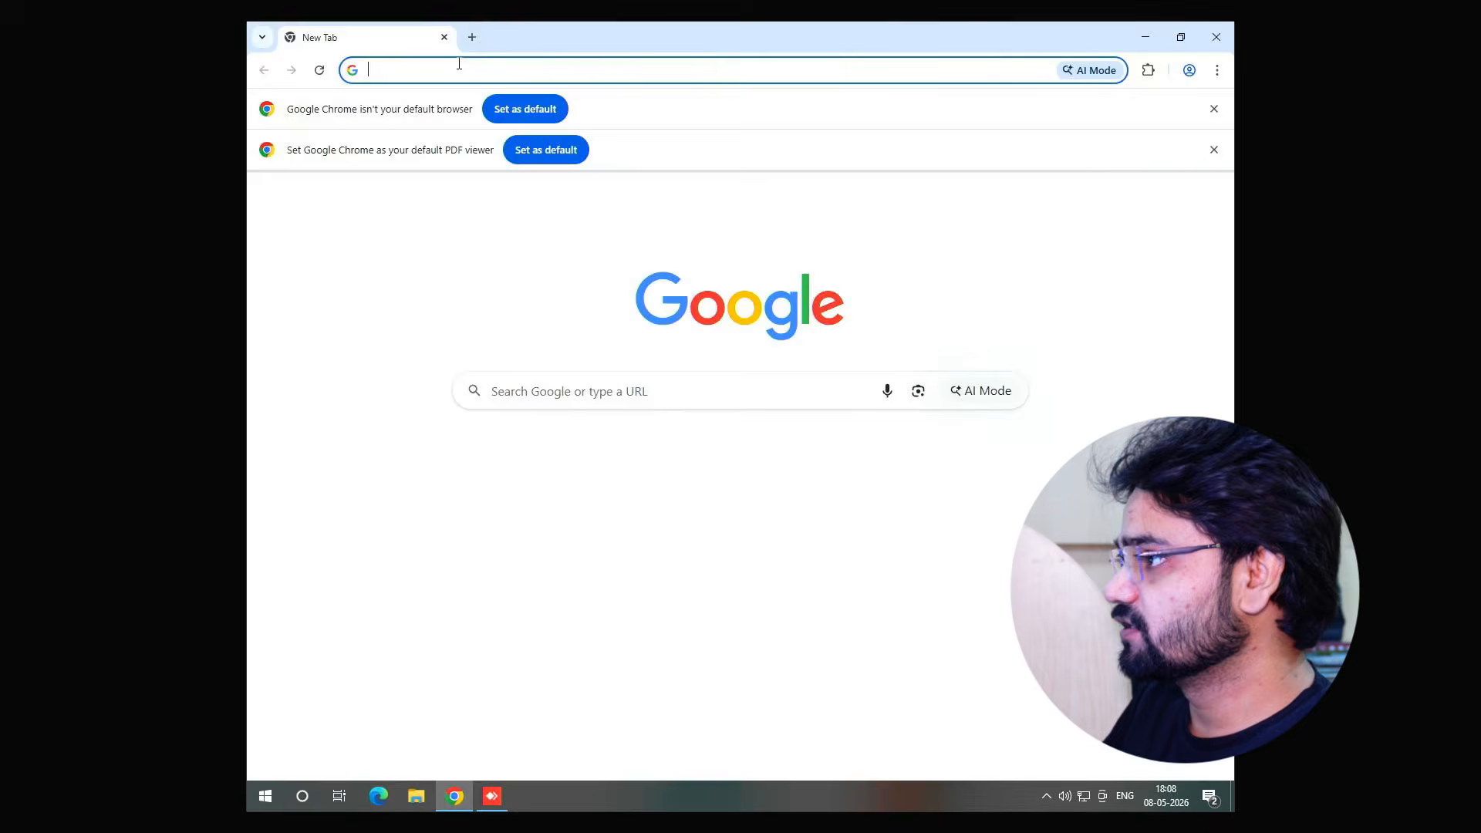
left_click(459, 68)
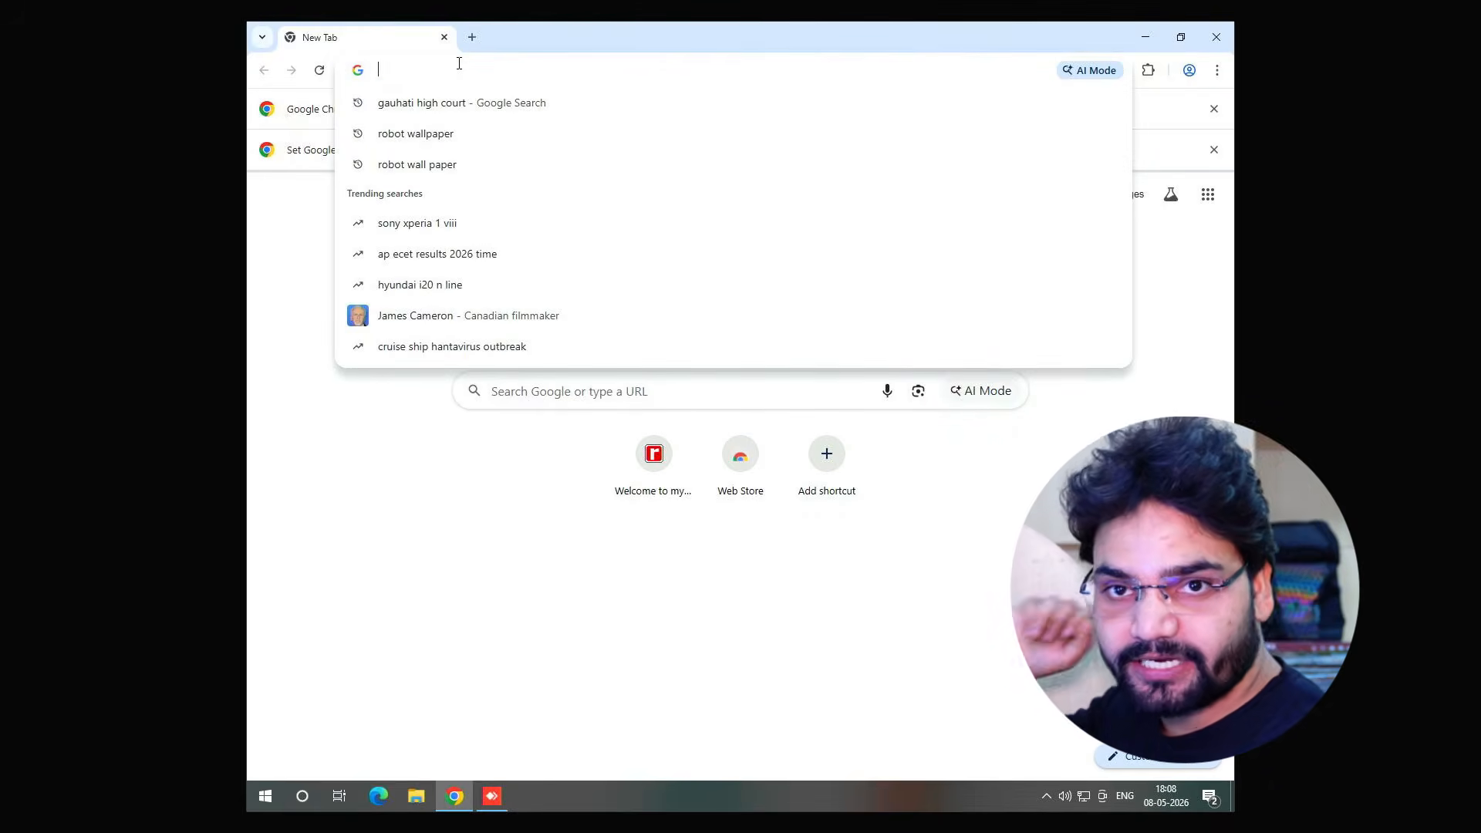
type("hp l")
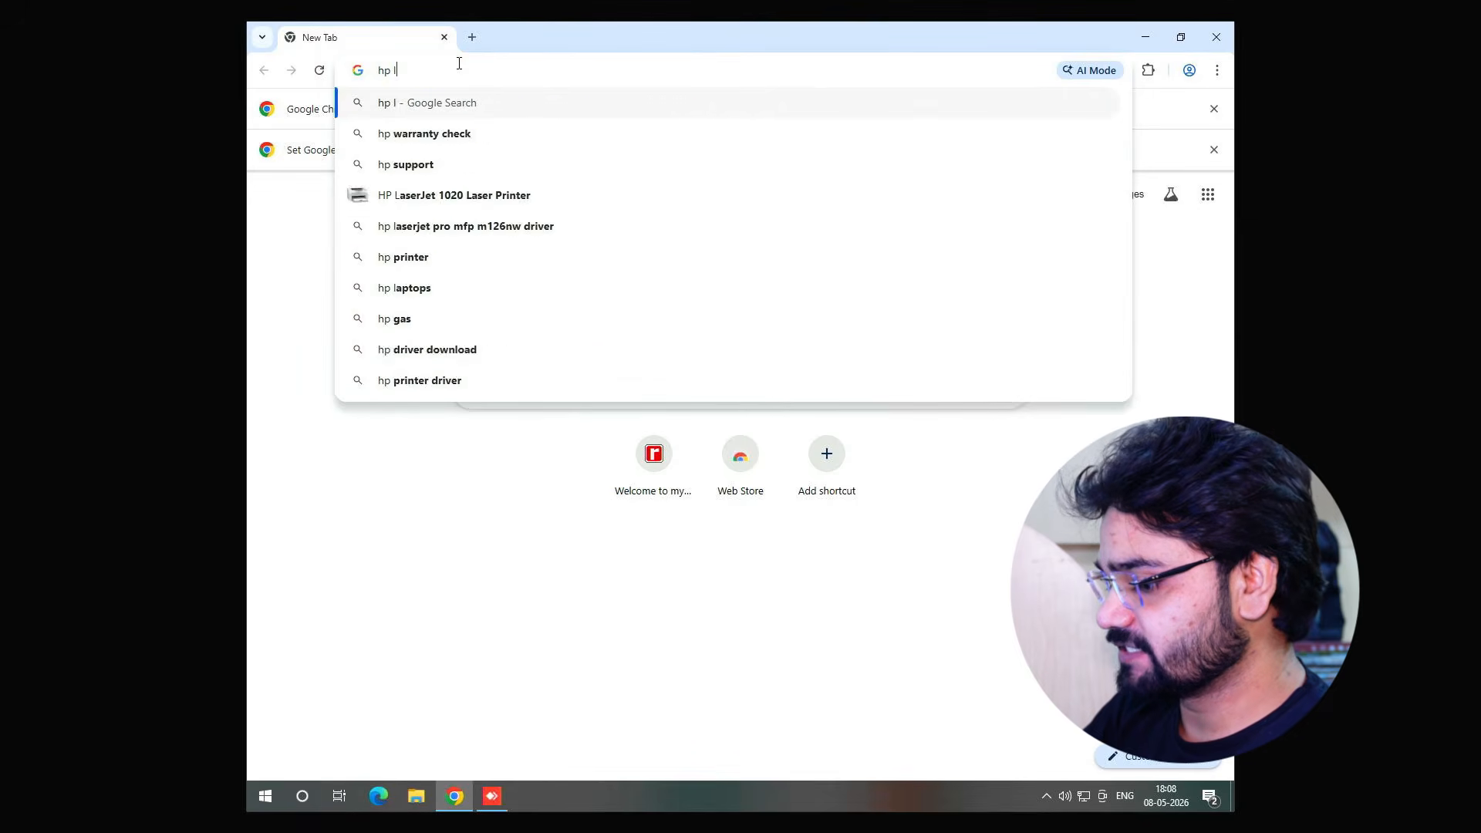
type("aserjet ")
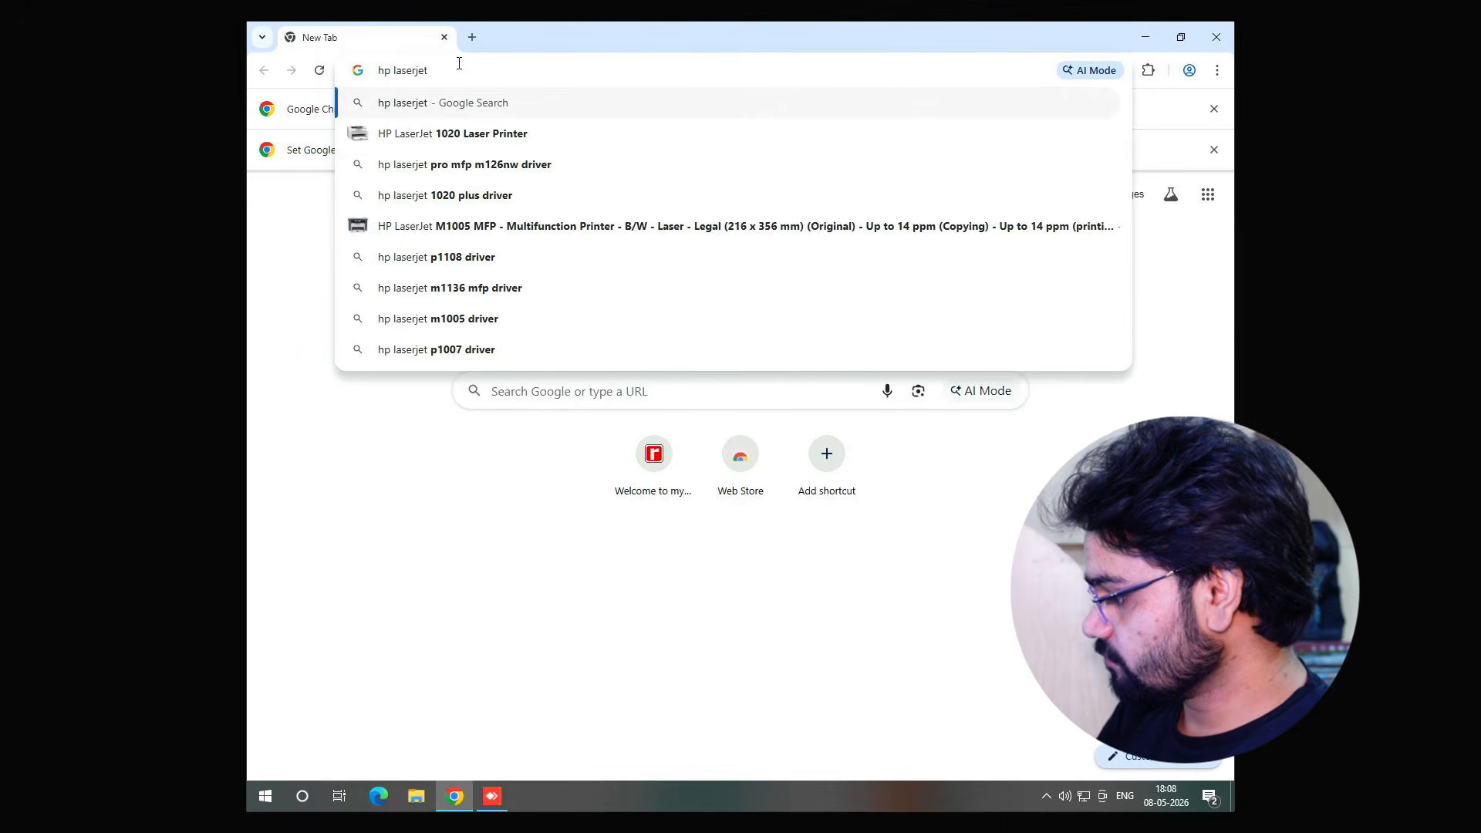
type("127-128")
key("Return")
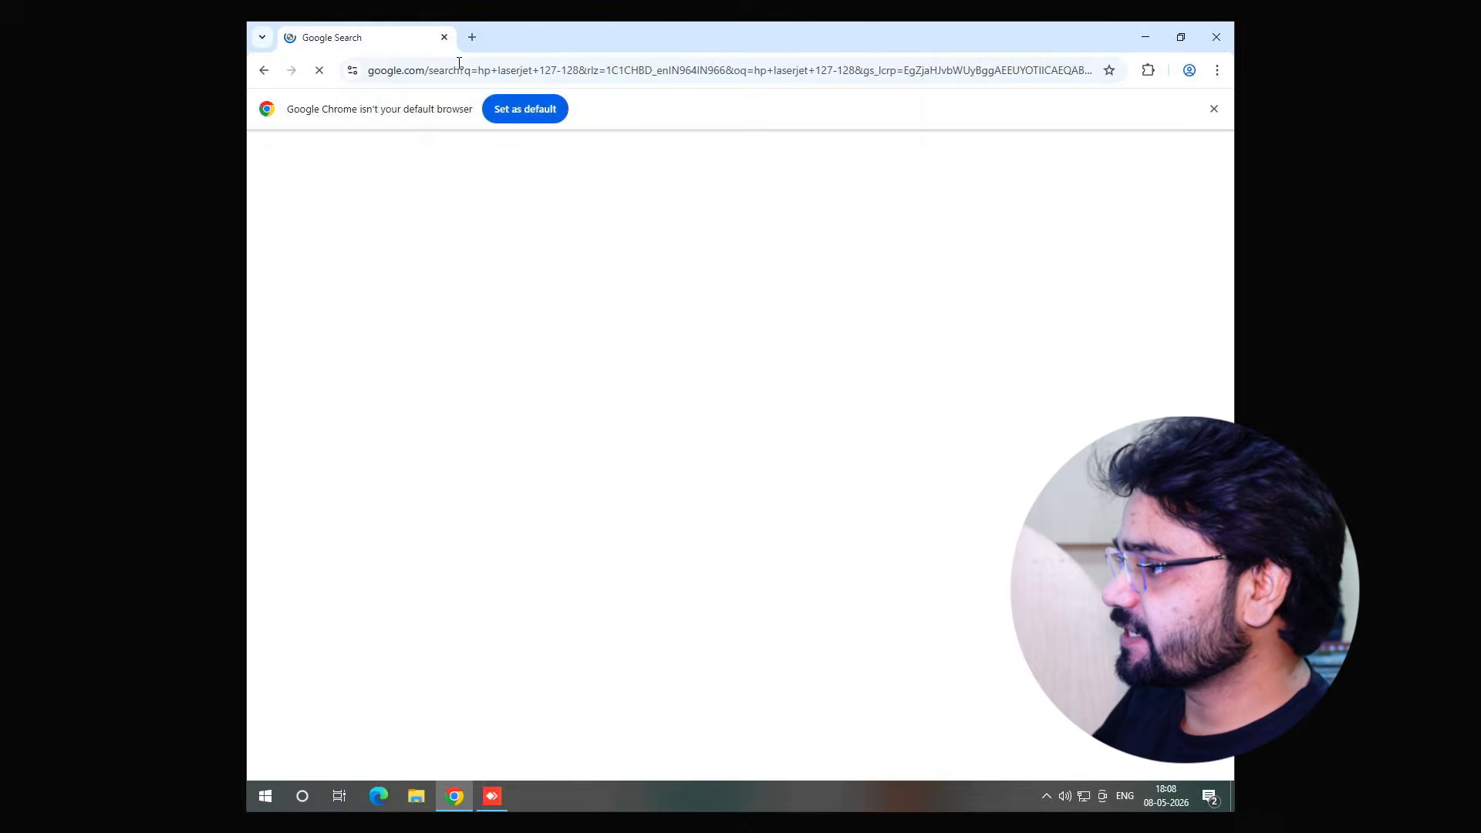
Open HP's driver support page for the LaserJet Pro MFP M127, run the downloaded full software installer, and close the Downloads folder
left_click(427, 338)
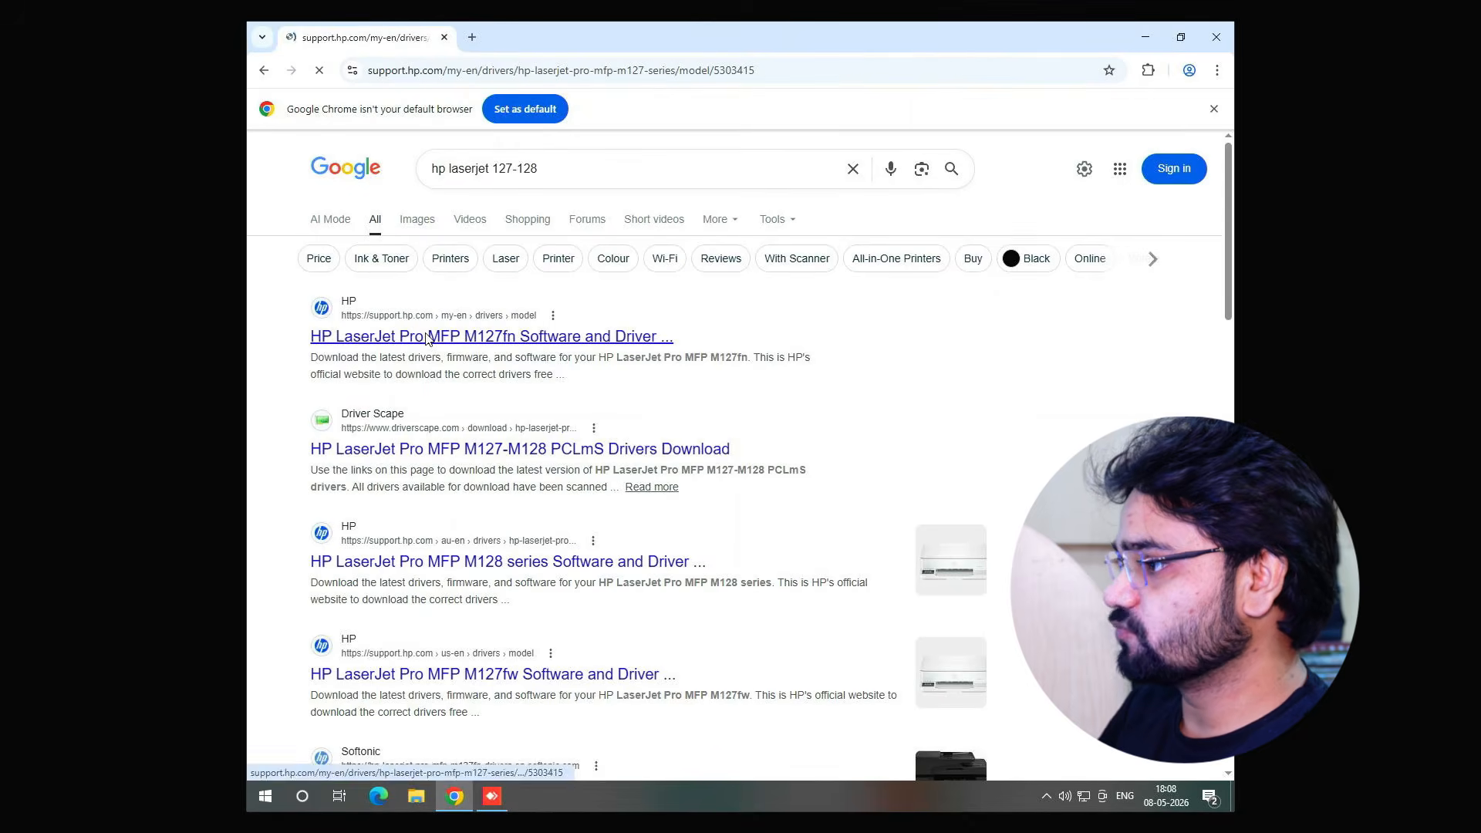
scroll(668, 363, "down", 3)
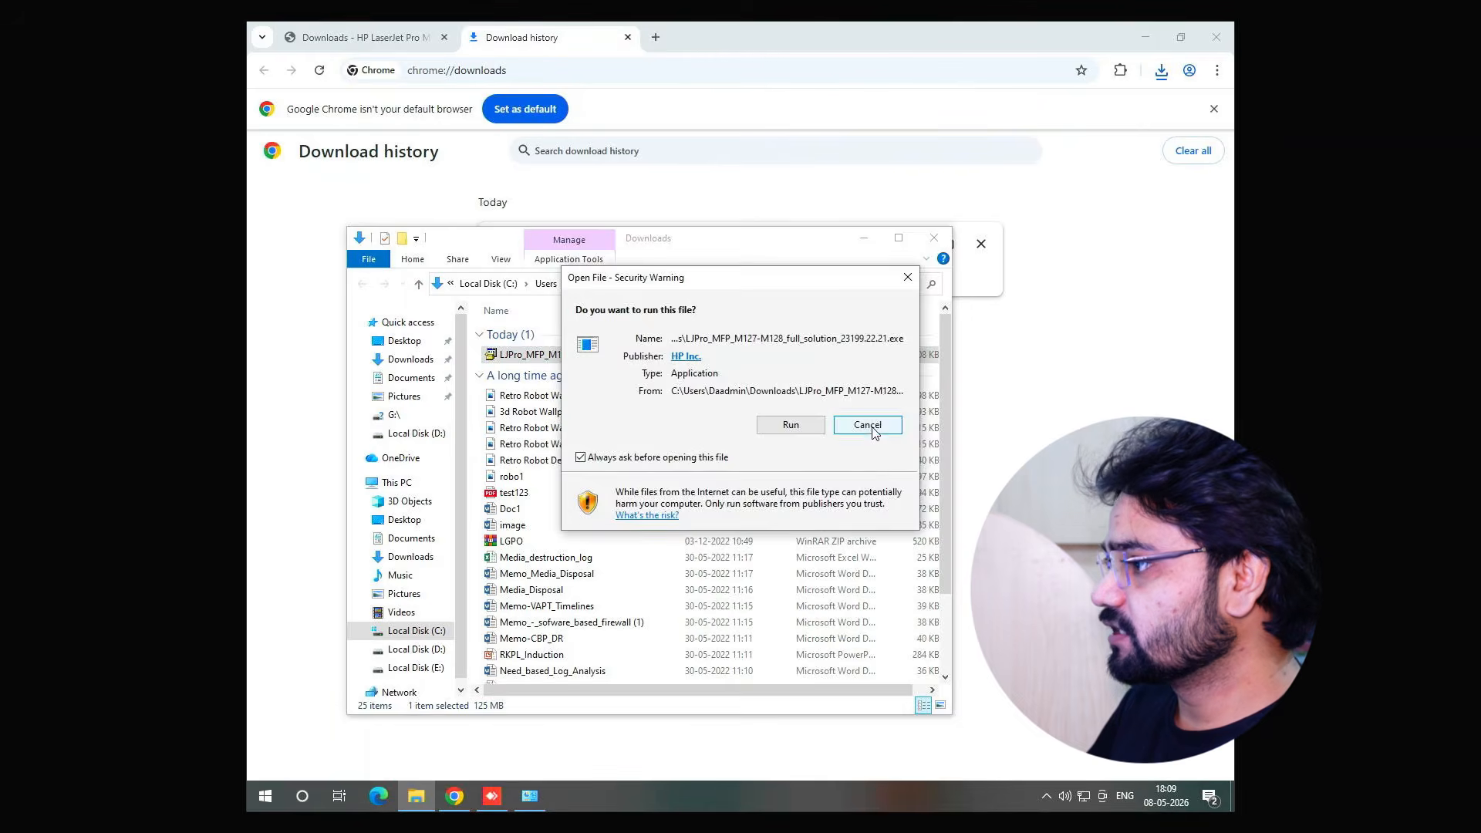
key("Escape")
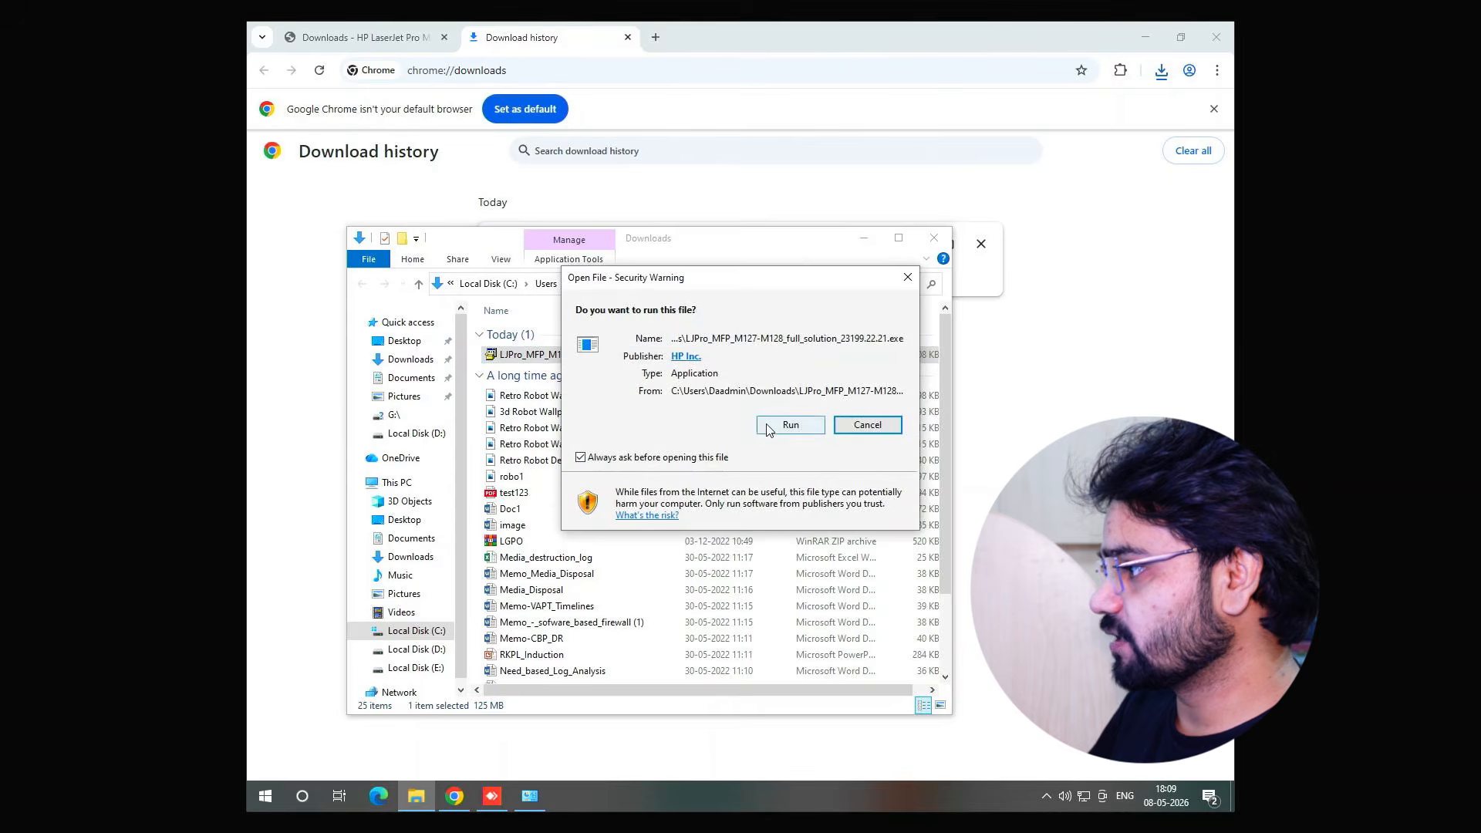
left_click(790, 425)
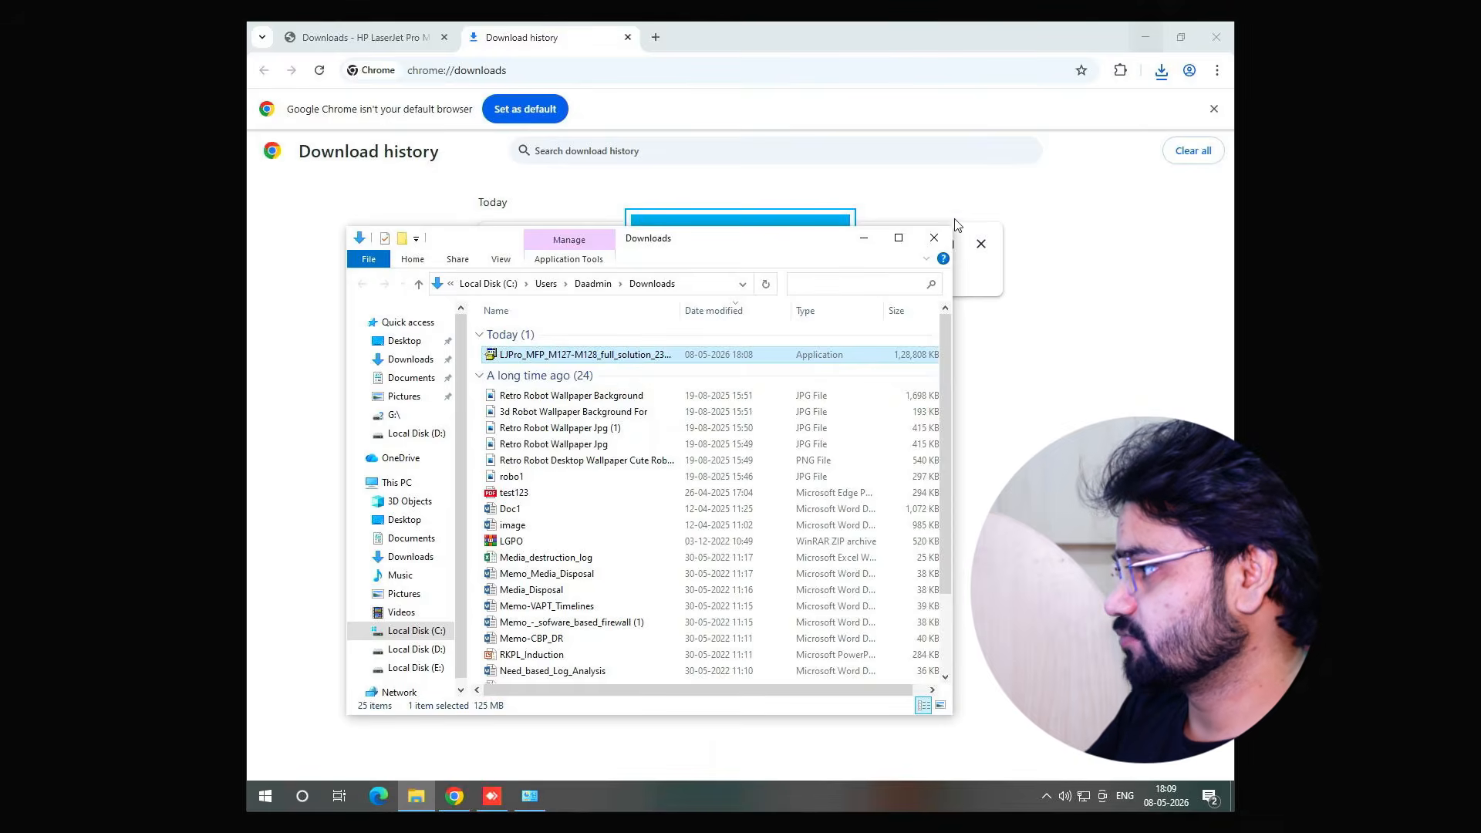
left_click(935, 237)
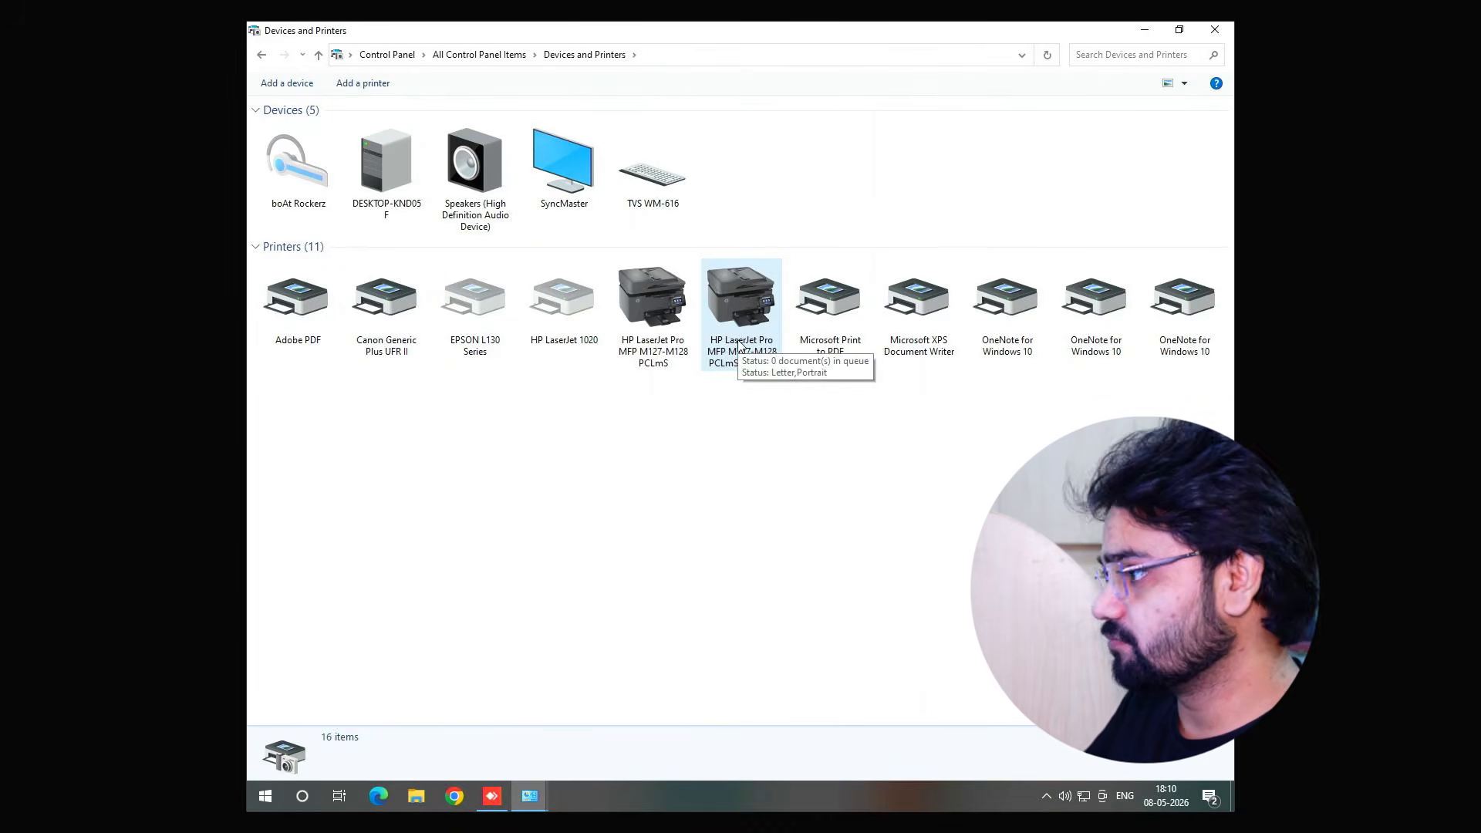
Share the HP LaserJet Pro MFP M127-M128 PCLmS (Copy 1) printer from its Printer properties sharing settings
left_click(642, 318)
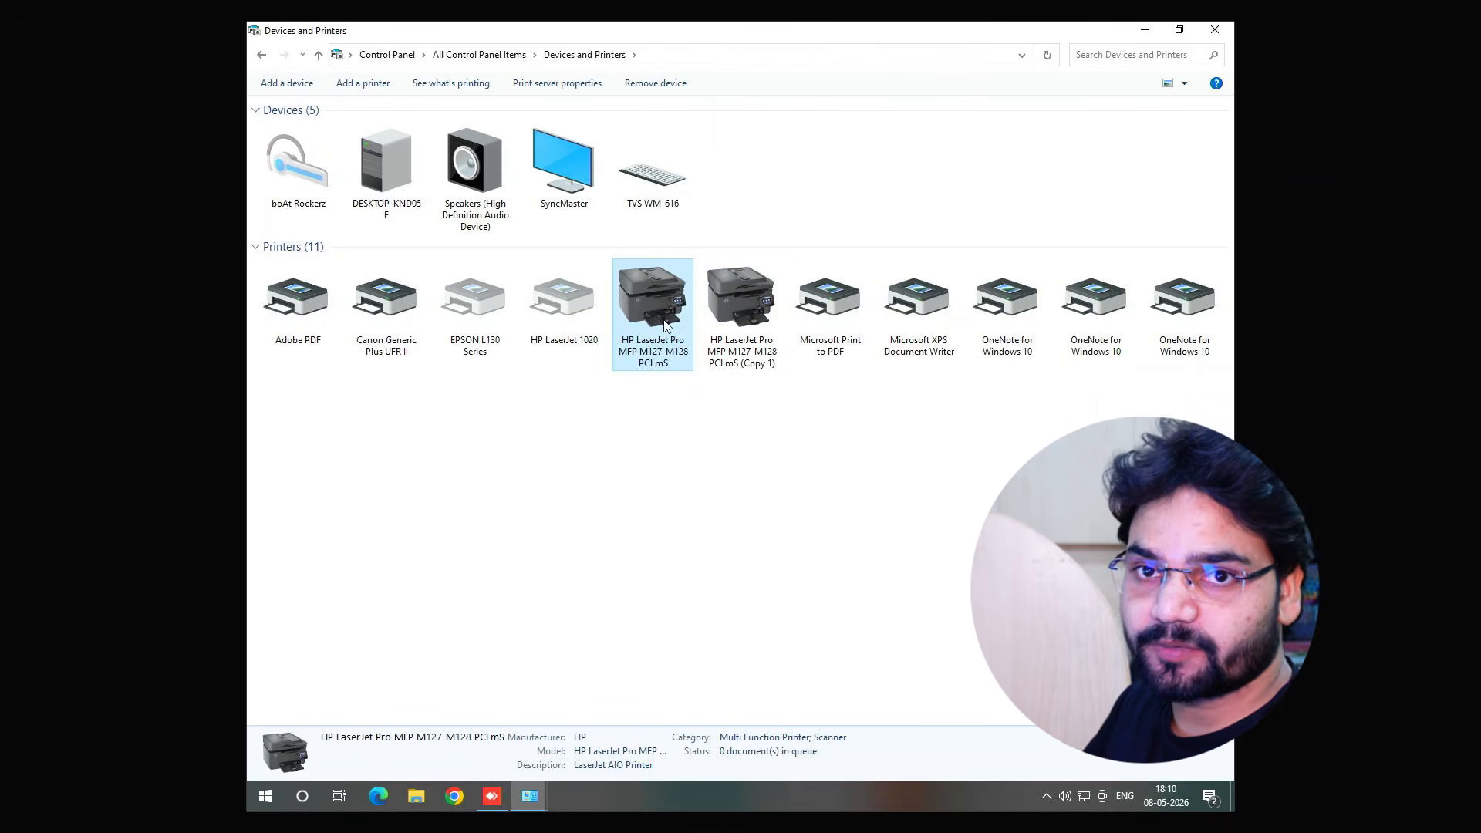
left_click(746, 307)
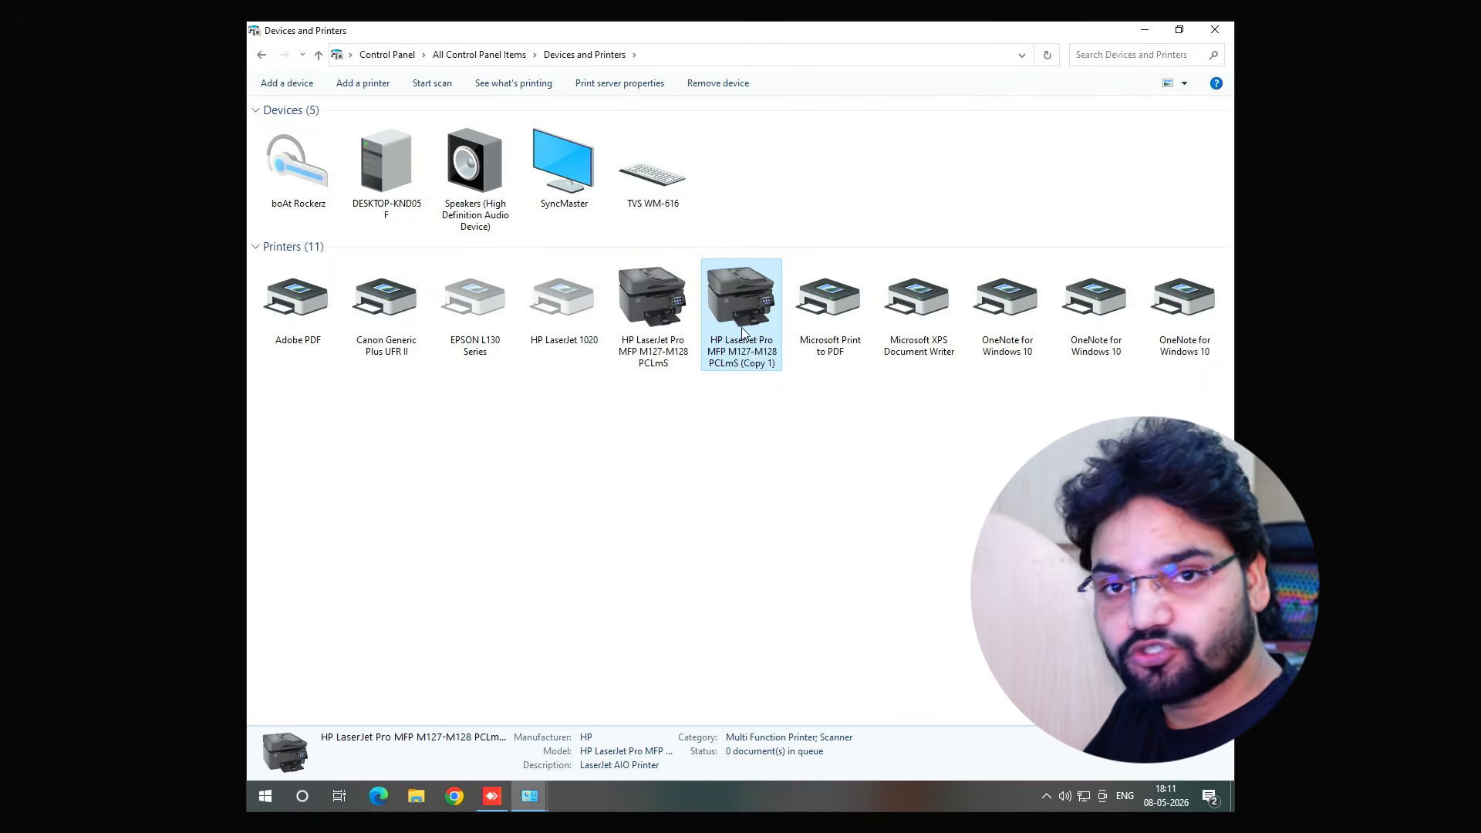
right_click(743, 332)
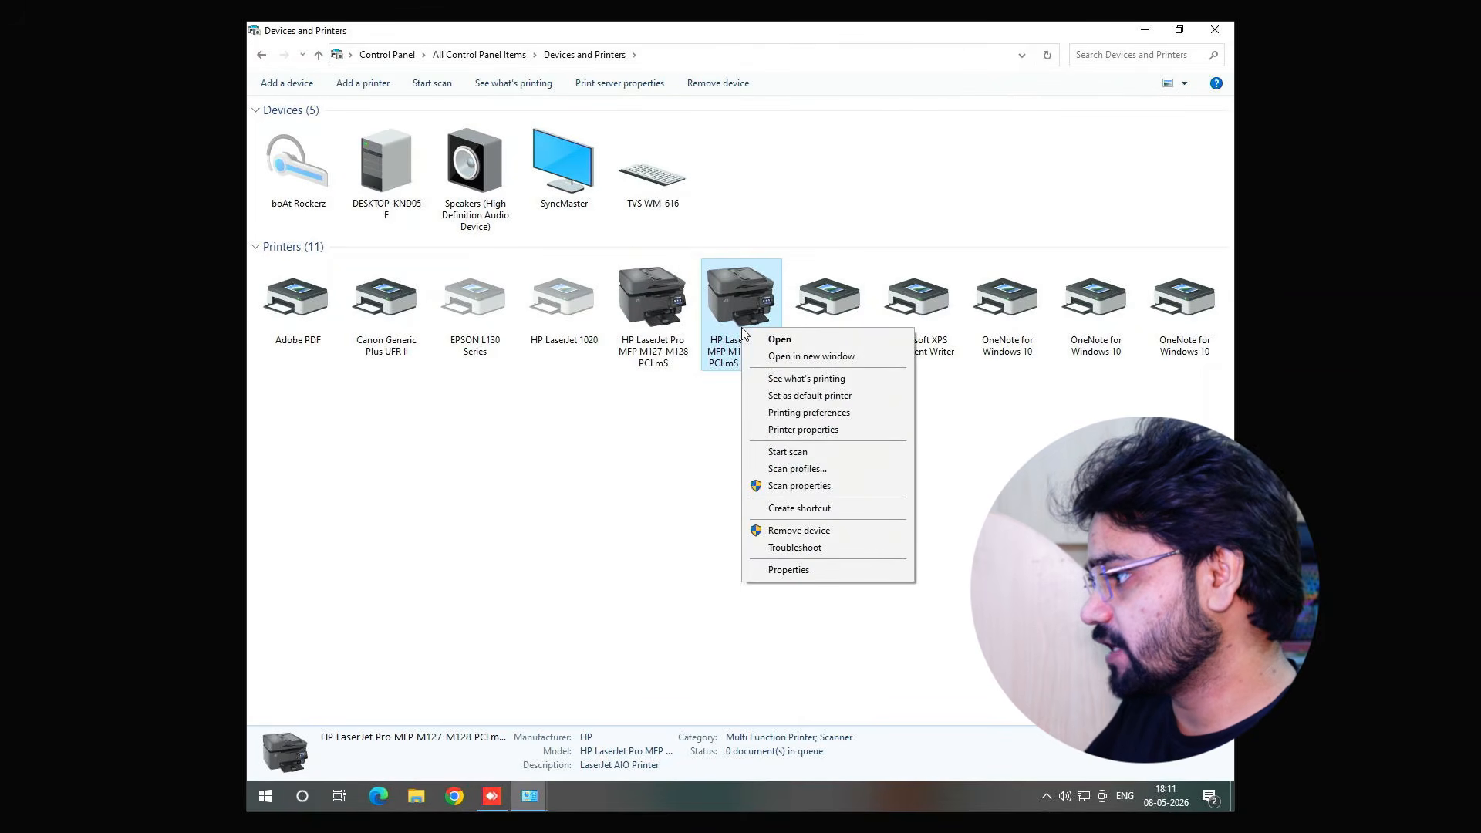
left_click(803, 429)
left_click_drag(776, 394, 367, 260)
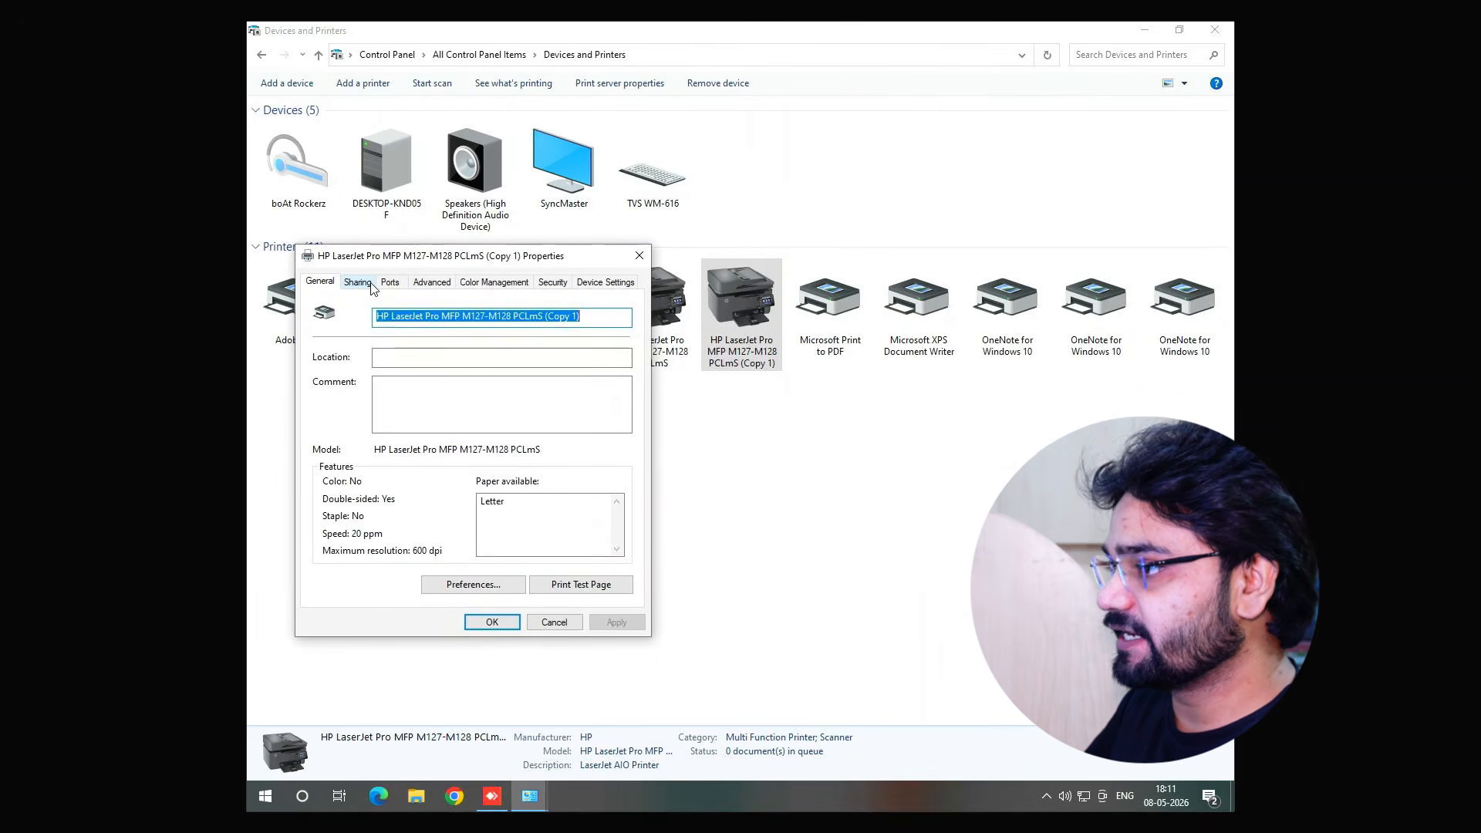
left_click(358, 283)
left_click(331, 394)
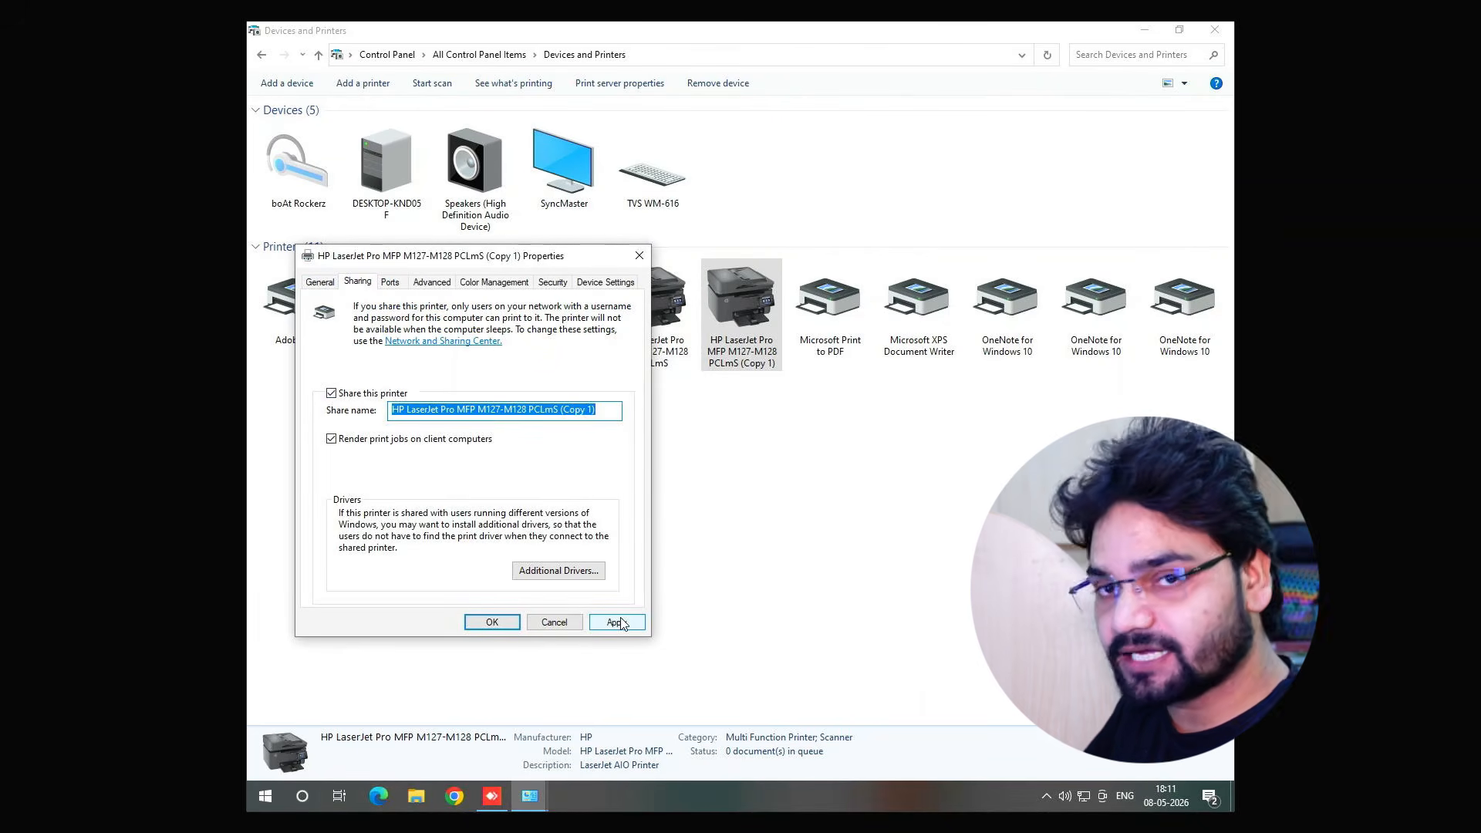
left_click(617, 623)
left_click(492, 622)
left_click(753, 330)
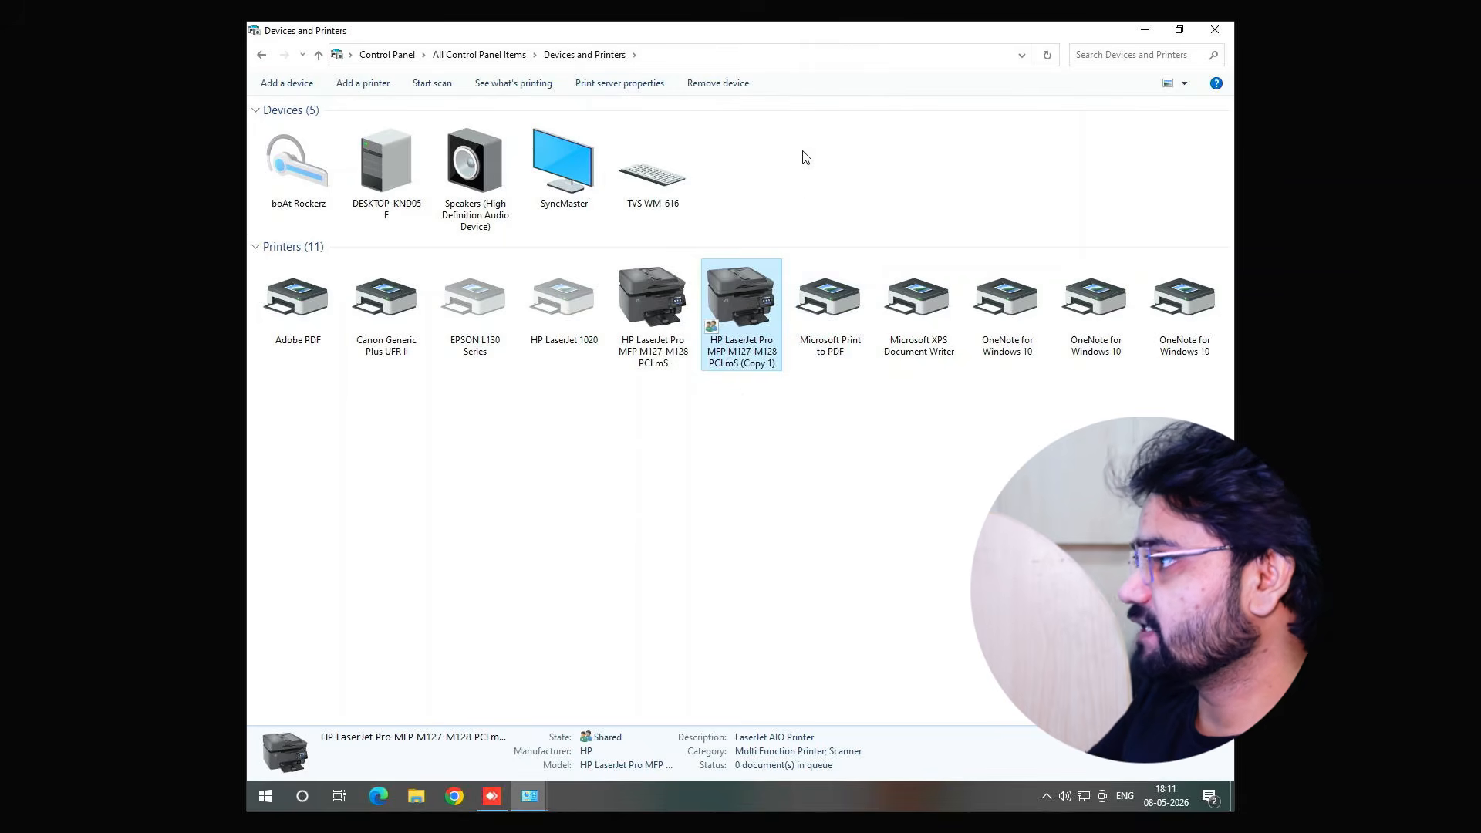
left_click(747, 21)
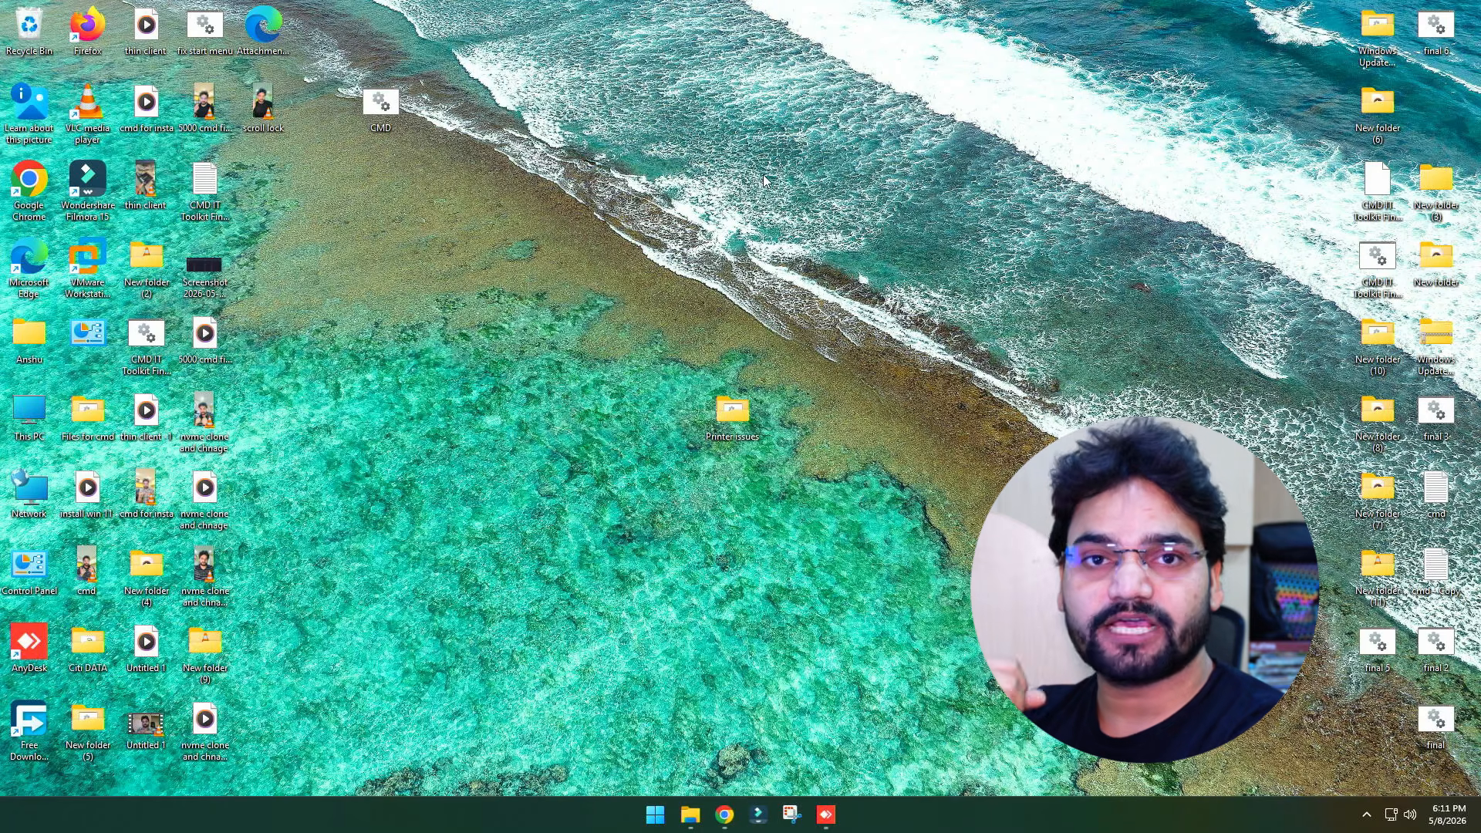
On the client computer, try to open the network location \\172.16.1.133 from the Run dialog
key("super+r")
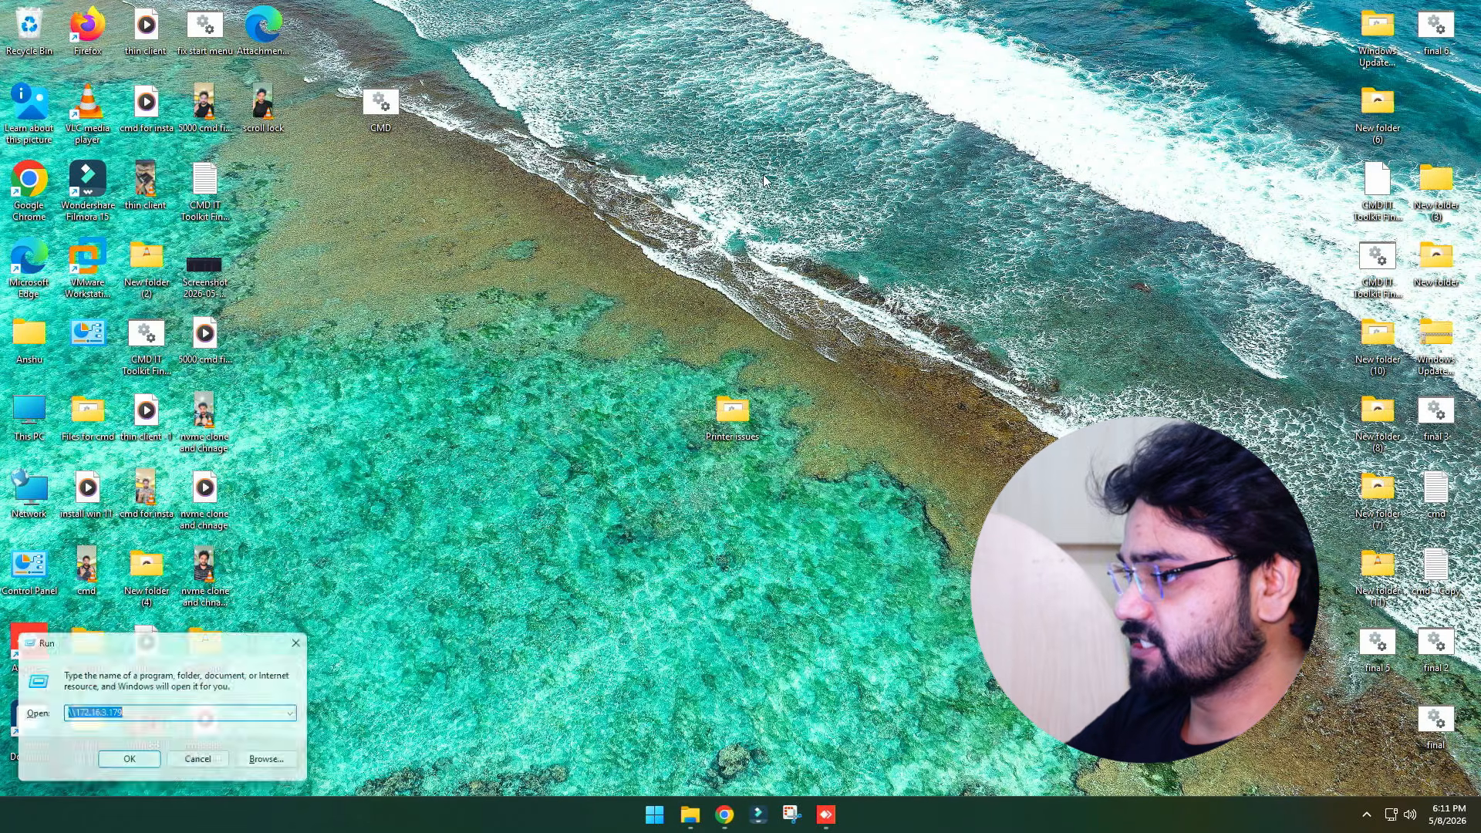
type("\\")
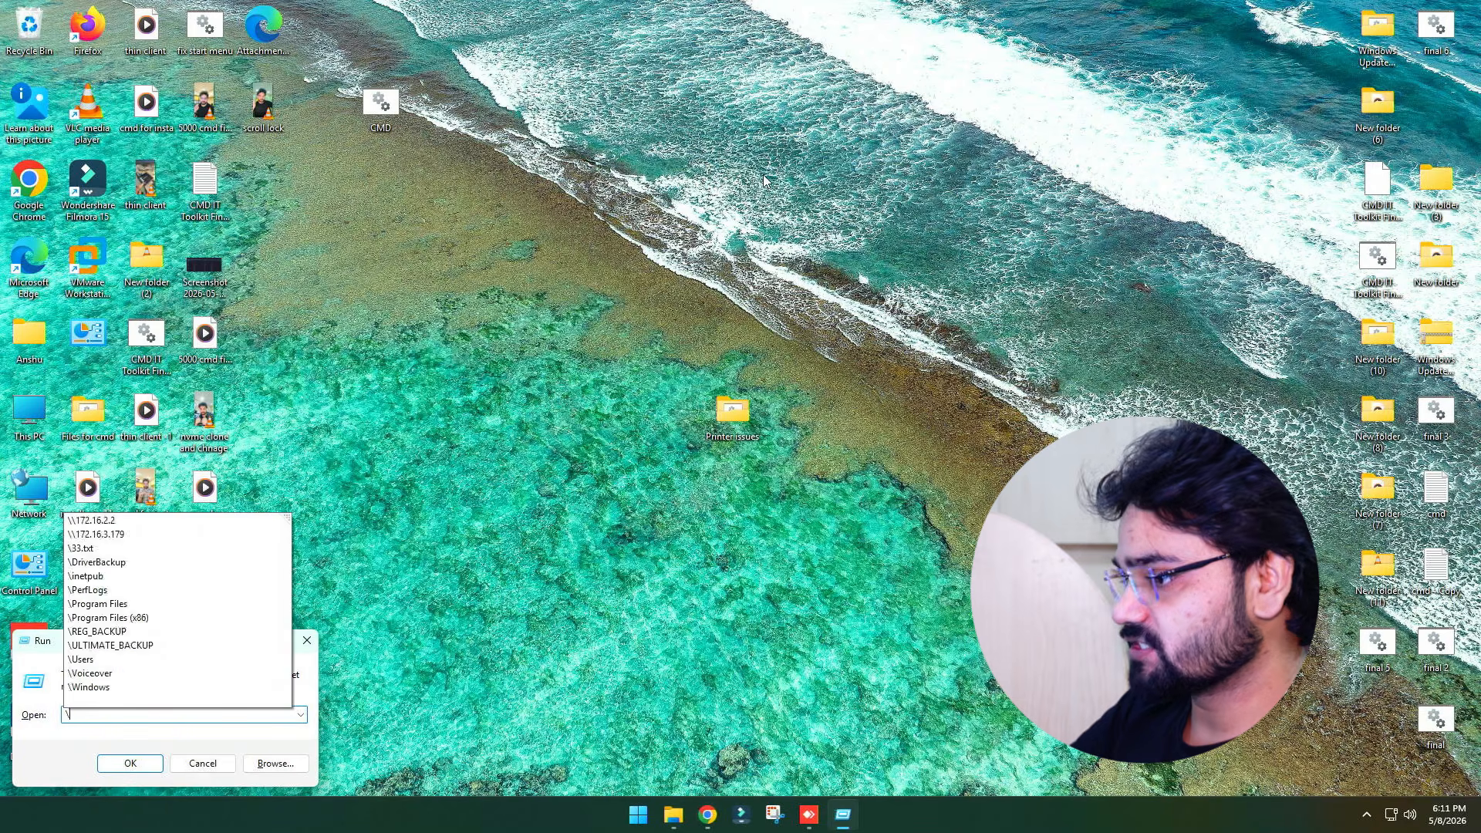
type("\\172.16.1.133")
left_click_drag(147, 647, 606, 217)
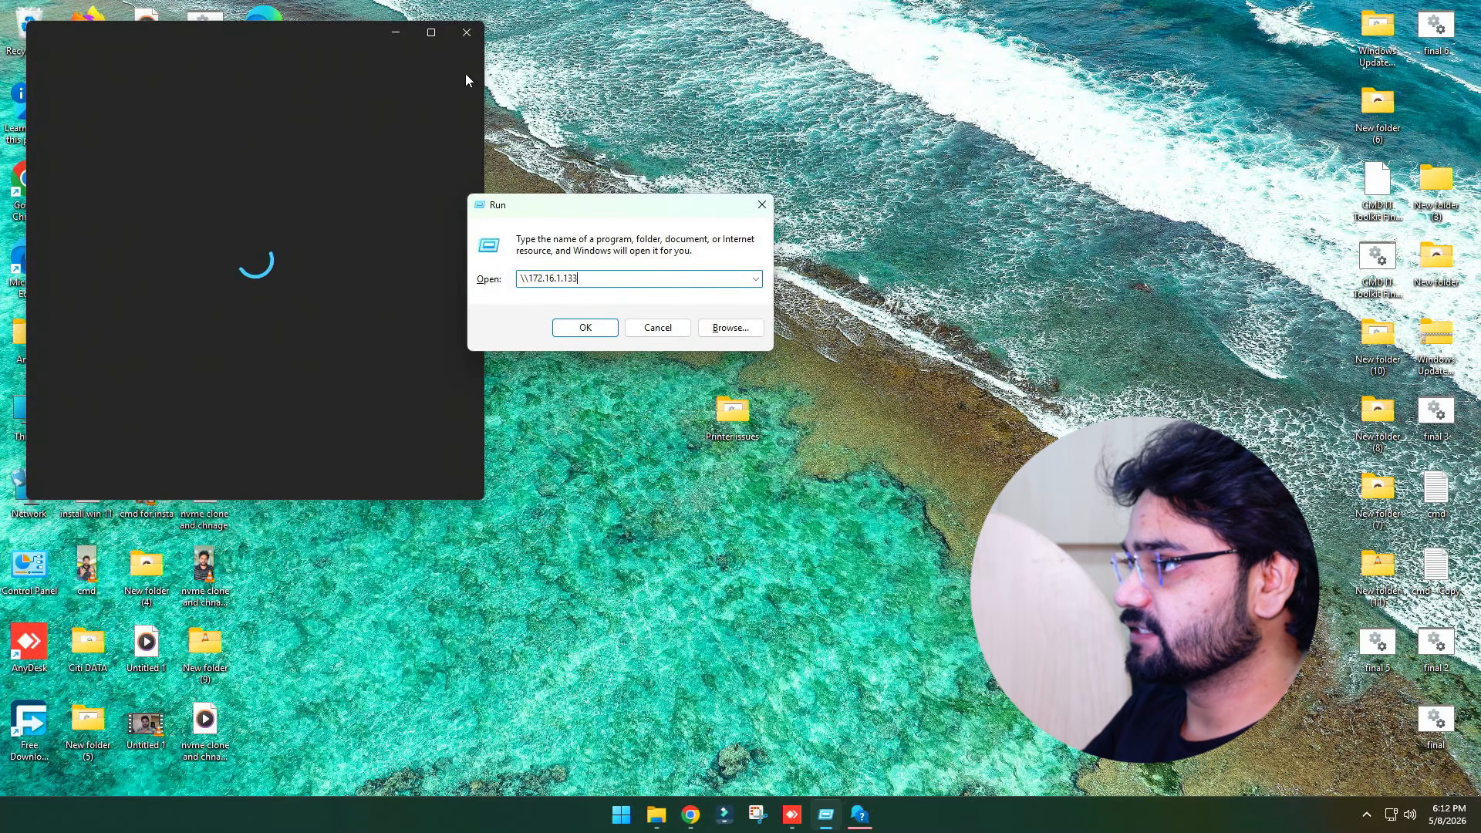
left_click(465, 35)
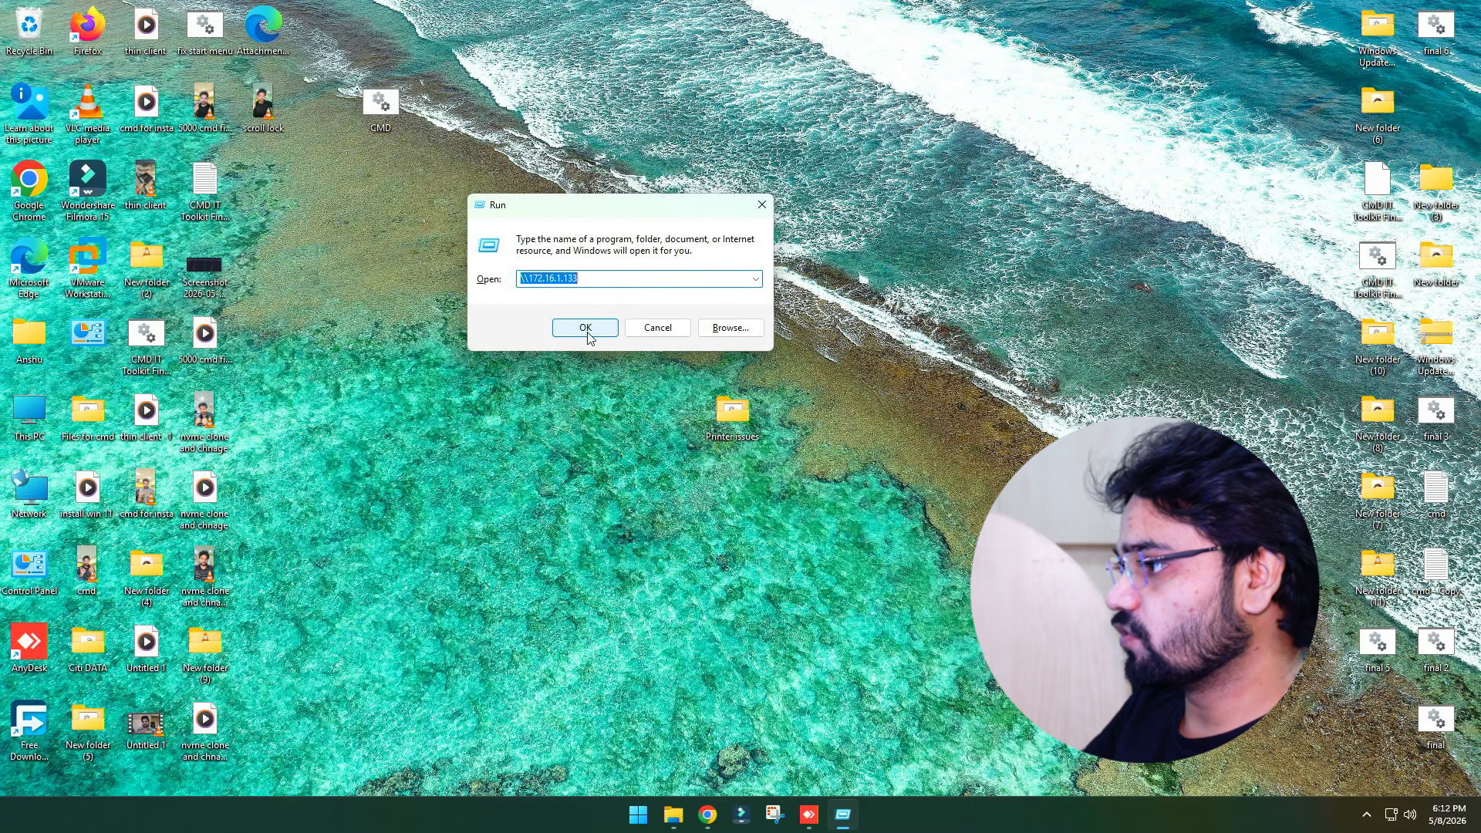
left_click(587, 334)
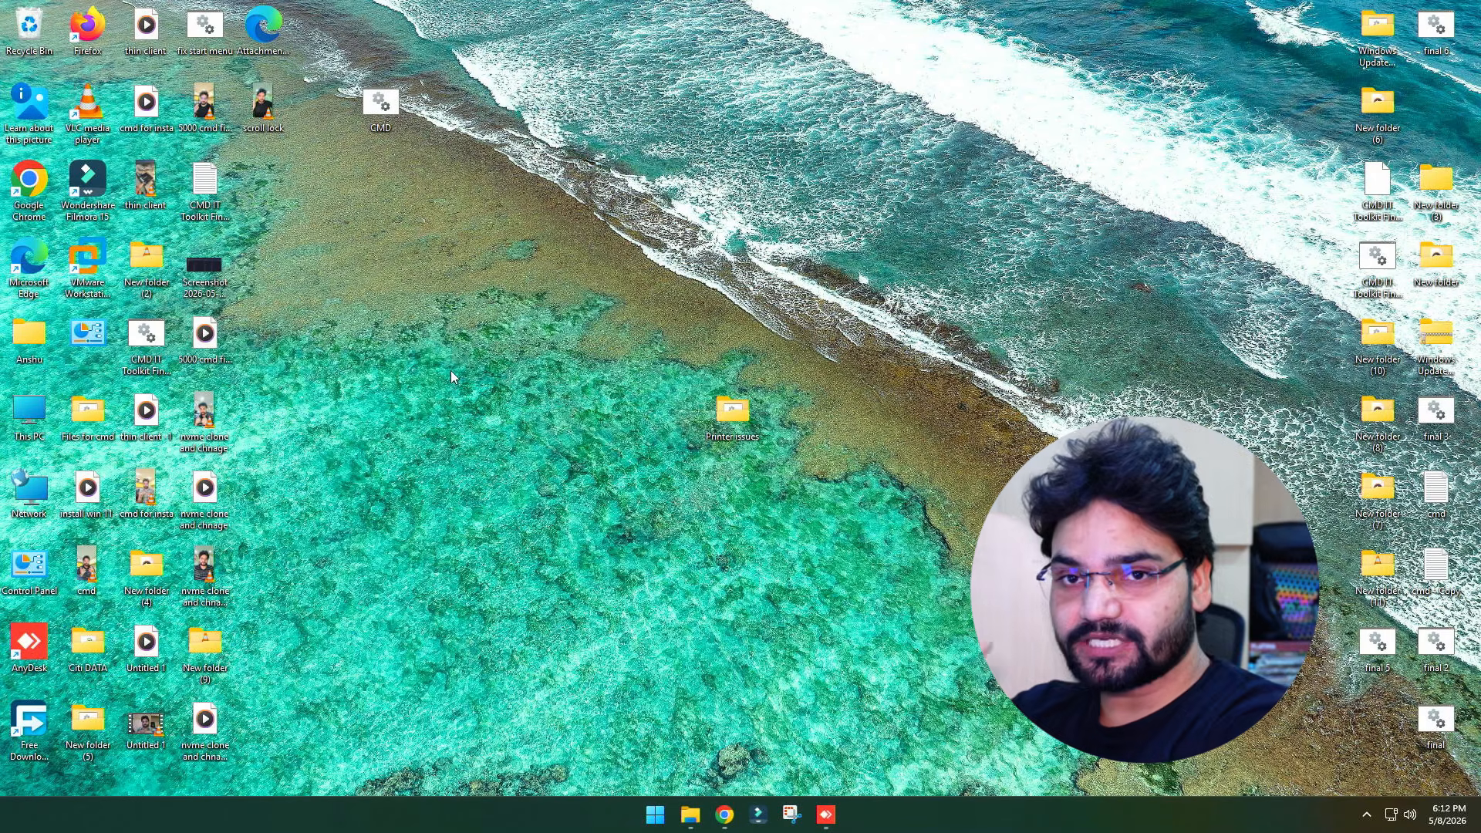
Ping 172.16.1.133 from the Run dialog
key("super+r")
type("c")
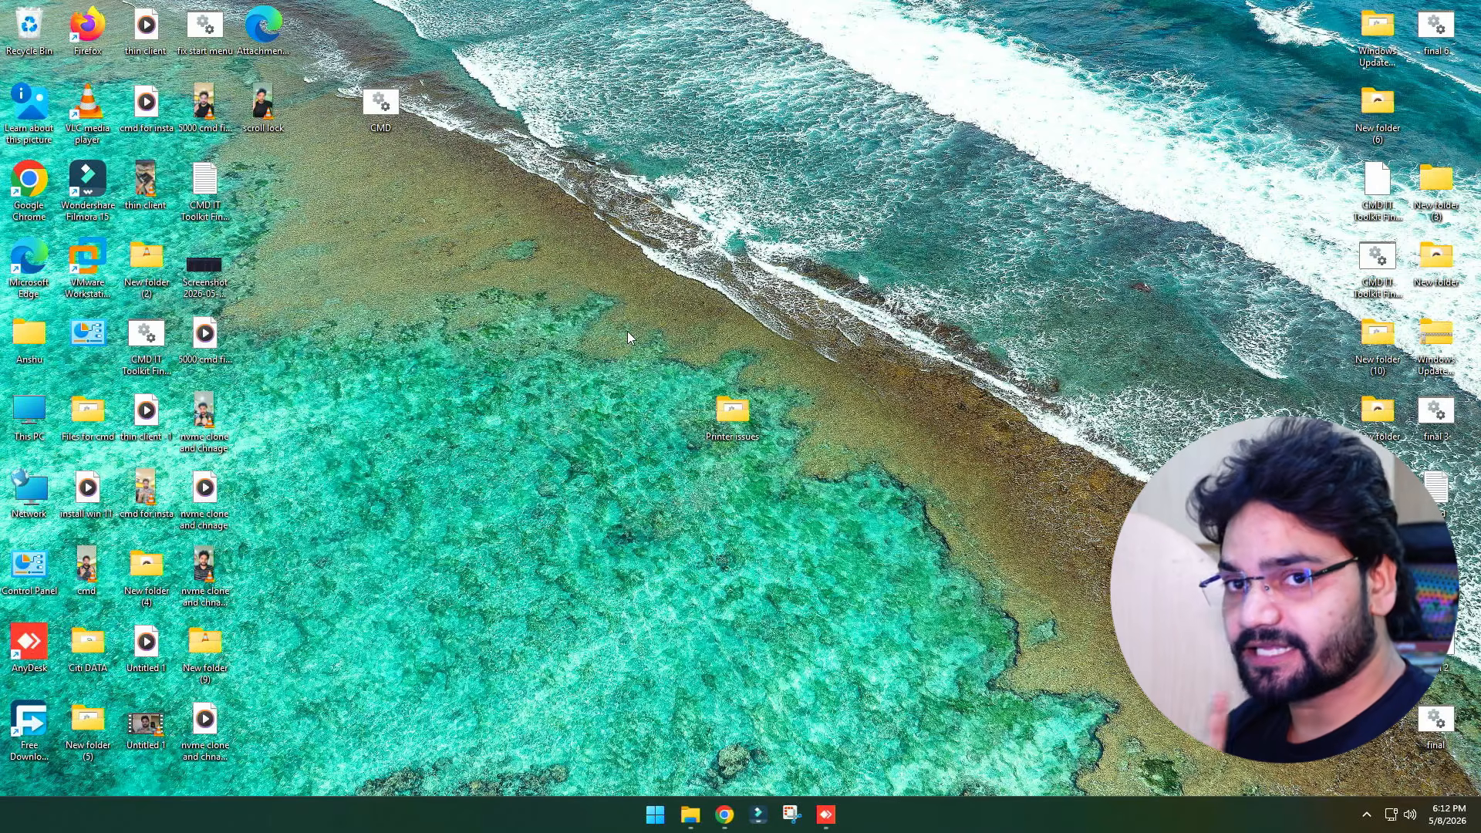
key("super+r")
type("pi")
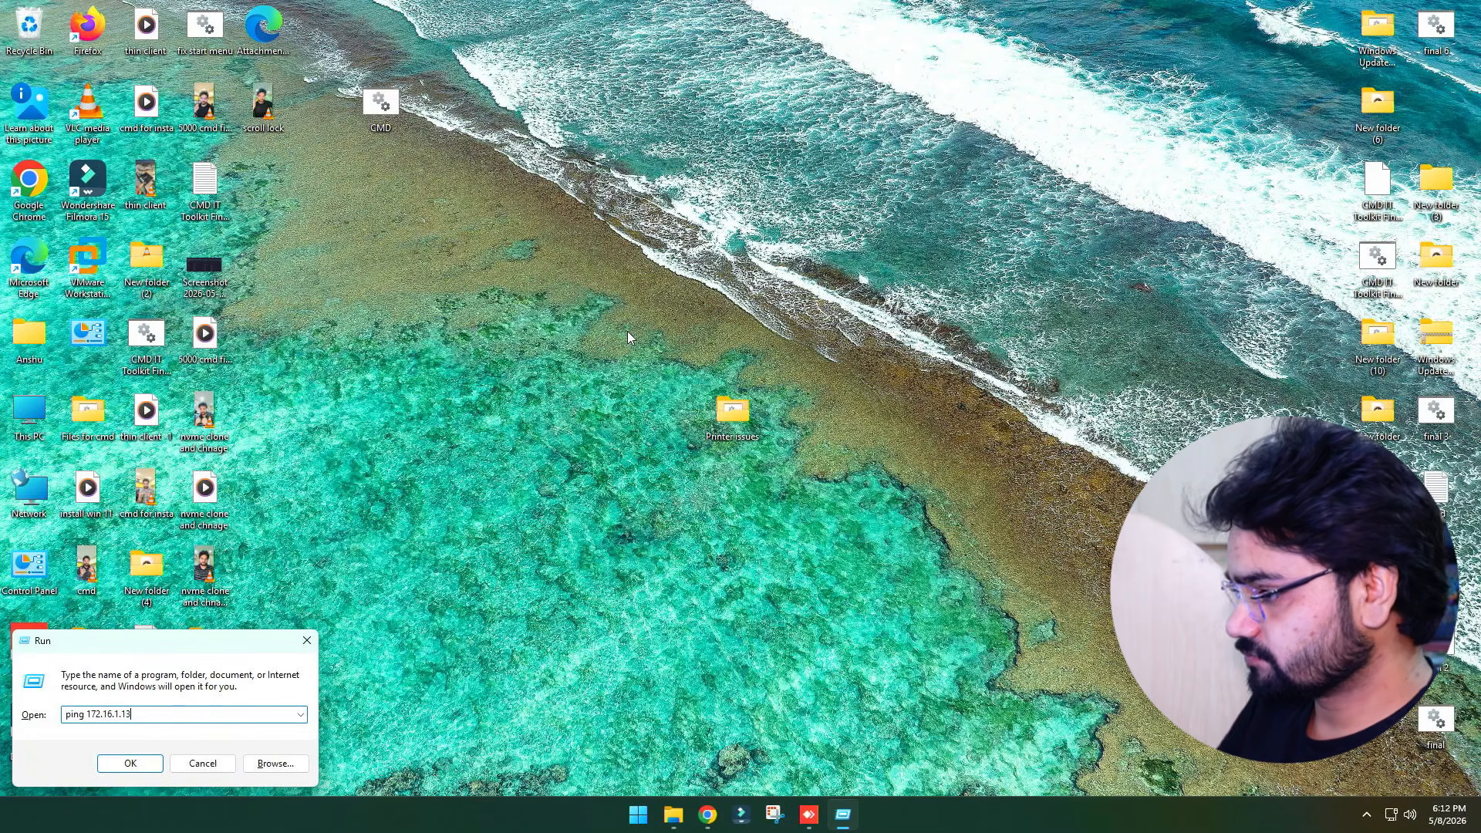
key("Return")
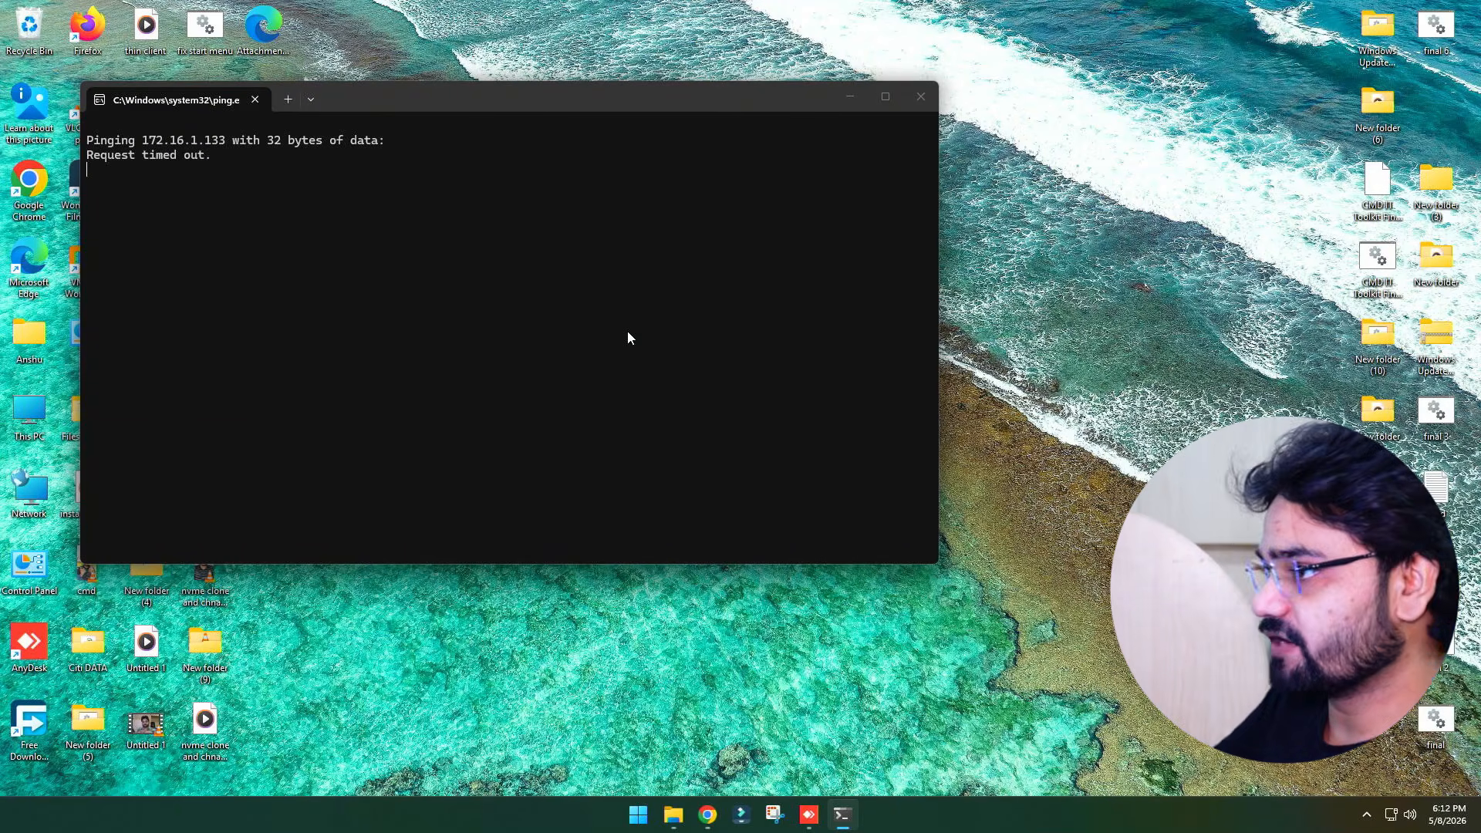
On the host computer, run ipconfig in Command Prompt and check the Ethernet IPv4 address 172.16.1.133
left_click(808, 815)
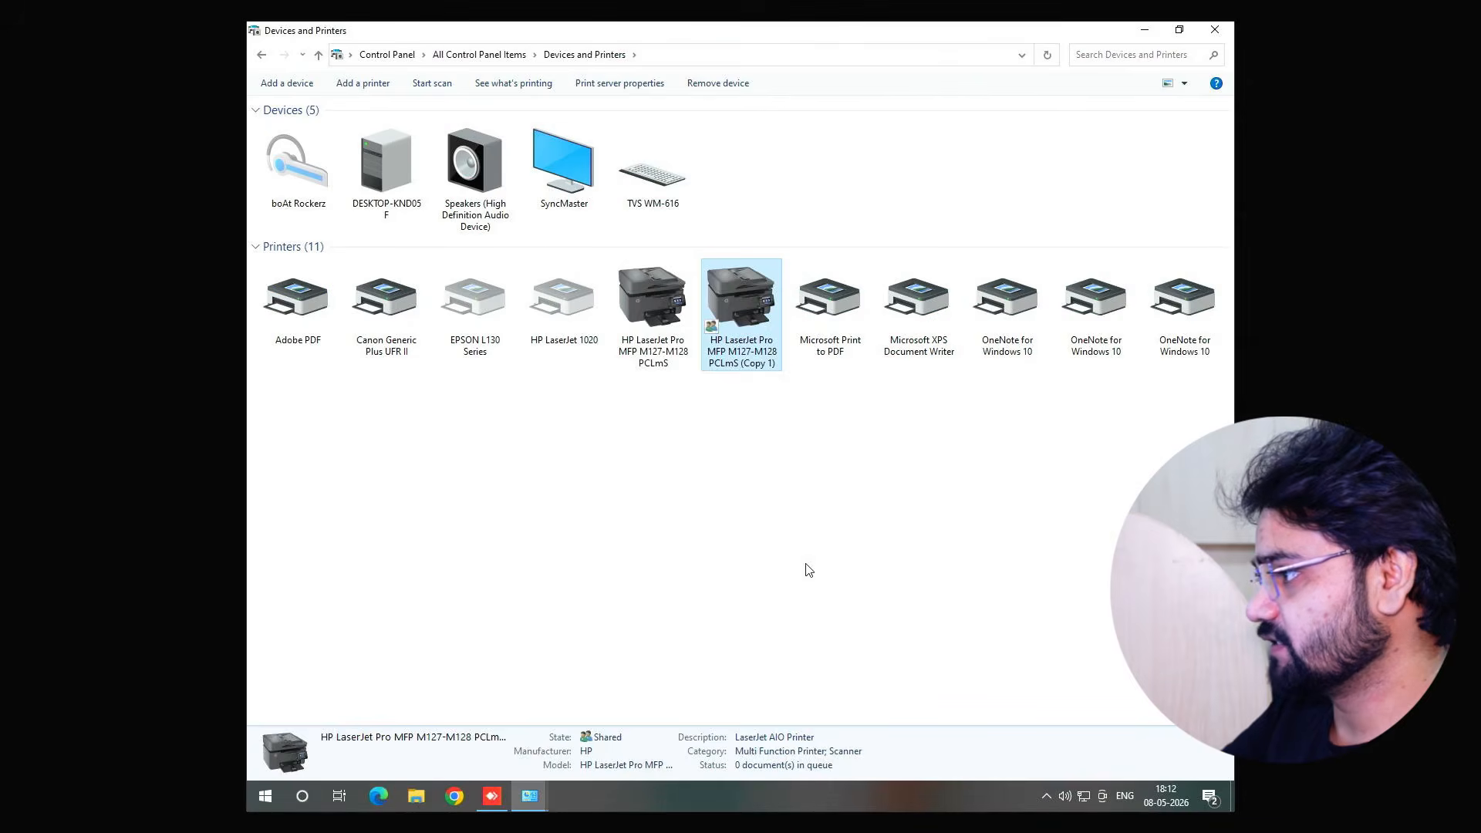
key("super+r")
type("cmd")
key("Return")
type("i")
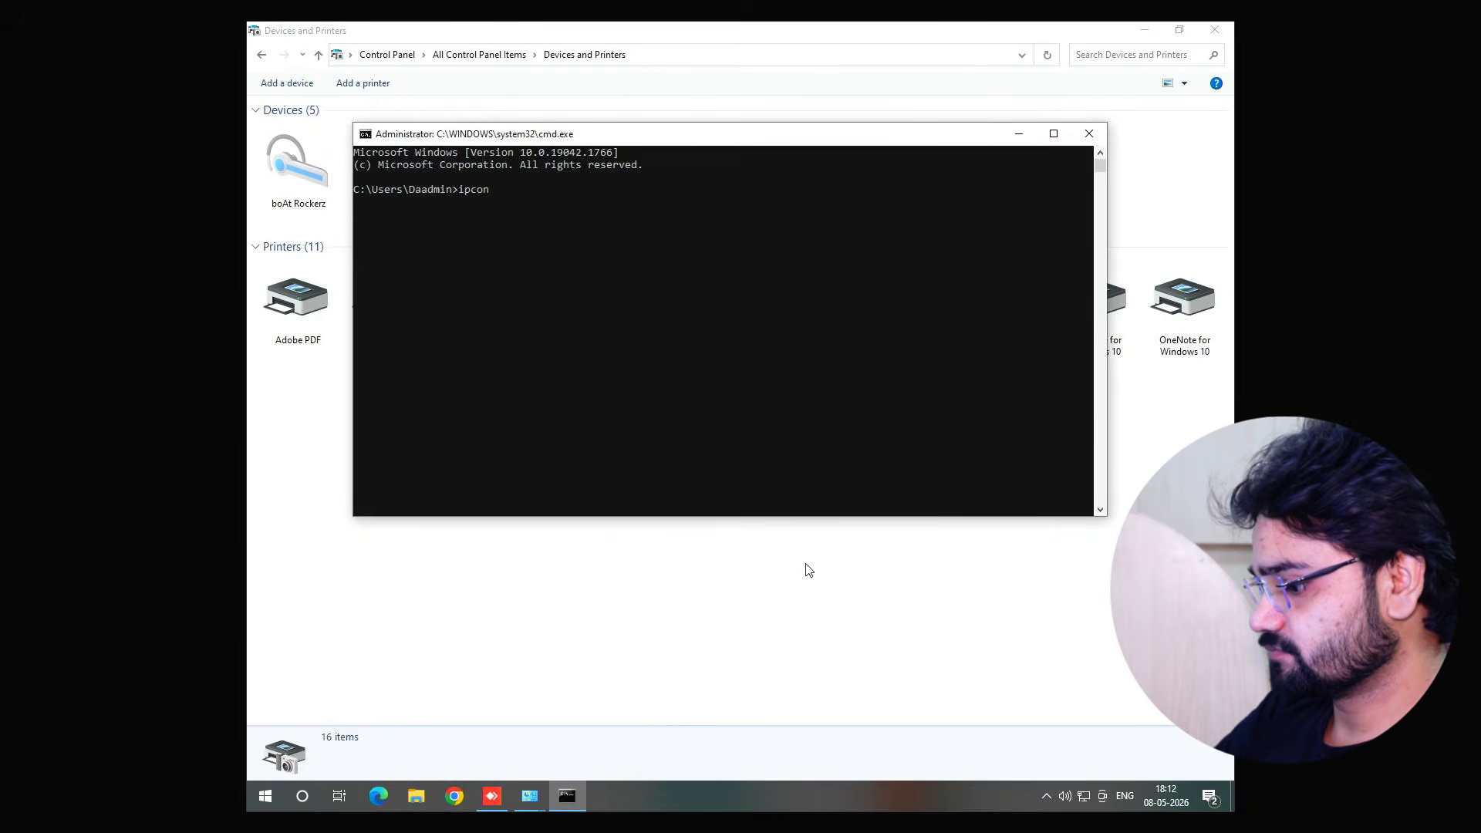
key("Return")
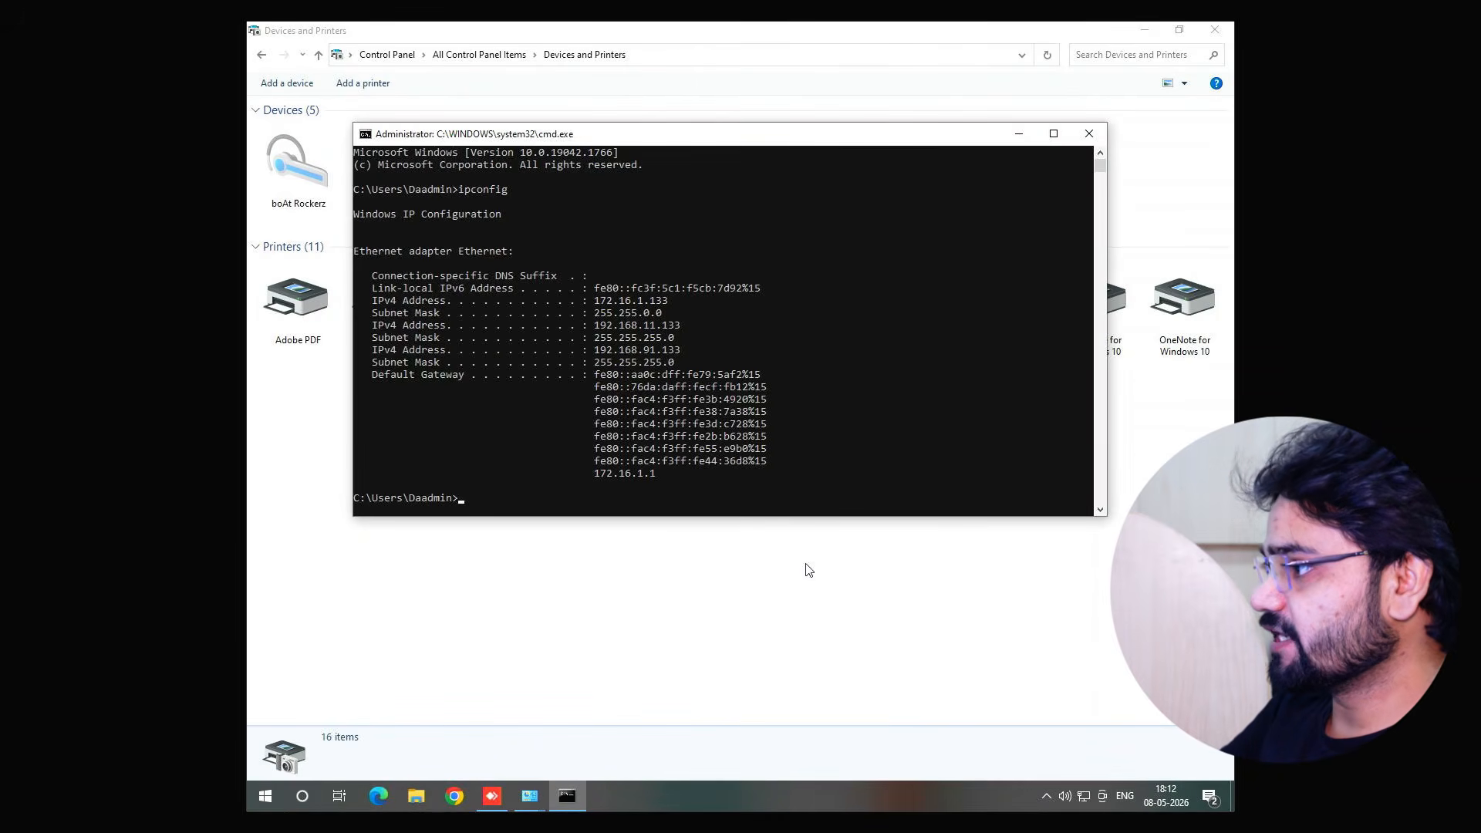
left_click_drag(595, 303, 666, 303)
left_click(666, 302)
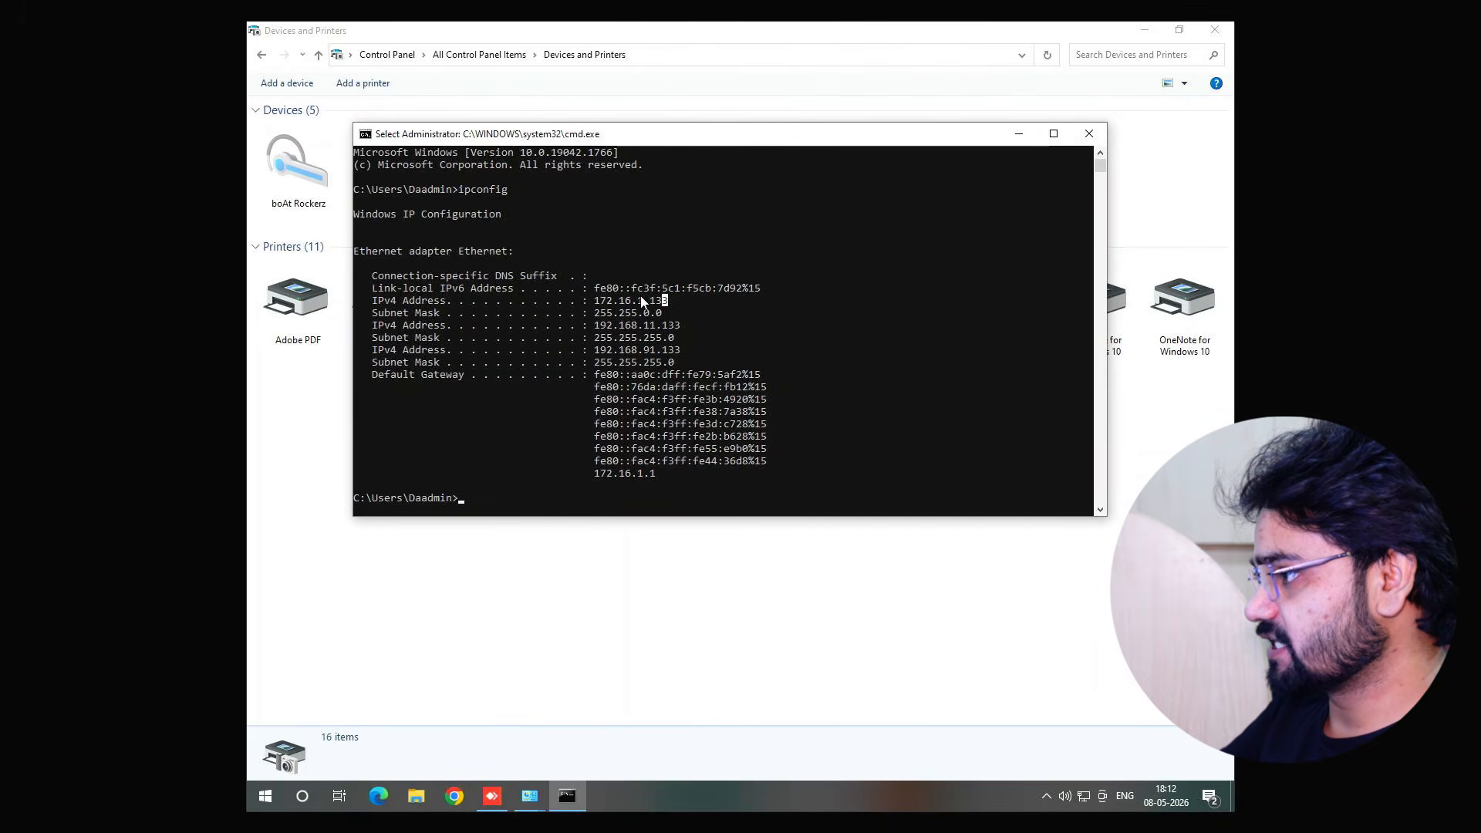
scroll(662, 472, "down", 5)
scroll(656, 465, "up", 5)
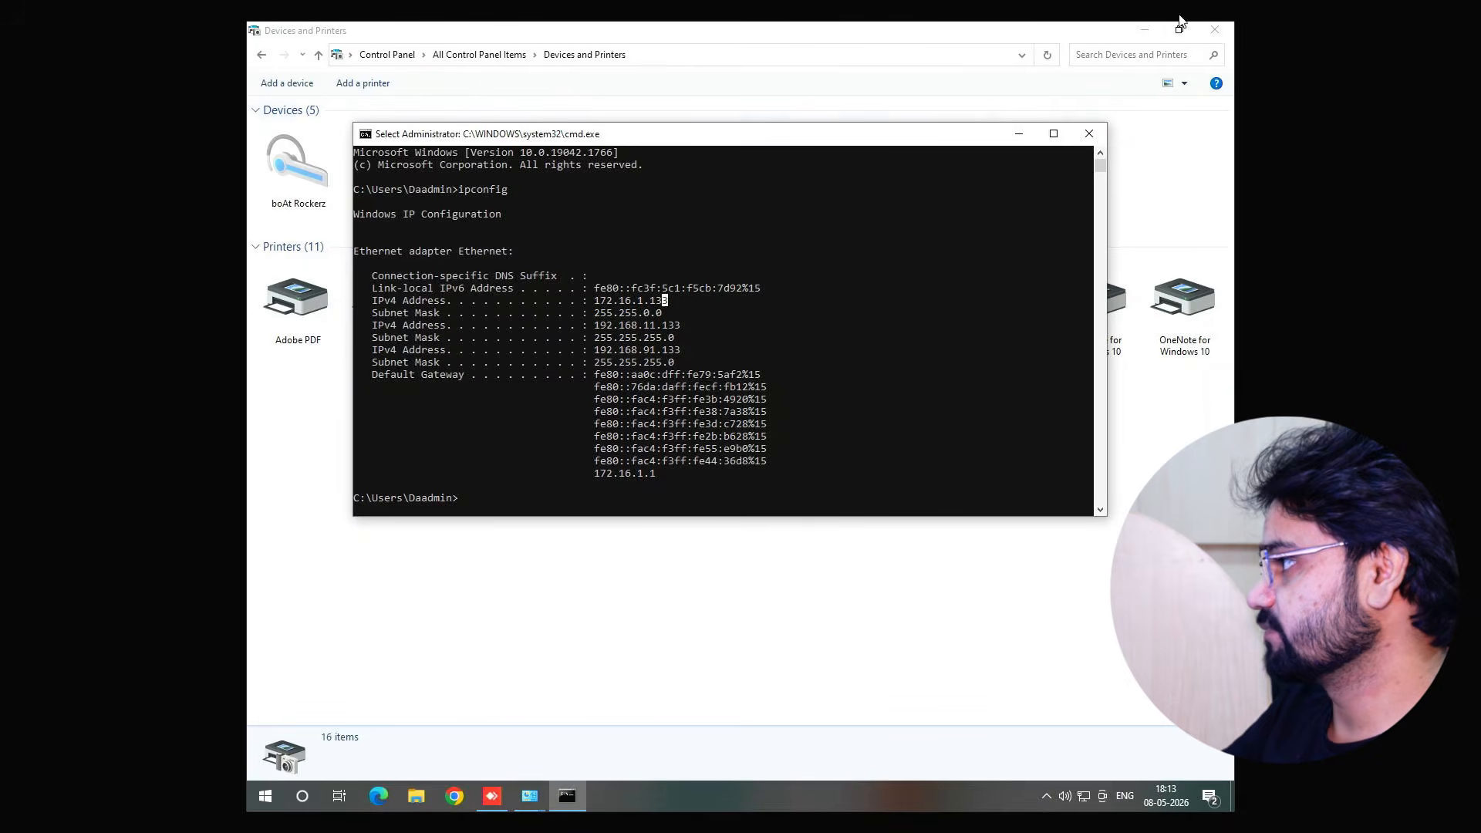
Close Command Prompt and Devices and Printers, then turn off Firewall Protection in Quick Heal Total Security
left_click(1096, 137)
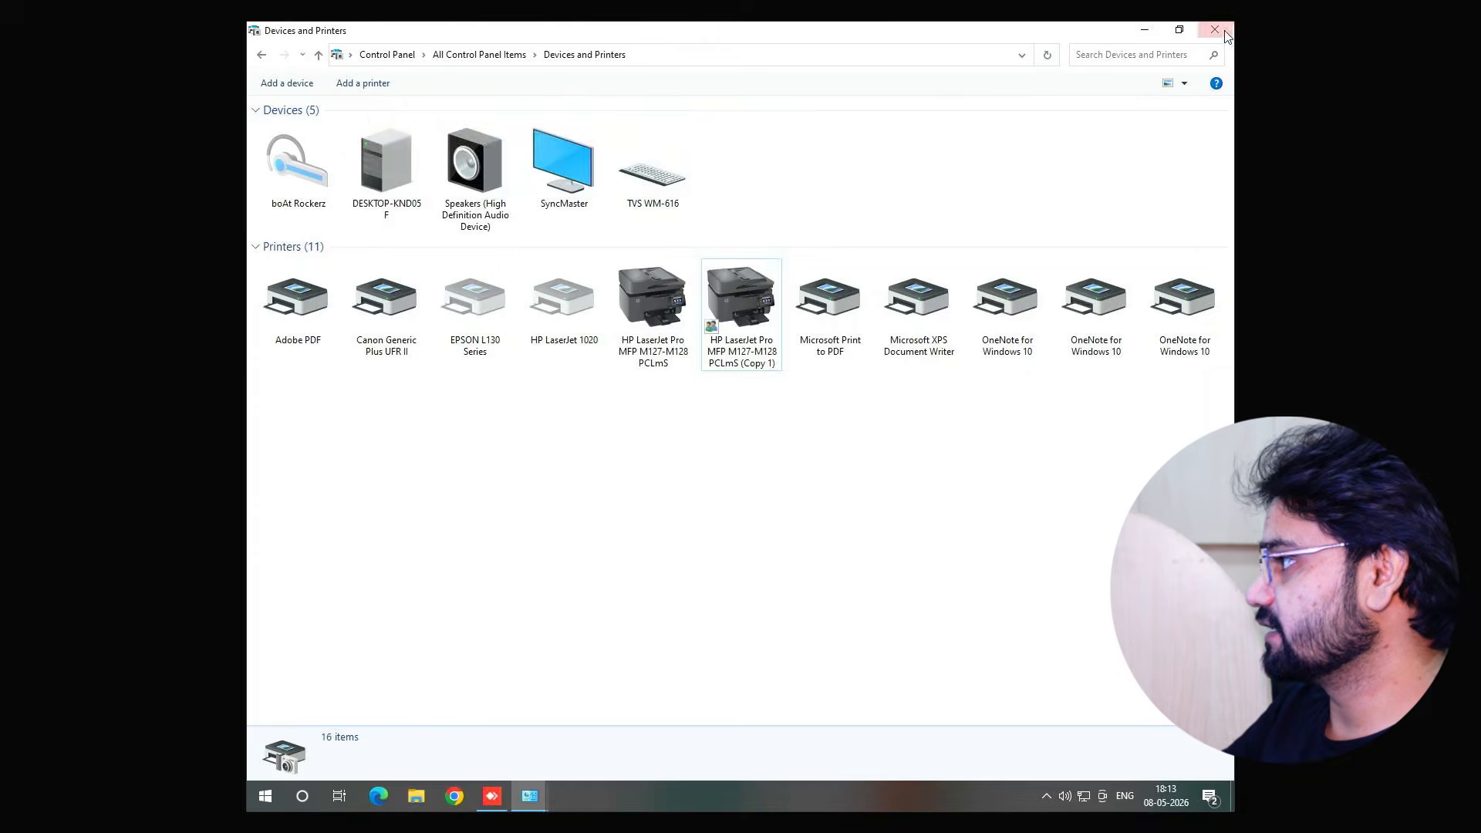
left_click(1214, 30)
left_click(1047, 796)
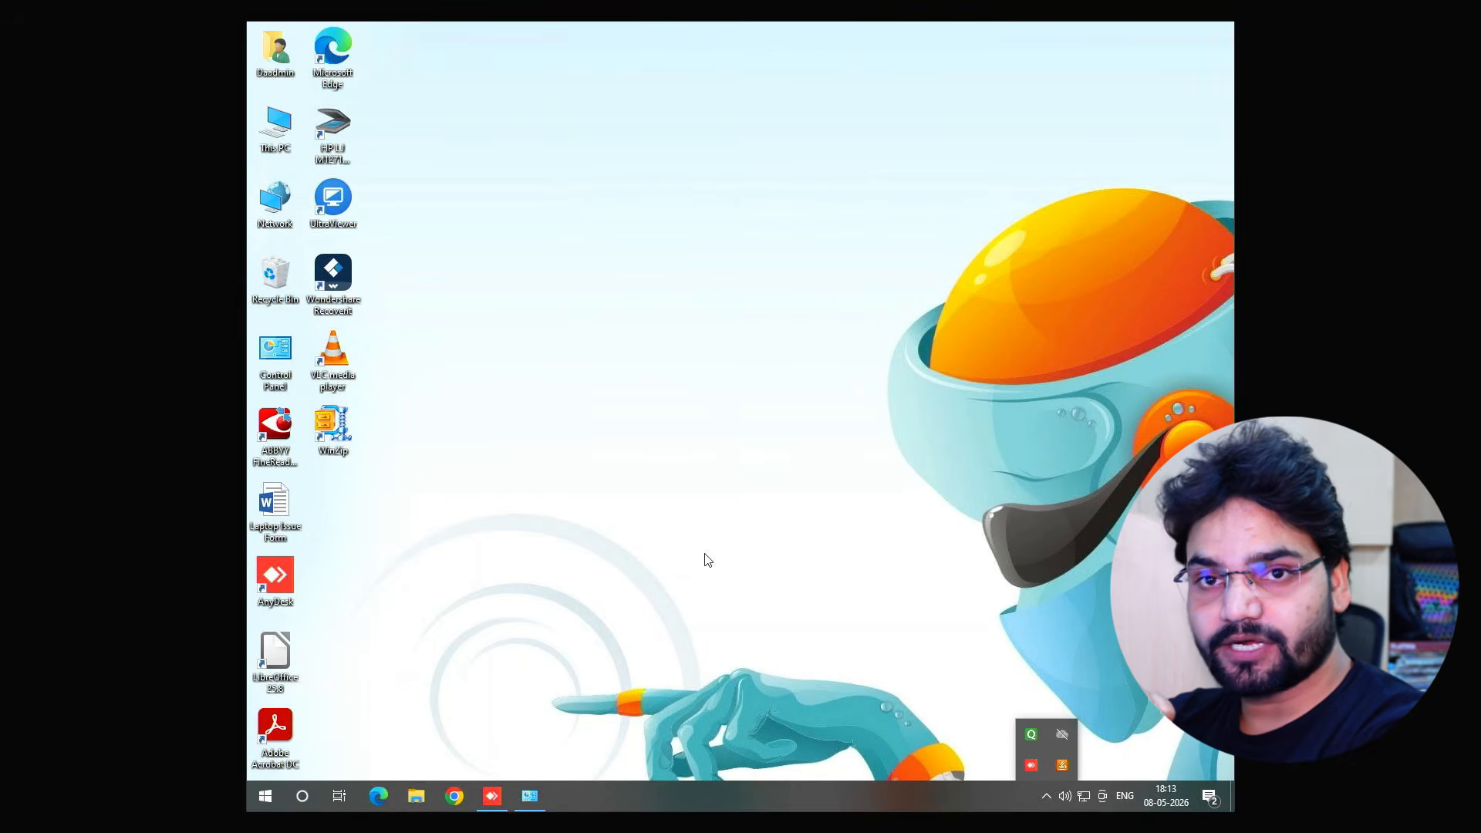
left_click(1029, 738)
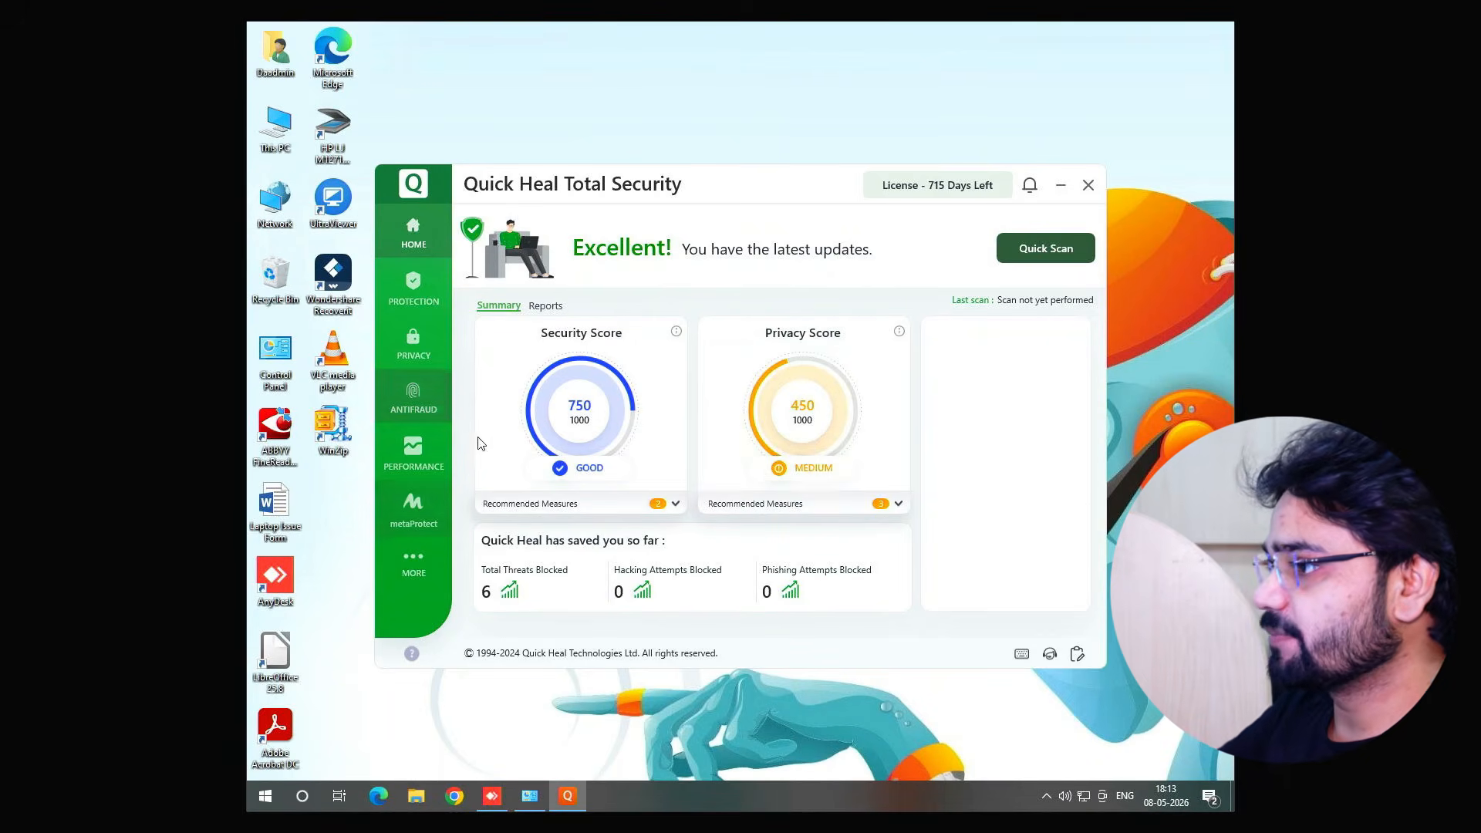
left_click(423, 308)
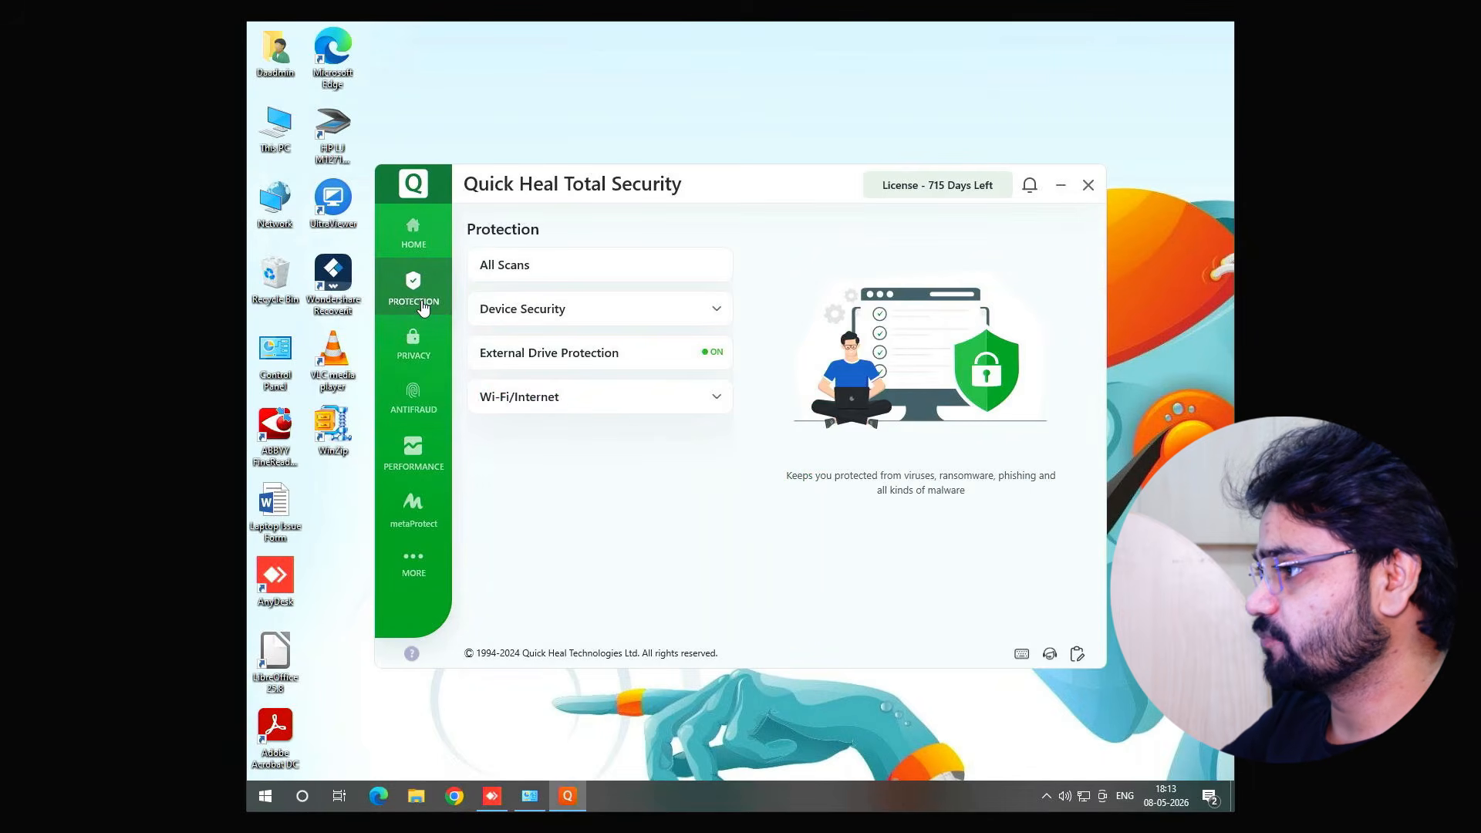
left_click(717, 398)
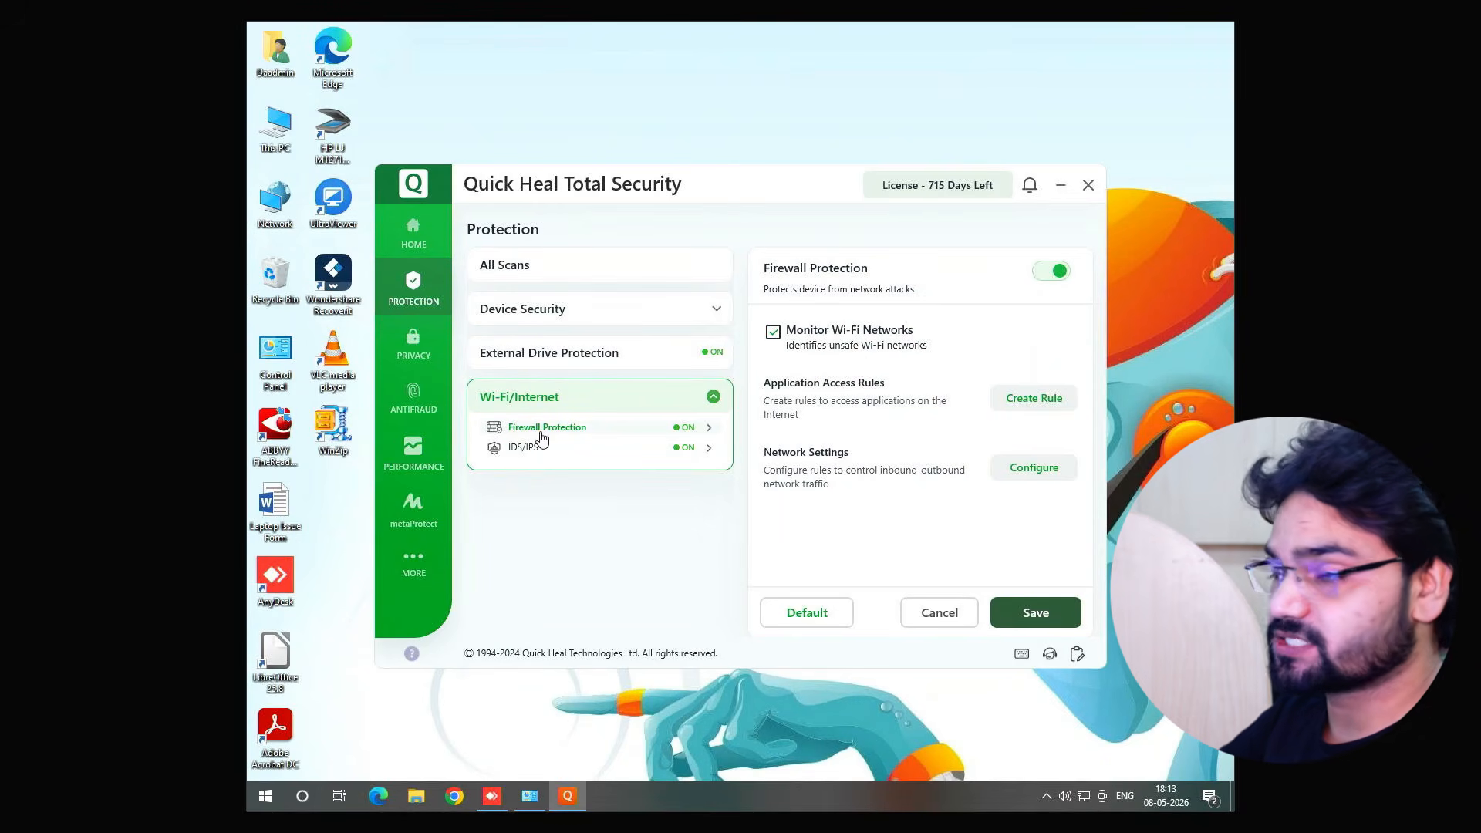
left_click(1054, 276)
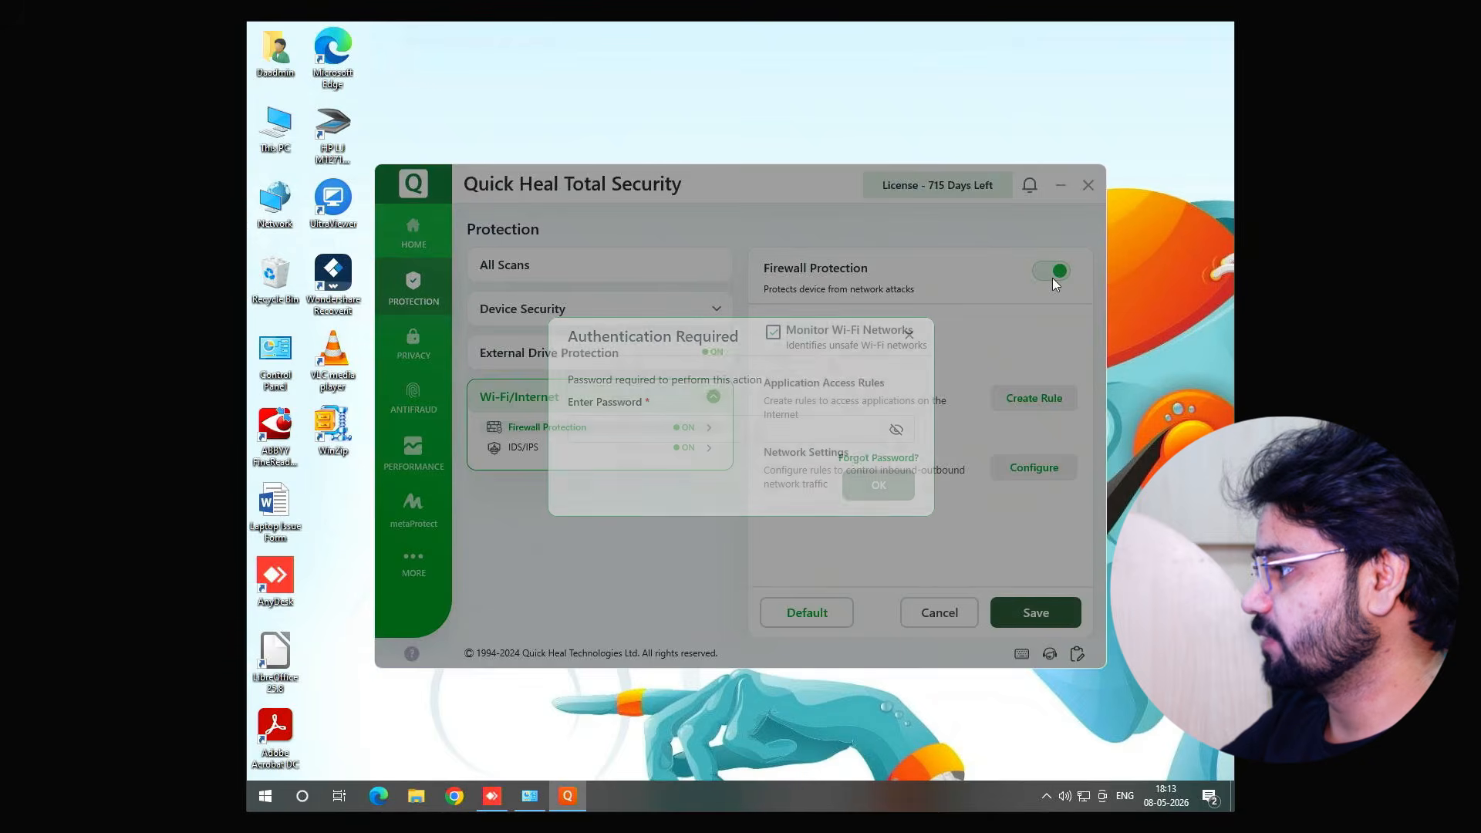
left_click(848, 471)
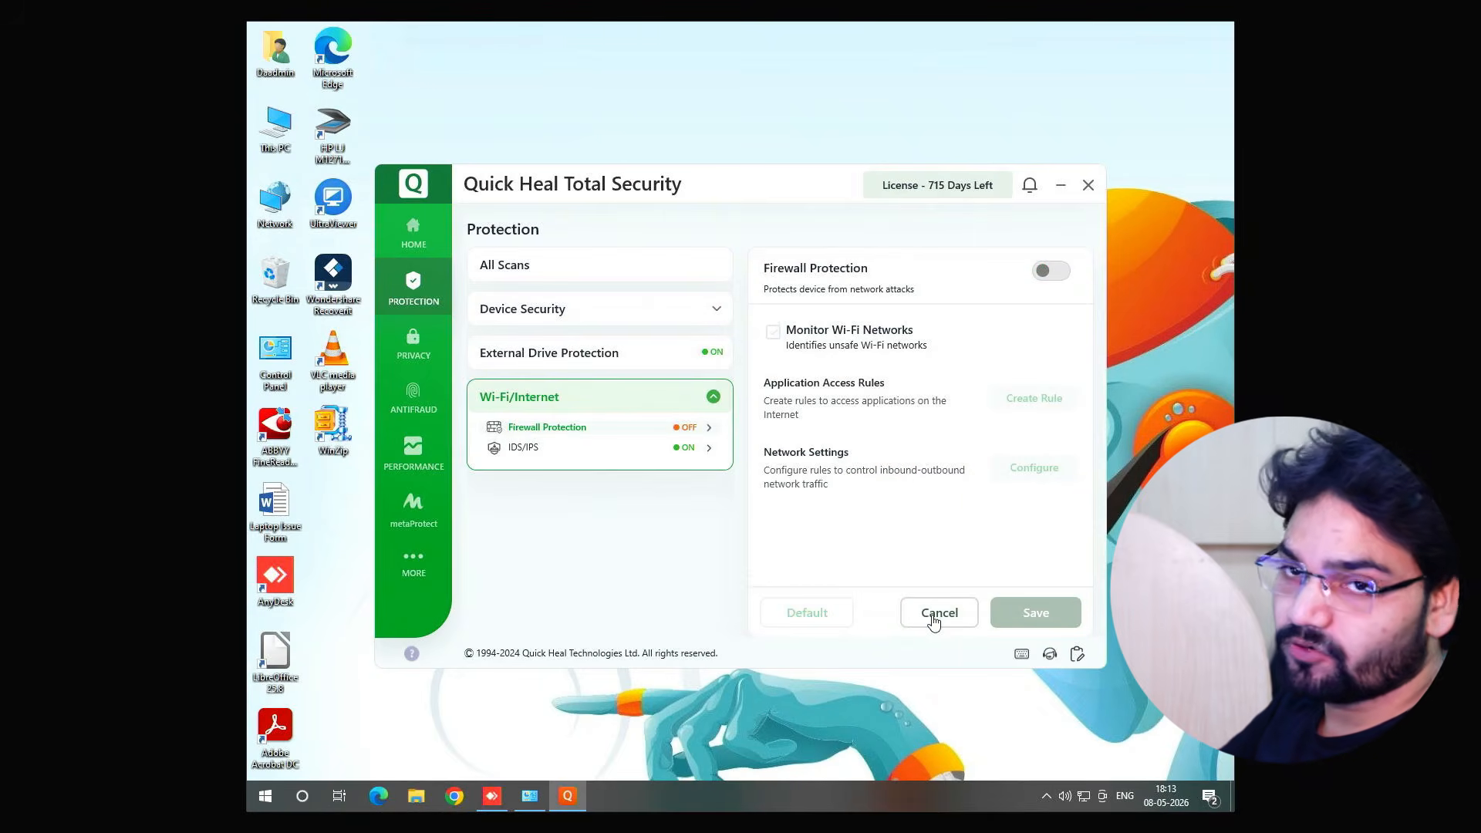
Back on the client computer, close the ping window and open \\172.16.1.133 from the Run dialog
left_click(739, 19)
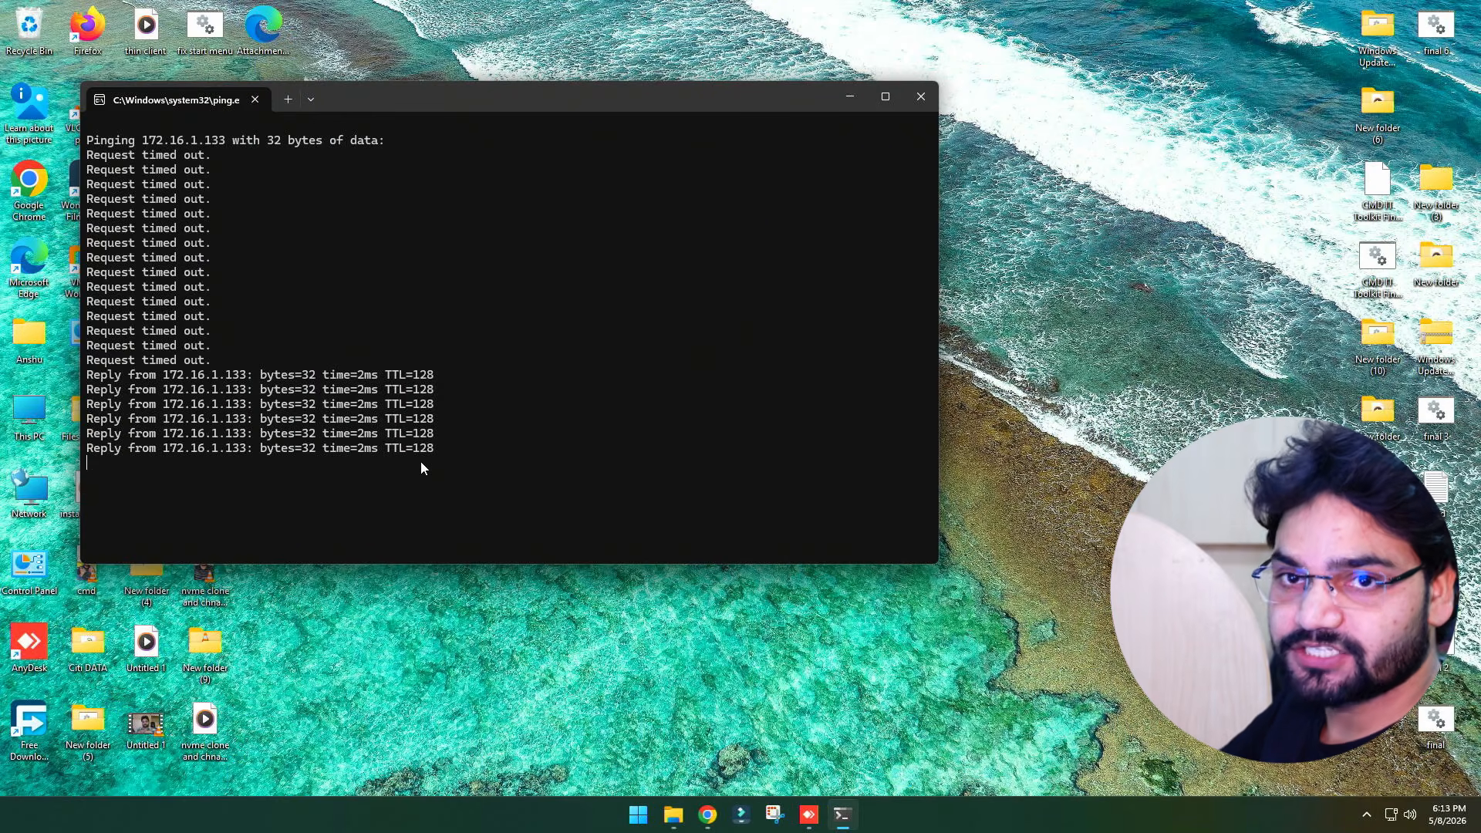
left_click(920, 98)
left_click(895, 421)
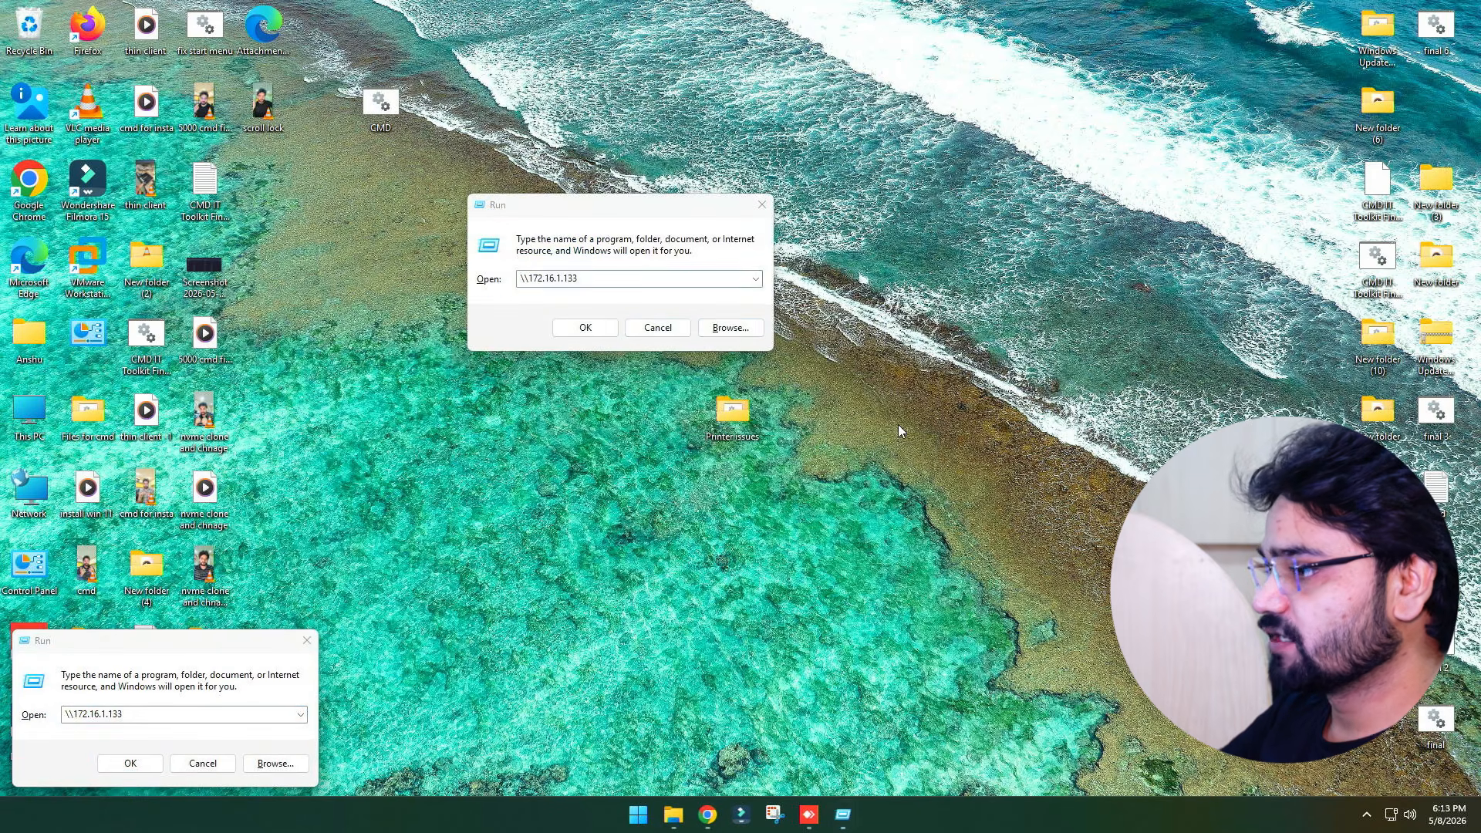
left_click(684, 327)
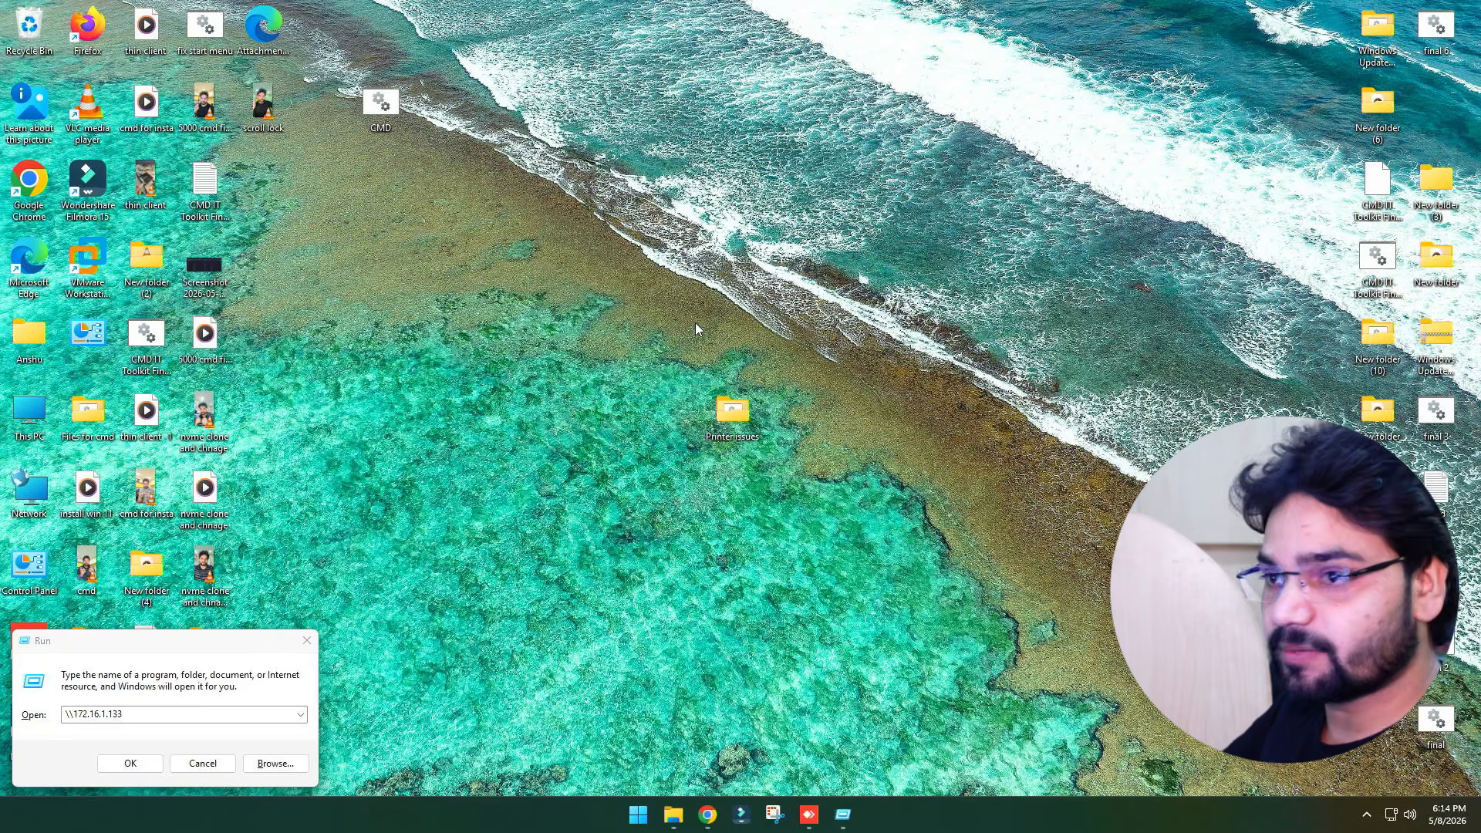
left_click_drag(172, 642, 642, 197)
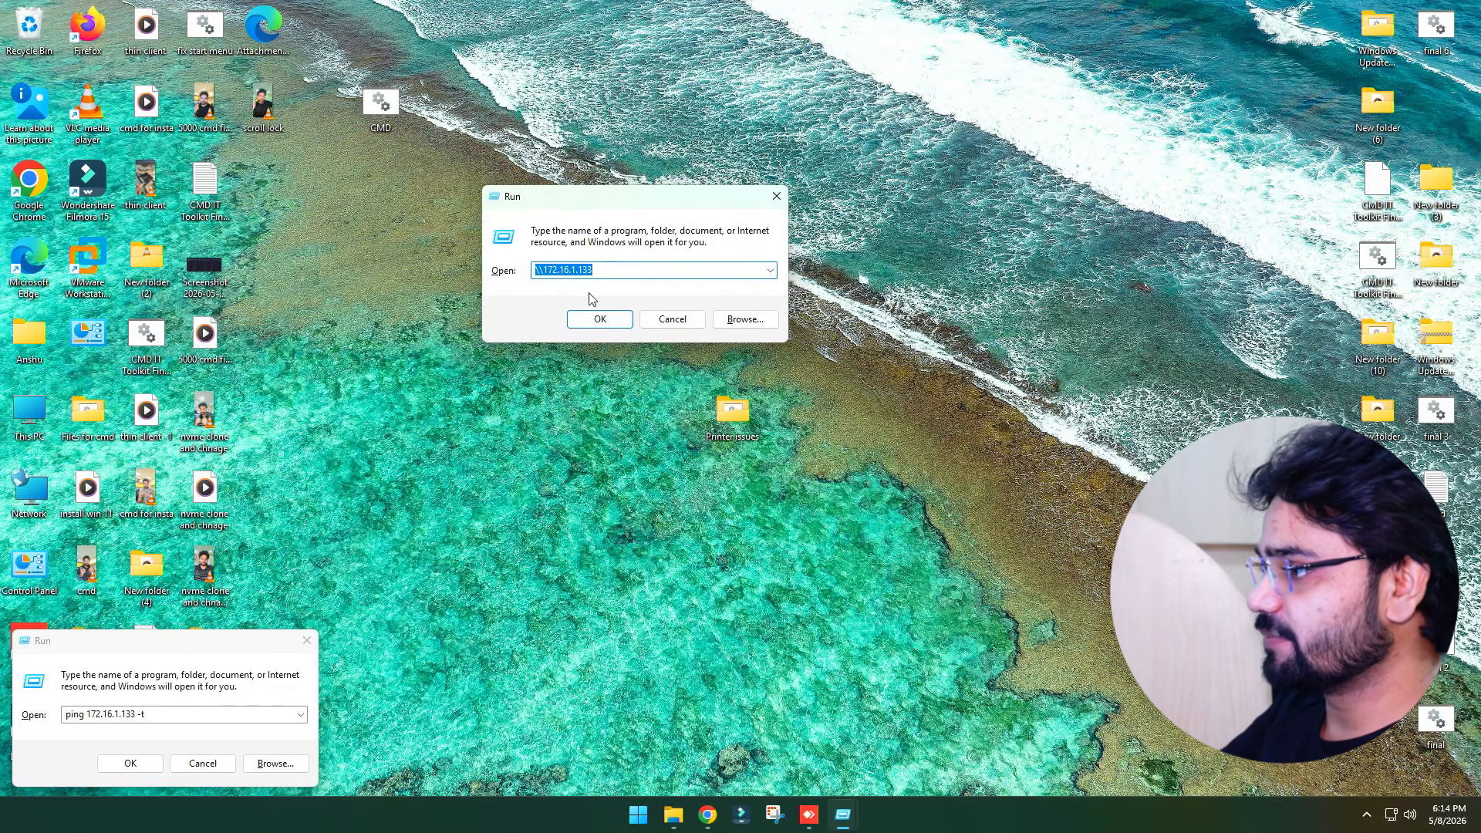
left_click(307, 641)
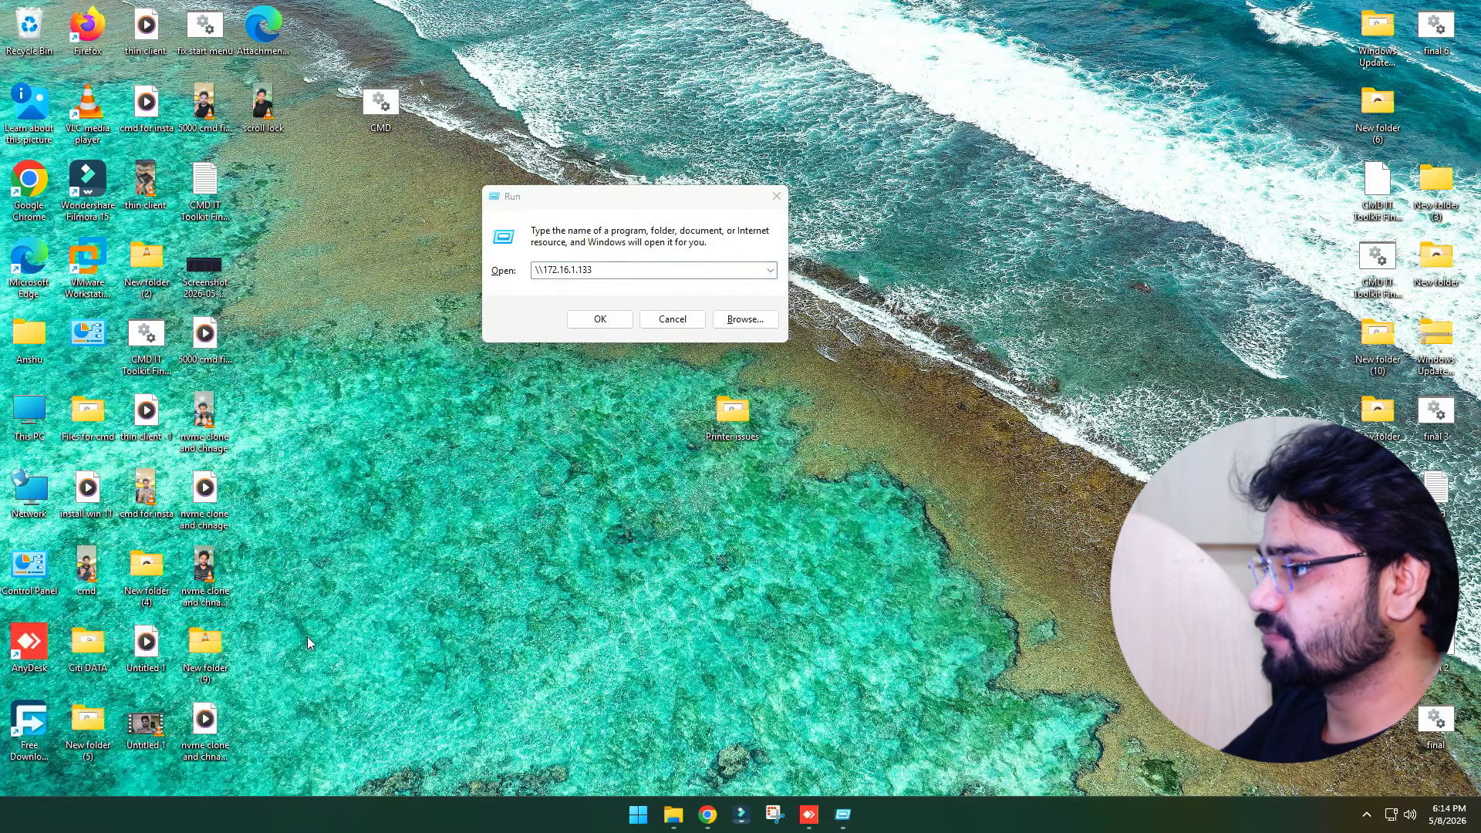
left_click(599, 319)
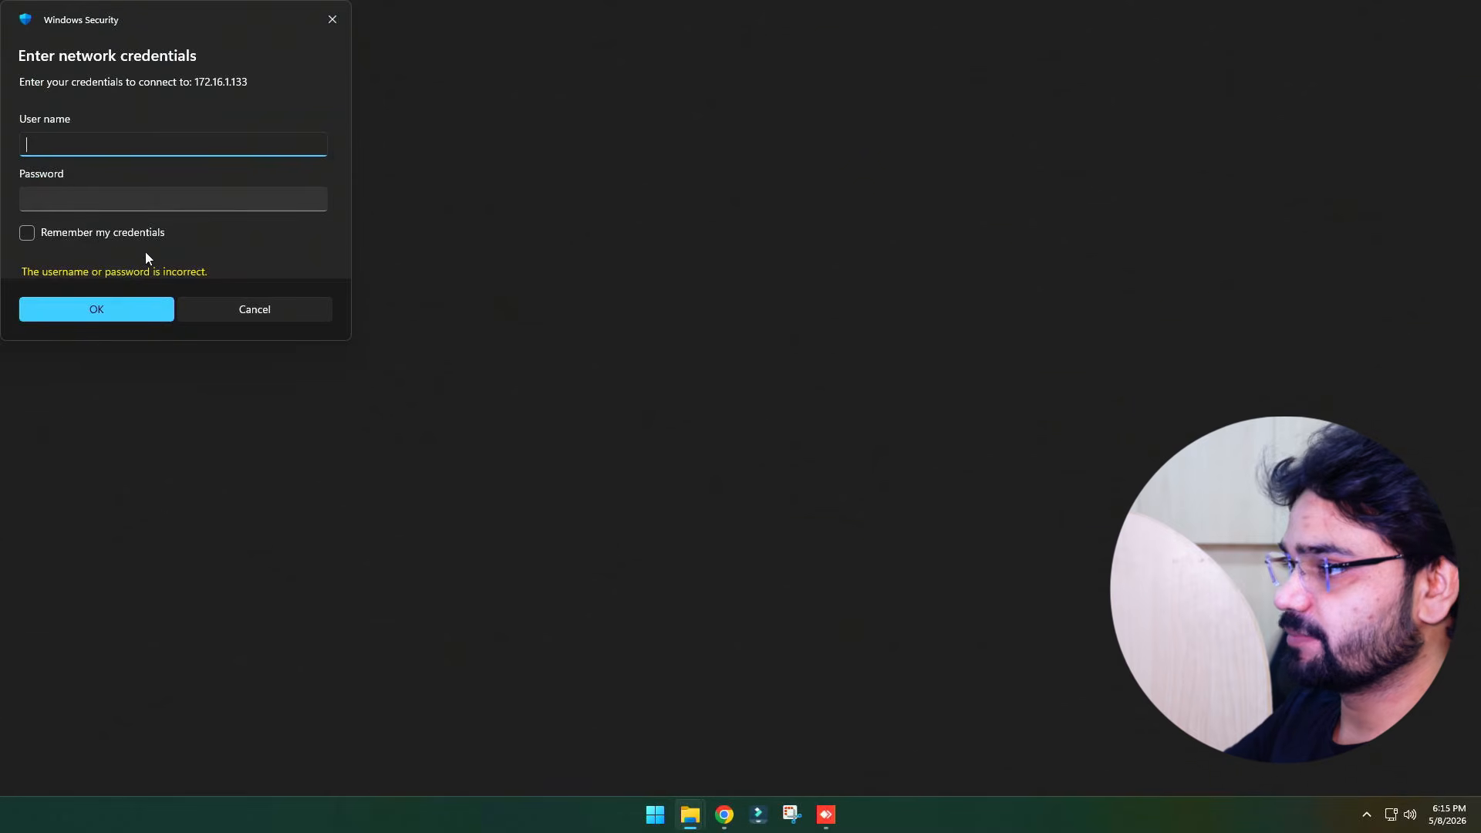
Enter the host's administrator user name and account password in the network credentials prompt and submit
left_click(108, 231)
left_click(81, 150)
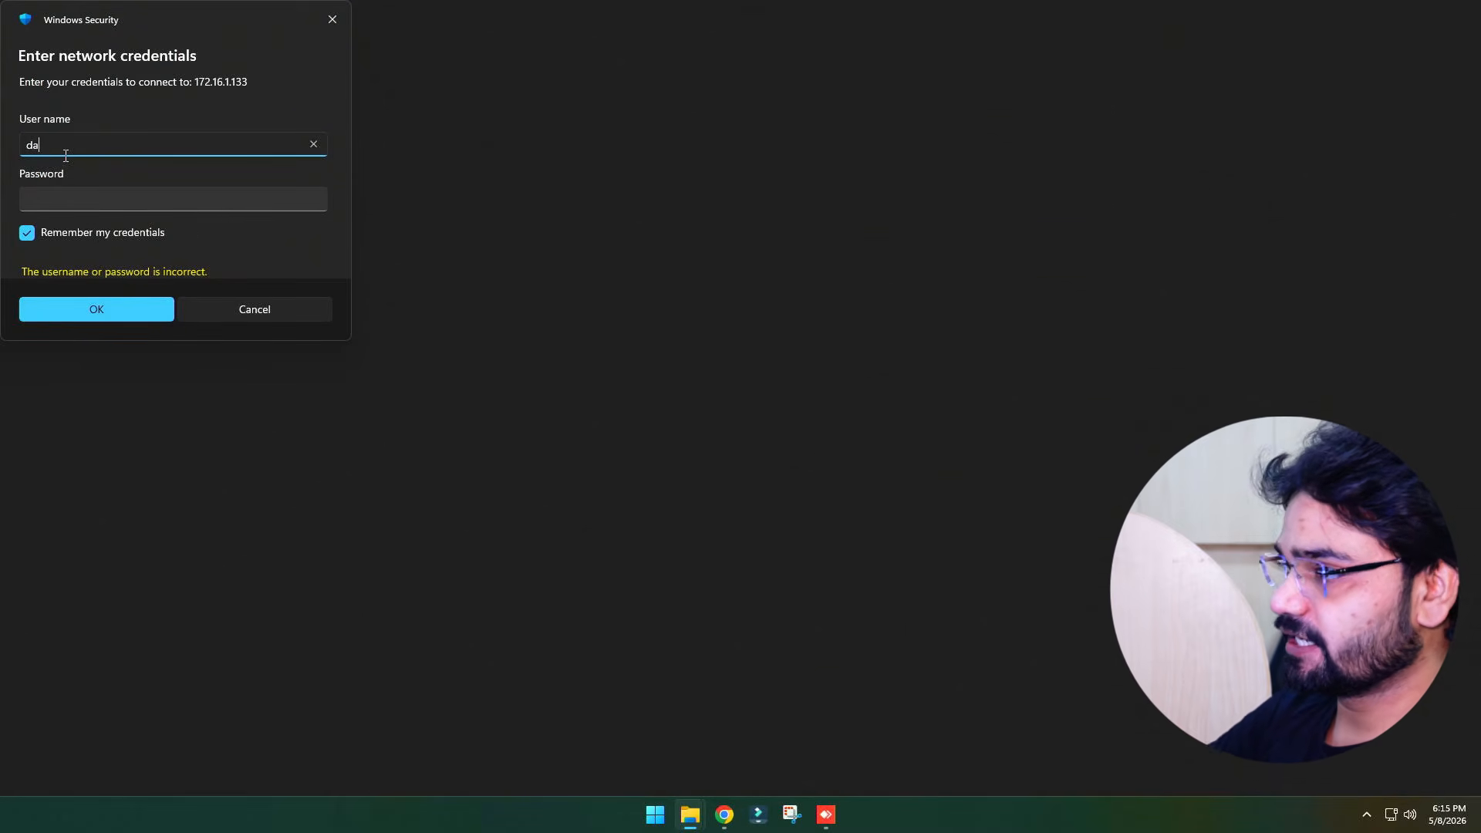
type("daadmin")
key("Tab")
type("•••")
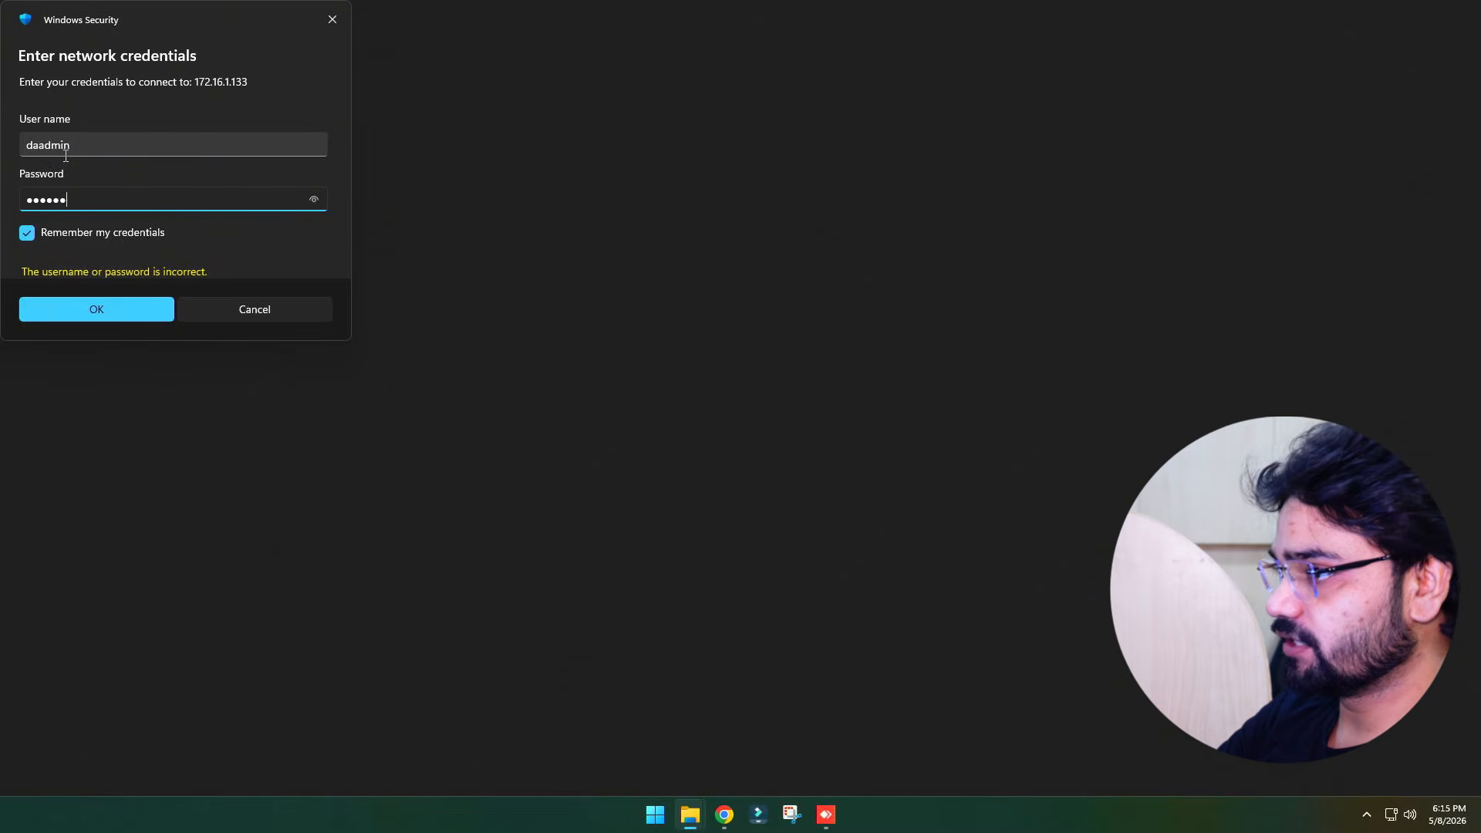
key("Return")
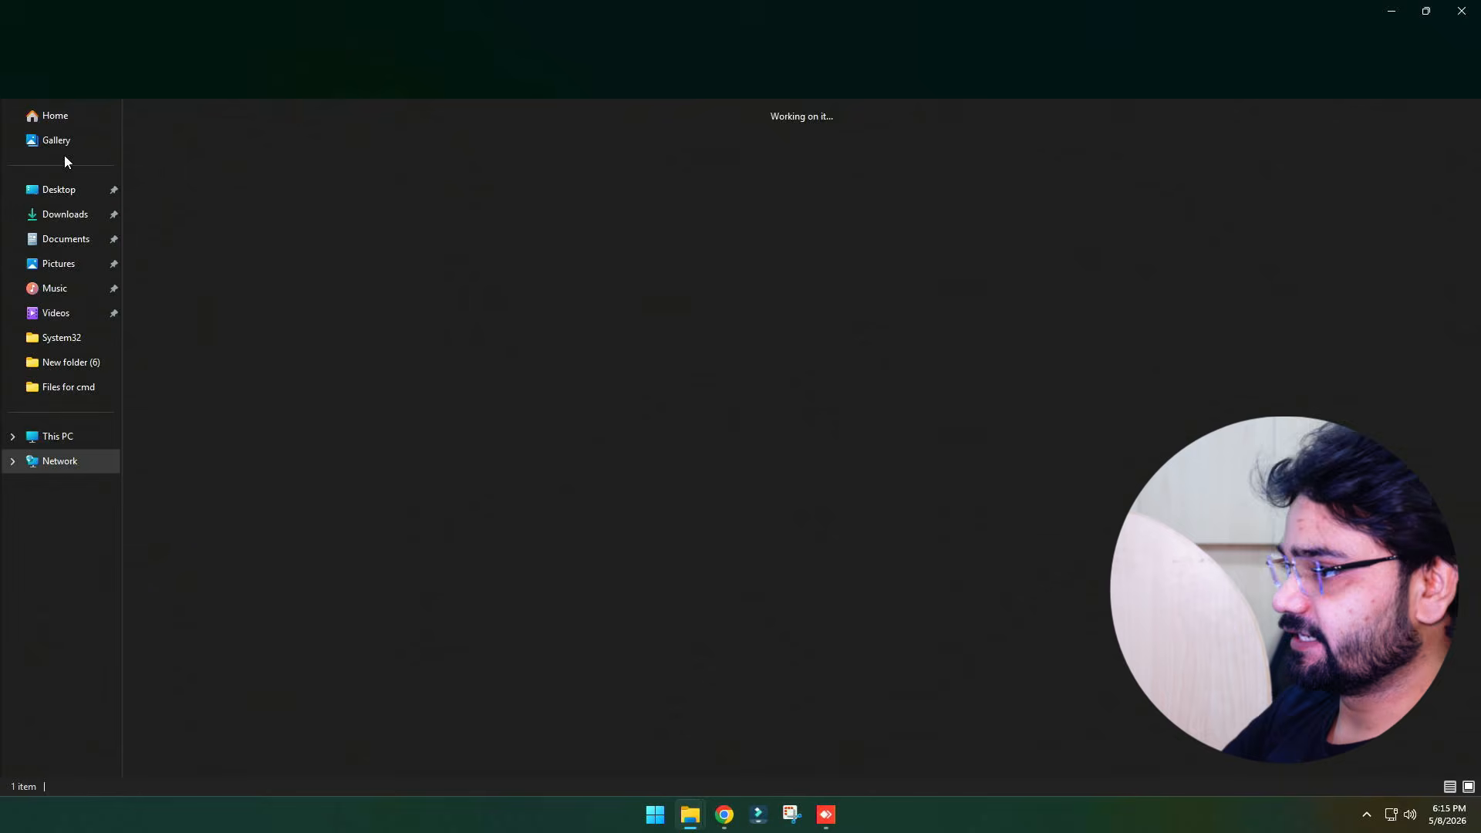
Connect to the shared HP LaserJet Pro MFP M127-M128 PCLmS (Copy 1) printer and allow the driver installation
left_click(184, 132)
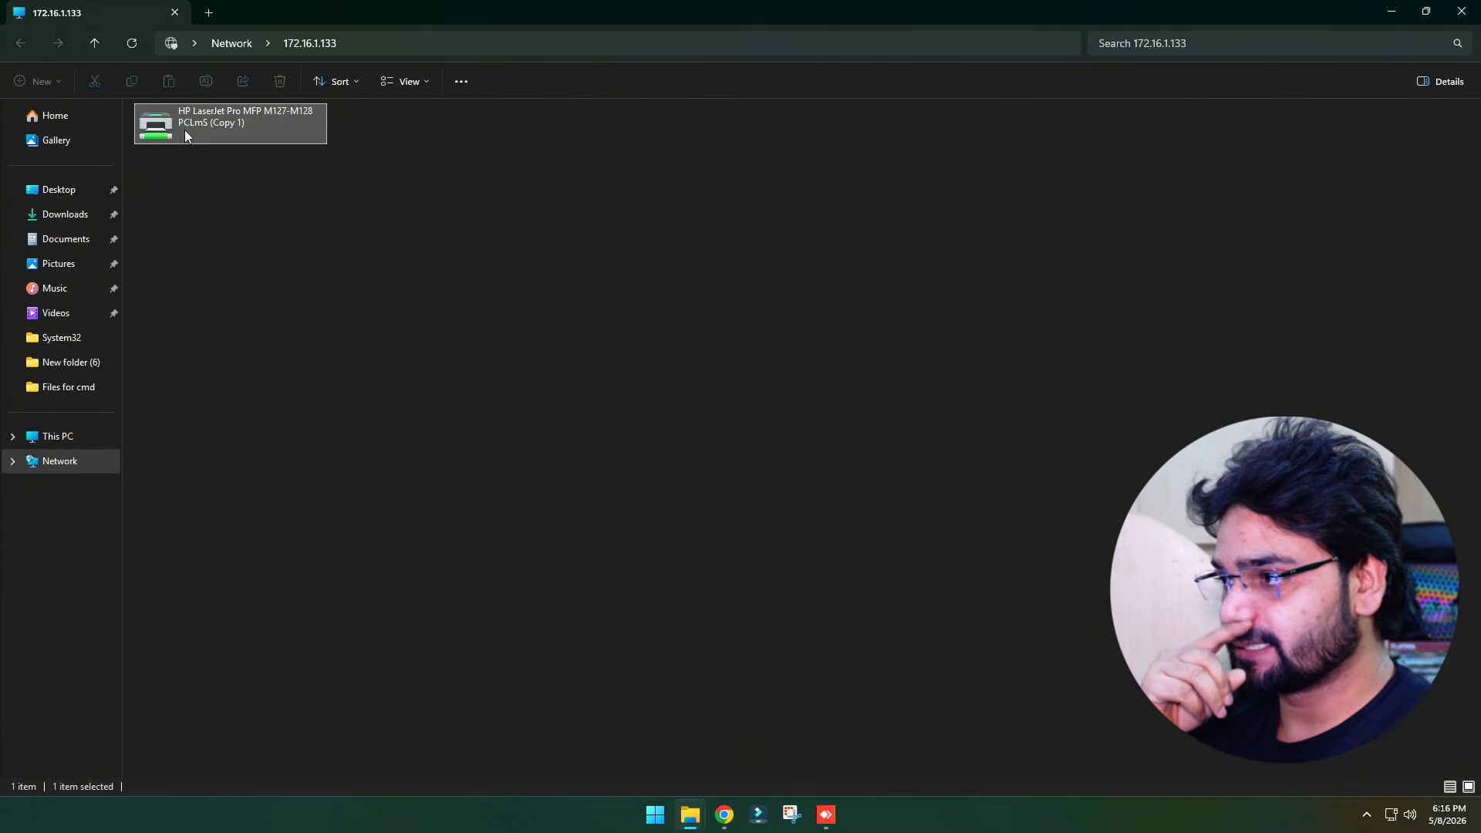
right_click(185, 136)
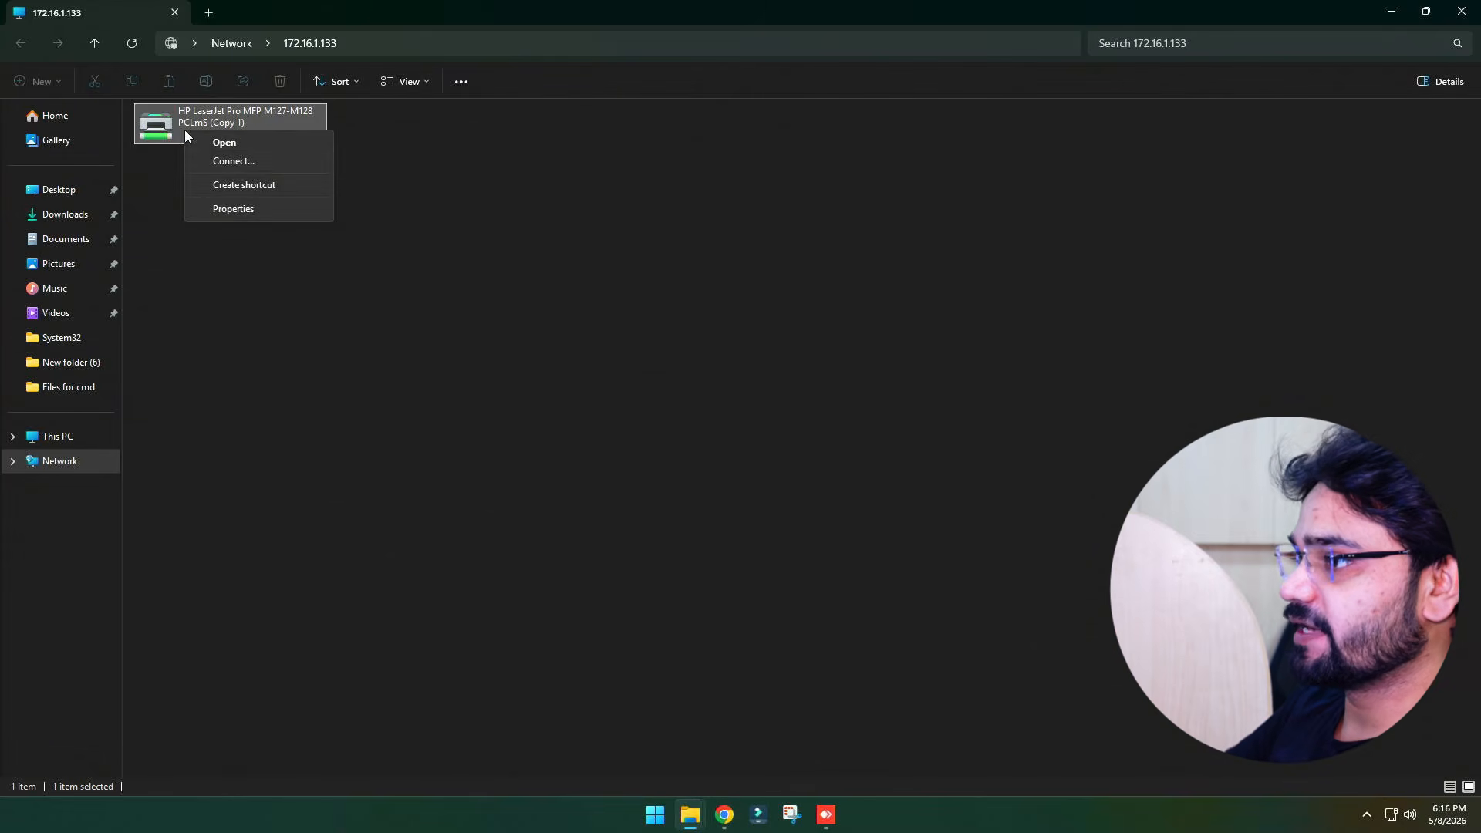
left_click(224, 162)
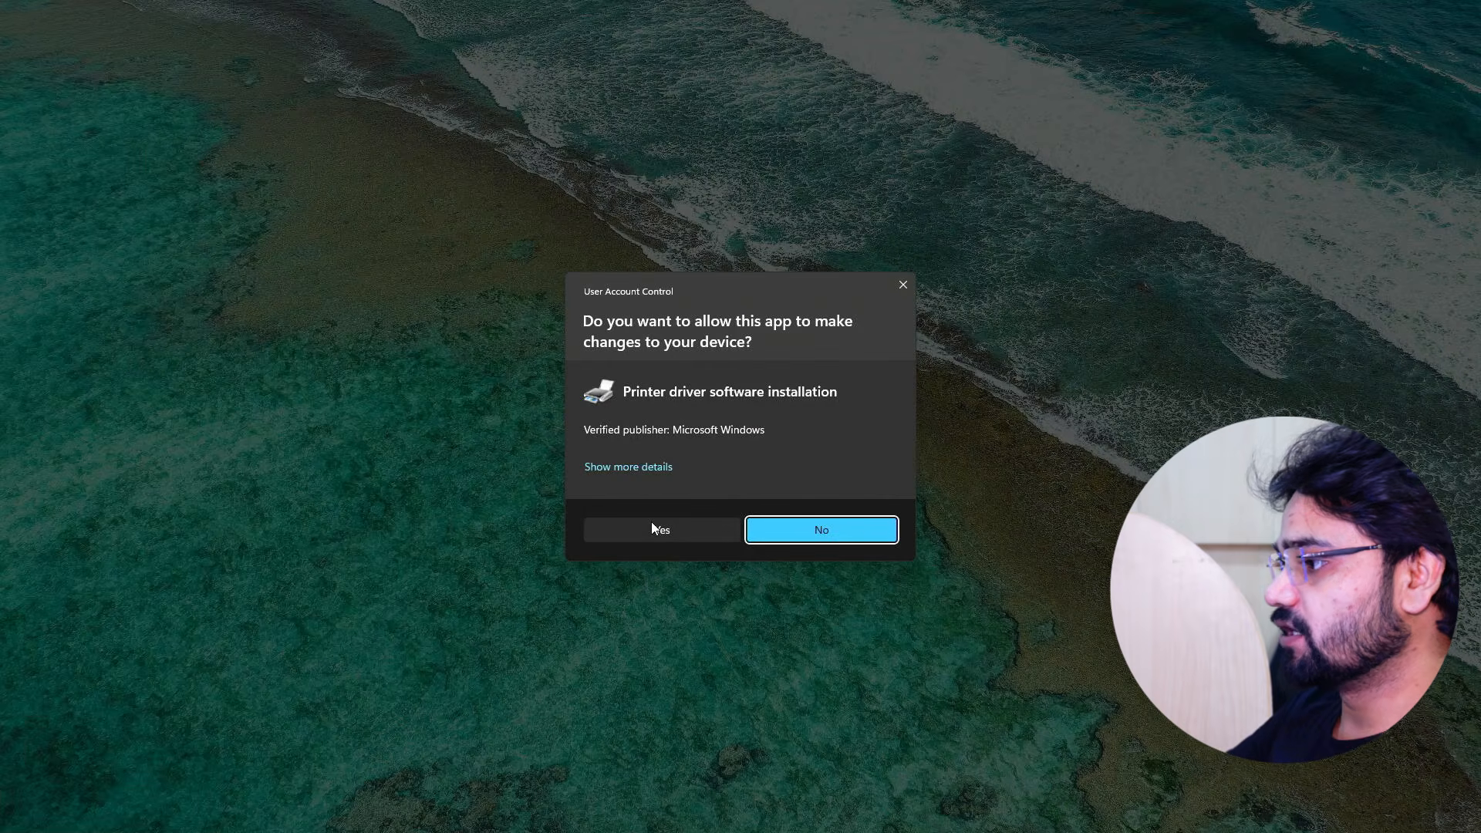
left_click(652, 529)
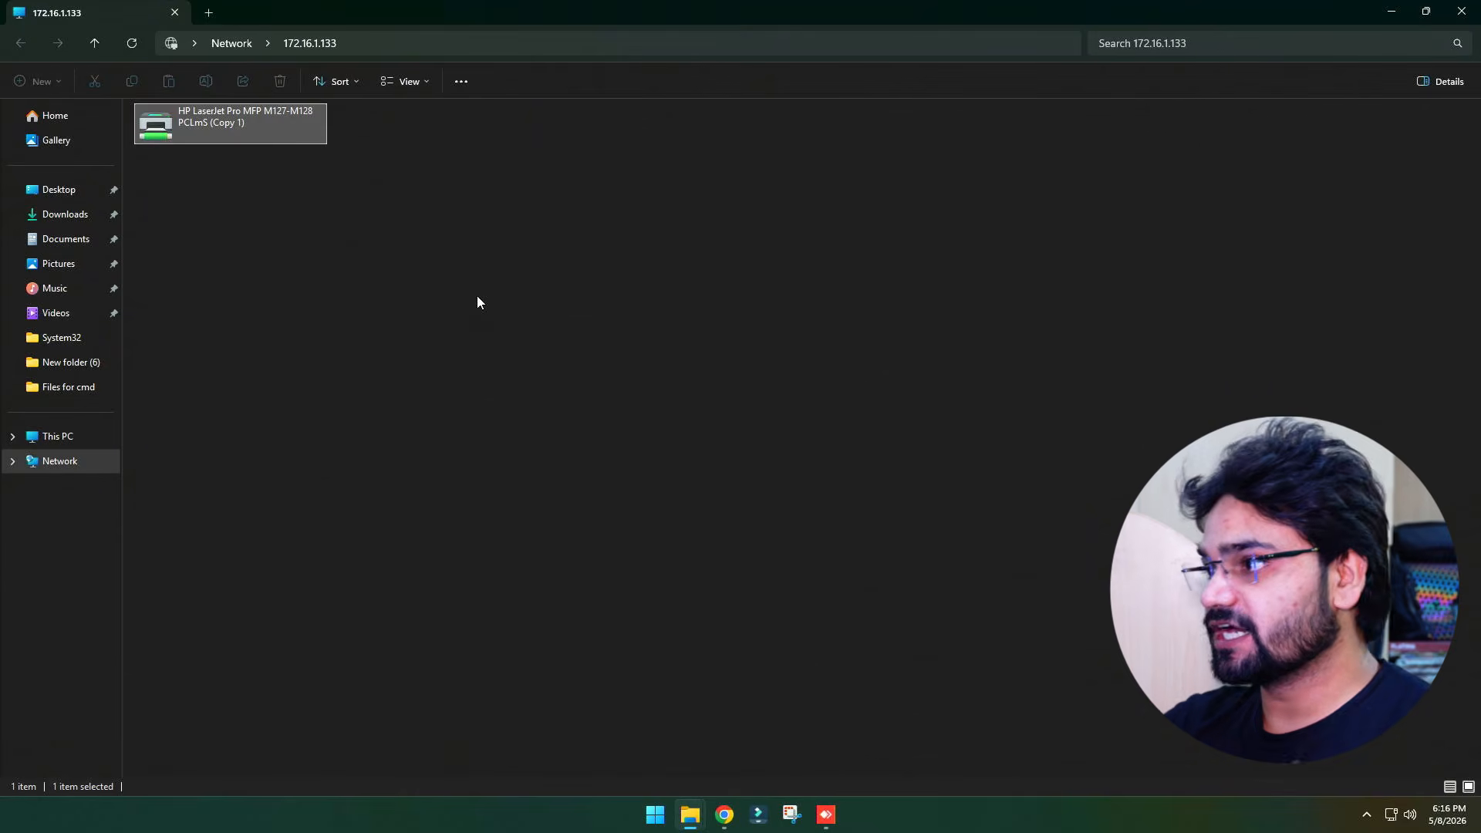
Open the shared printer's queue, print a test page from its Properties, and close the queue window
right_click(232, 123)
left_click(265, 152)
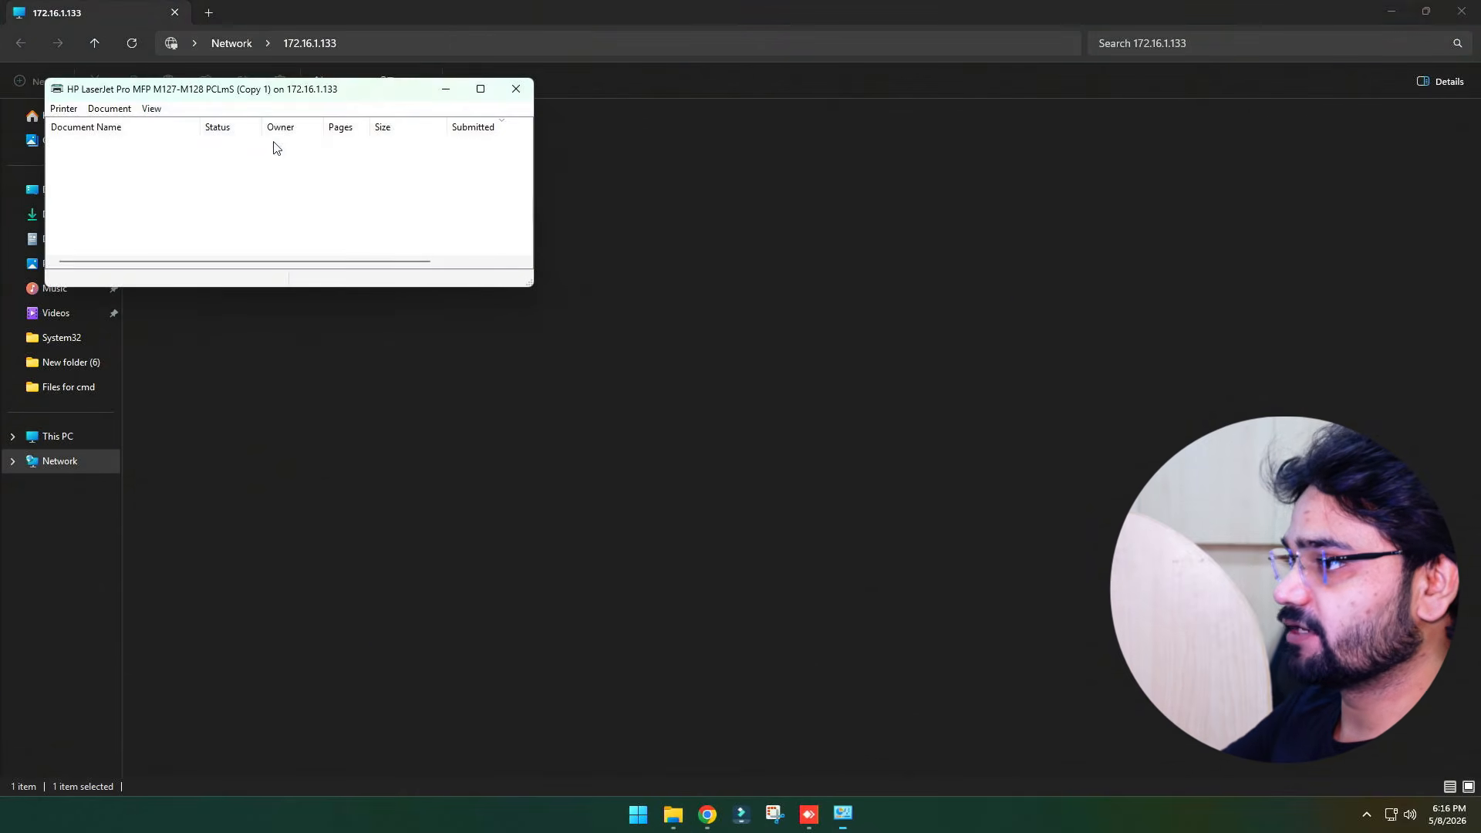
left_click(68, 108)
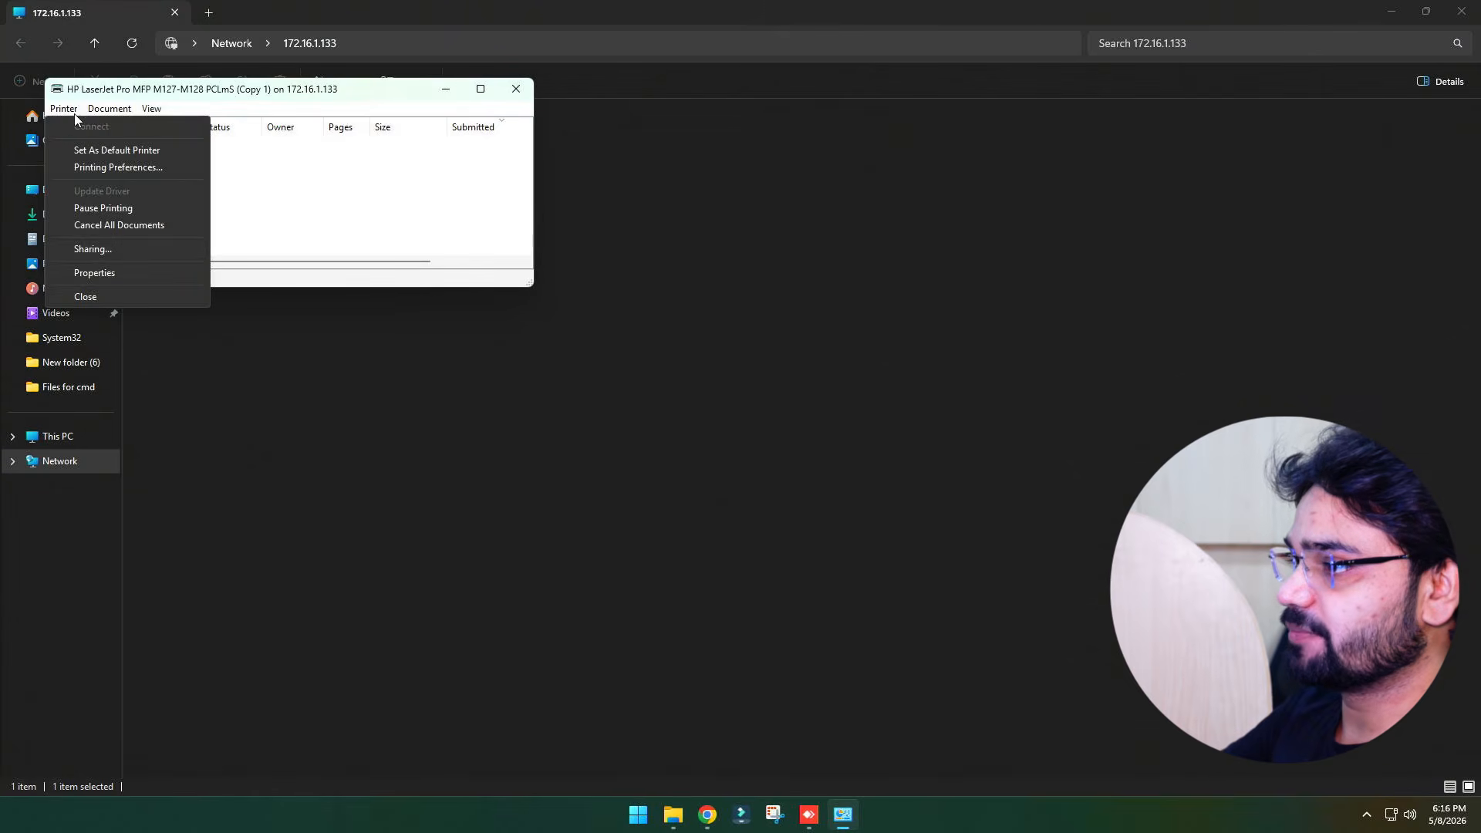
left_click(88, 270)
left_click(386, 611)
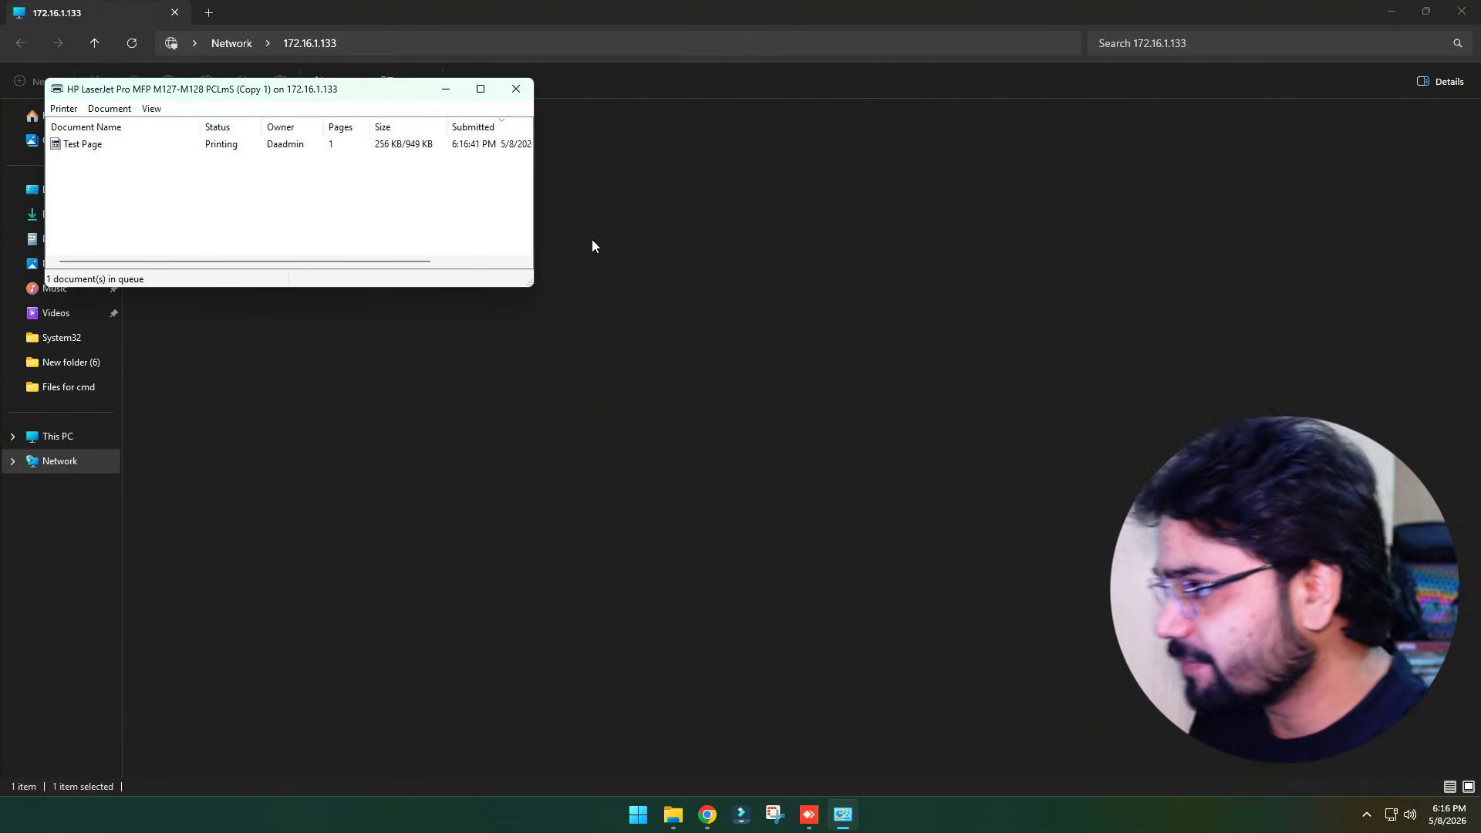
left_click(516, 89)
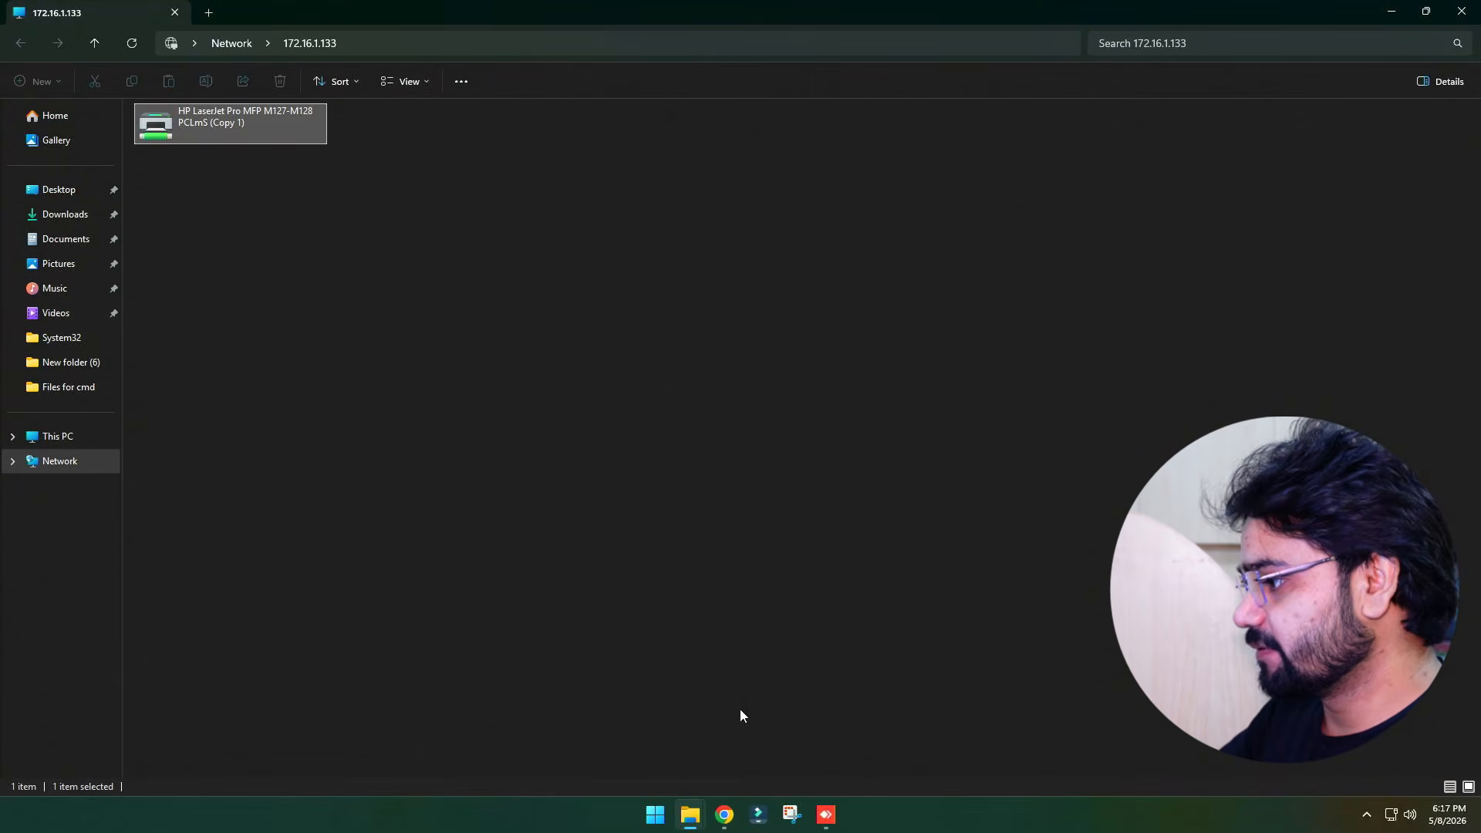
In the YouTube video's description, open the Google Drive link for the registry fix file and download it
left_click(724, 814)
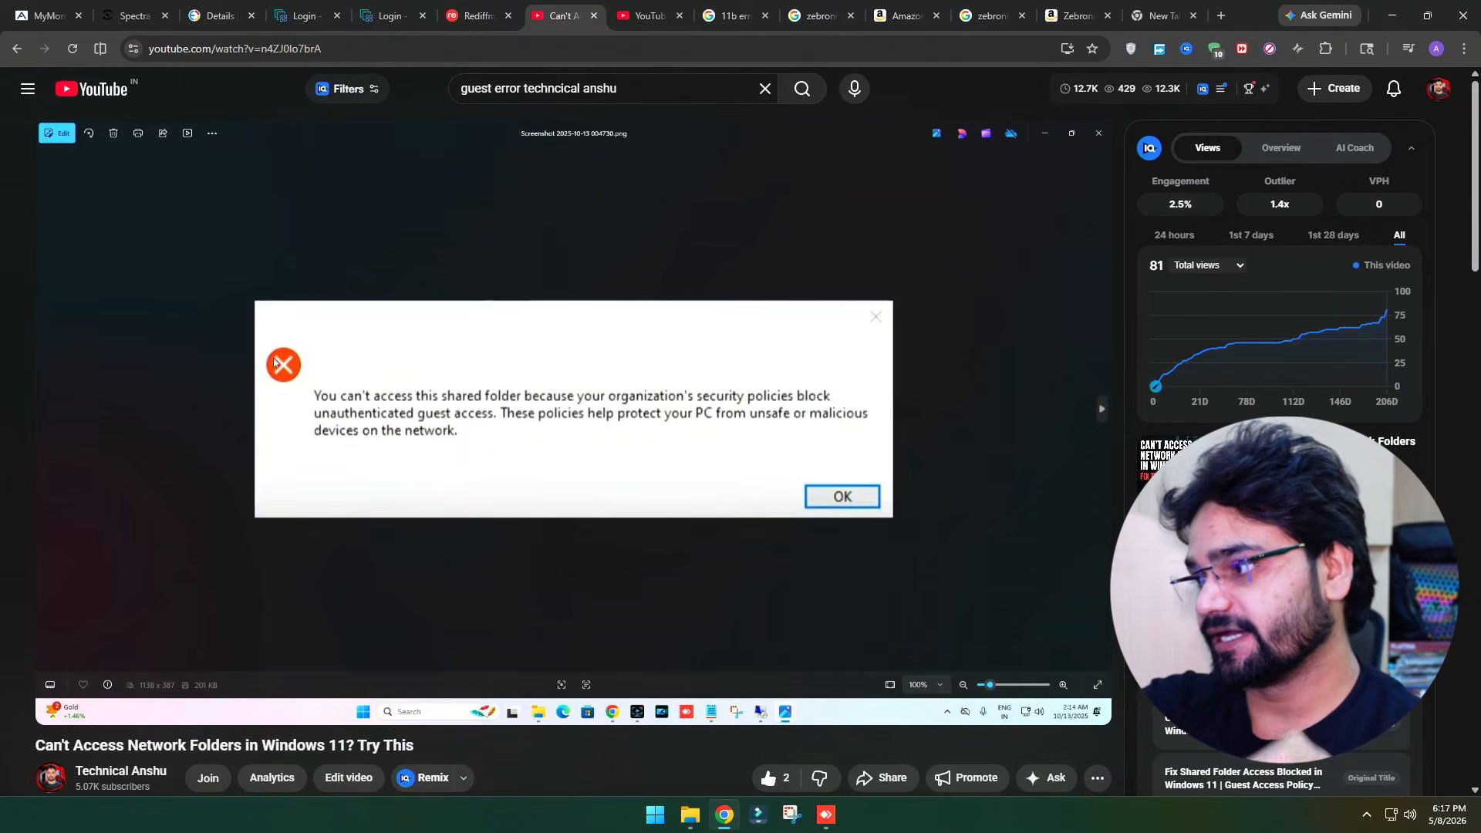
mouse_move(739, 150)
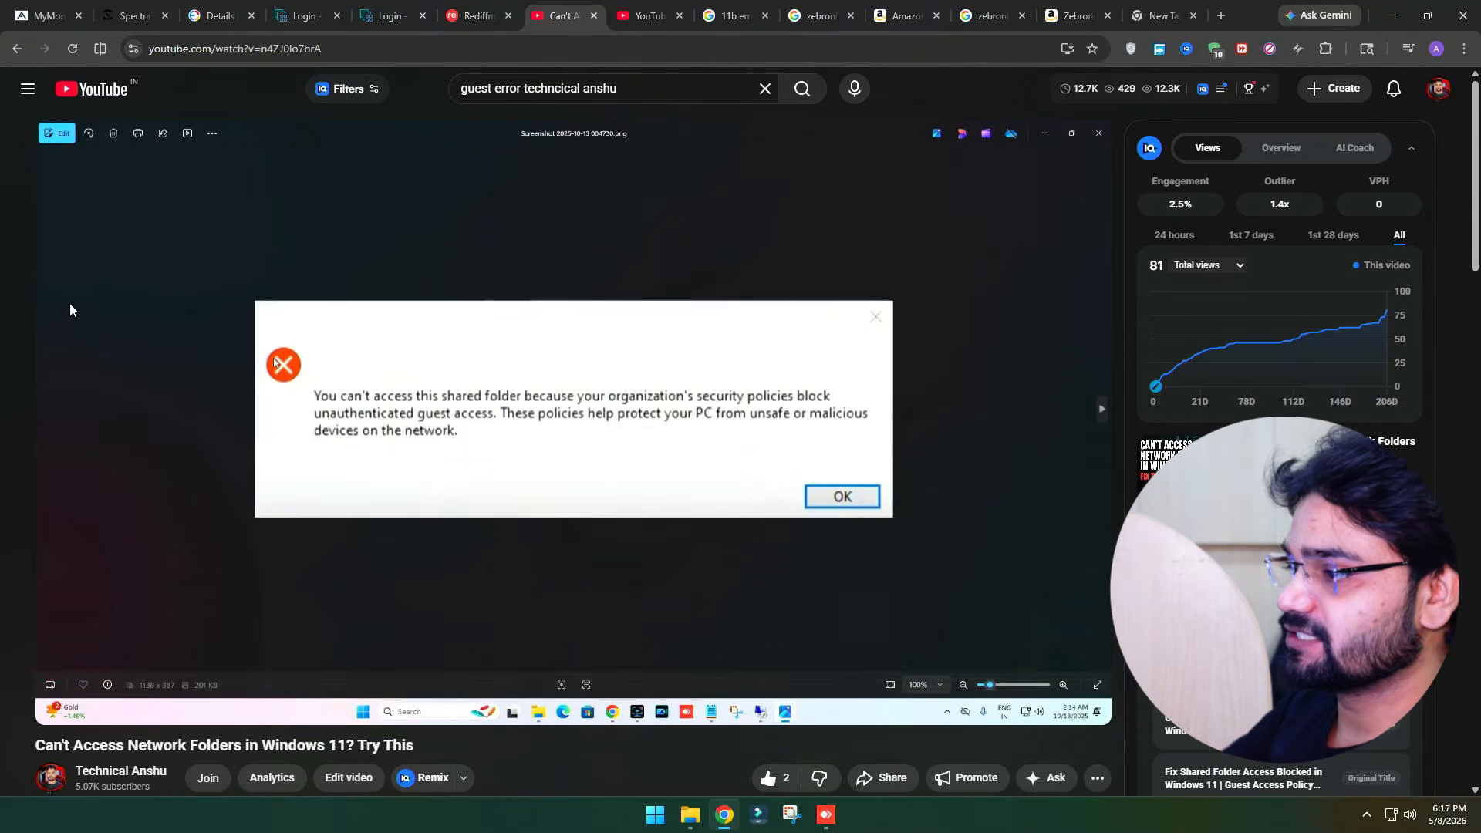
scroll(242, 293, "down", 5)
scroll(284, 263, "down", 3)
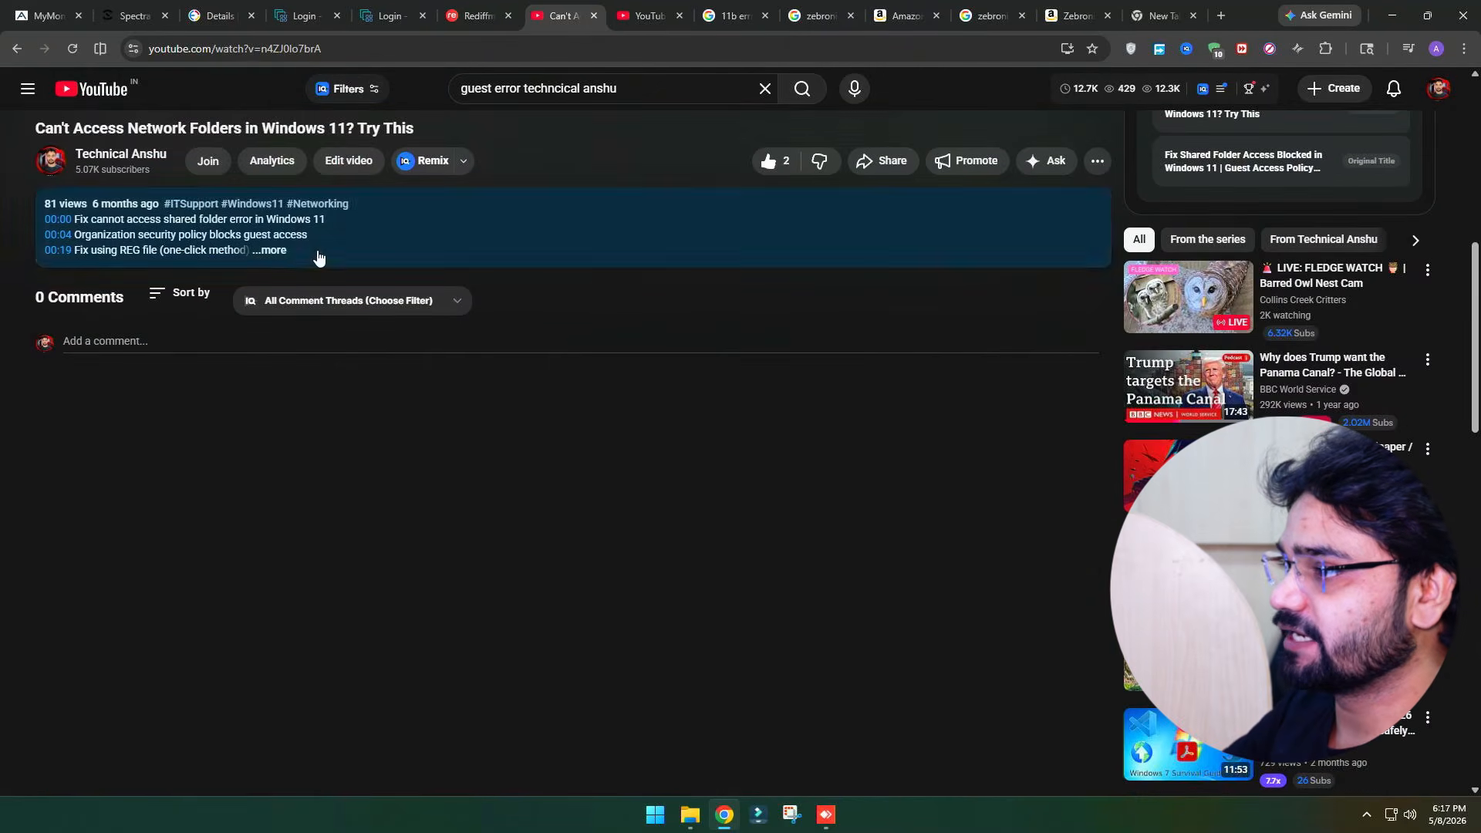
left_click(282, 253)
scroll(284, 248, "down", 1)
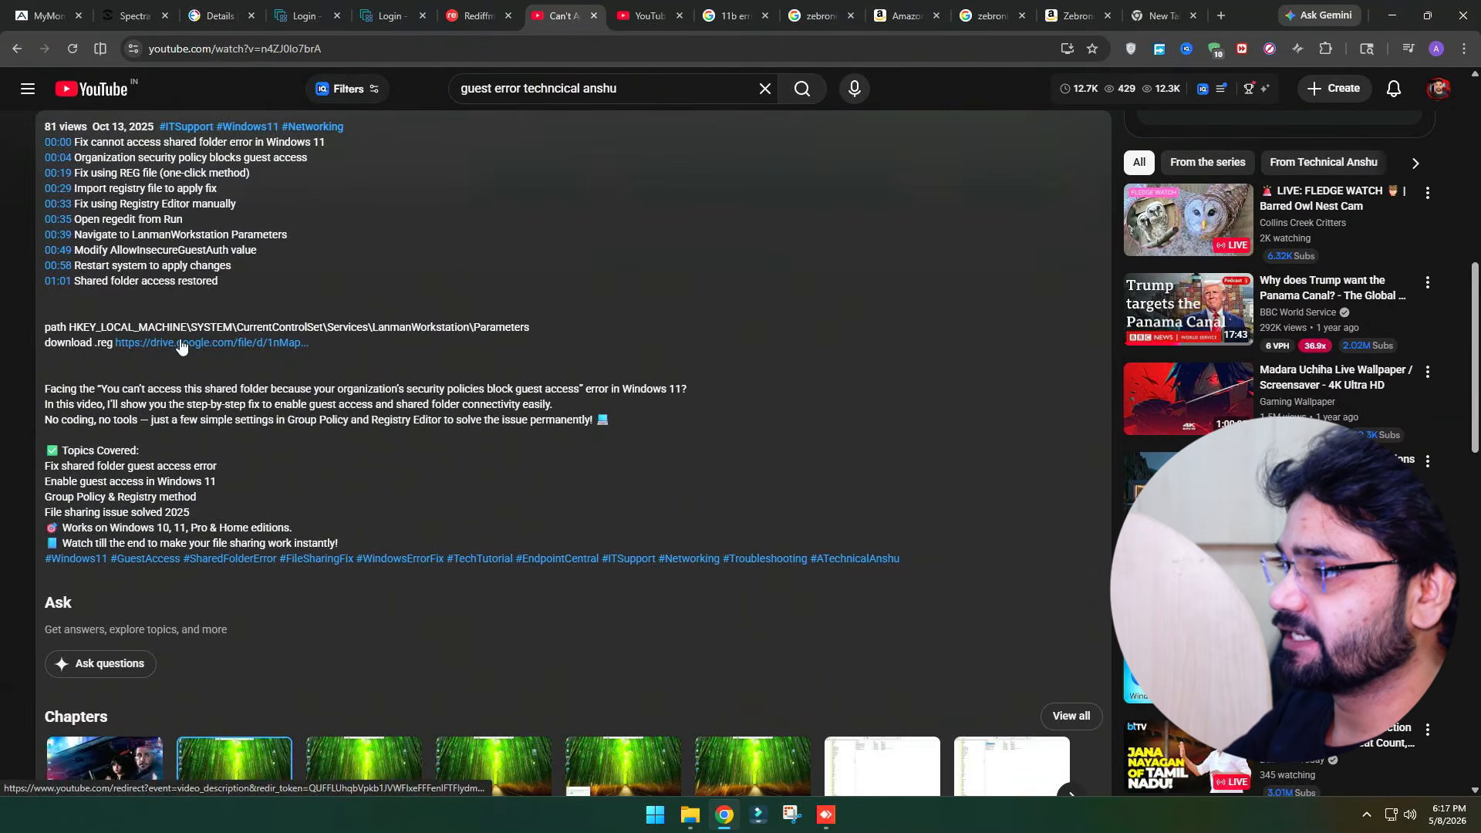
left_click(179, 344)
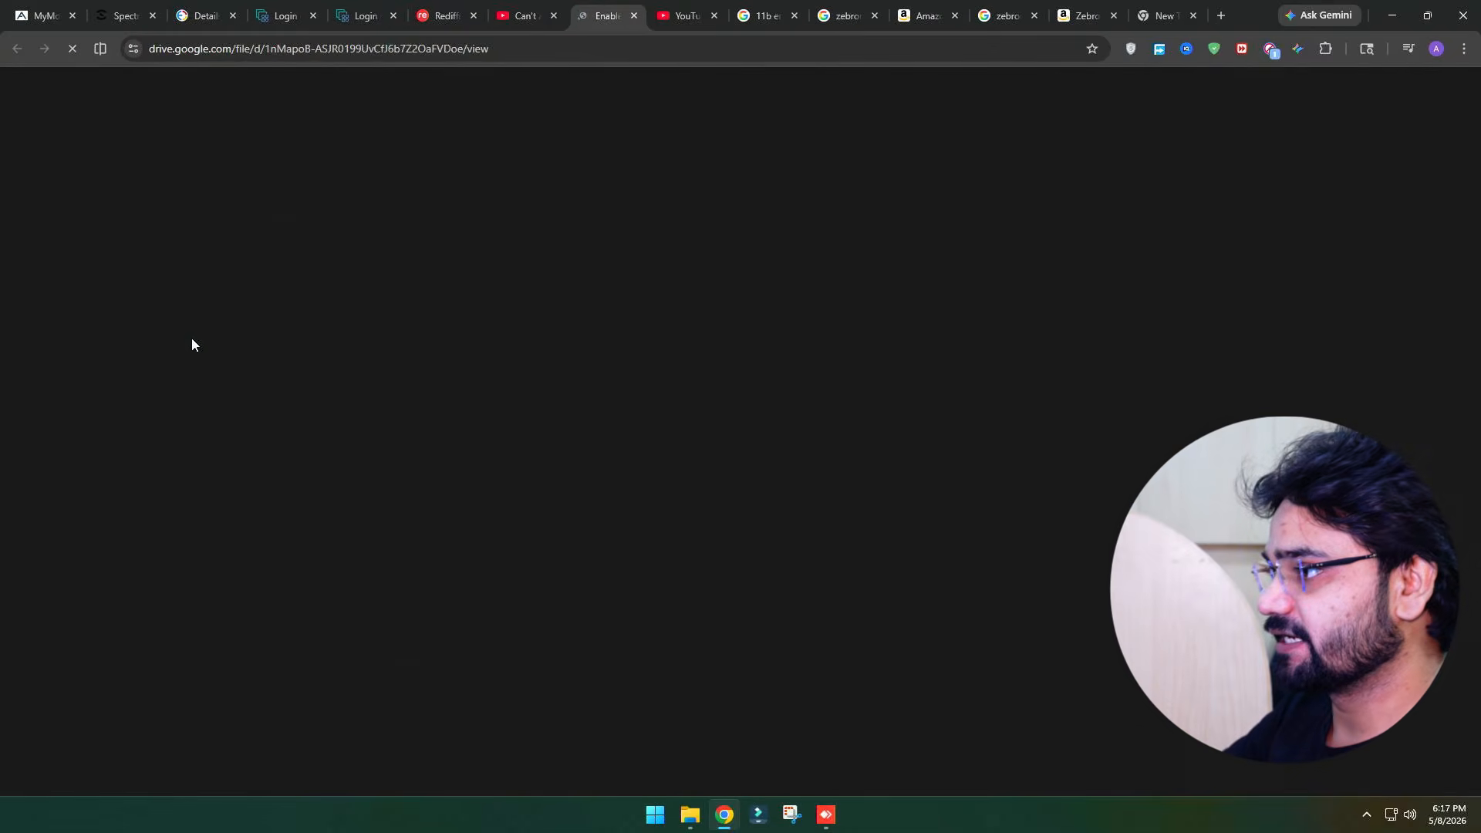
left_click(748, 461)
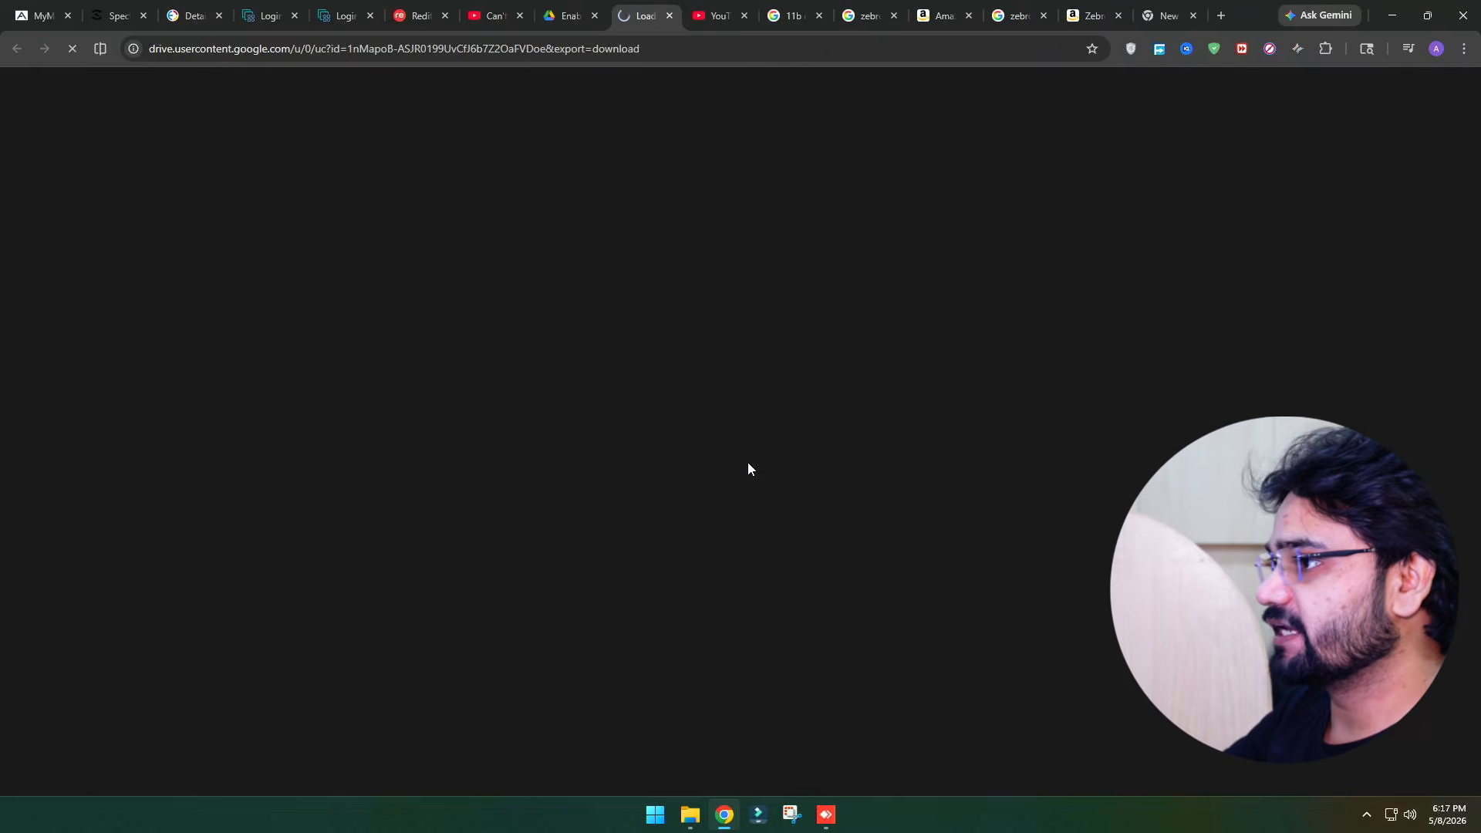
Download the EnableAllowInsecureGuestAuth.reg file, run it, approve the registry changes, and close the download manager
left_click(680, 209)
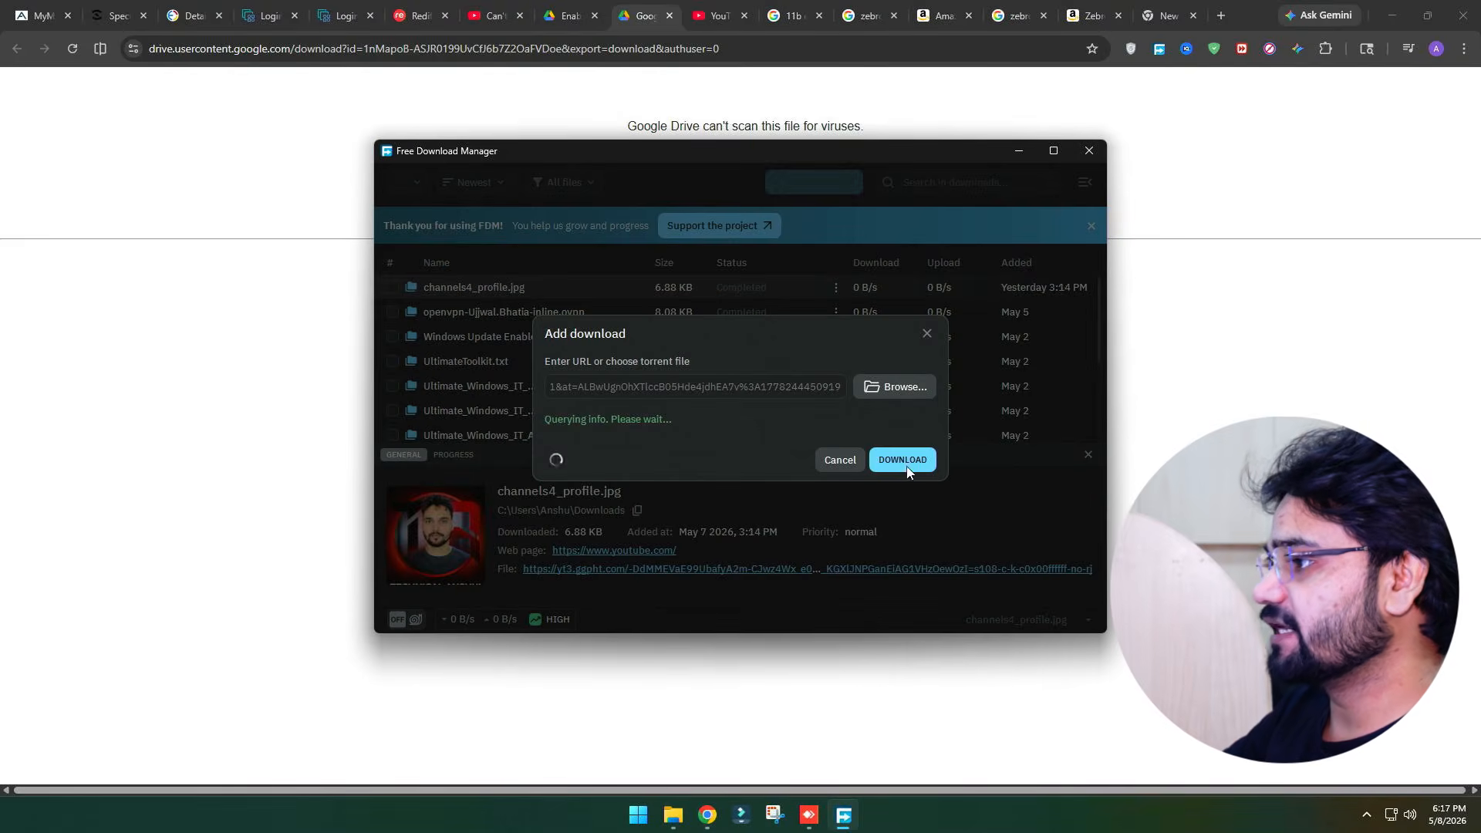
left_click(903, 466)
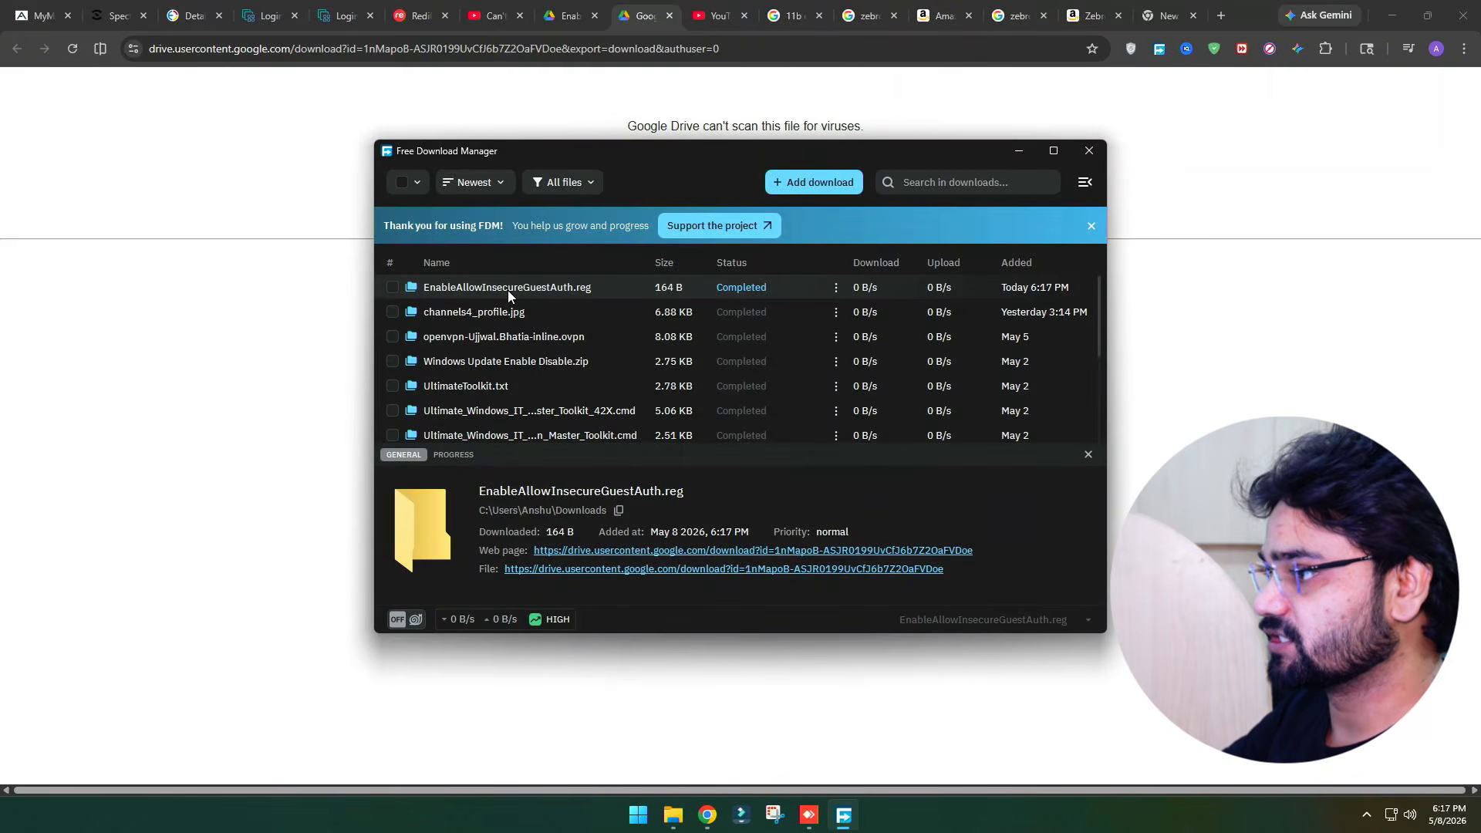
double_click(508, 287)
left_click(794, 420)
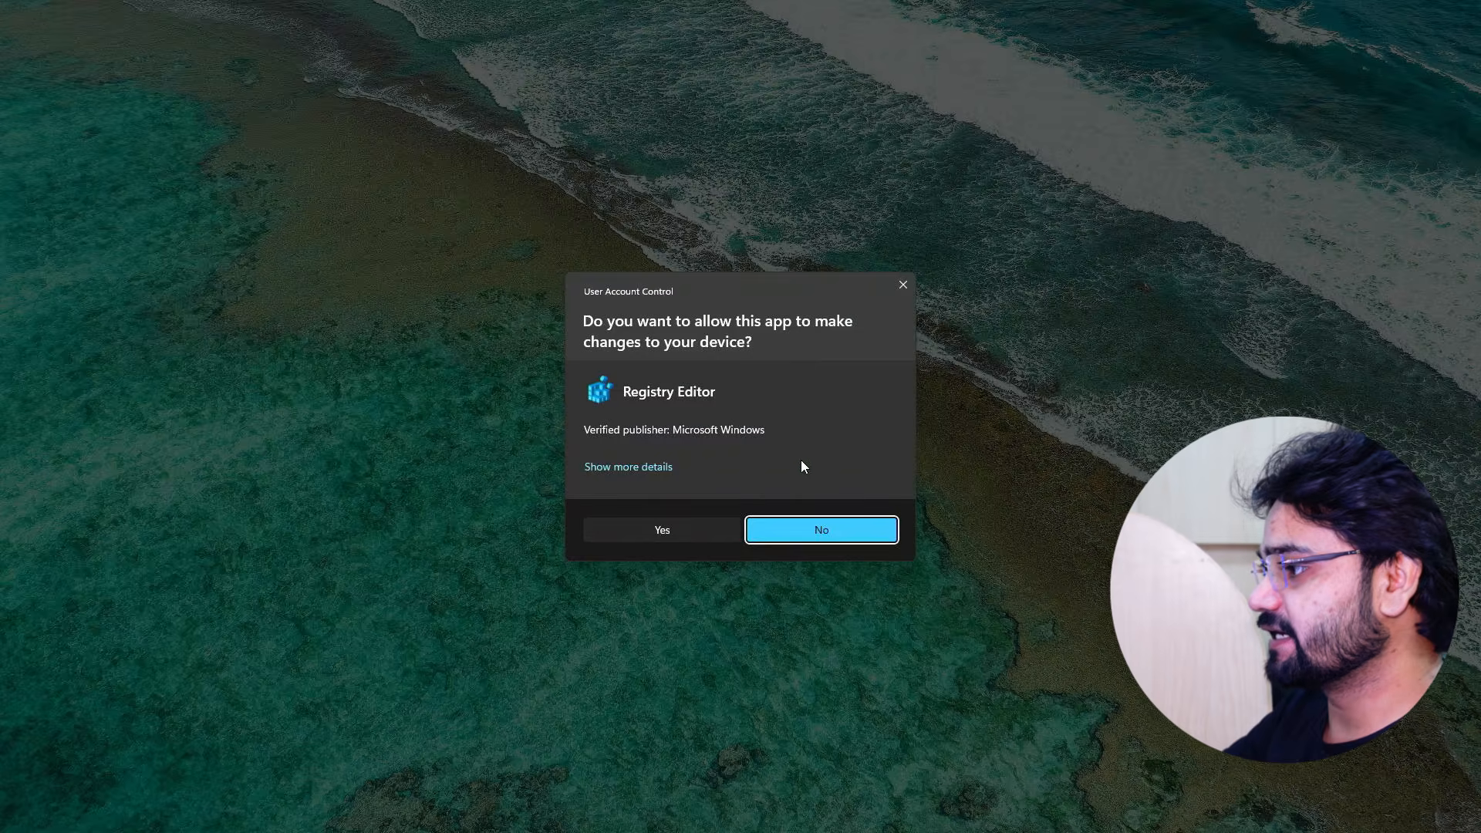
left_click(695, 533)
left_click(854, 420)
left_click(904, 408)
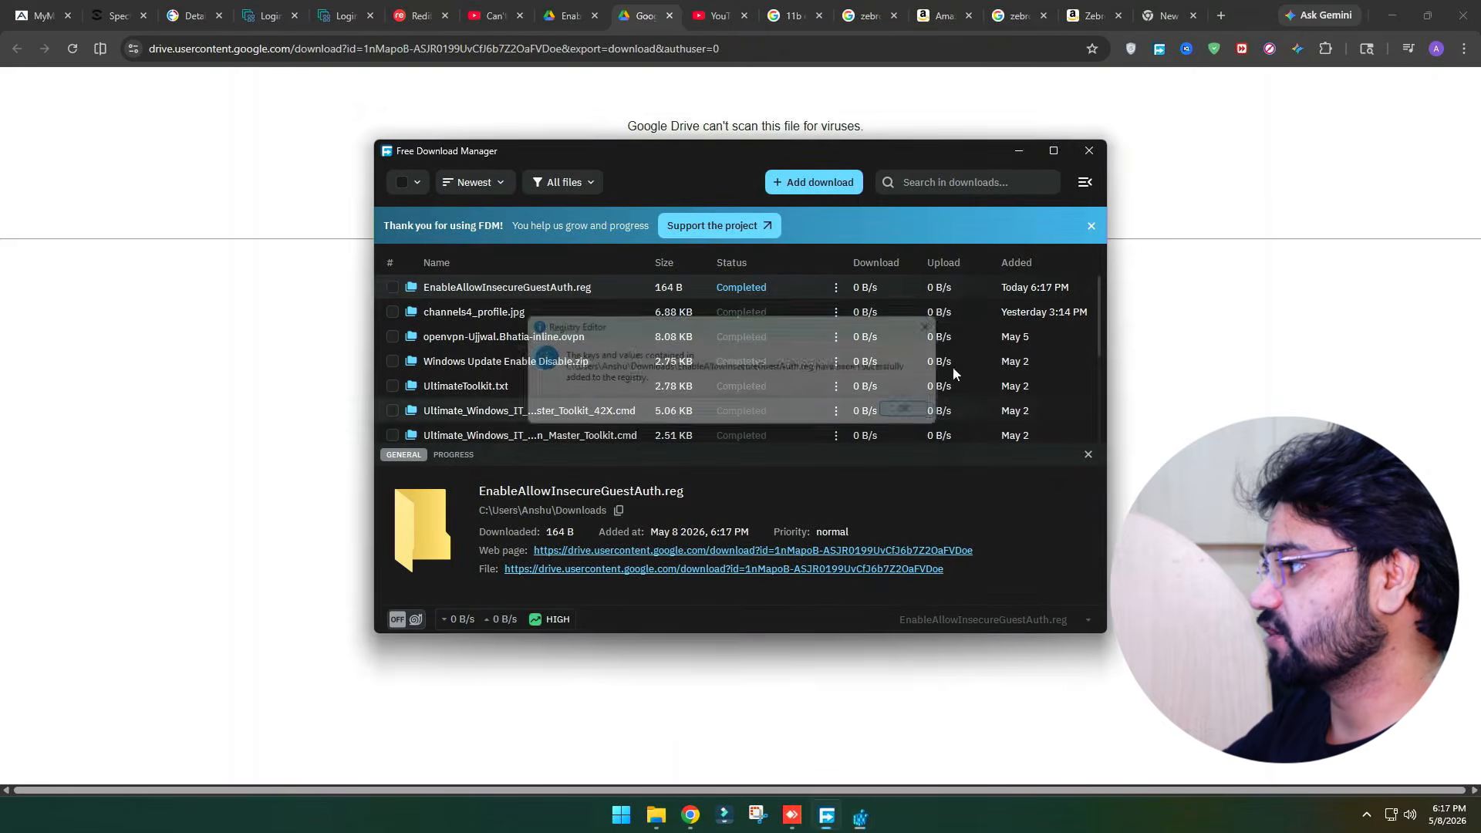
left_click(1088, 151)
left_click(706, 14)
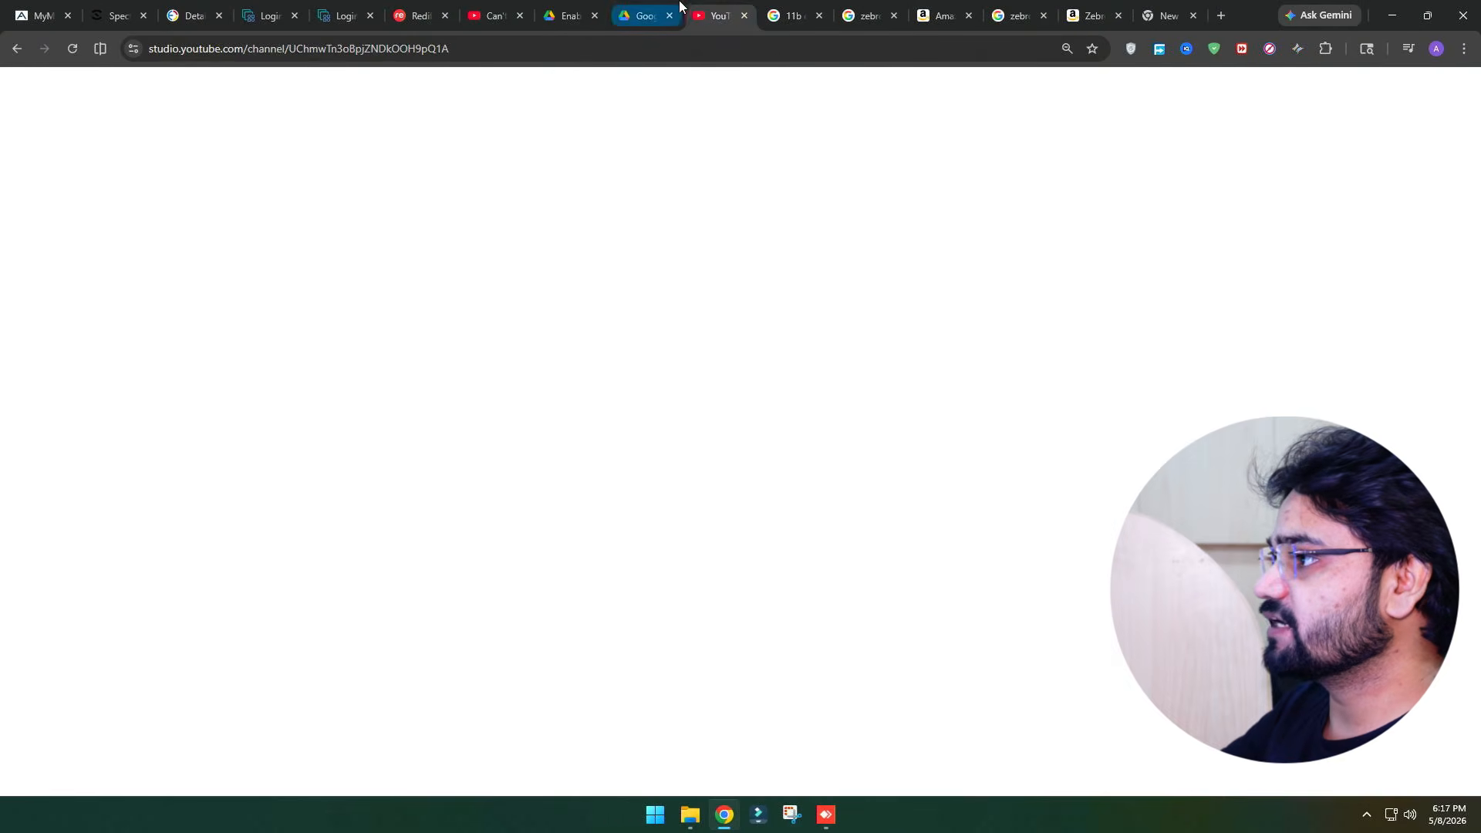
left_click(498, 14)
scroll(572, 427, "up", 10)
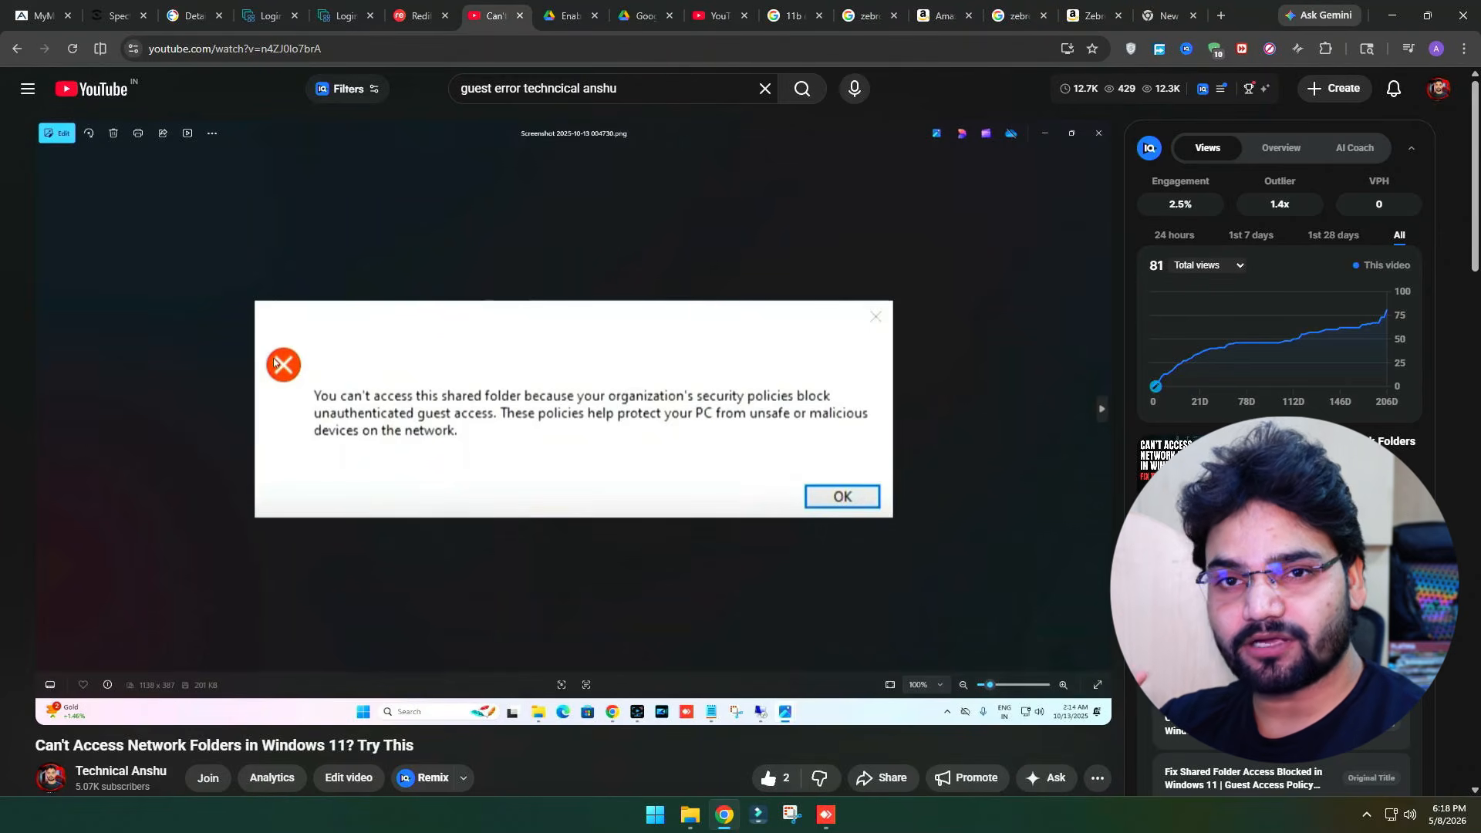
left_click(826, 818)
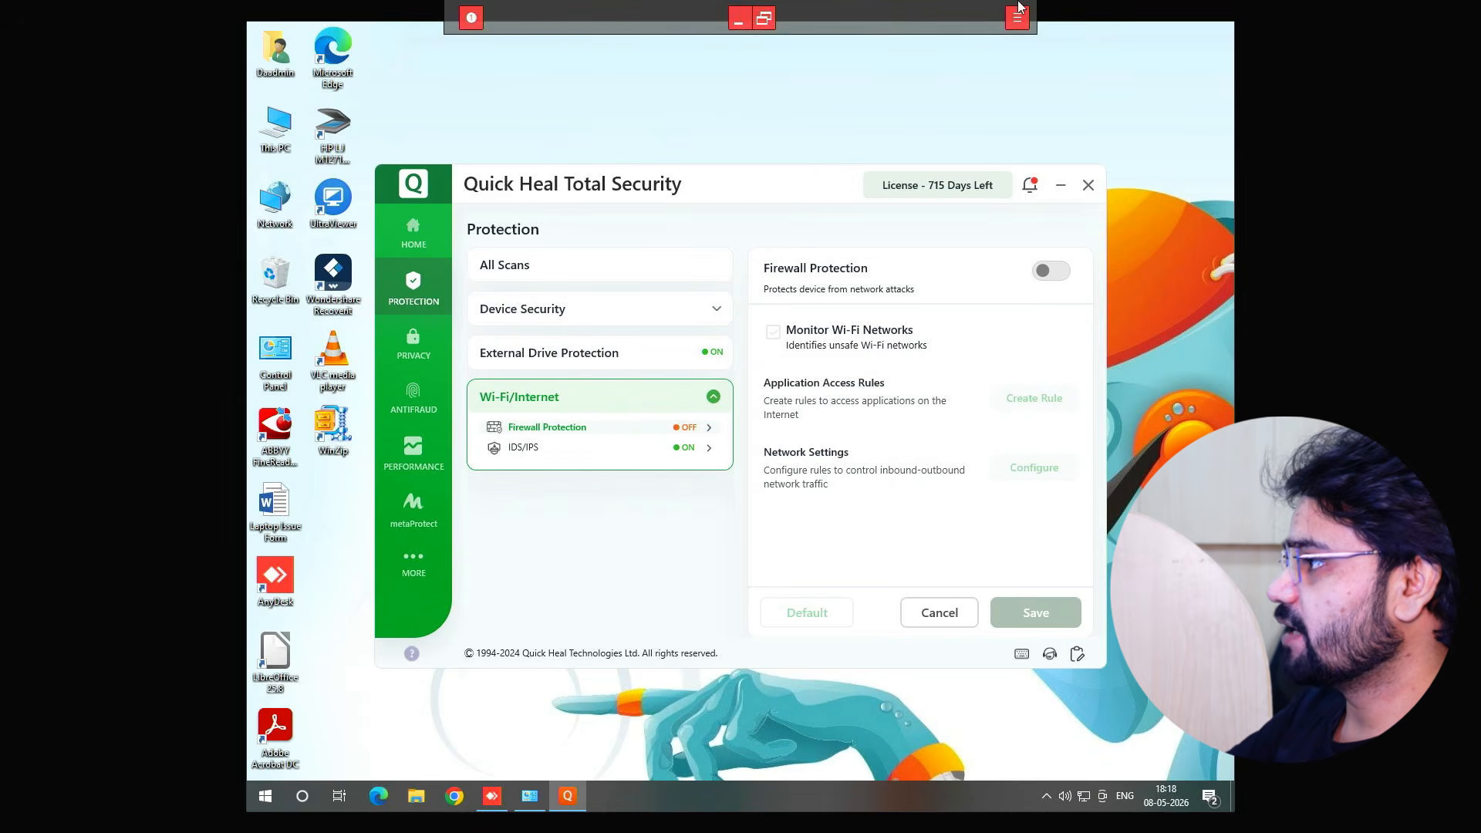
left_click(738, 20)
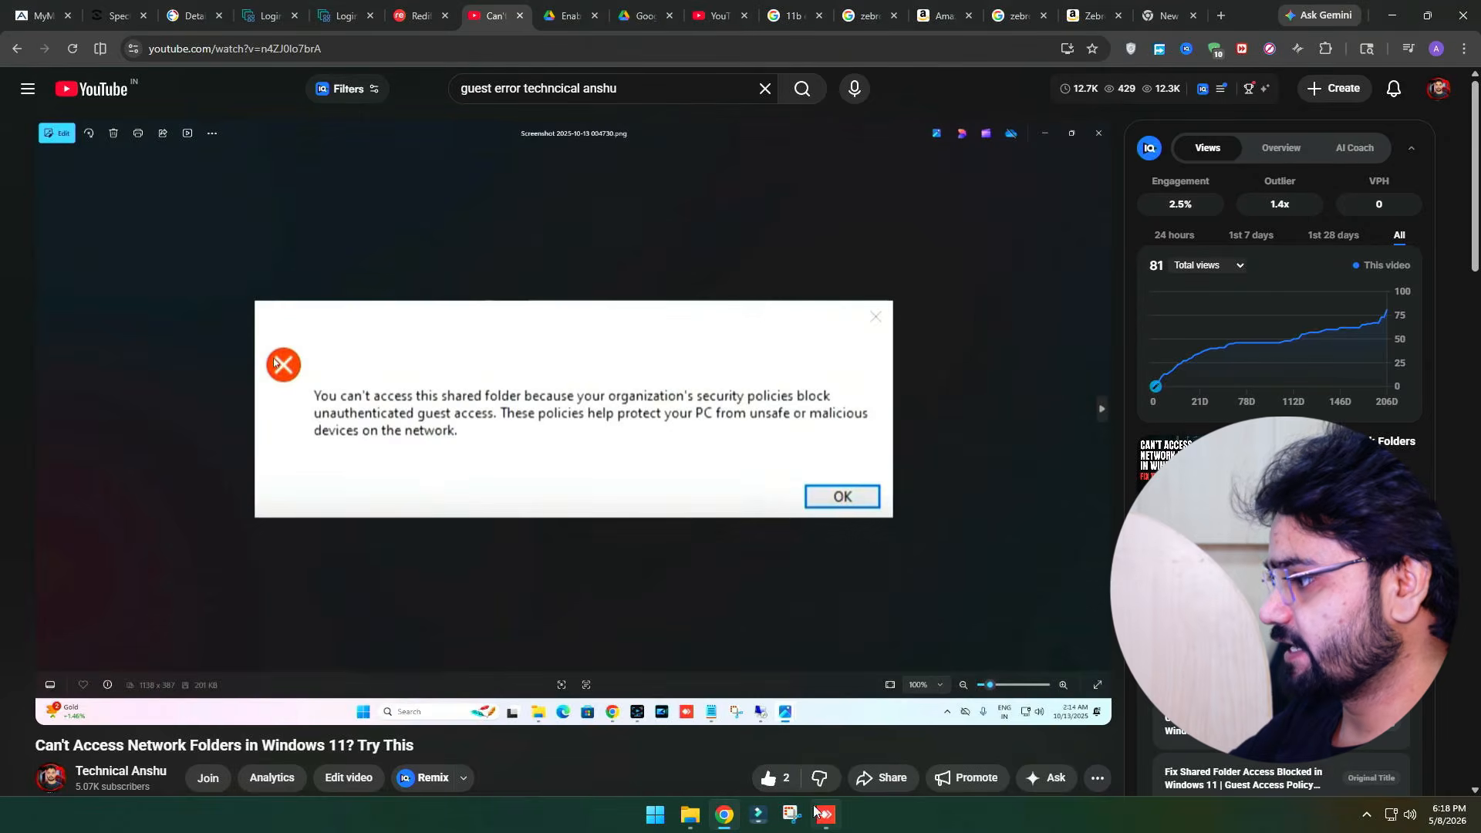
left_click(819, 809)
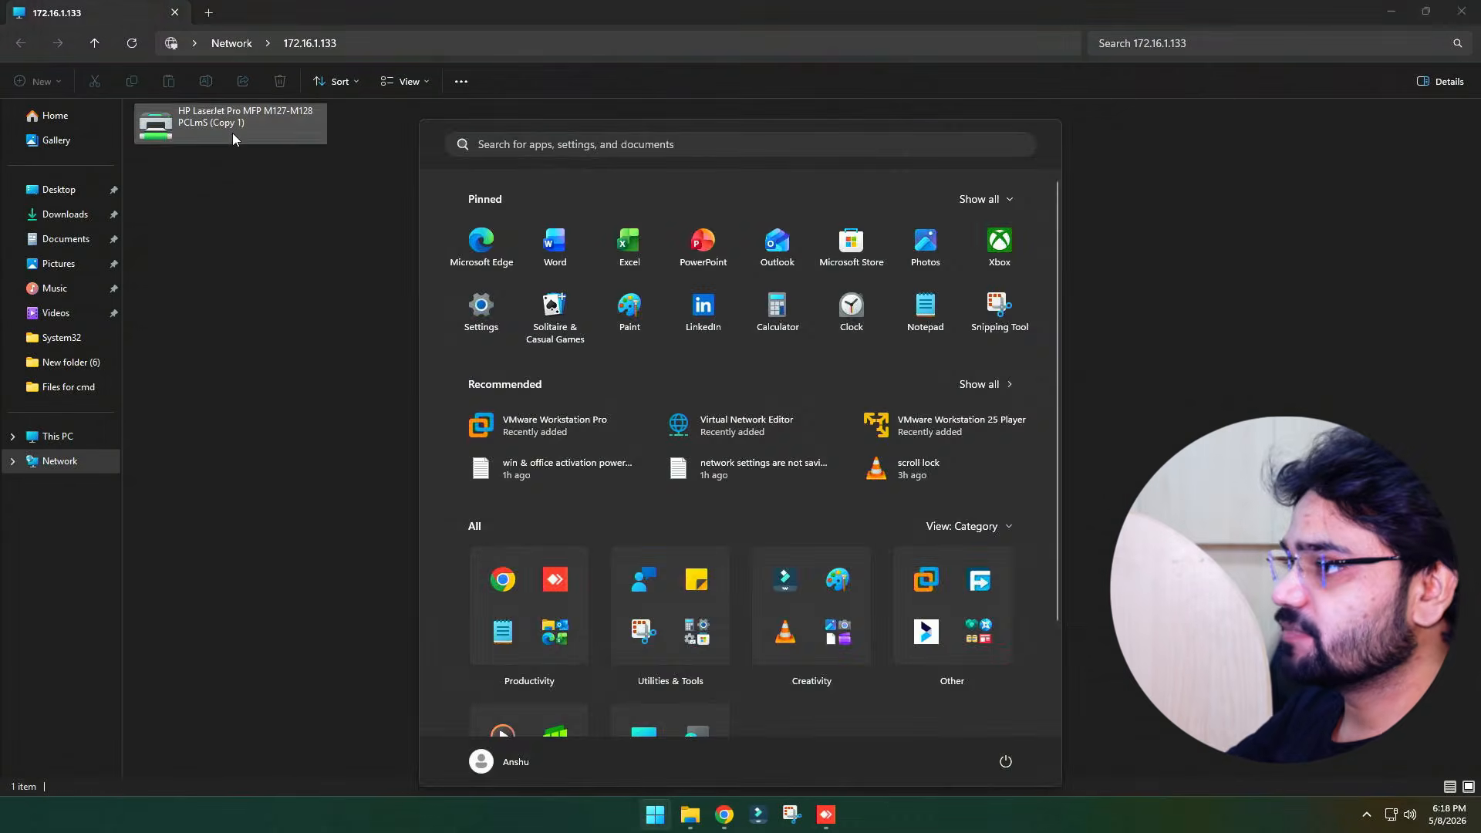
key("super")
Open the \\172.16.1.133 share and choose Connect on the shared HP LaserJet Pro MFP M127-M128 printer
right_click(233, 133)
left_click(261, 157)
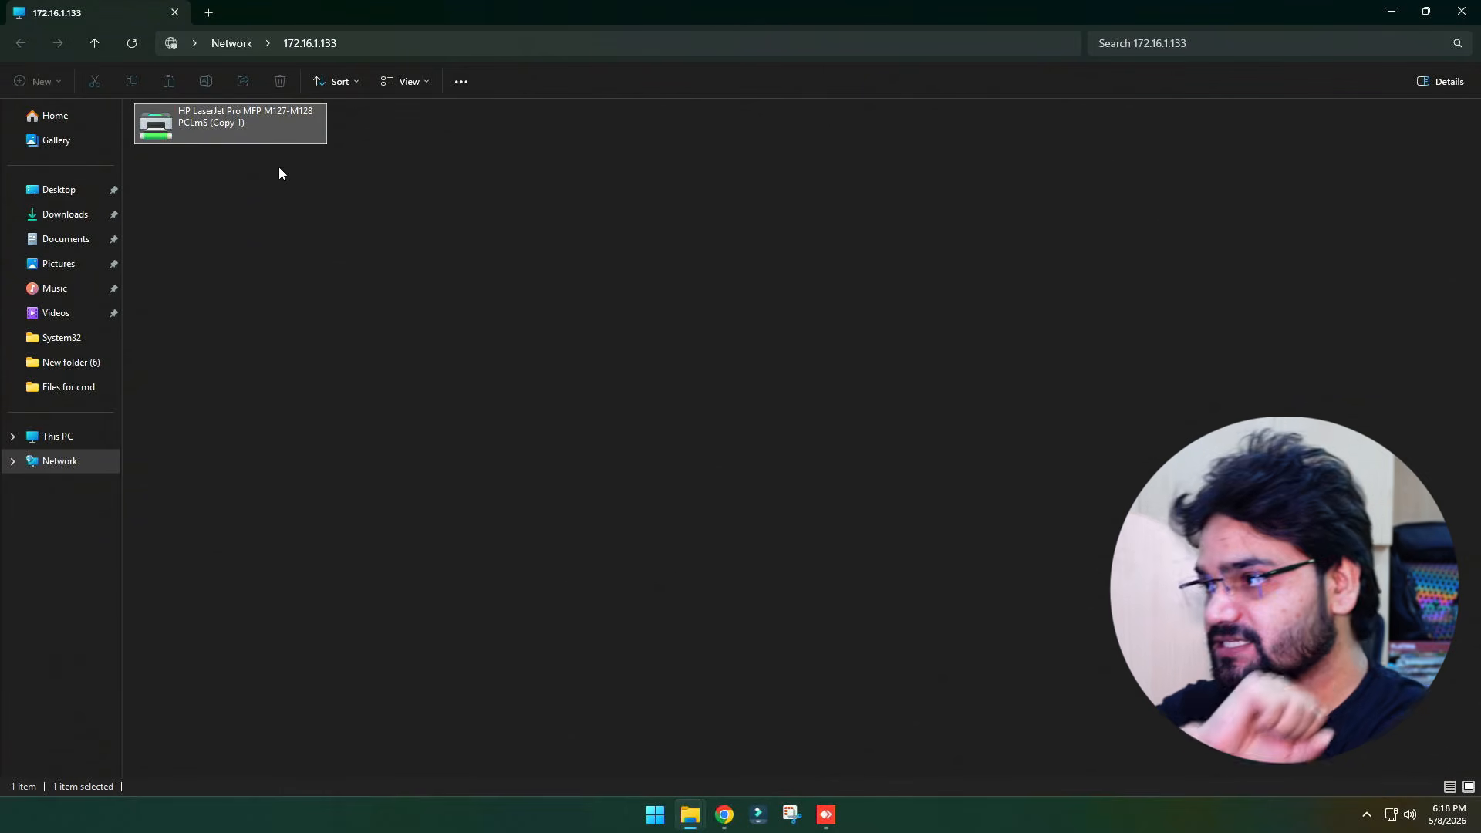
key("super+r")
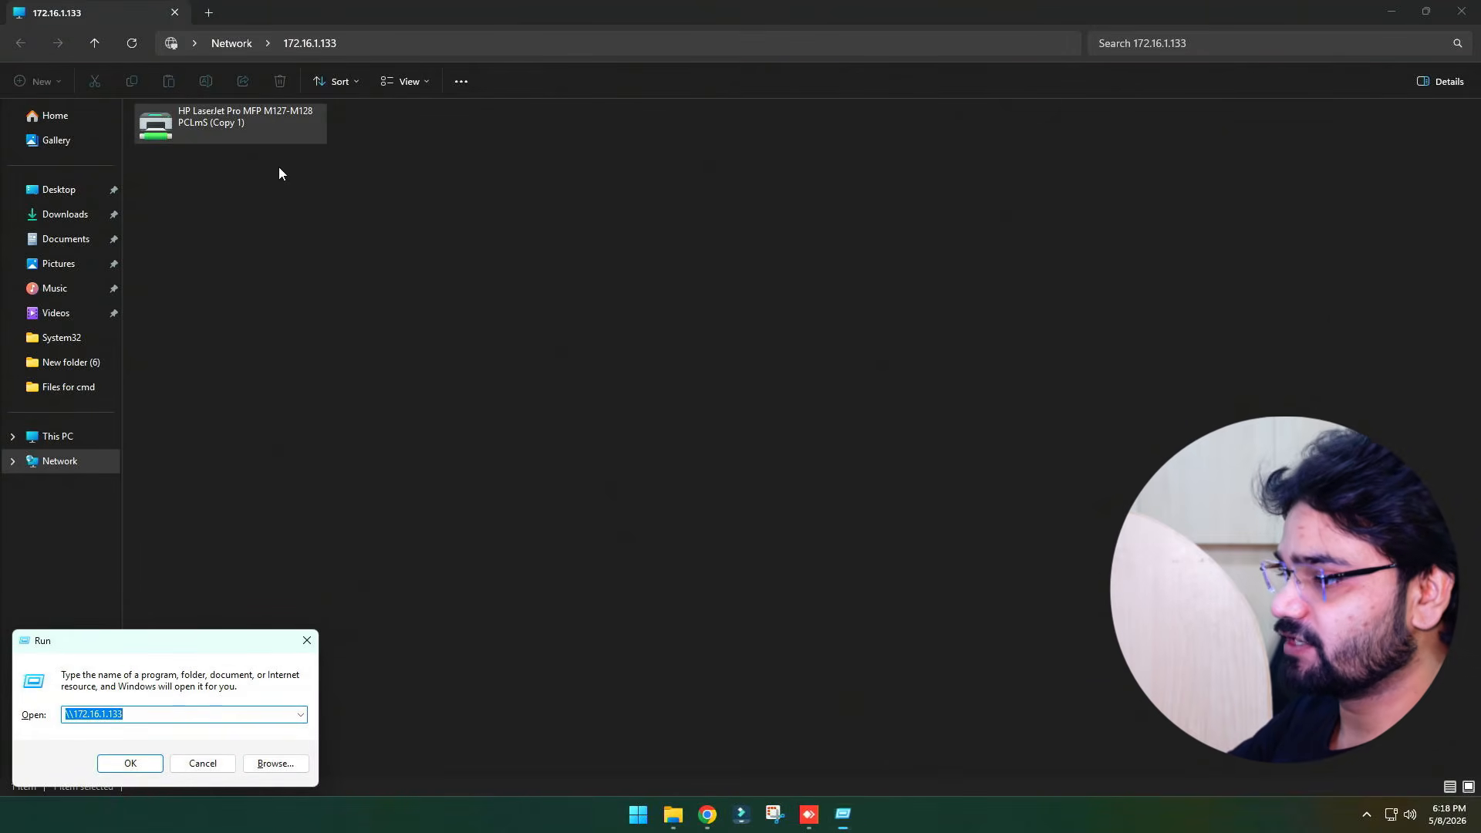
key("Return")
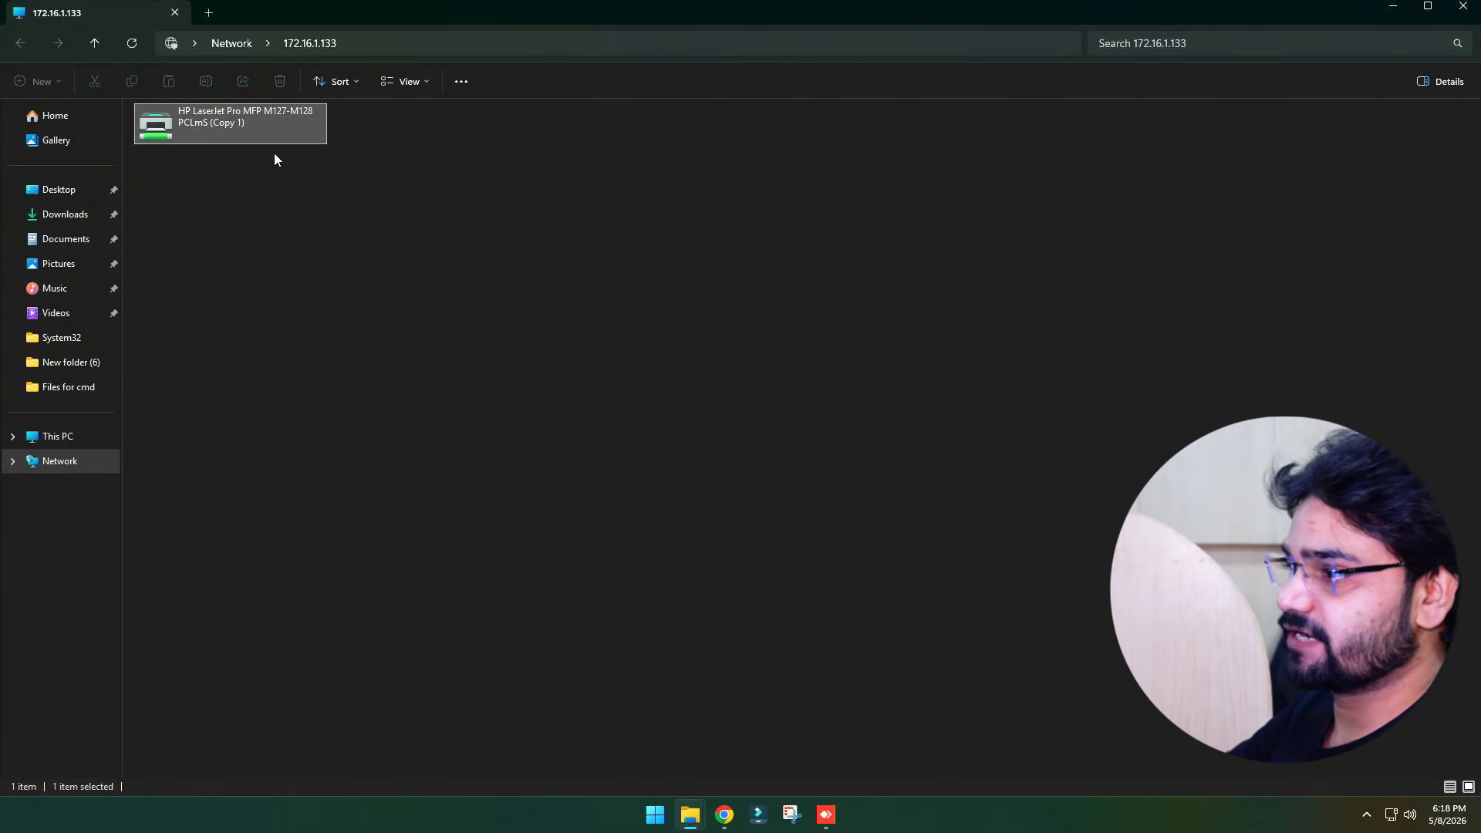
right_click(253, 118)
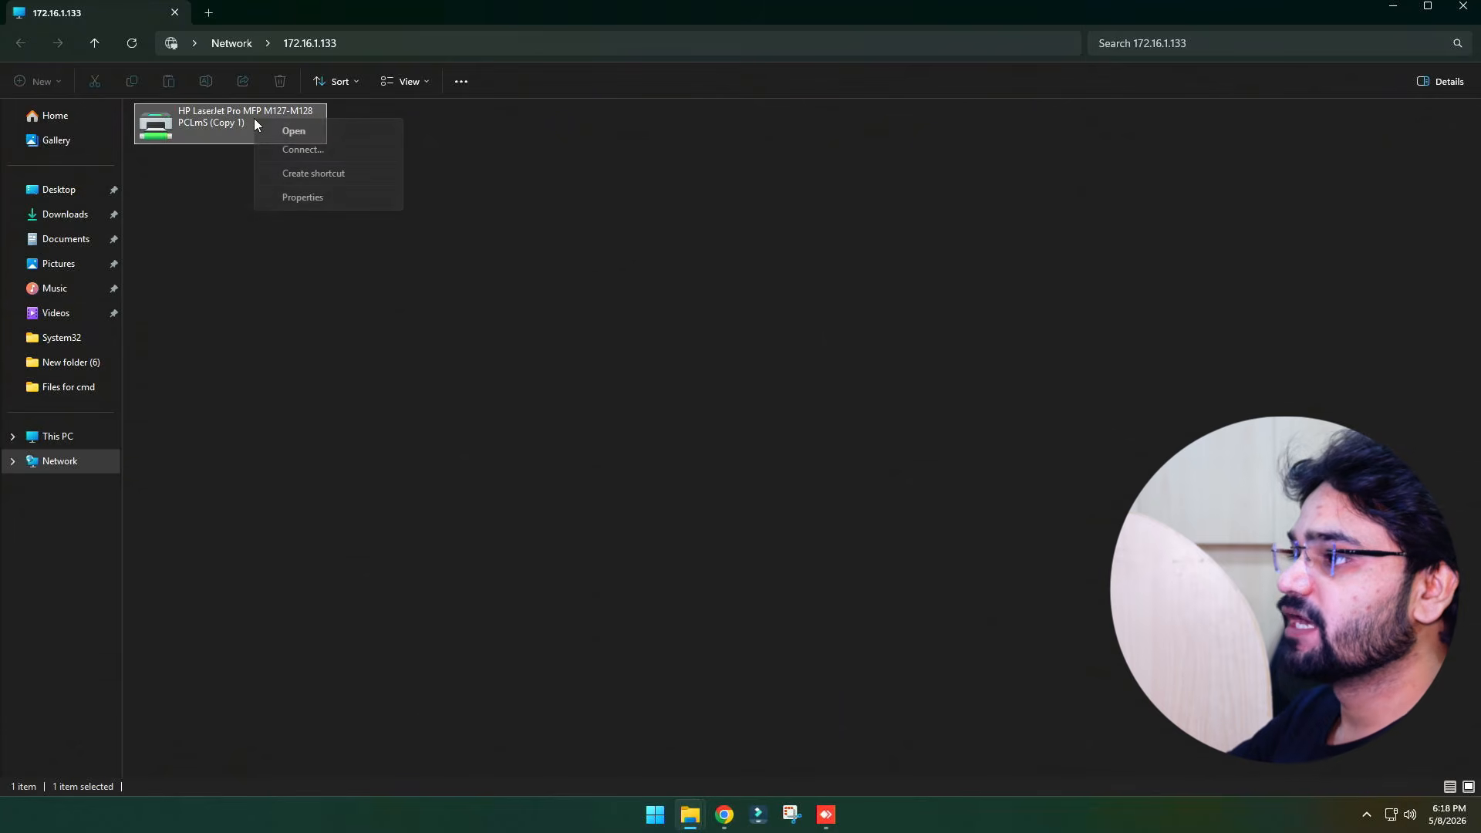
left_click(294, 148)
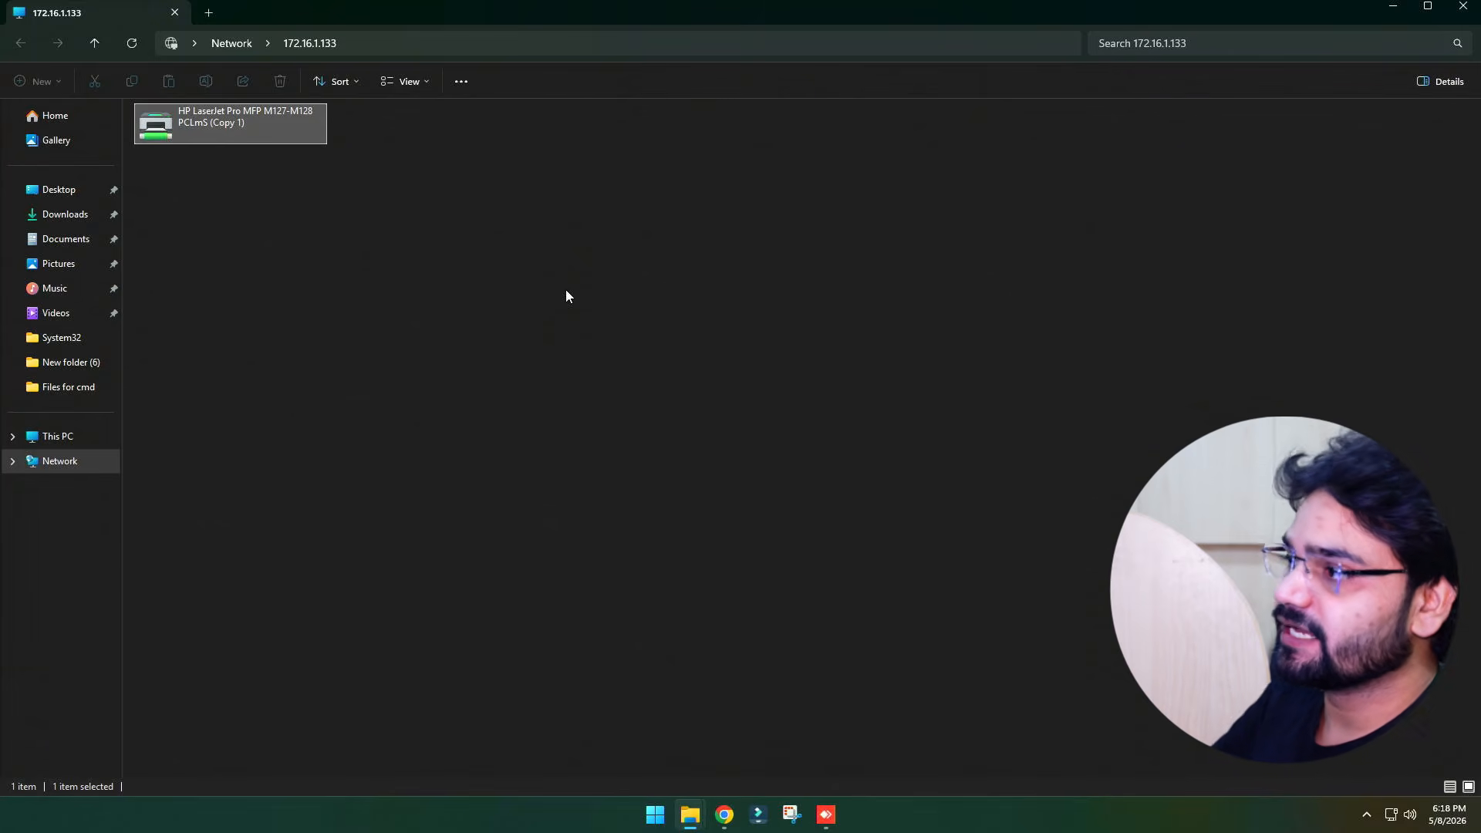
Copy the full network path \\172.16.1.133\HP LaserJet Pro MFP M127-M128 PCLmS (Copy 1) from the address bar
left_click(420, 46)
left_click(419, 46)
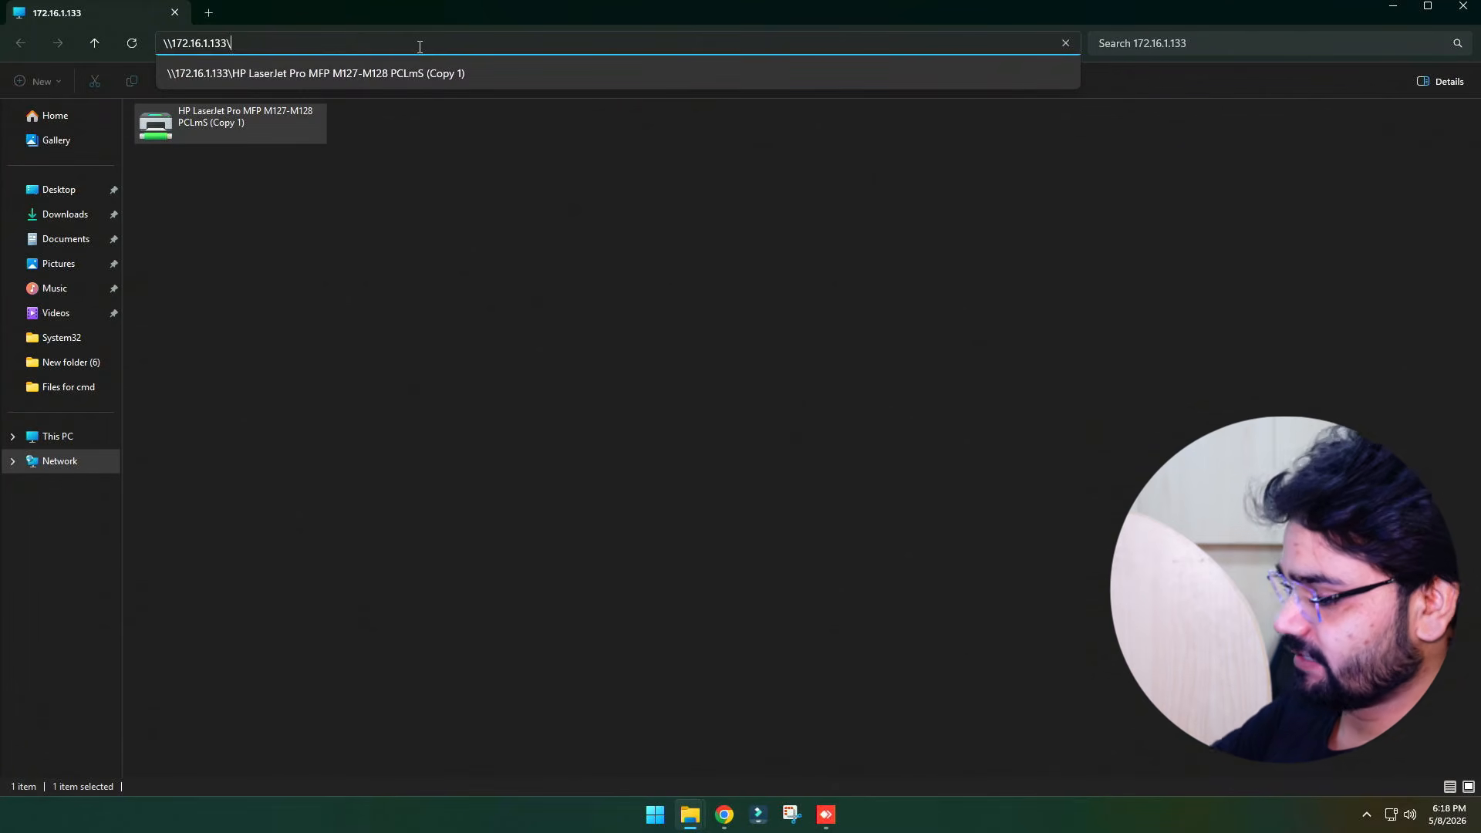
type("\\")
key("Down")
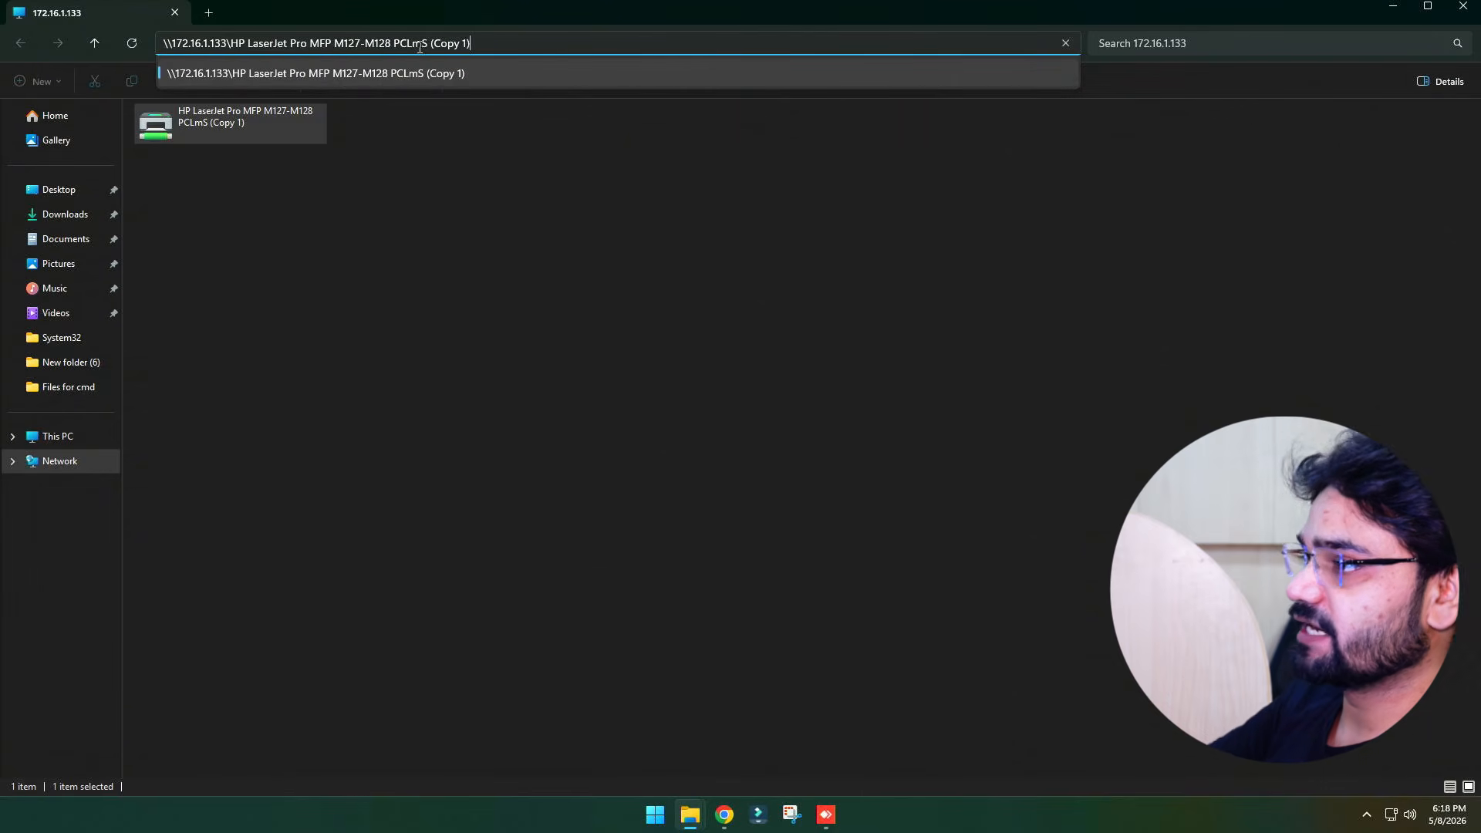
key("ctrl+a")
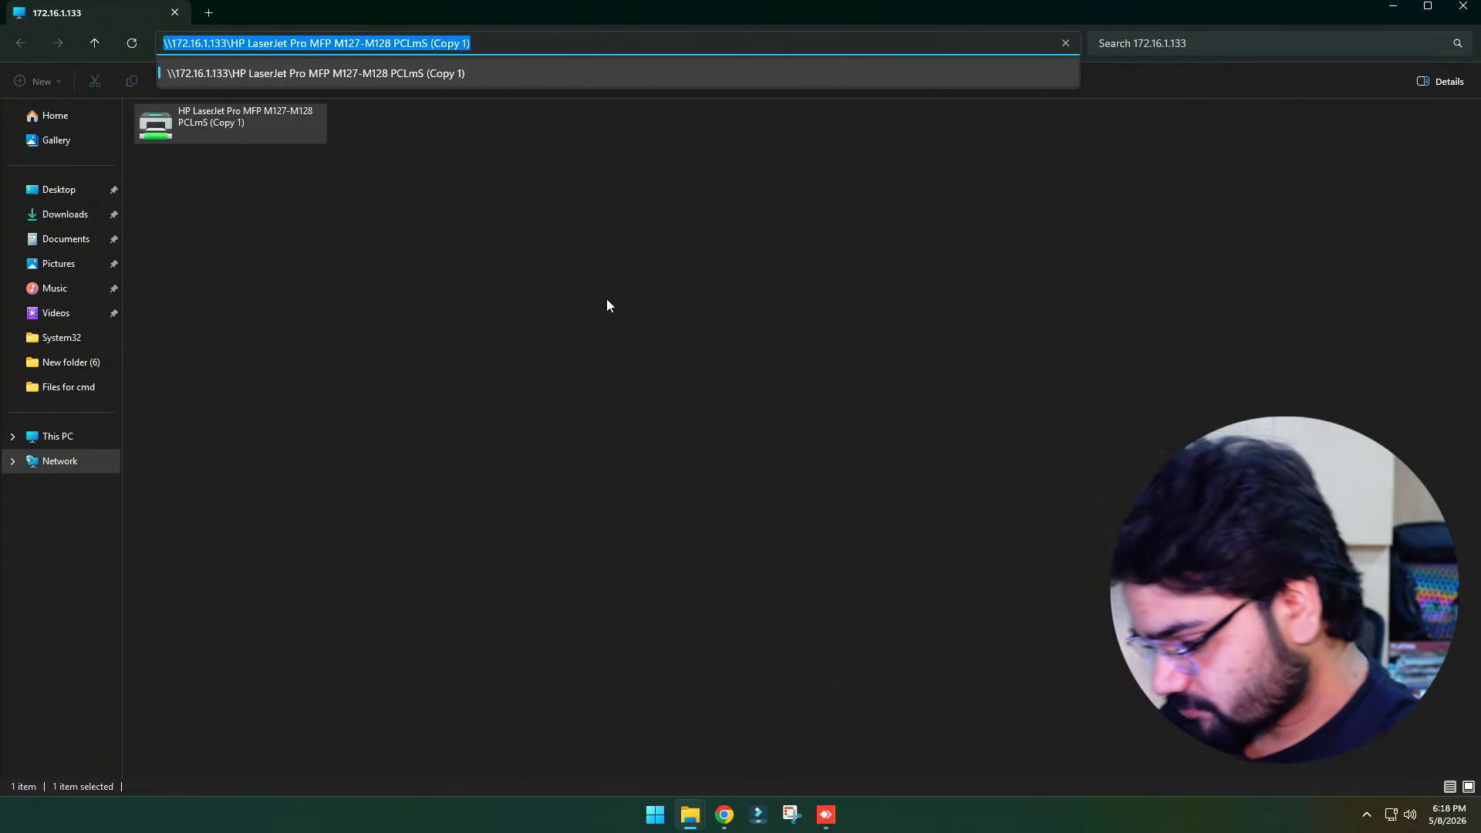
Run control printers and open the Printers & scanners settings
key("super+r")
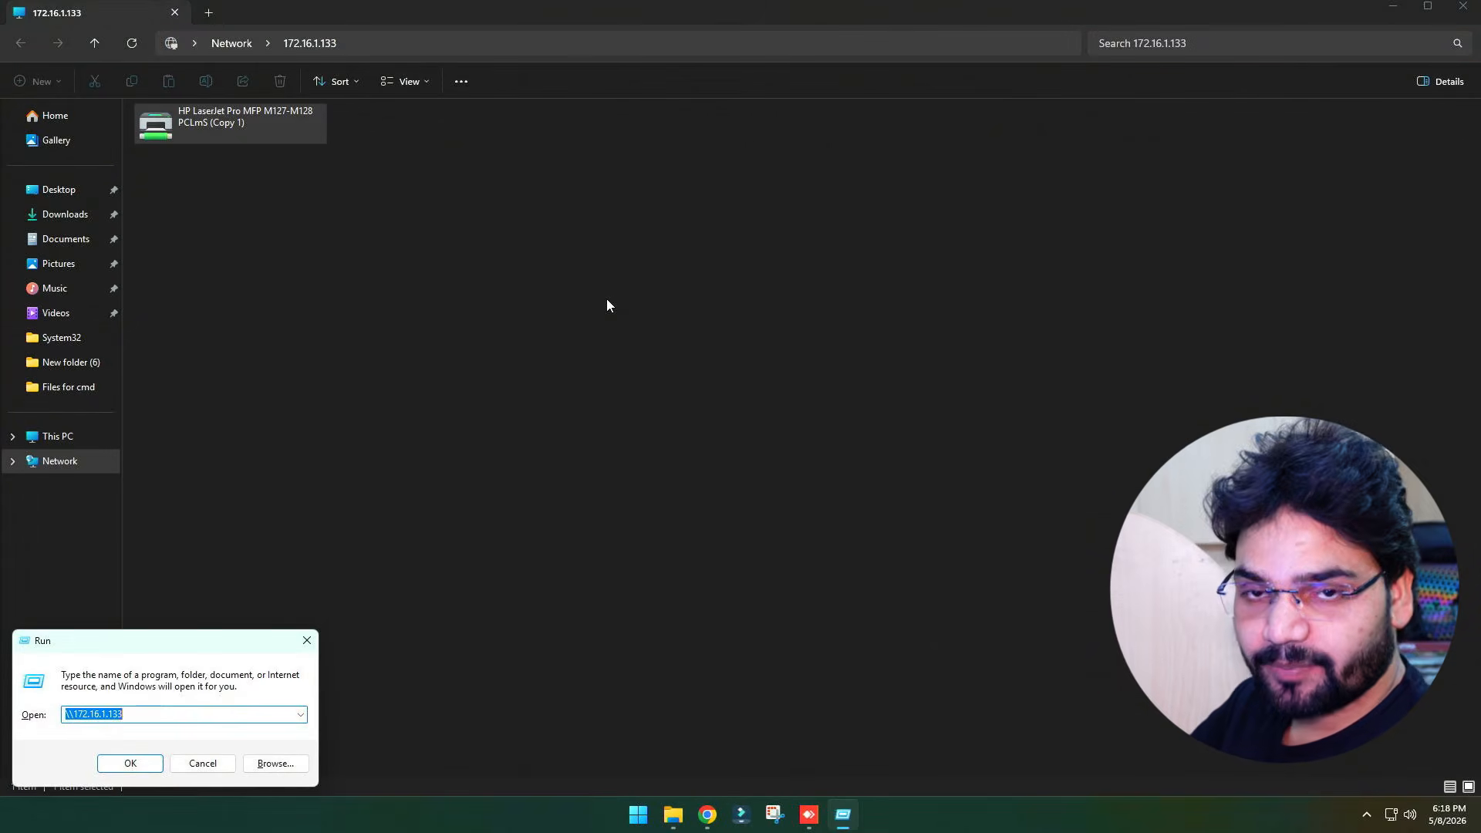
type("contr")
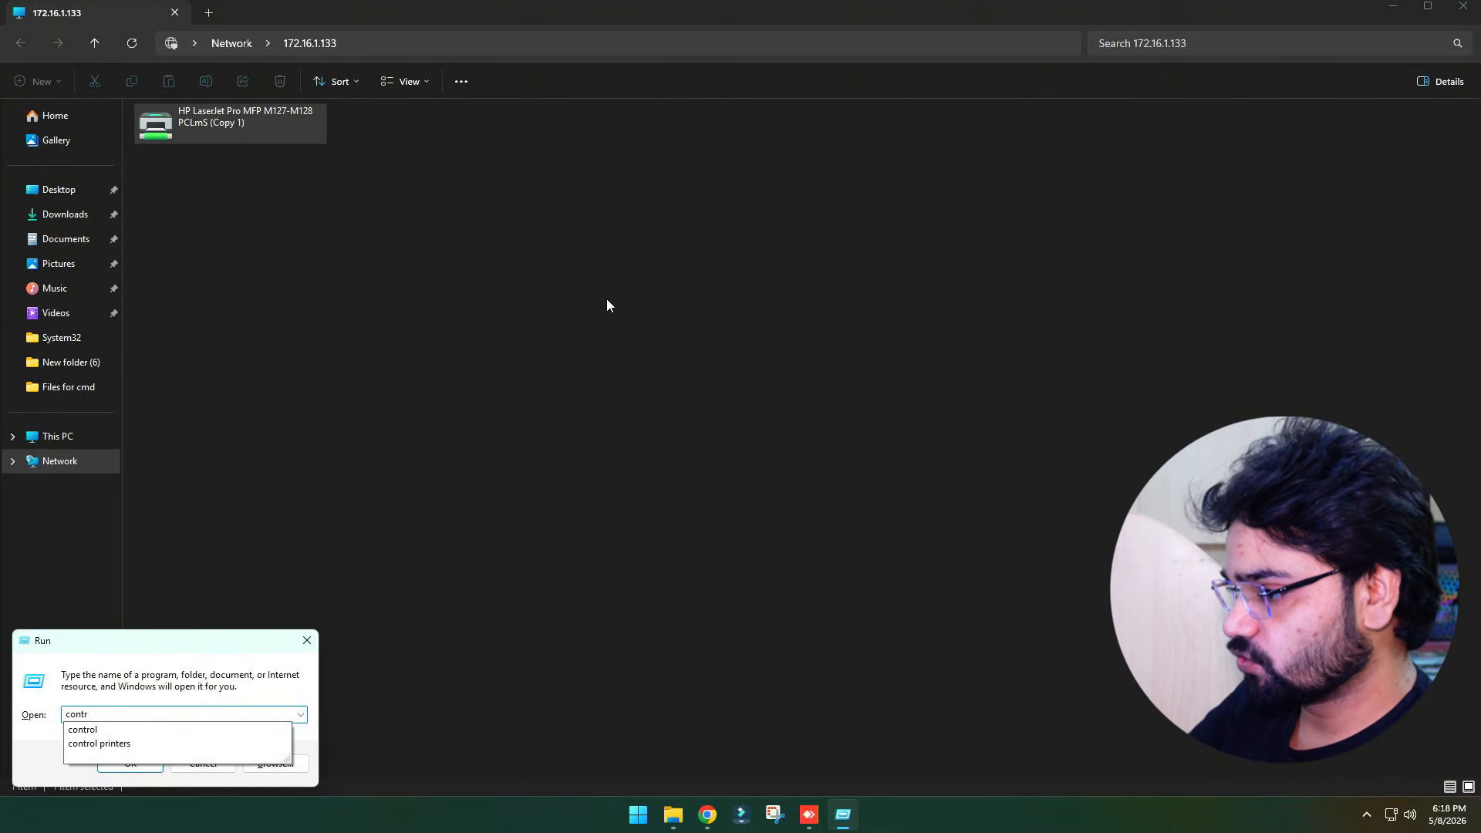
type("ol printers")
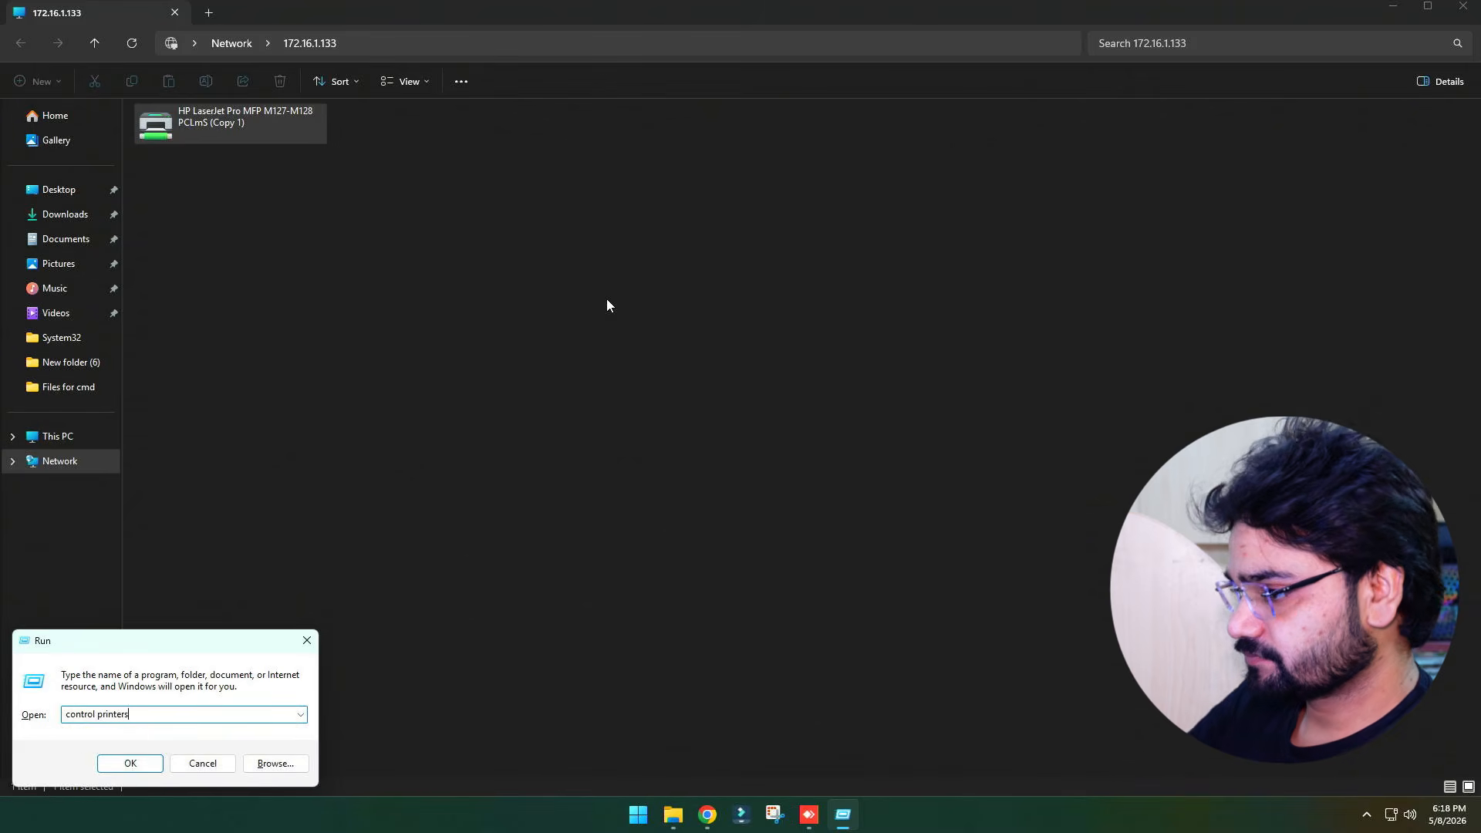
key("Return")
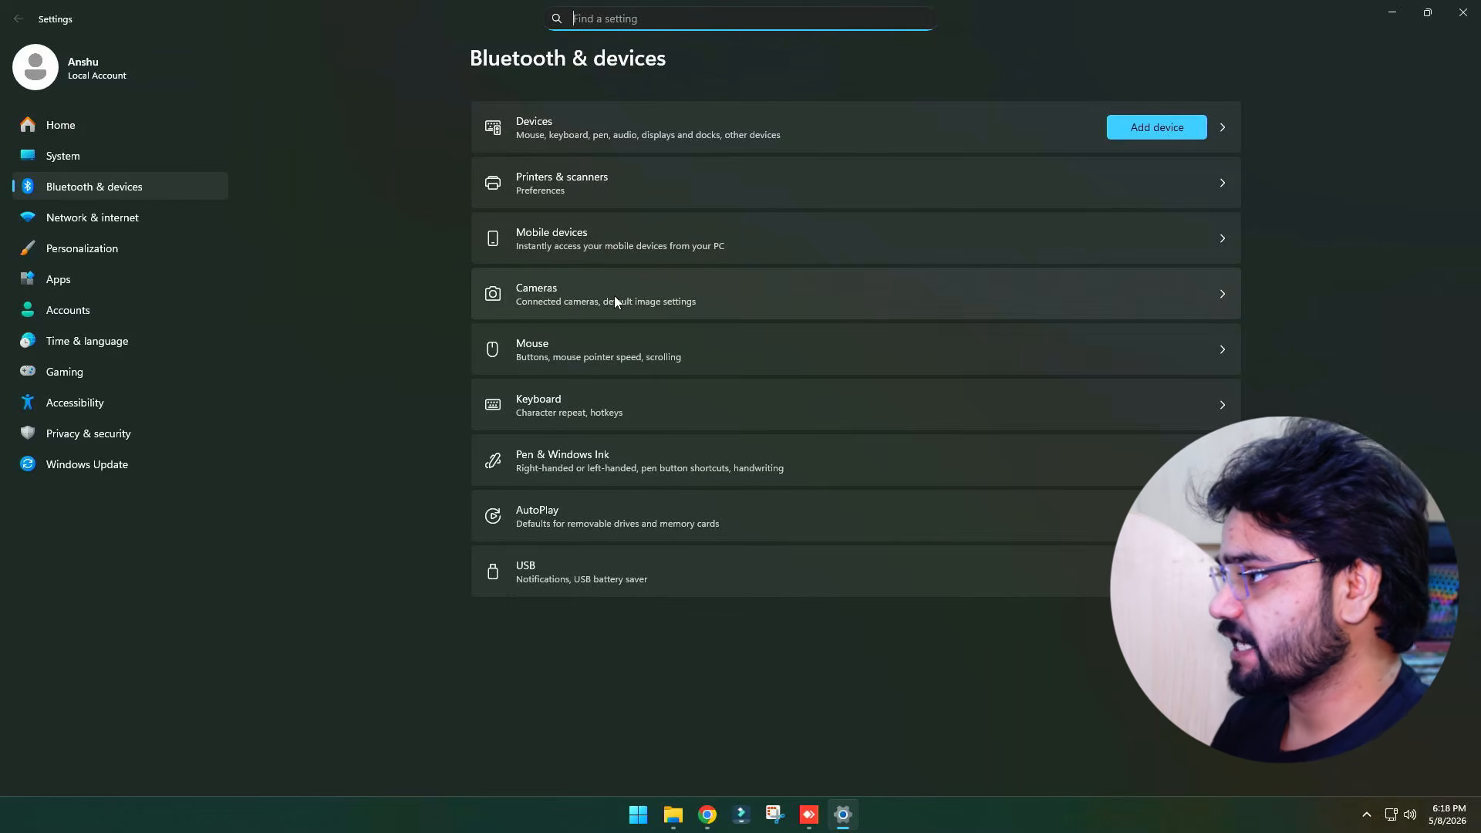
left_click(666, 185)
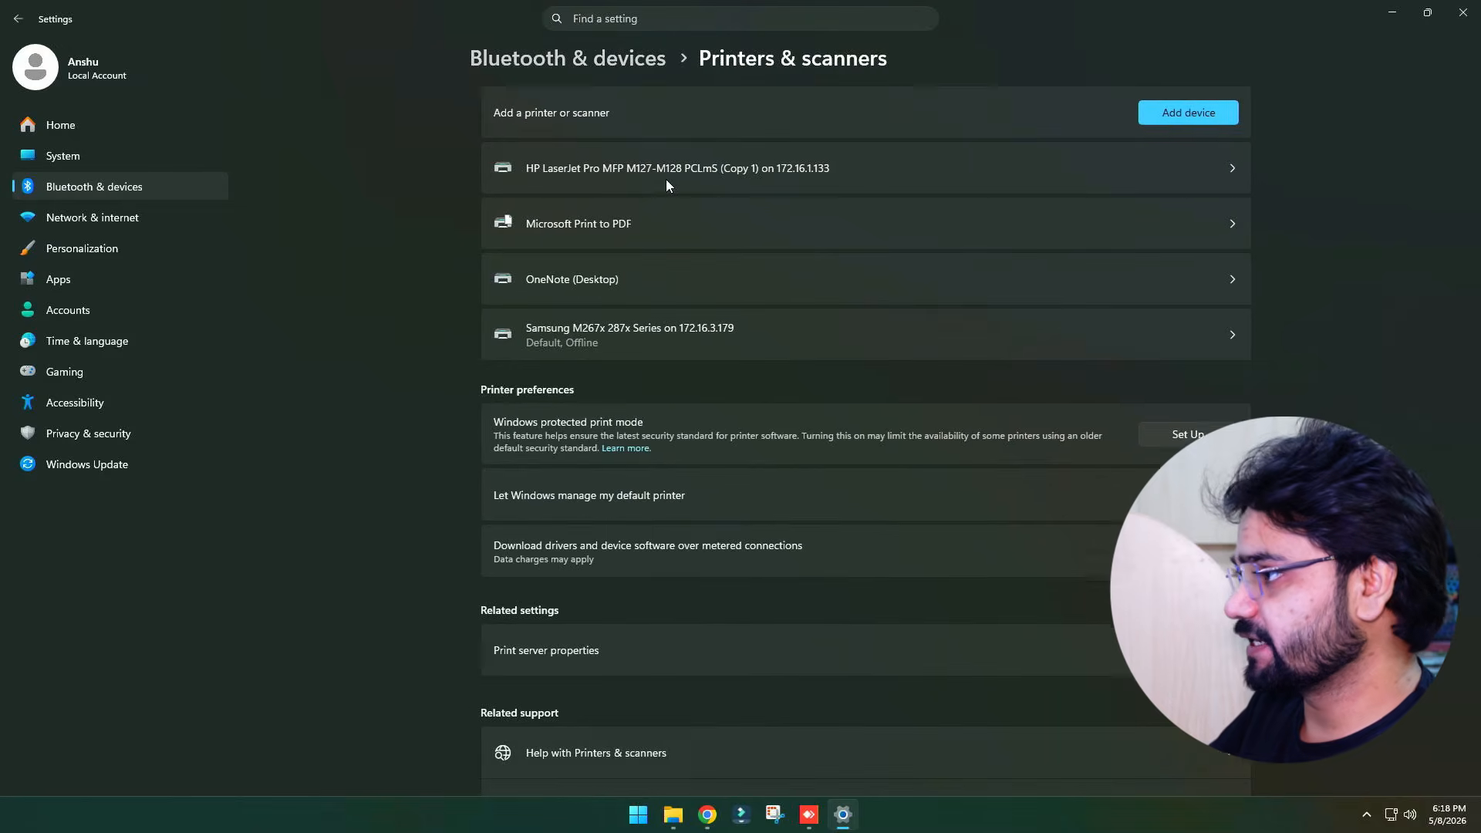
Start adding a printer manually because the wanted printer isn't listed
left_click(1171, 114)
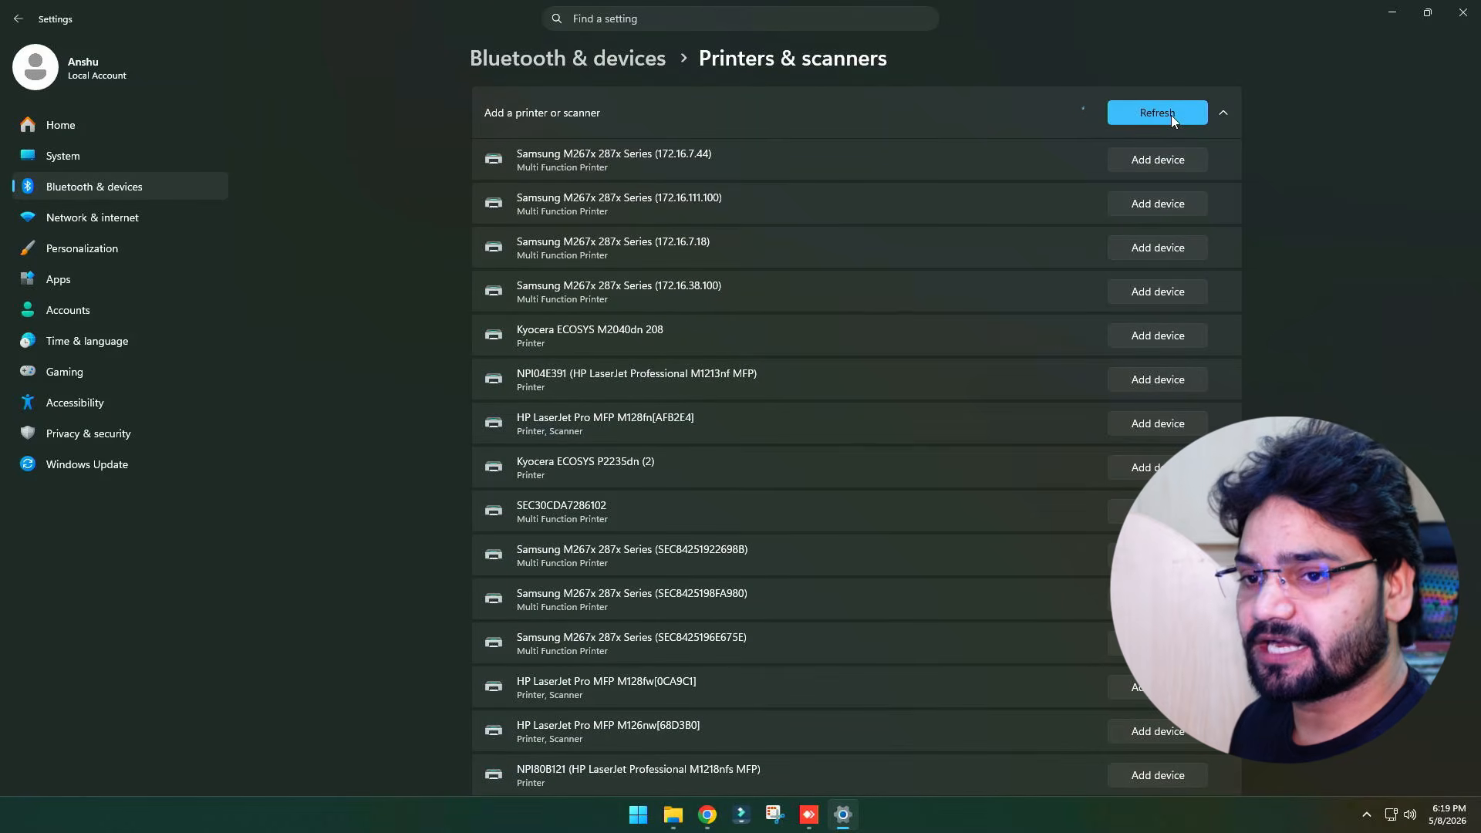
scroll(882, 141, "down", 7)
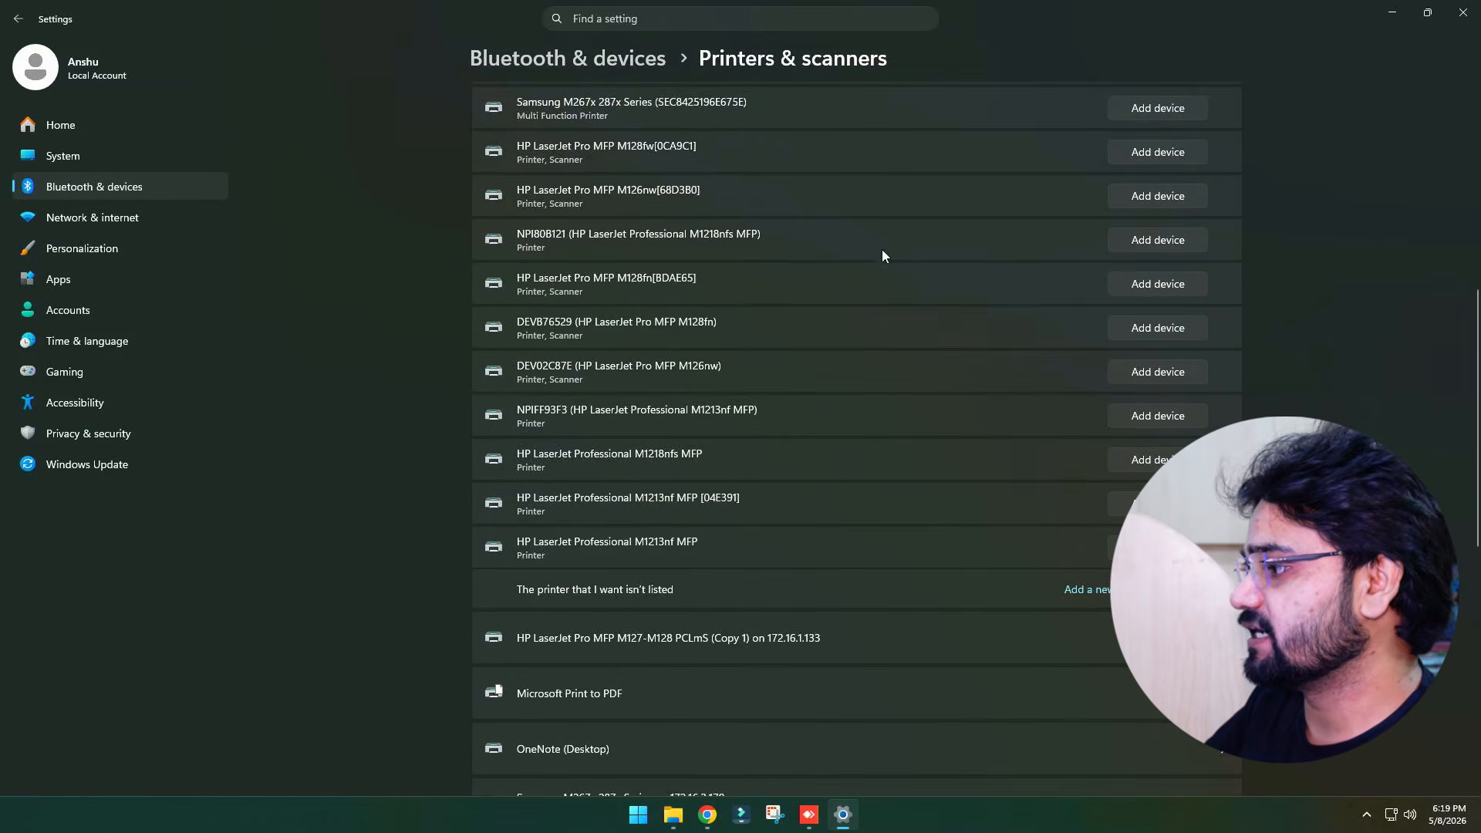
scroll(1024, 574, "down", 1)
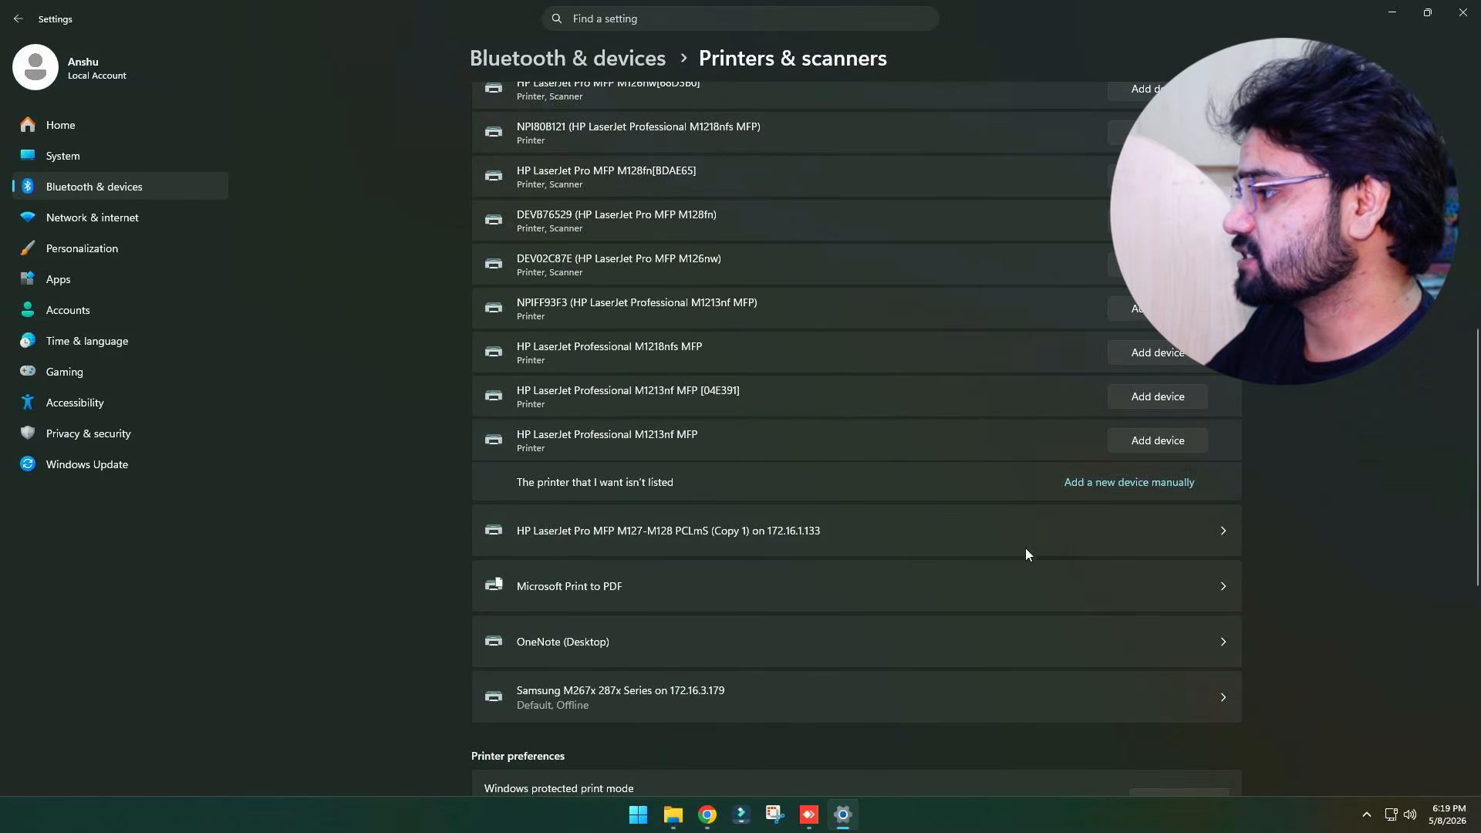
left_click(1130, 486)
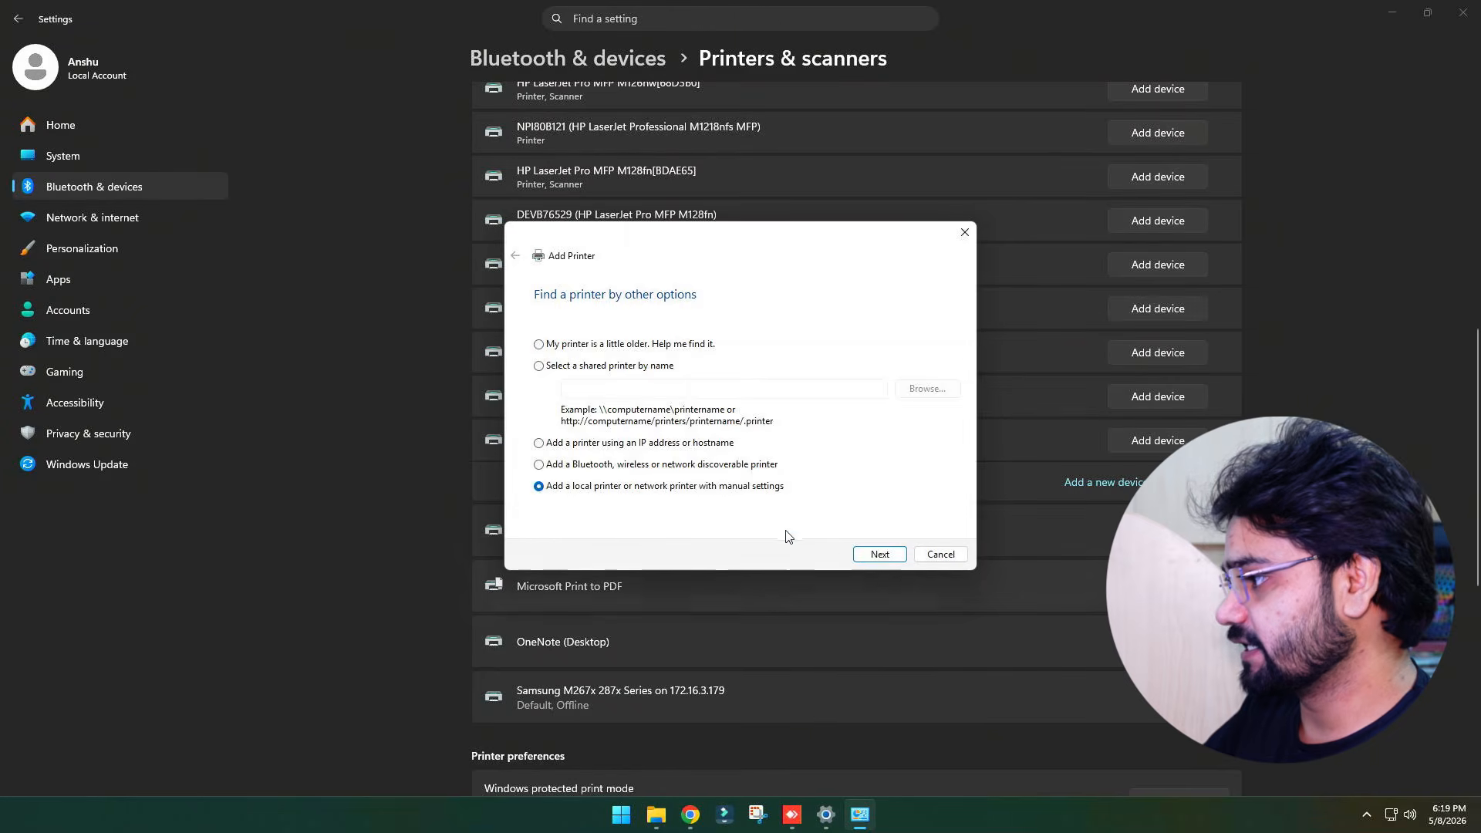
Choose manual settings and create a new Local Port named with the pasted shared printer path
left_click(880, 554)
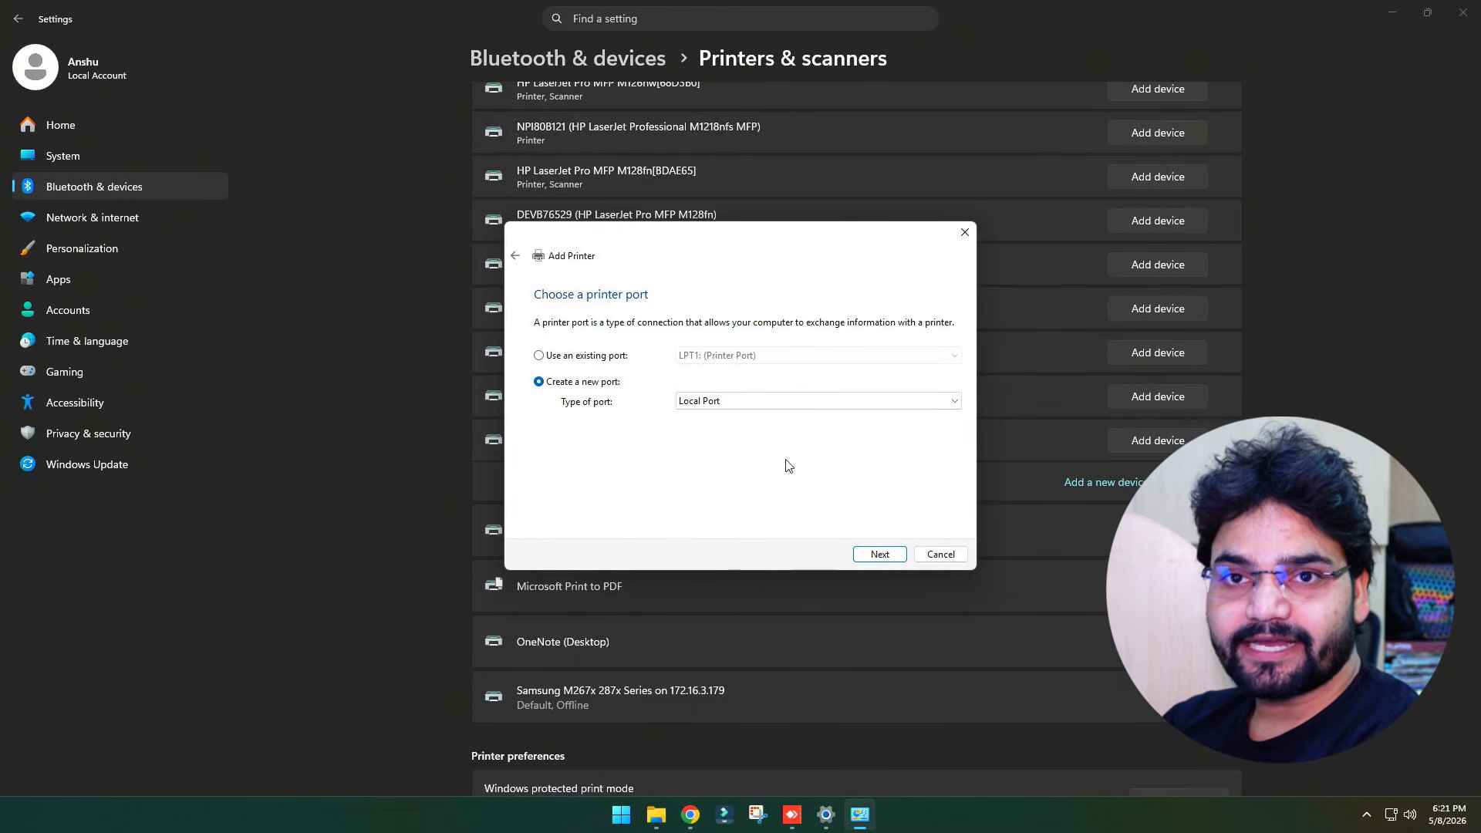
left_click(880, 554)
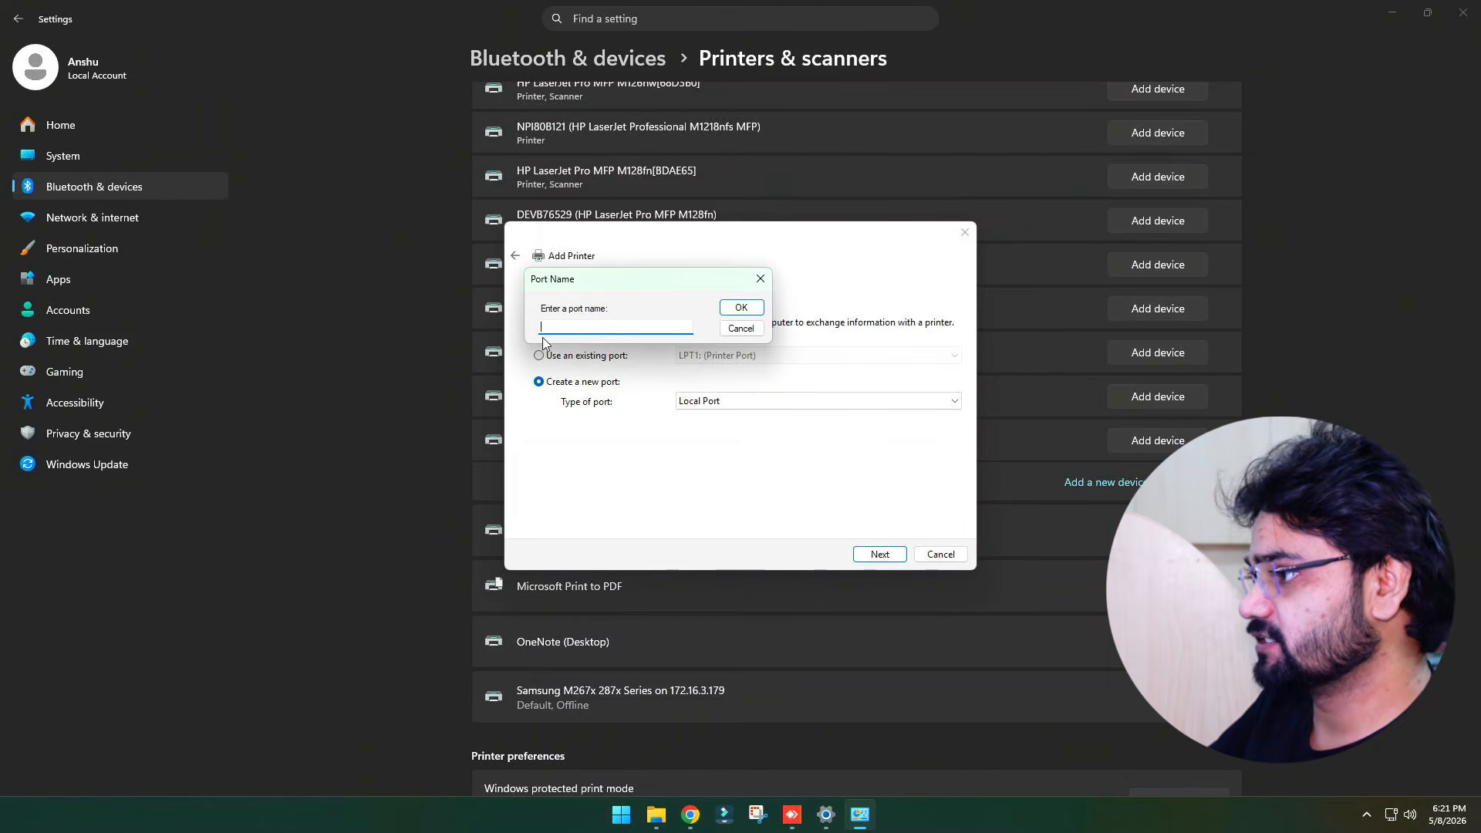
type("HP LaserJet Pro MFP M127-M128 PCLmS (Copy 1)")
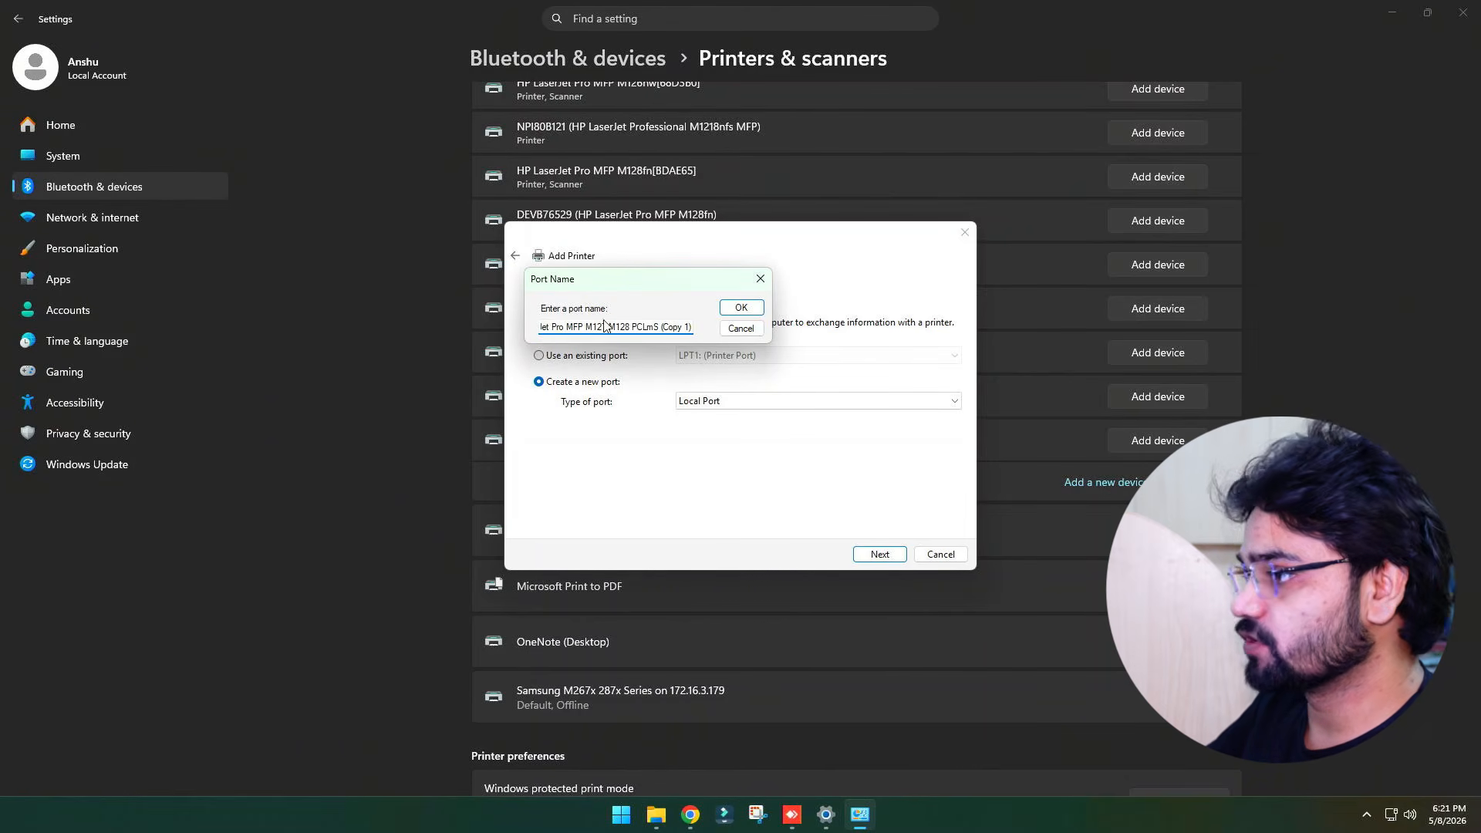
left_click(739, 308)
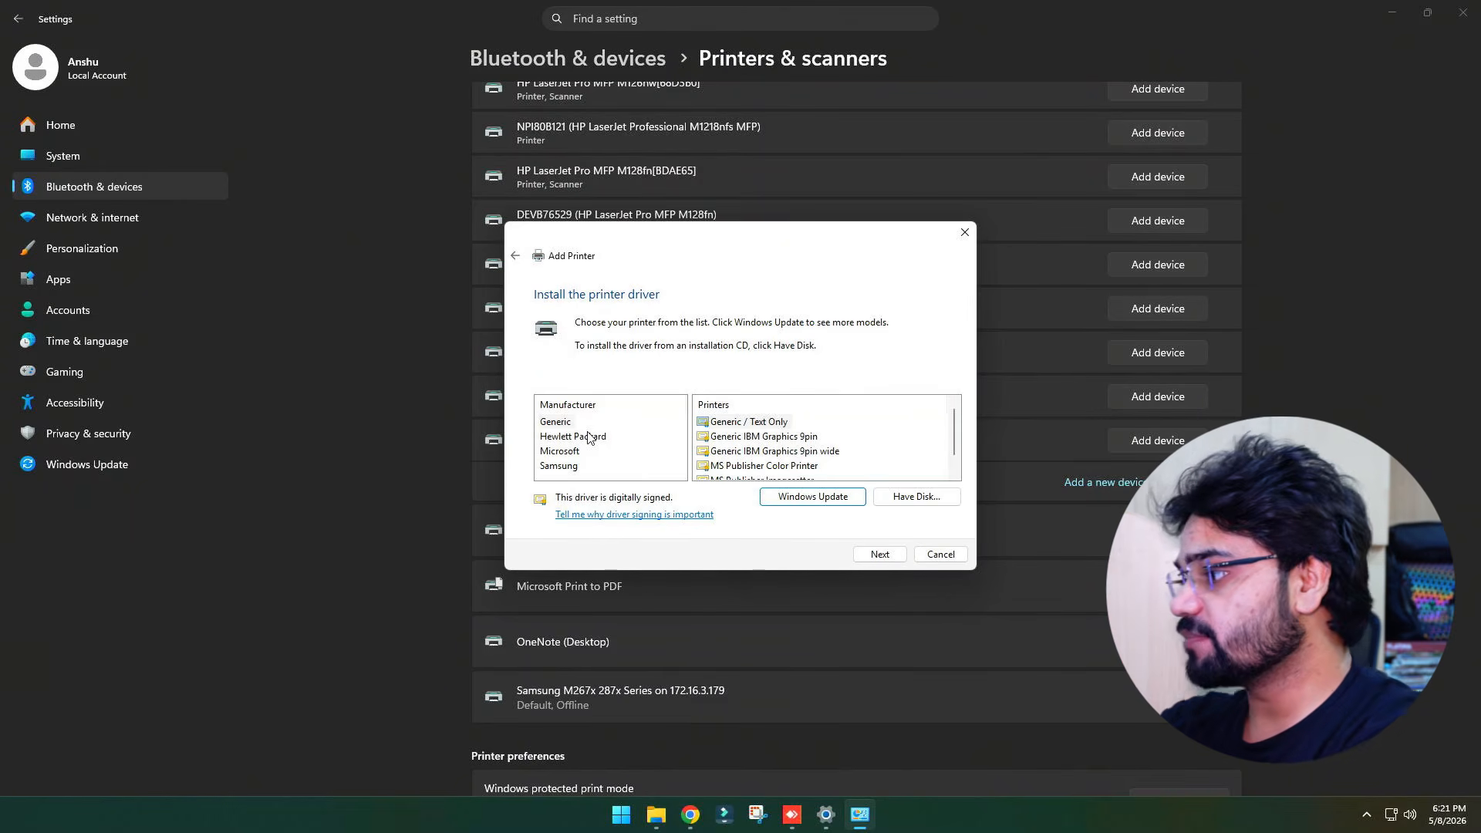
left_click(903, 497)
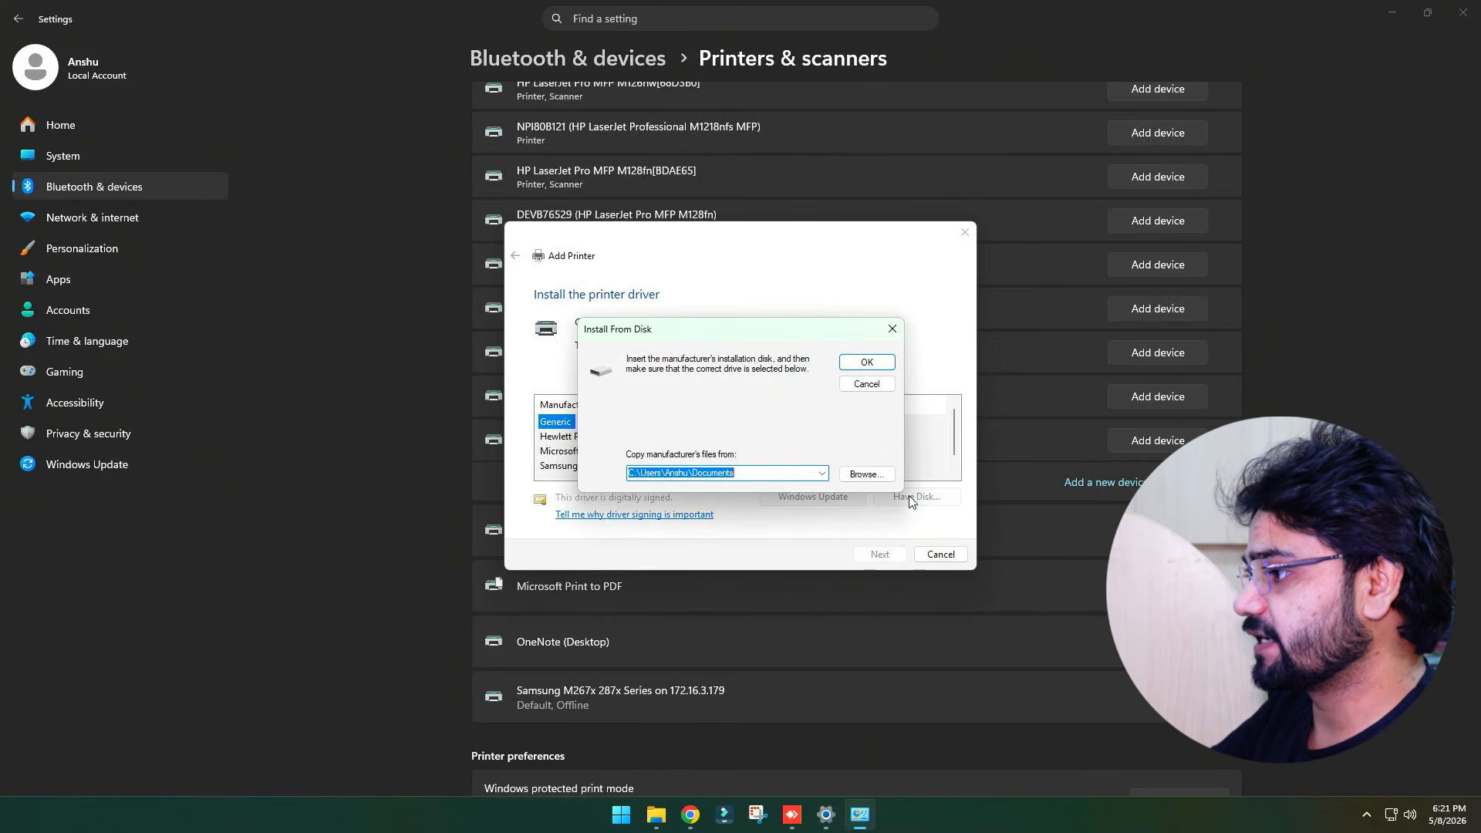
left_click(853, 475)
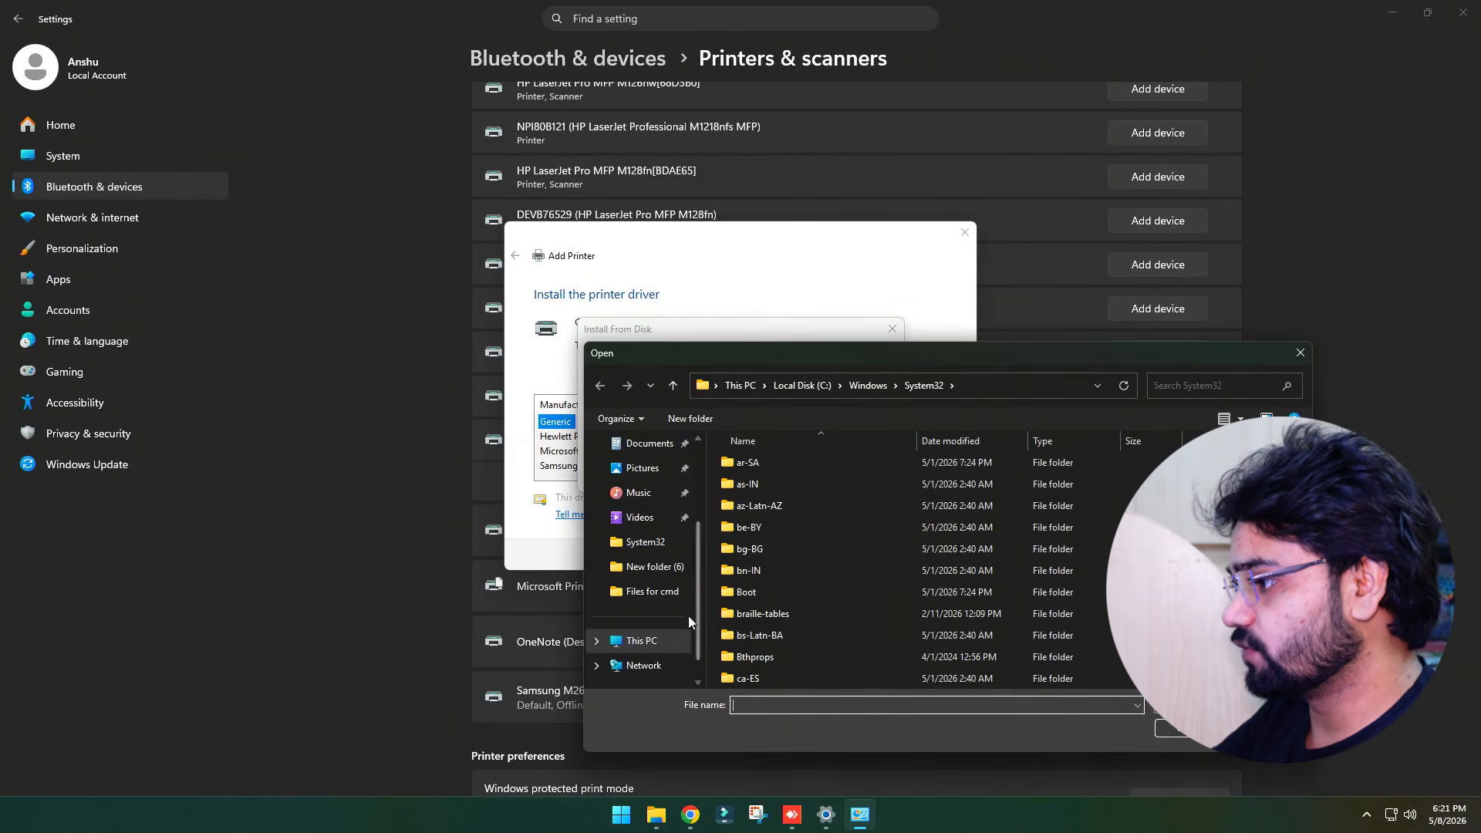
left_click(641, 640)
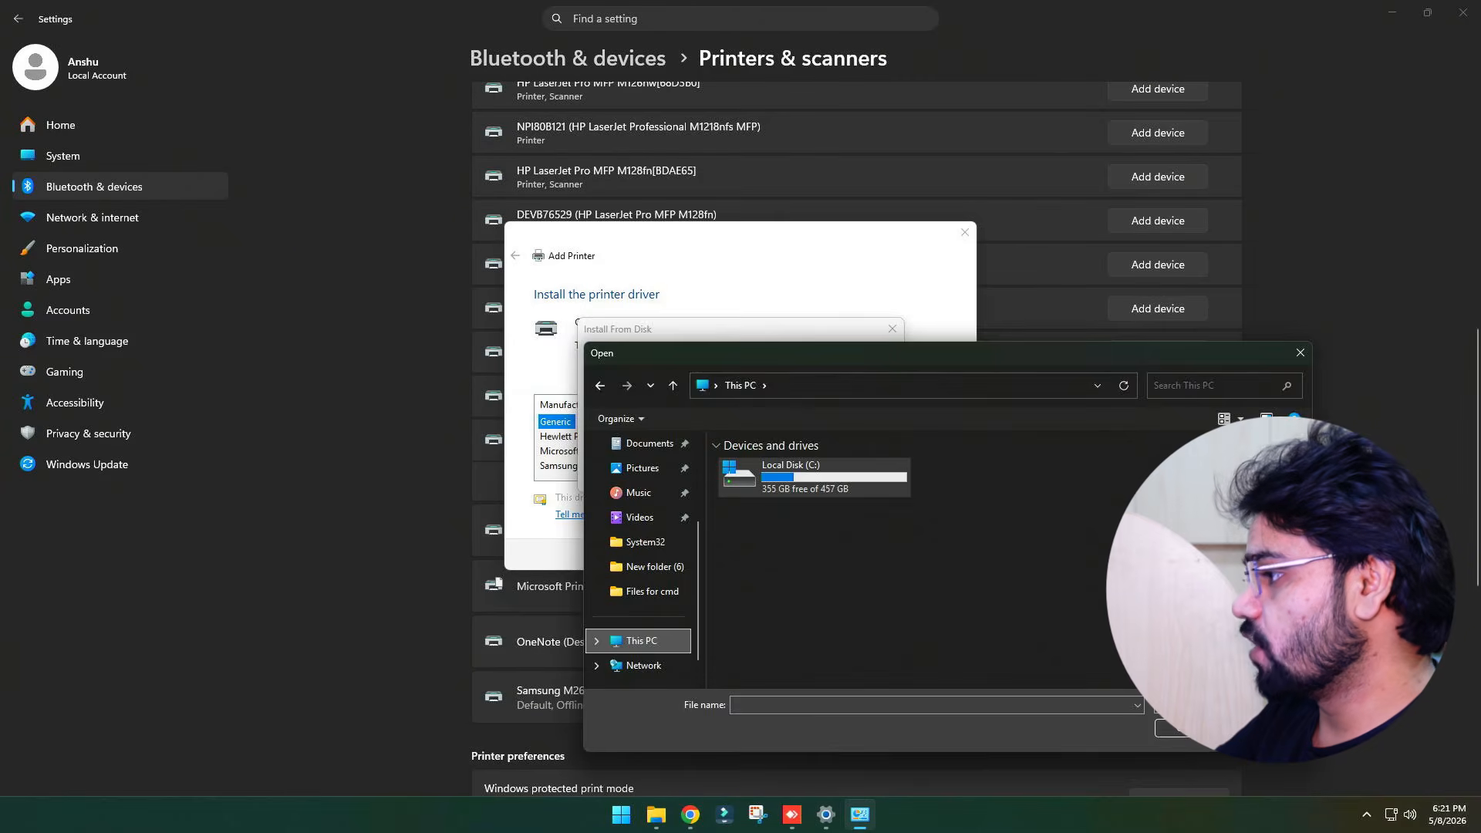
left_click(1266, 728)
left_click(866, 383)
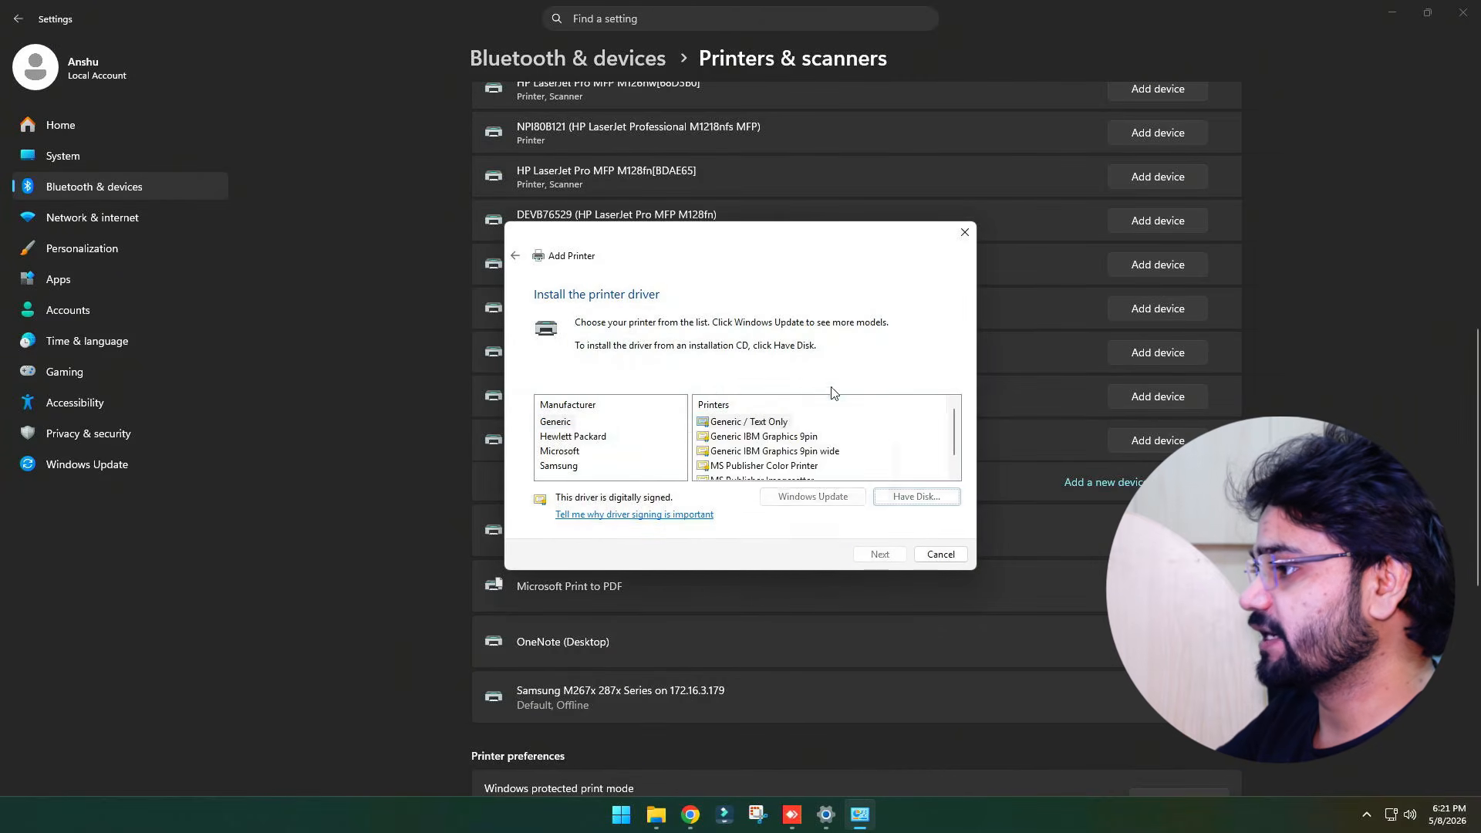
Select the Hewlett Packard HP LaserJet Pro MFP M127-M128 PCLmS driver and keep the currently installed driver
left_click(570, 438)
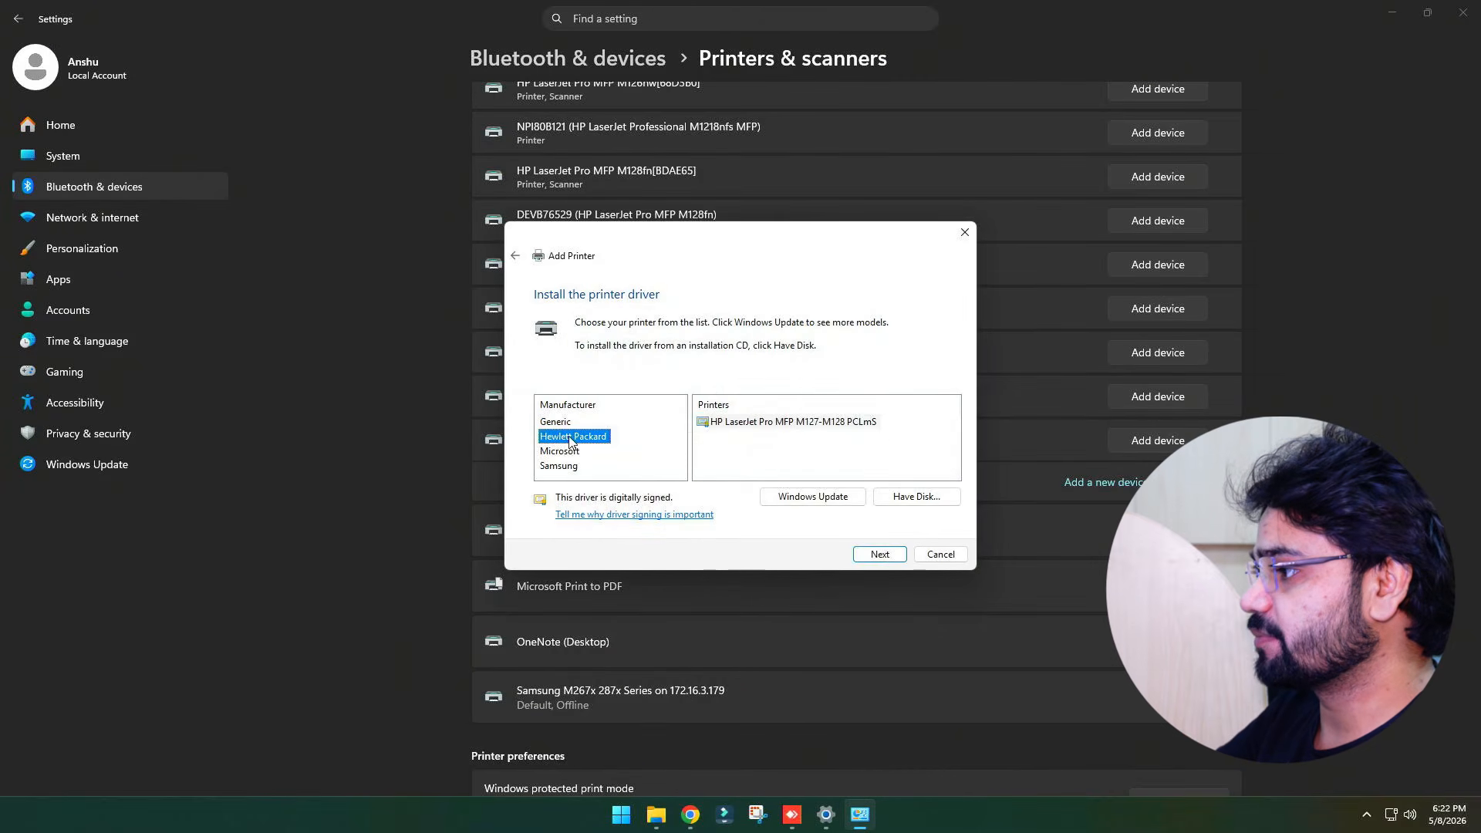
left_click(760, 432)
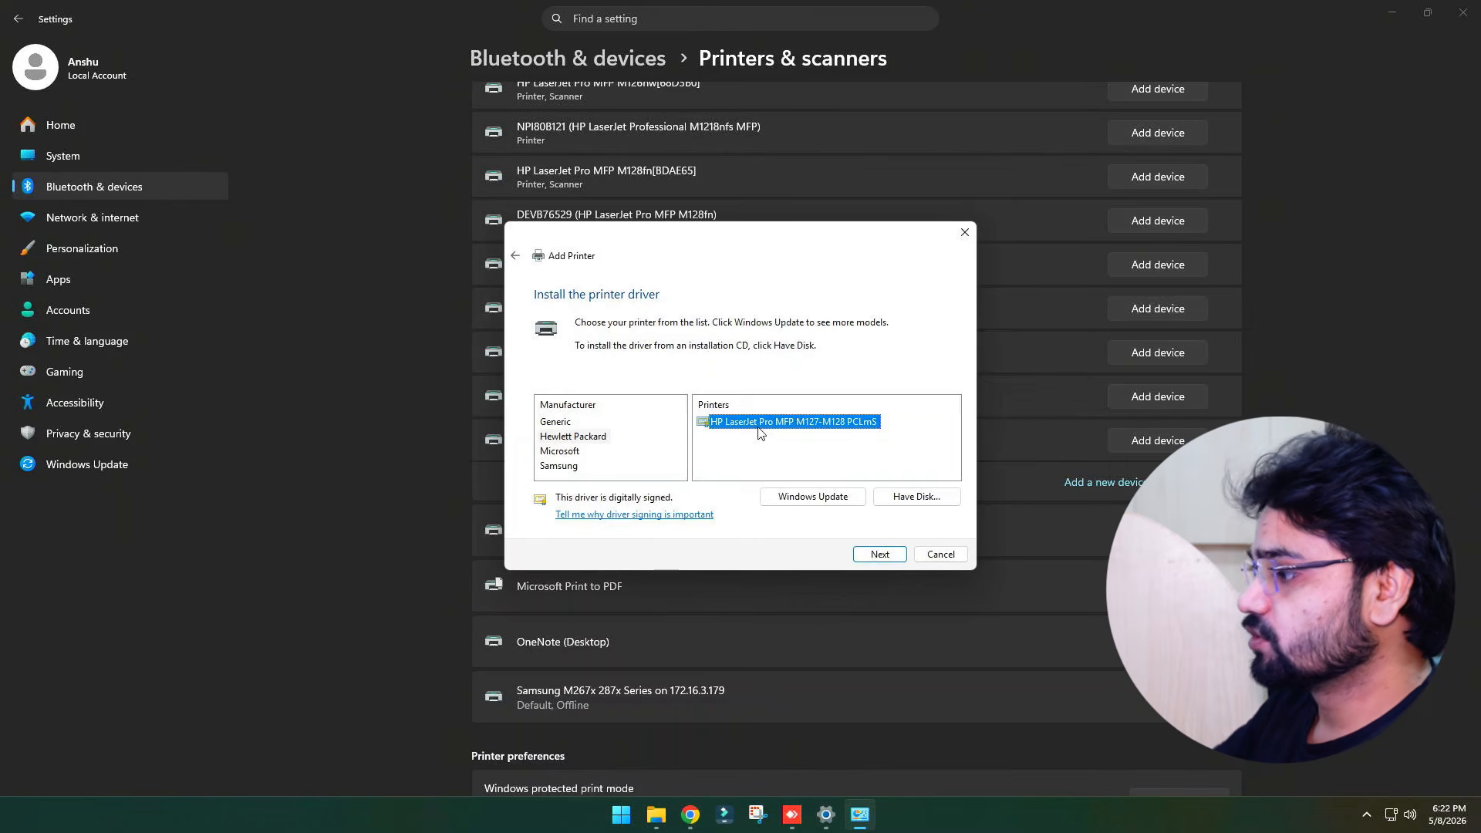
left_click(881, 555)
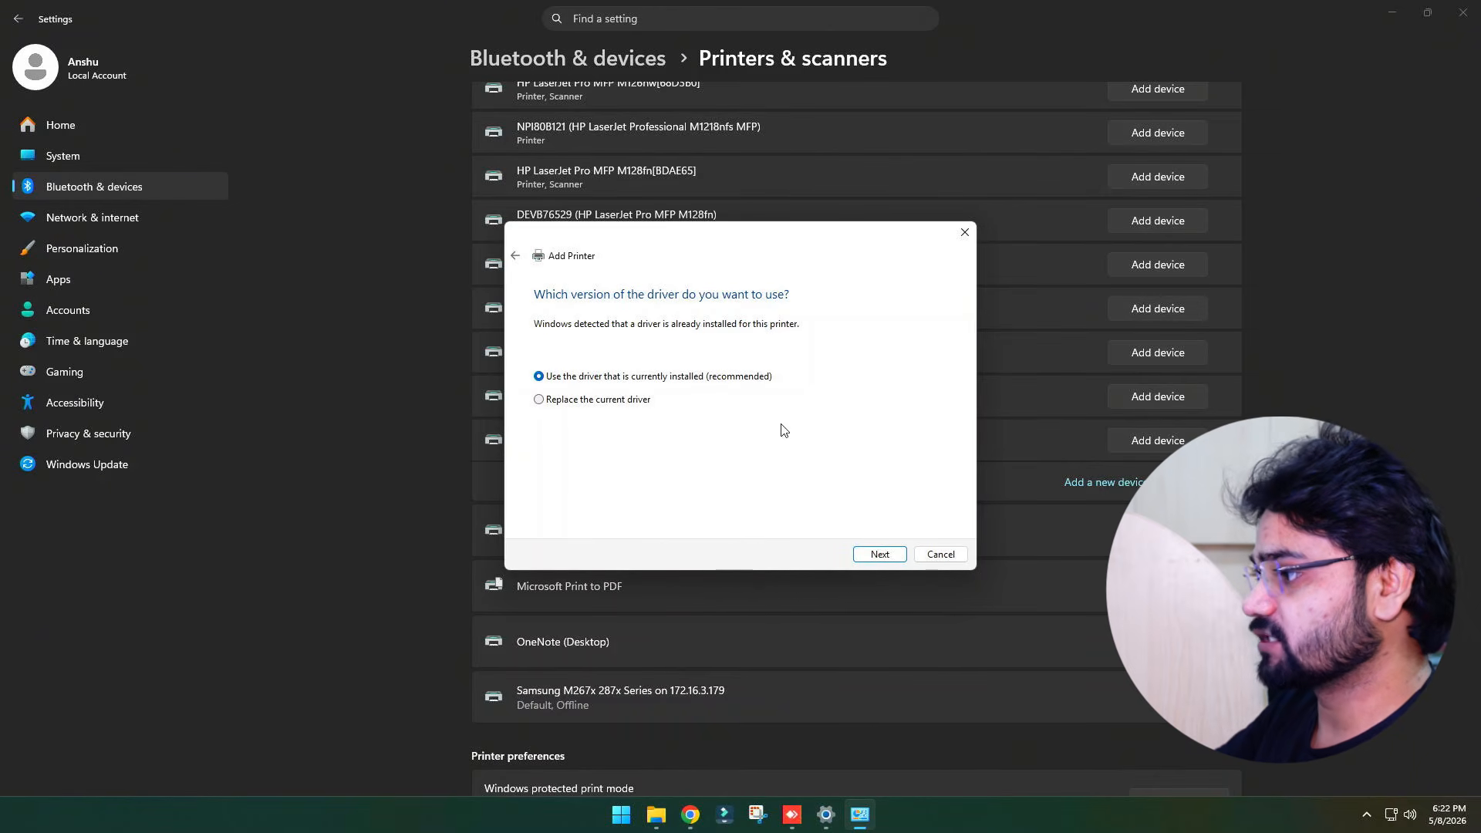
left_click(880, 556)
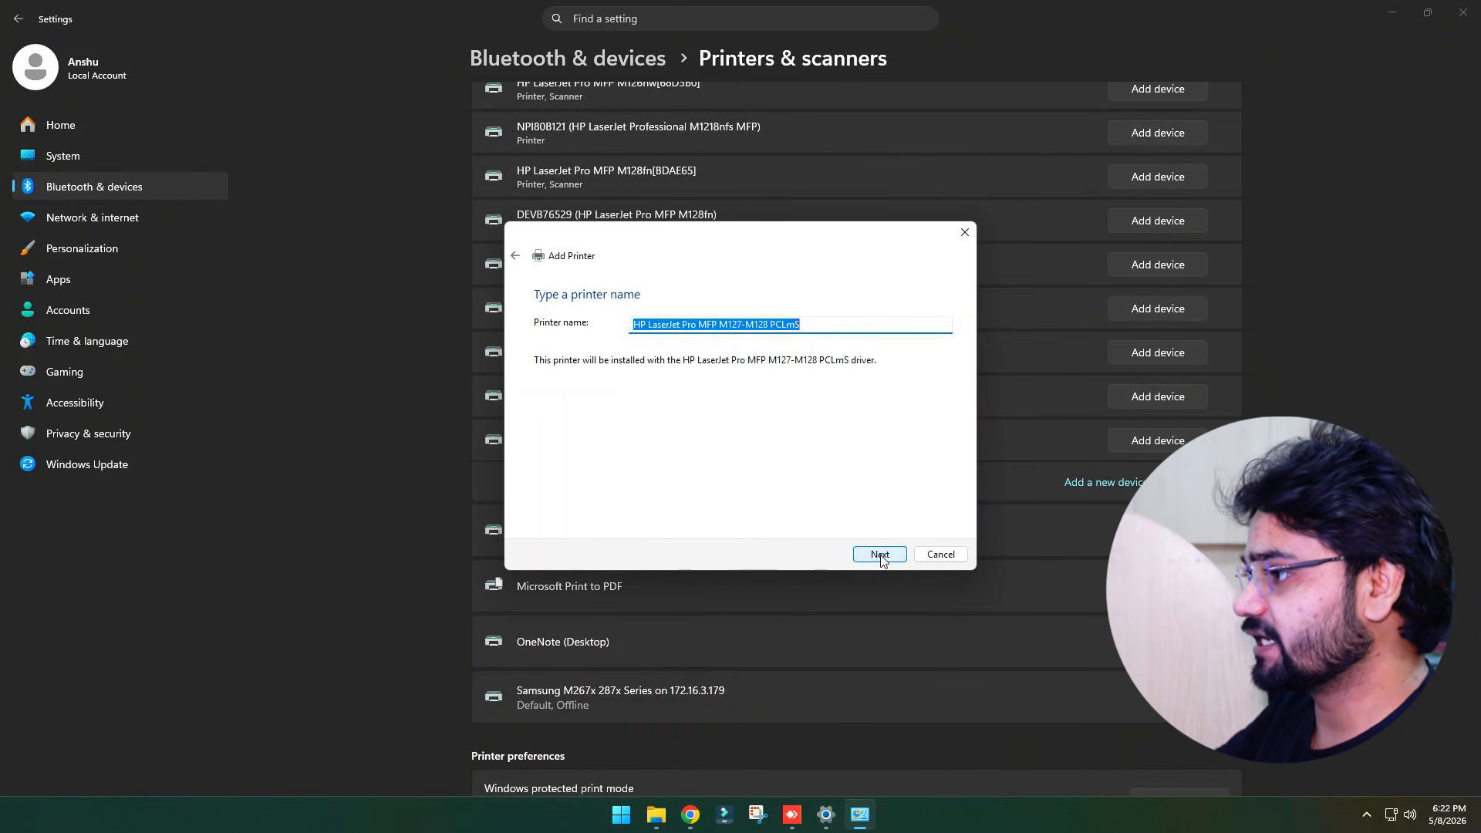
Name the printer HP LaserJet Pro MFP M127-M128 PCLmS test, choose not to share it, and finish adding it
left_click(825, 329)
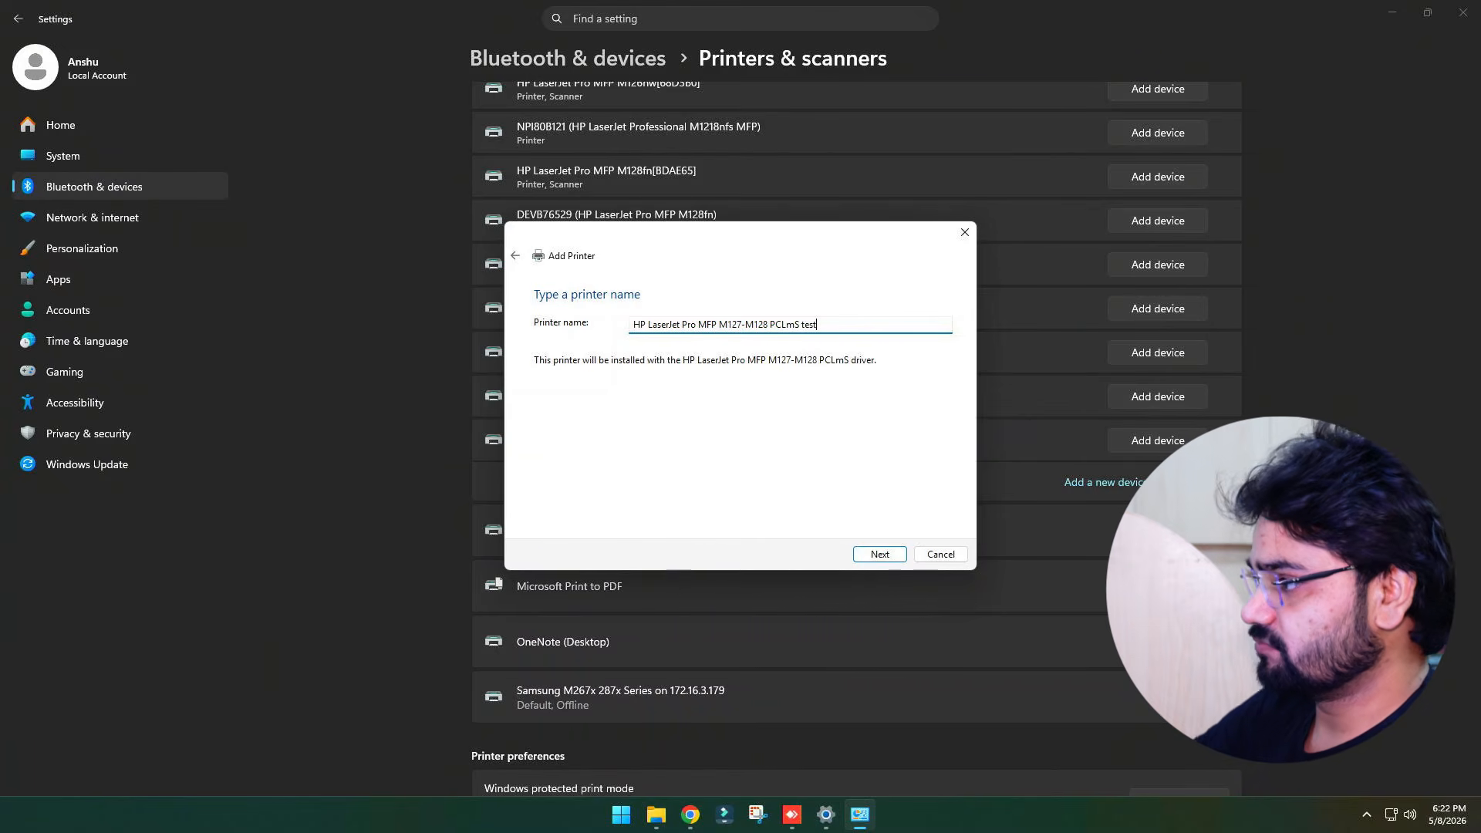
left_click(874, 553)
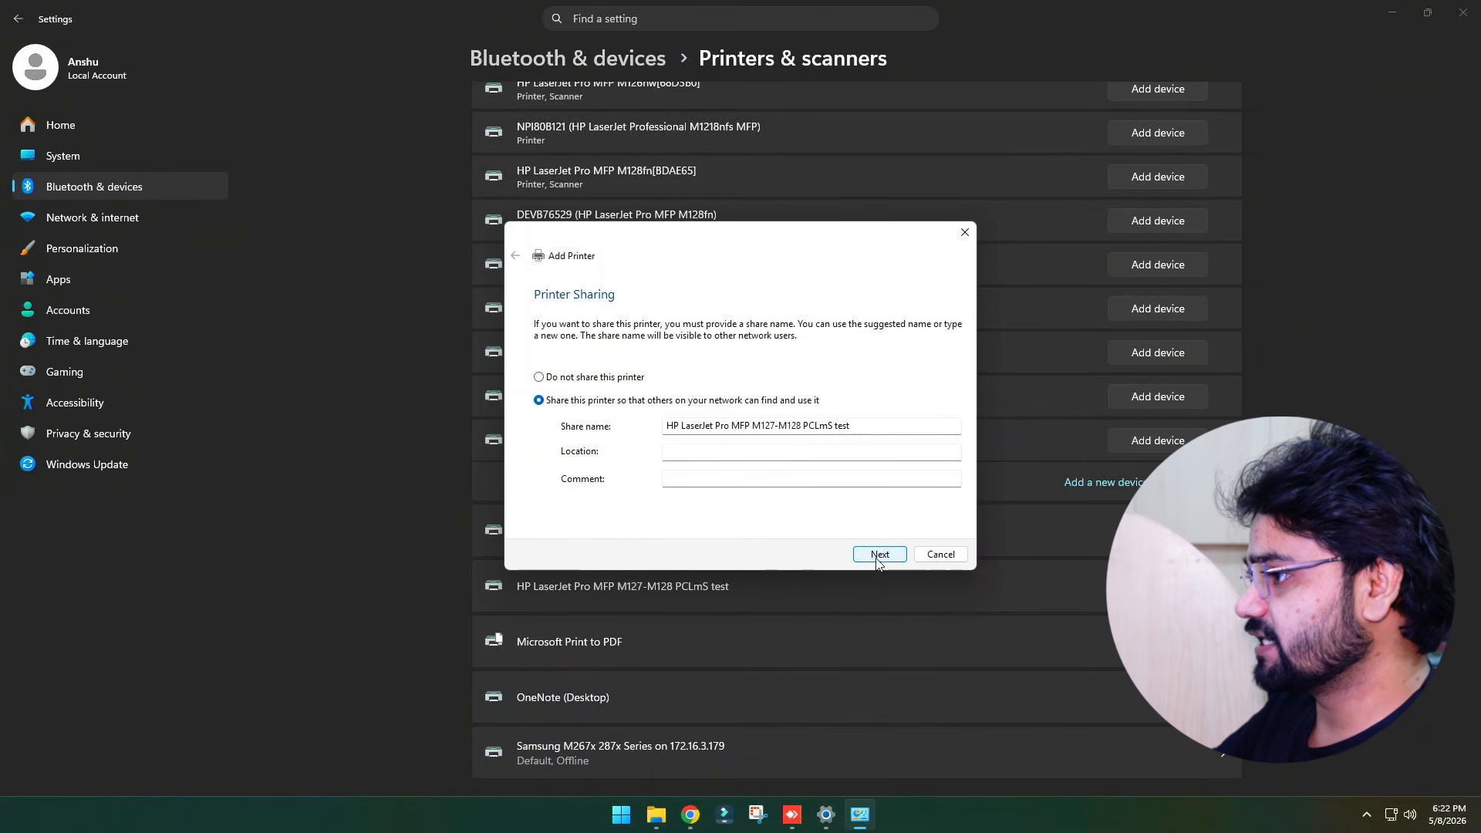
left_click(569, 379)
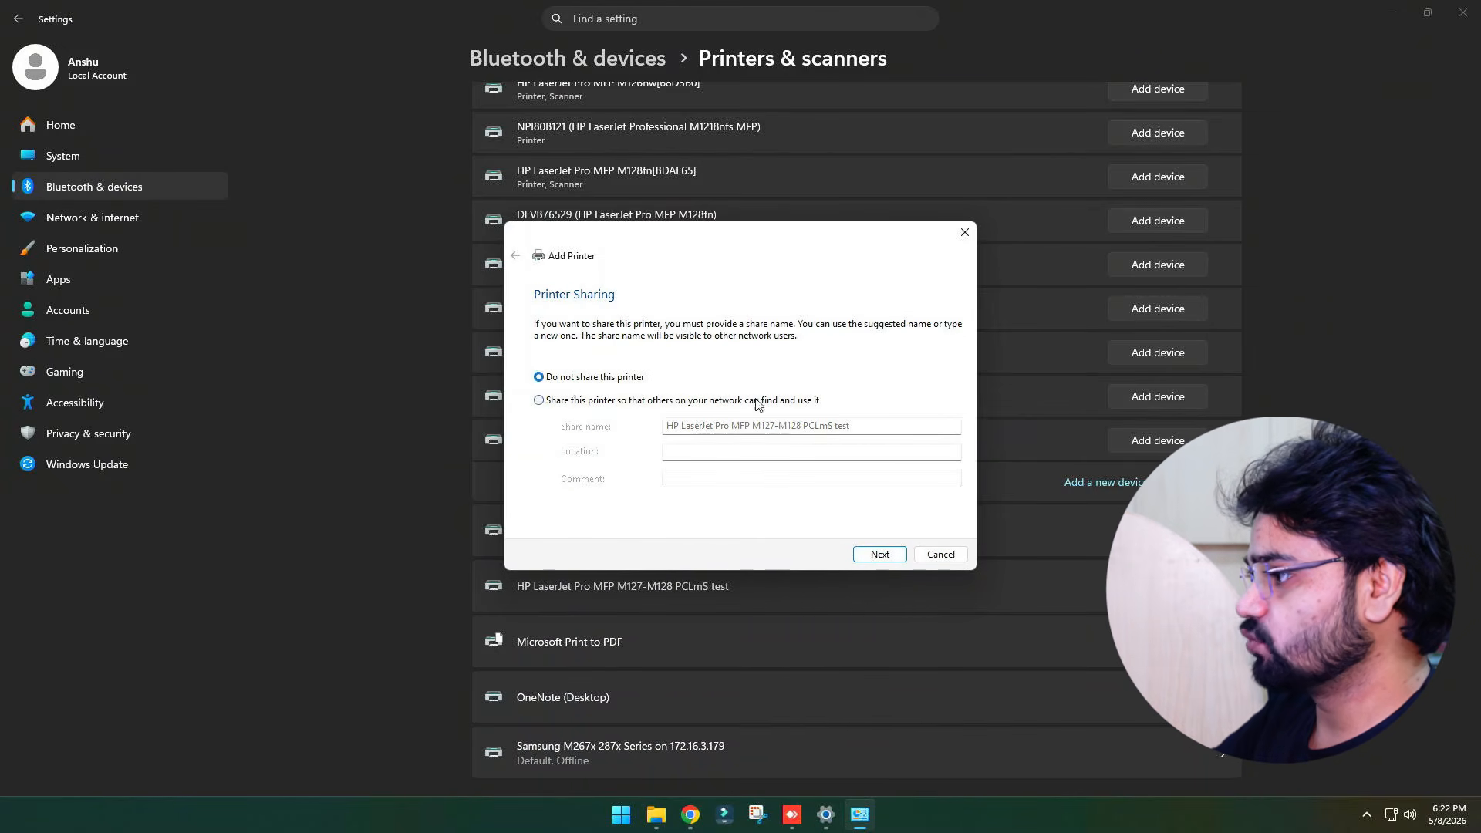
left_click(878, 552)
left_click(878, 554)
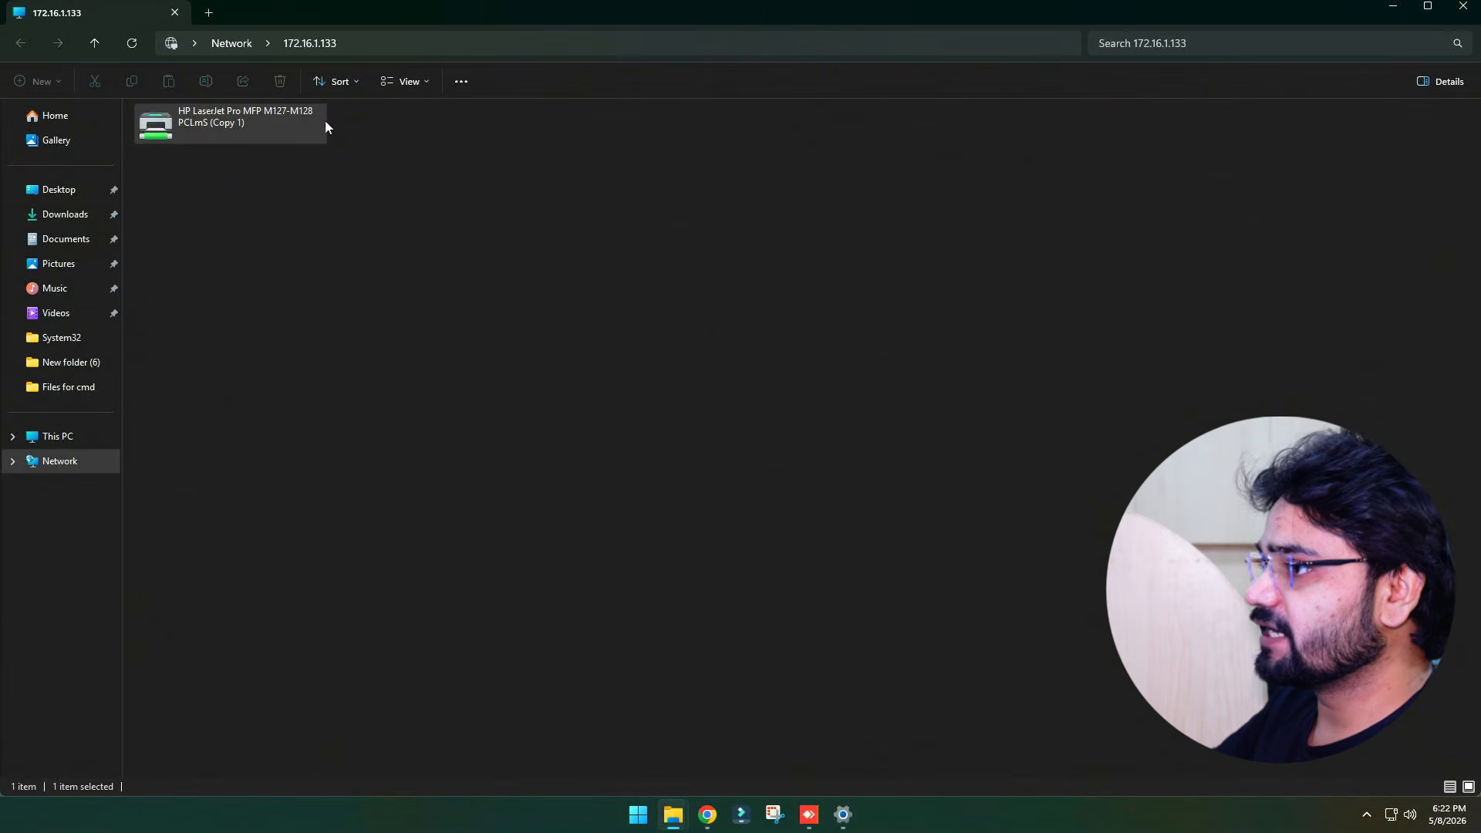
Return to Printers & scanners and open the settings page of the (Copy 1) on 172.16.1.133 printer
left_click(846, 814)
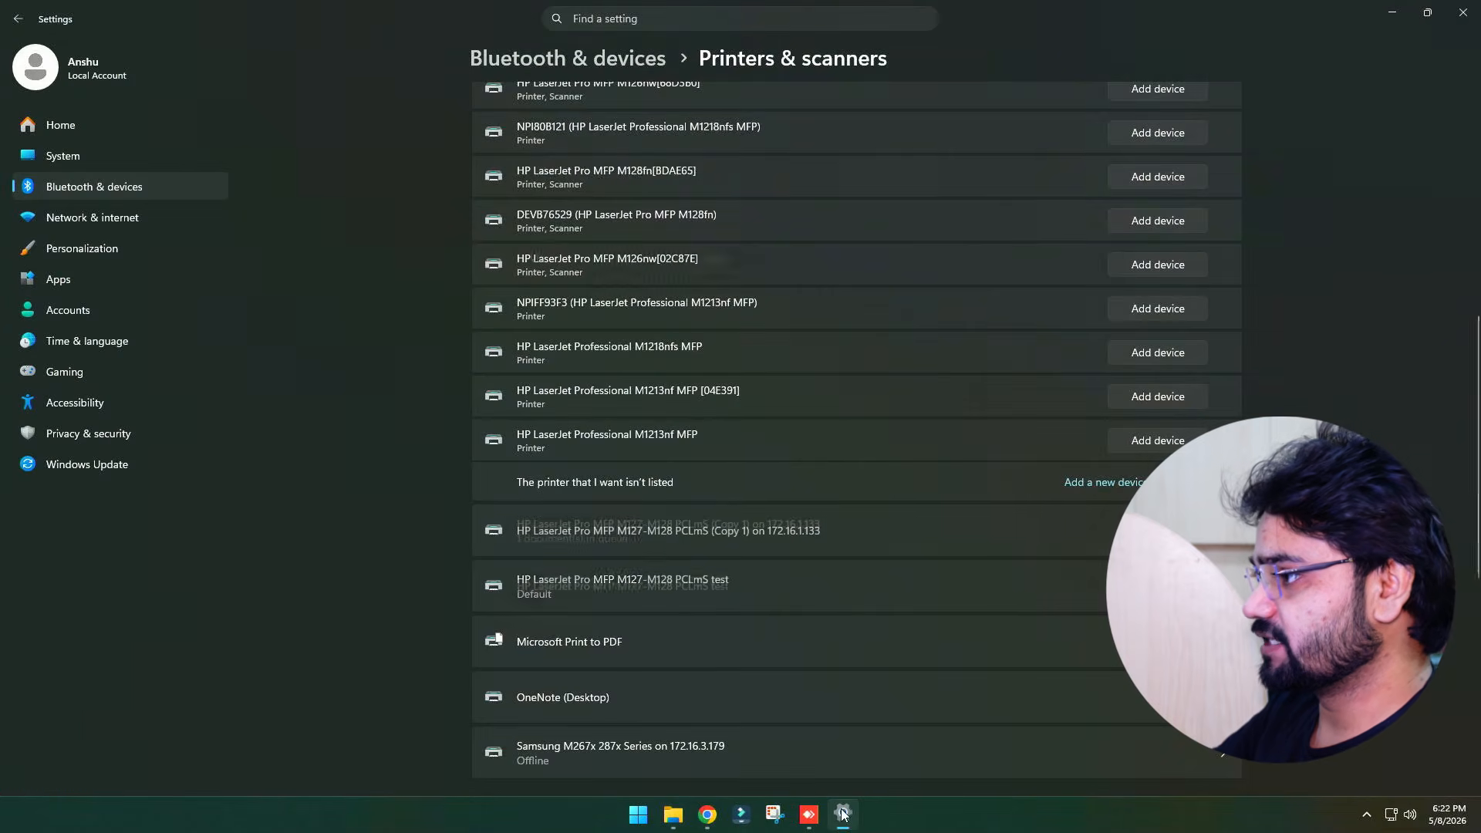
key("super+r")
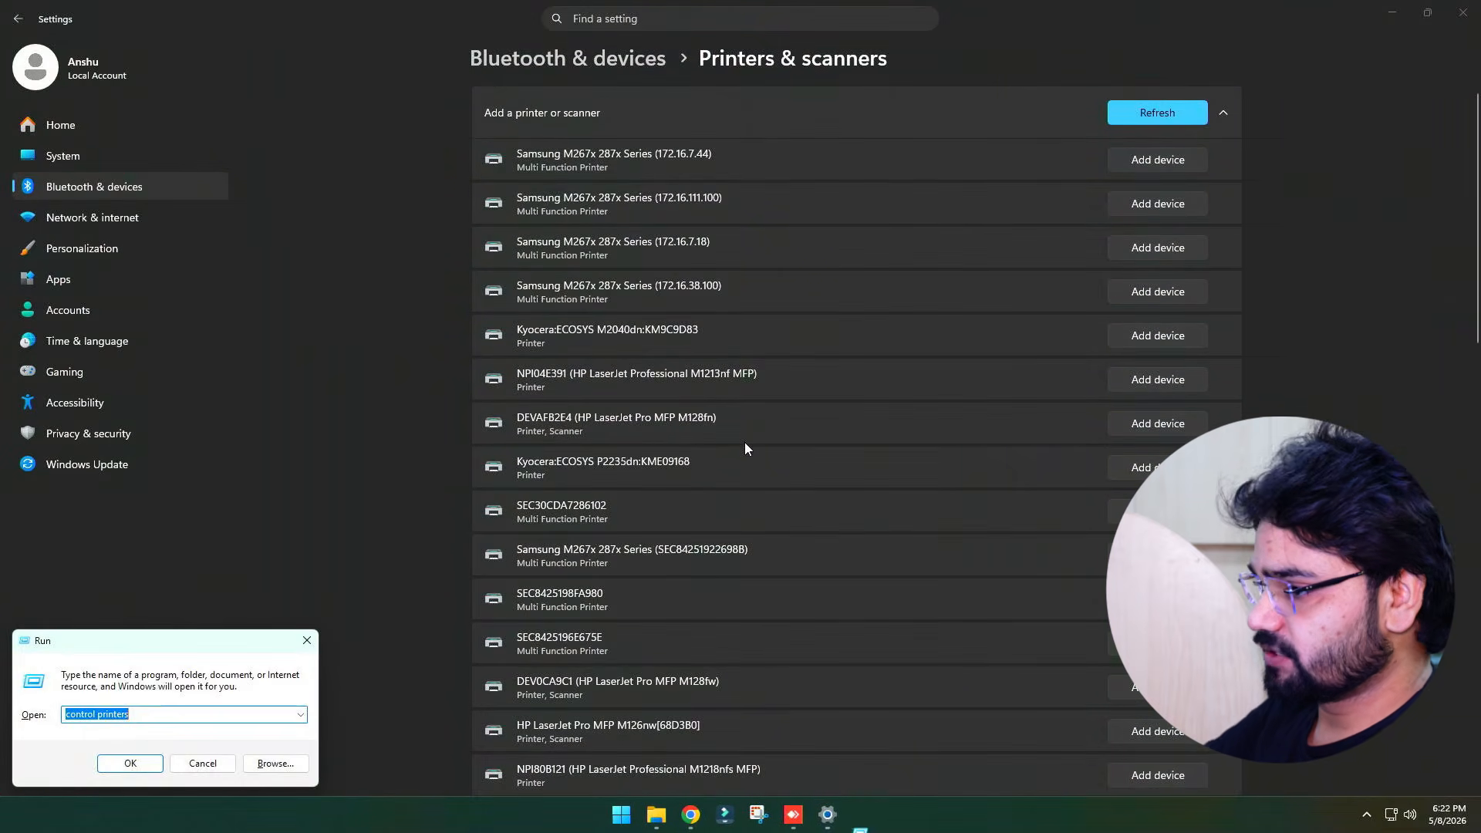
key("Return")
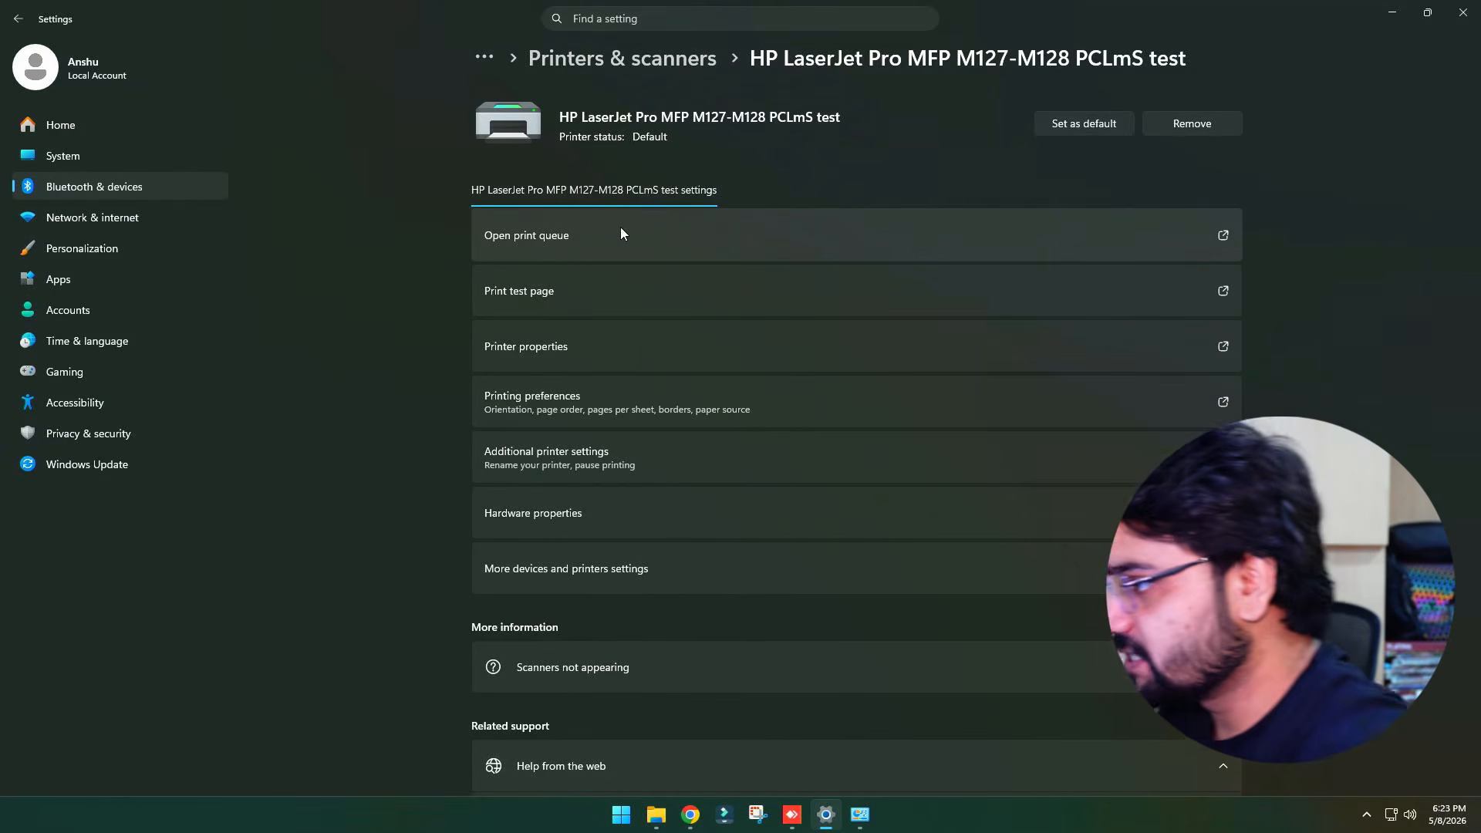
left_click(686, 61)
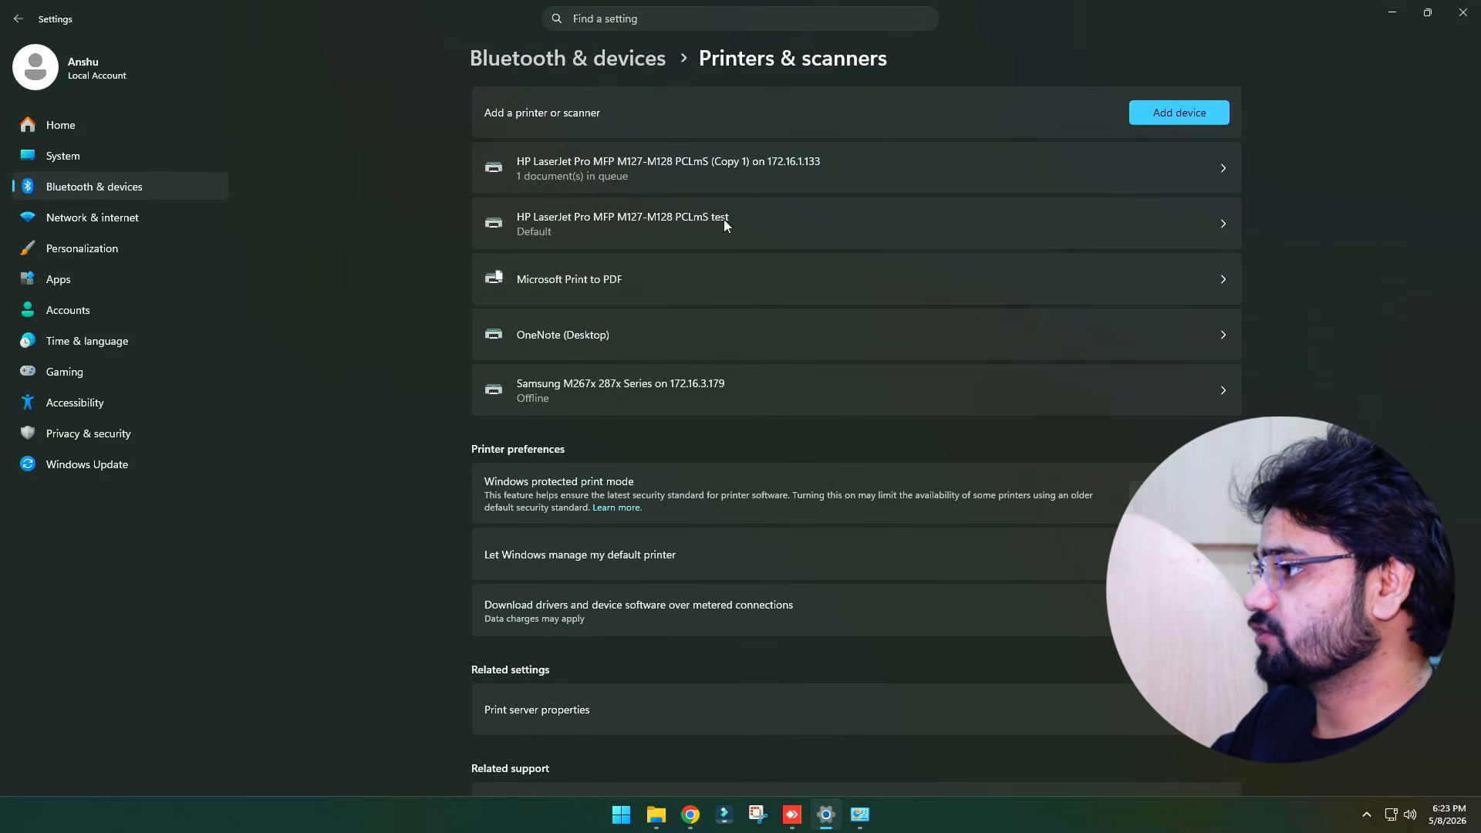
left_click(734, 173)
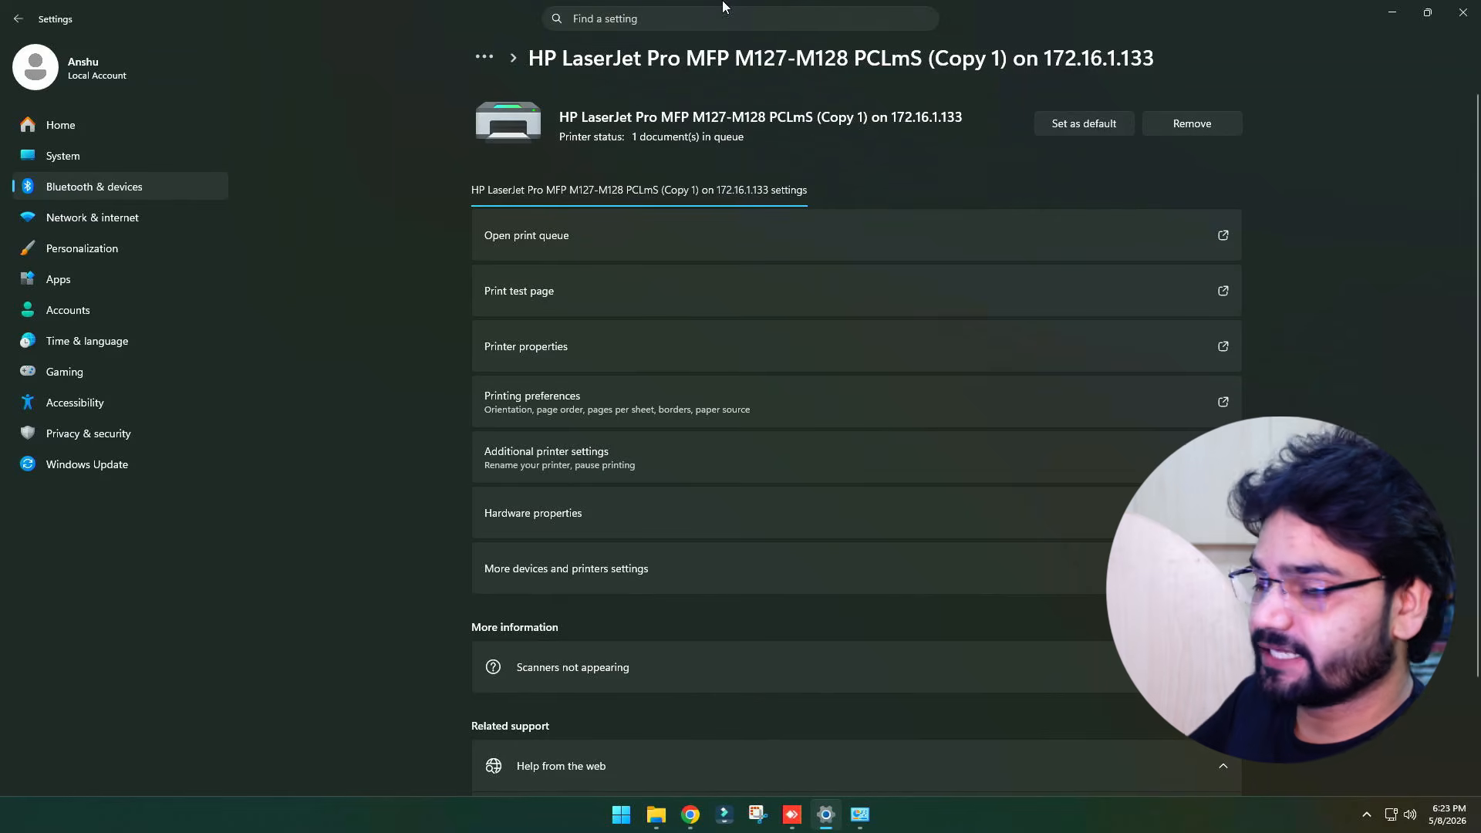
Close the Settings, Control Panel and File Explorer windows
left_click(1464, 12)
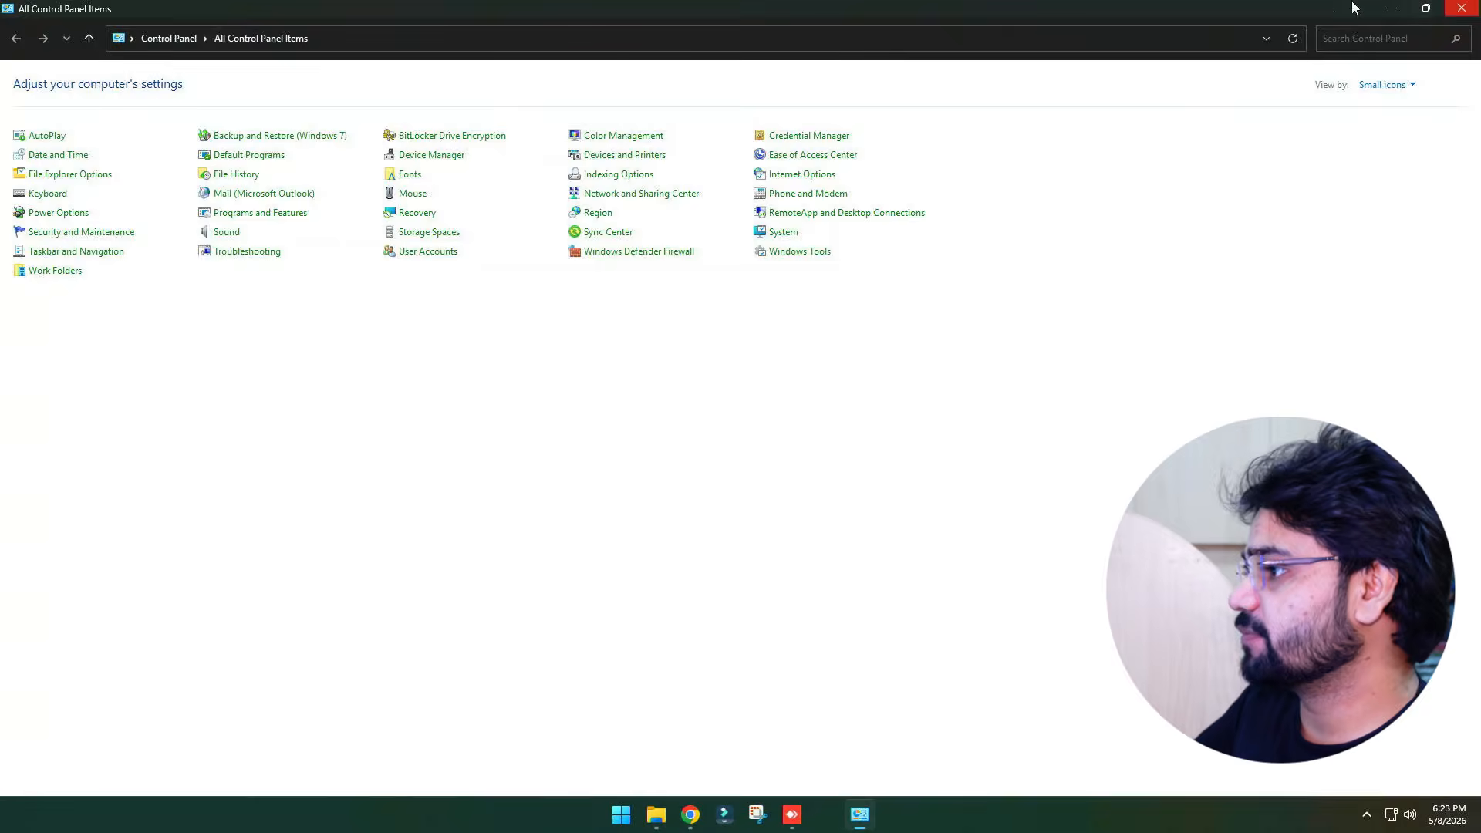
left_click(1470, 12)
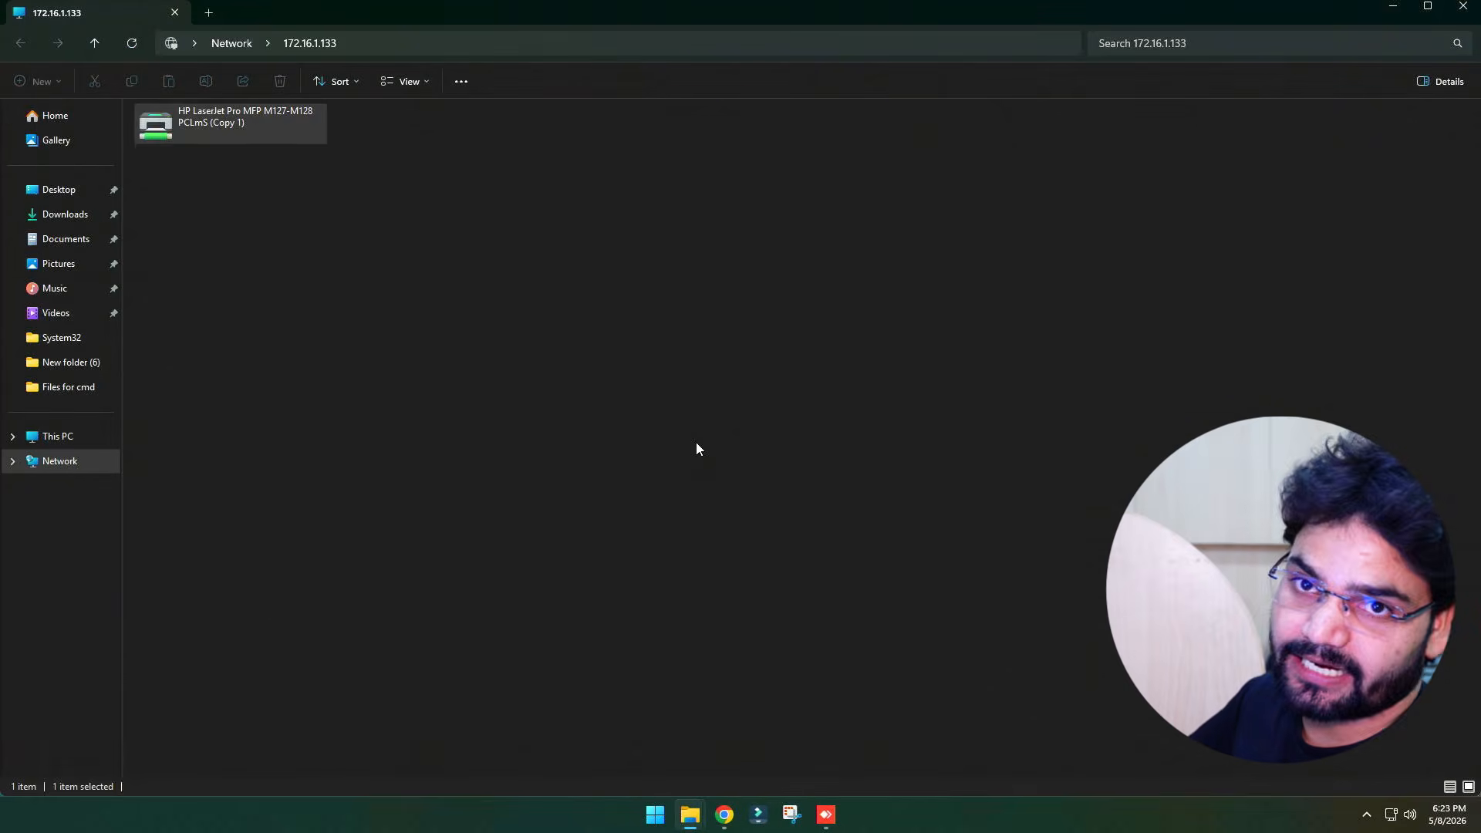
left_click(1464, 9)
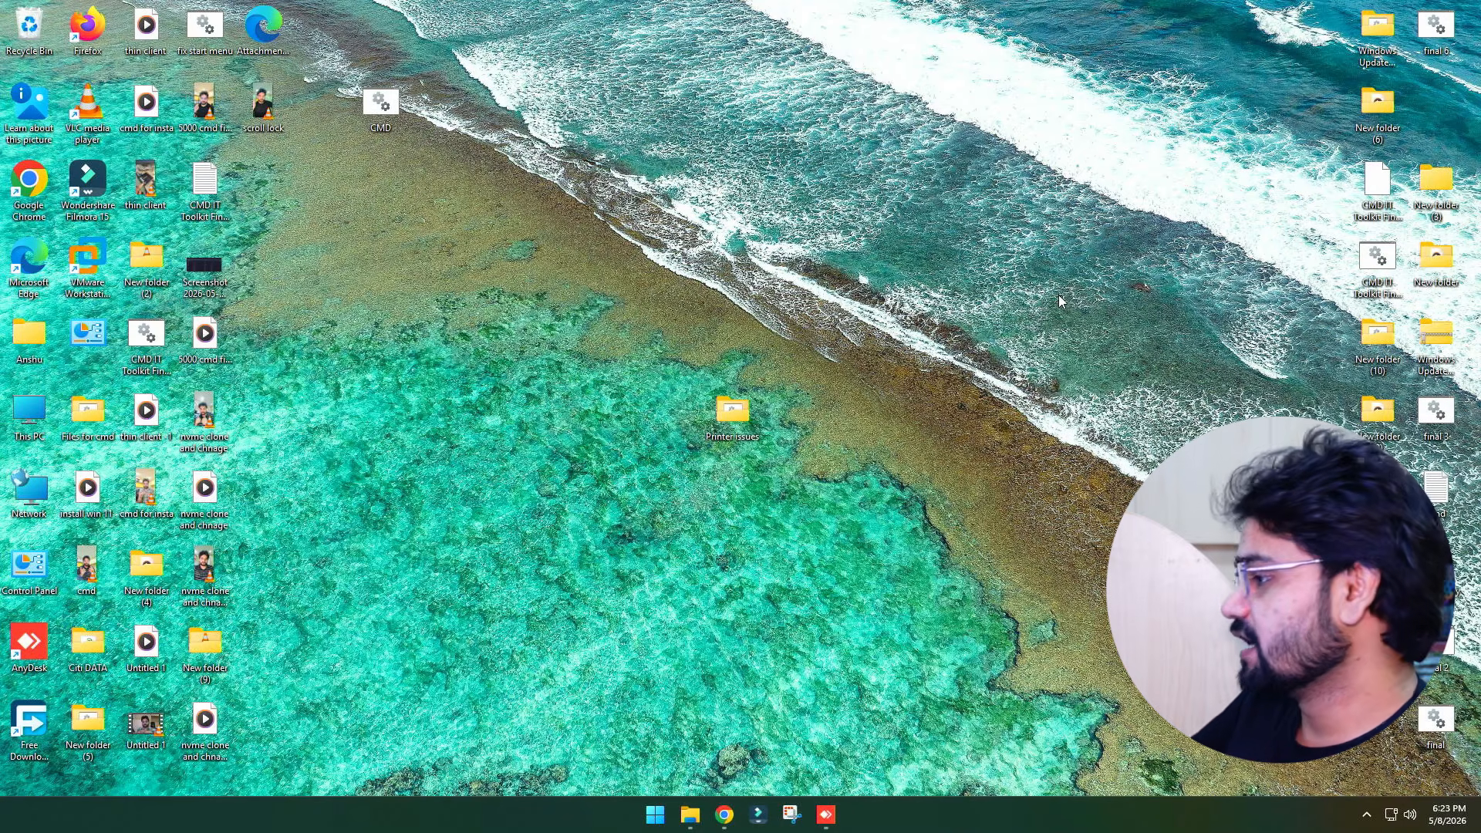
Move the Printer issues folder on the desktop and open it
left_click_drag(721, 406, 606, 157)
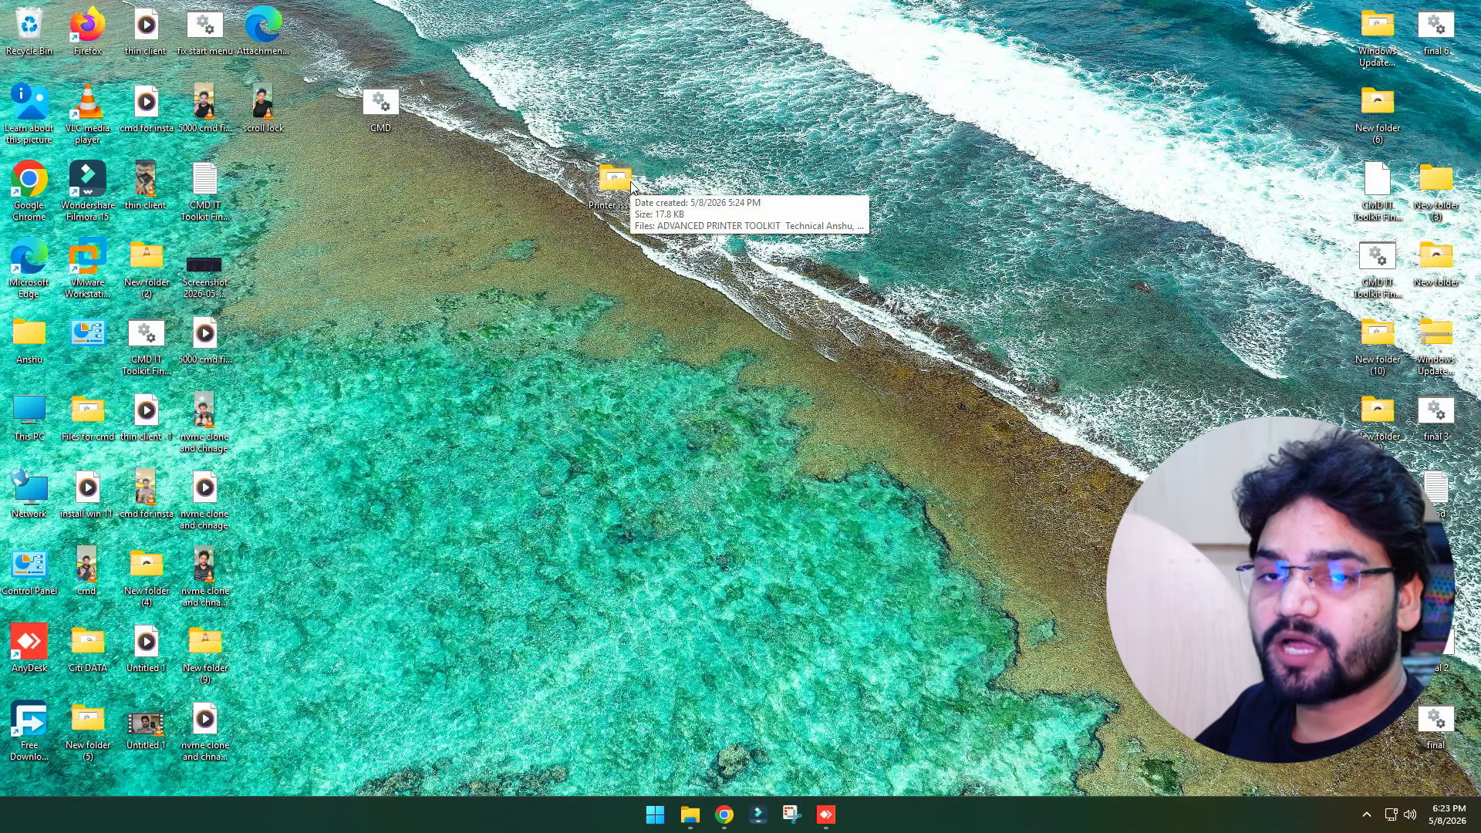
double_click(613, 182)
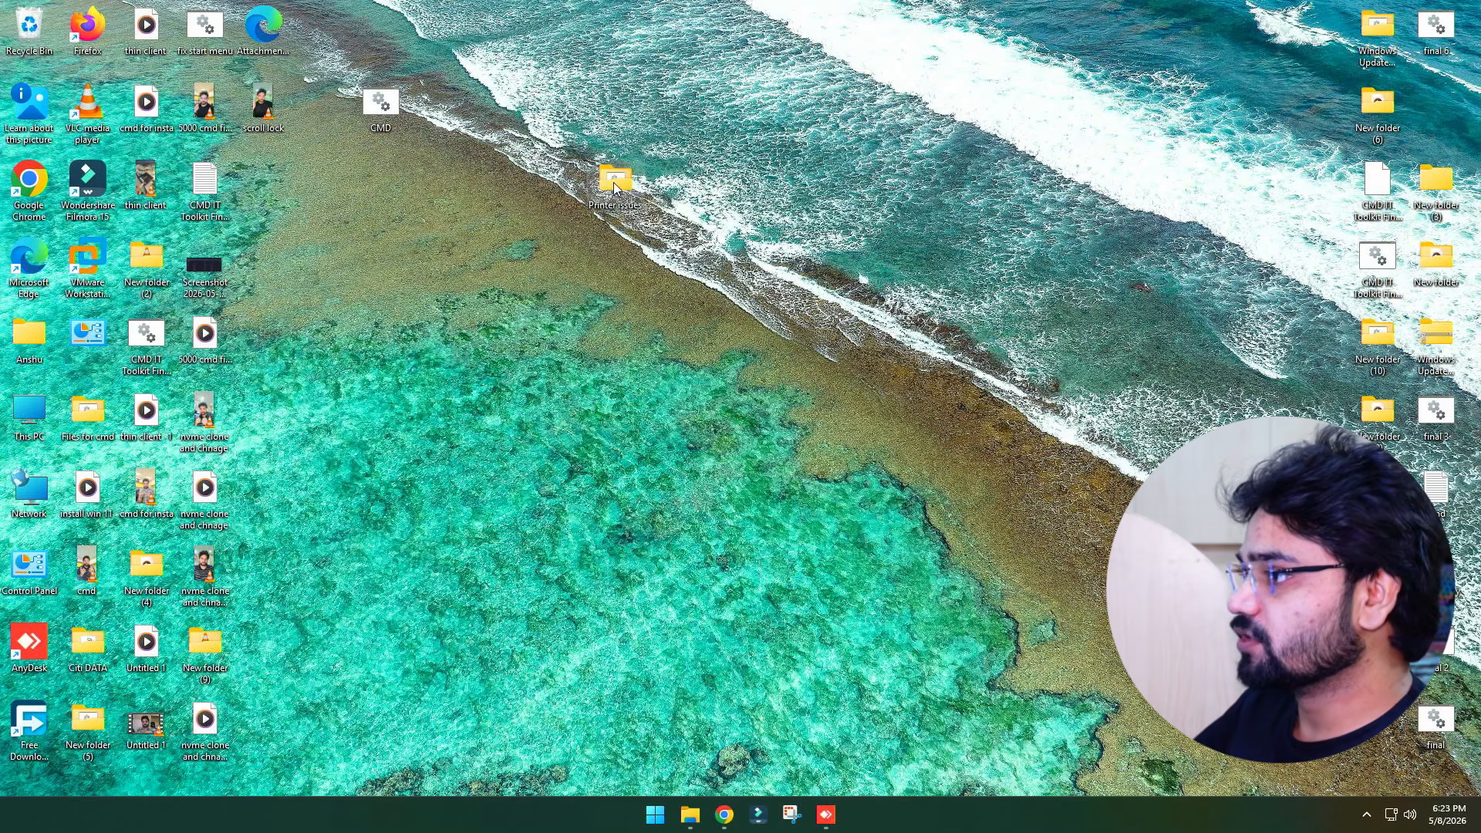
key("ctrl+a")
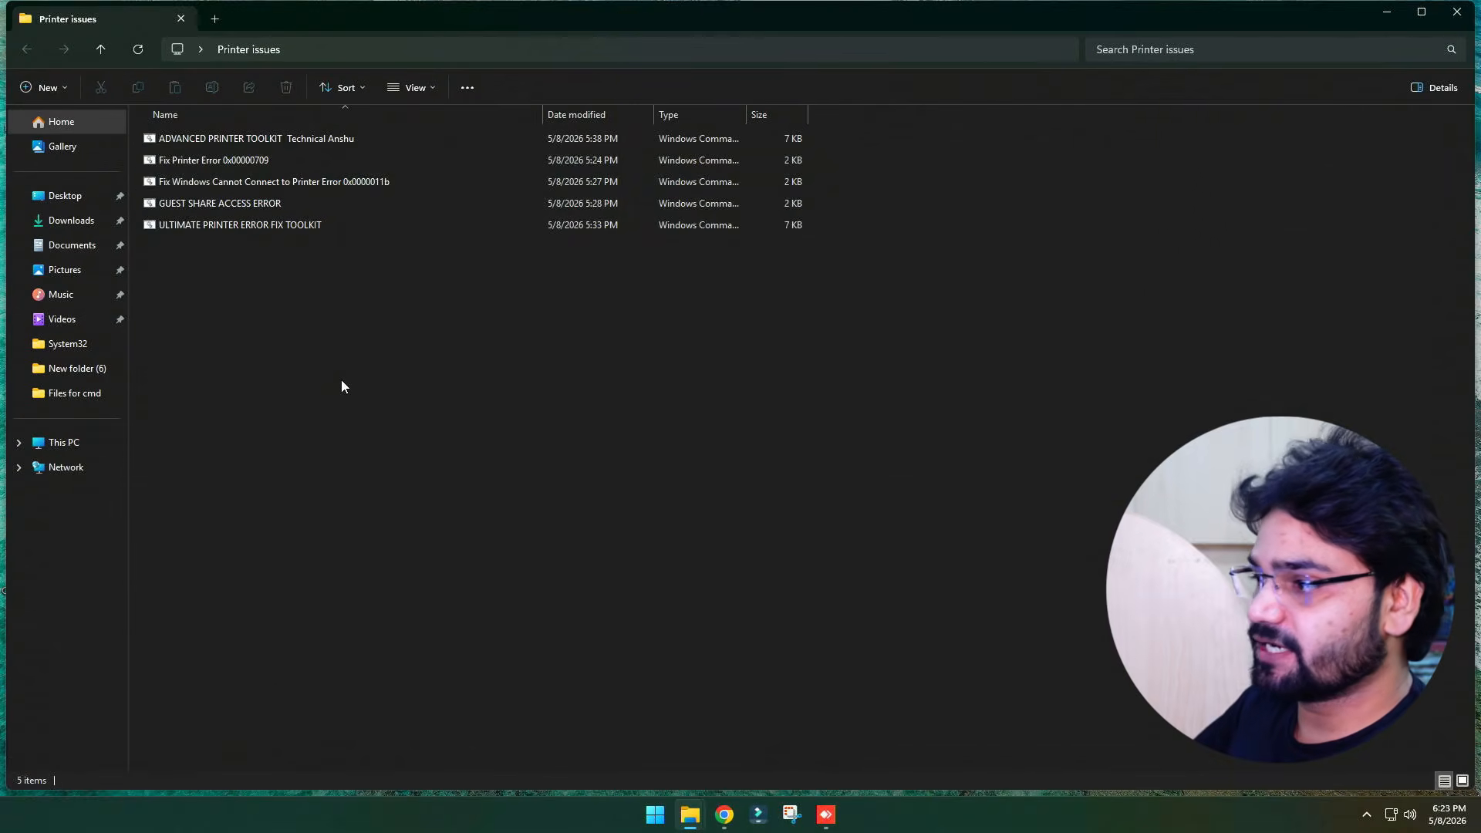
key("super+d")
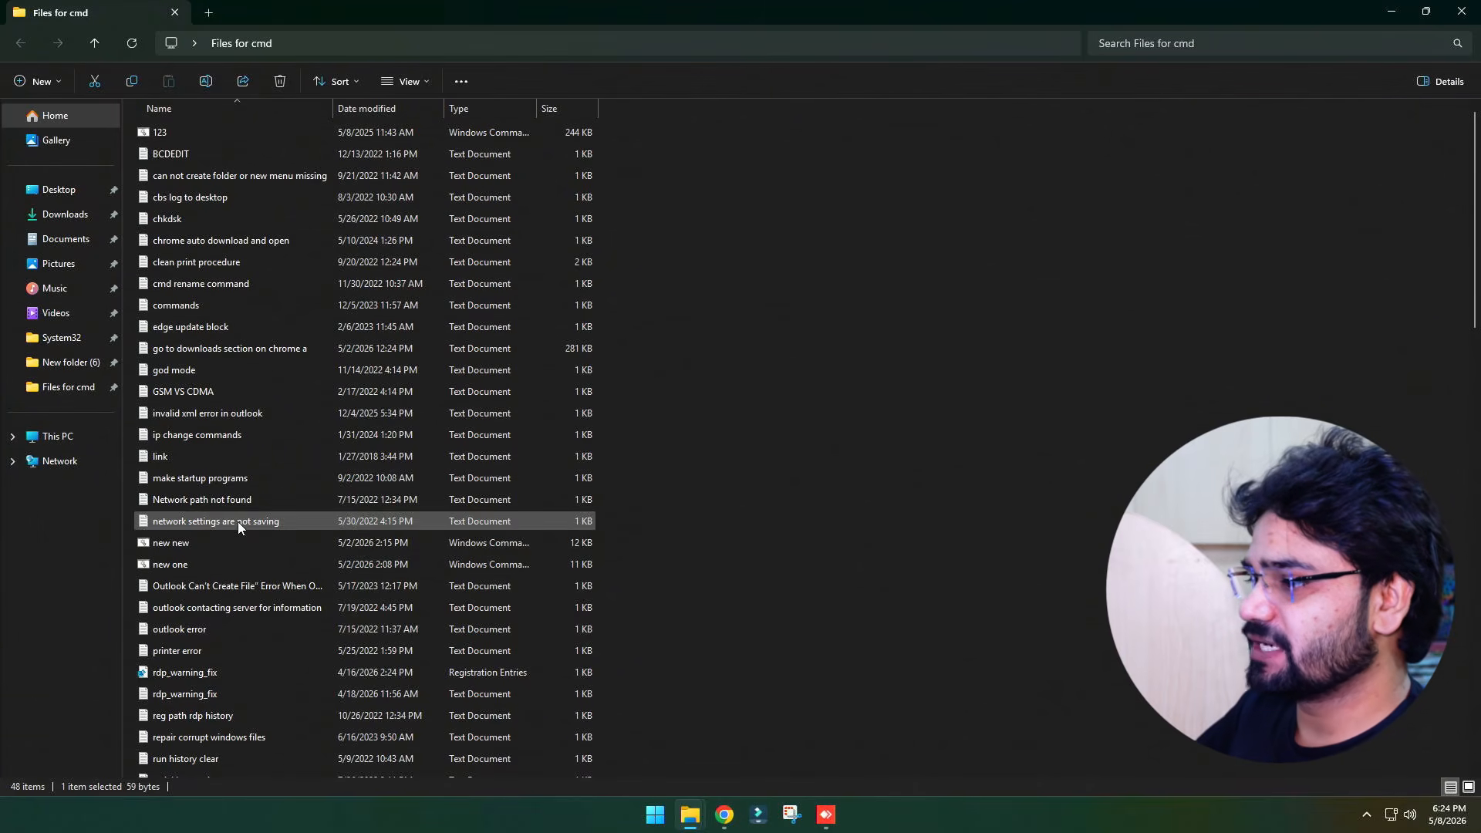
Open the printer error notes file from the Files for cmd folder and read it
left_click(183, 506)
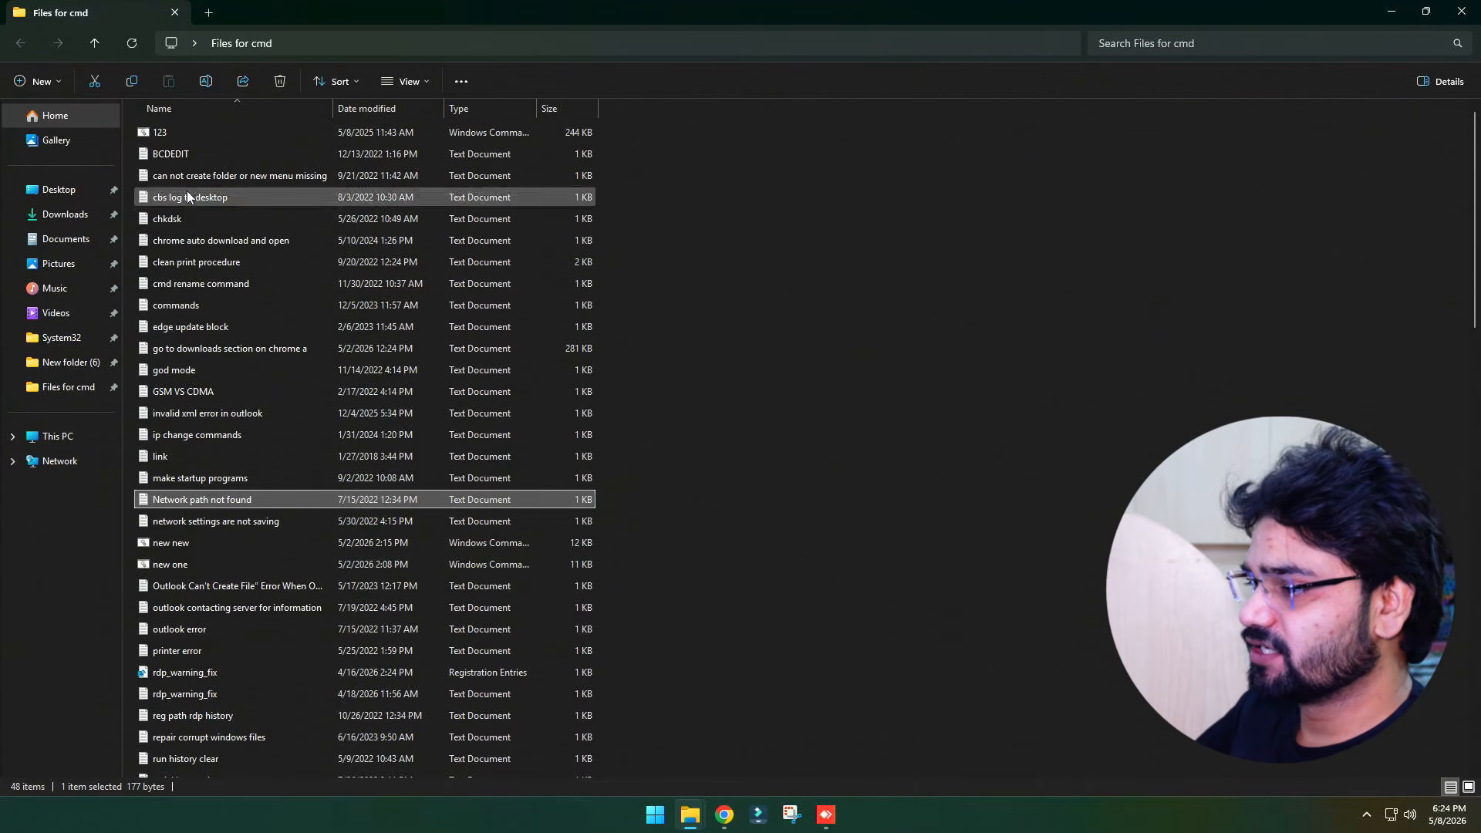
double_click(197, 655)
left_click_drag(543, 503, 118, 173)
left_click_drag(532, 346, 240, 247)
left_click(779, 270)
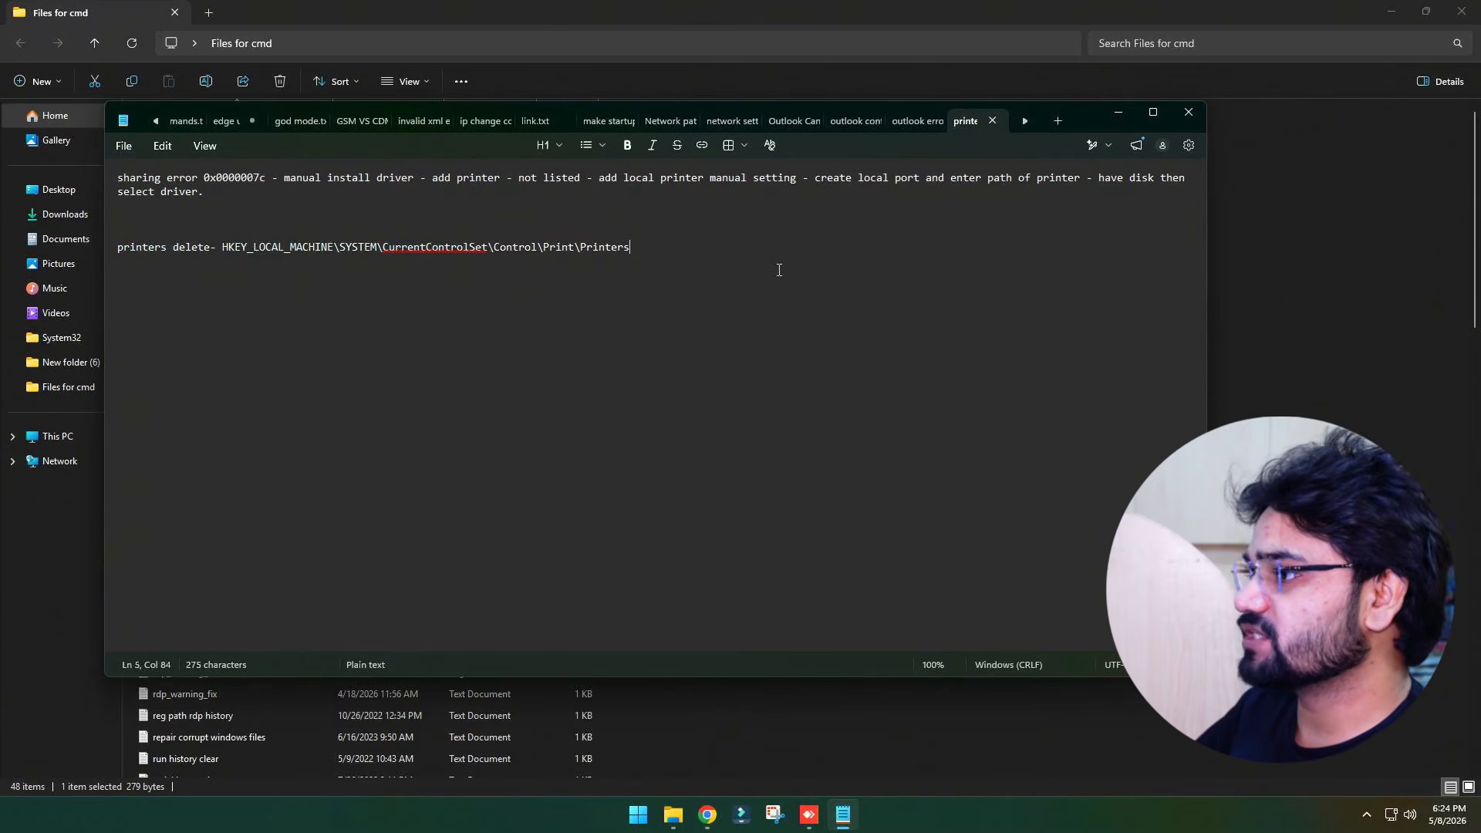
left_click(1188, 112)
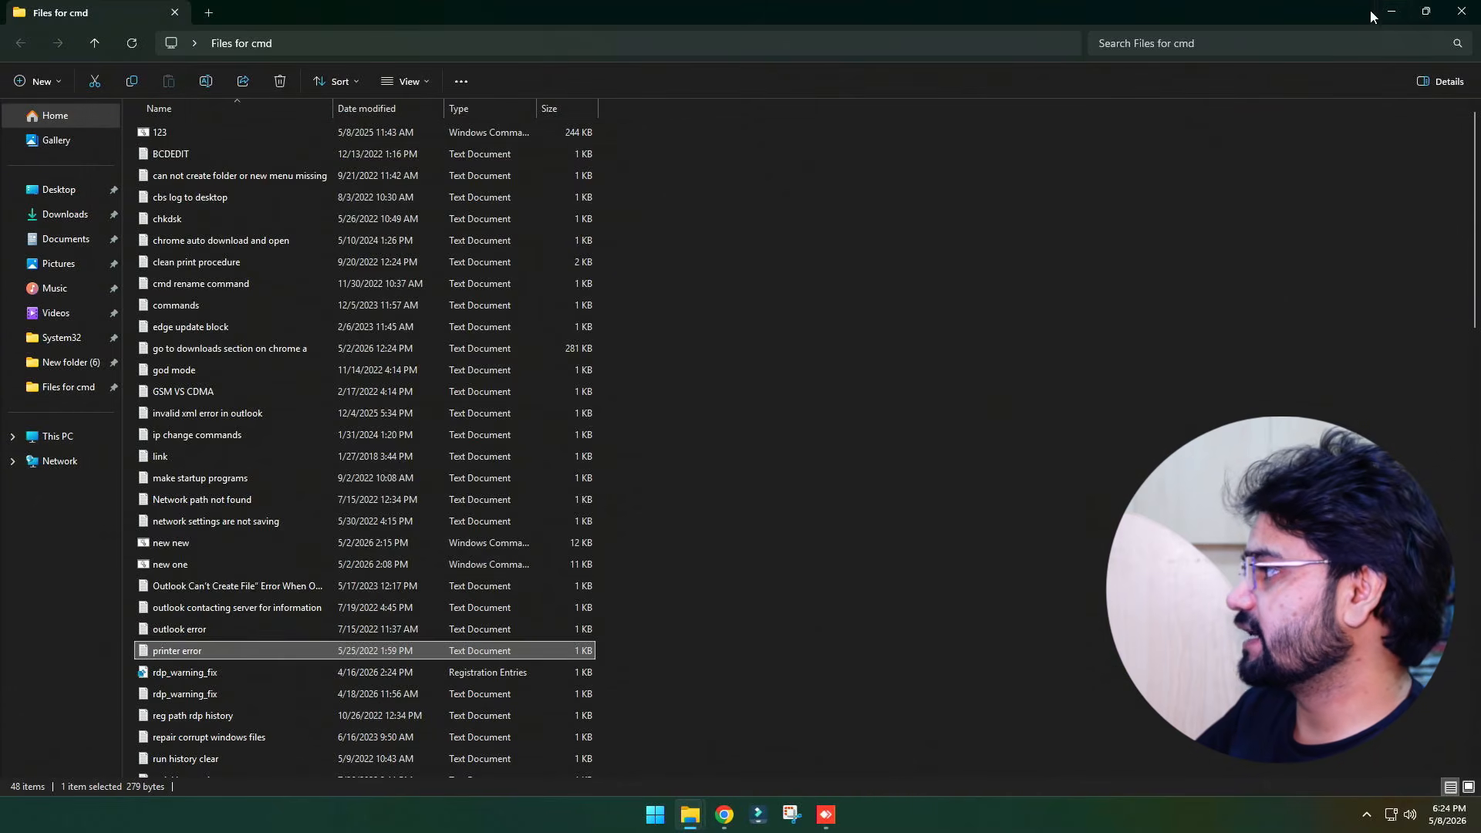
Open the Fix Printer Error 0x00000709 script from the Printer issues folder in Notepad and review its commands
left_click(1391, 11)
double_click(611, 181)
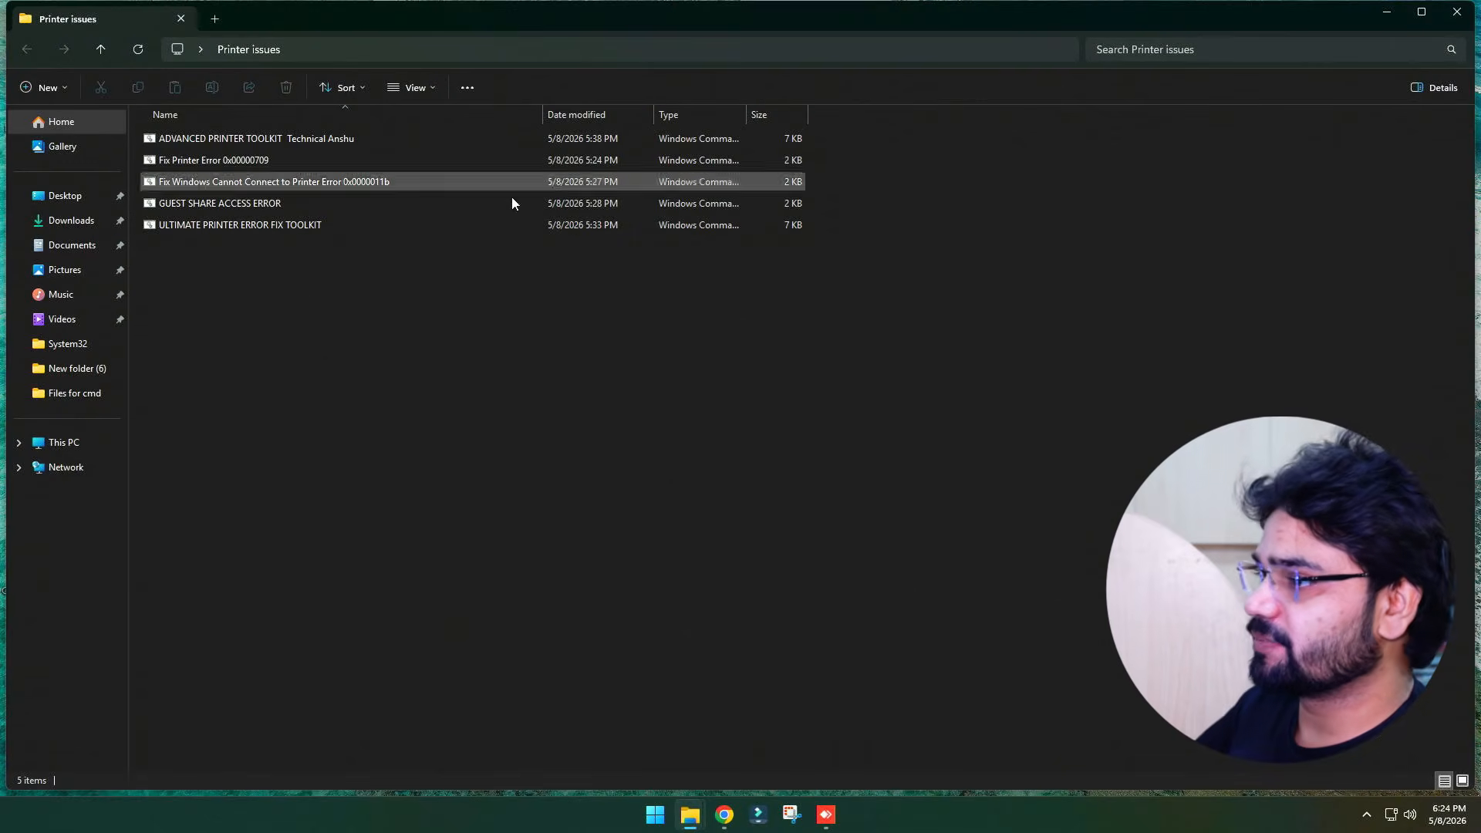
left_click(233, 161)
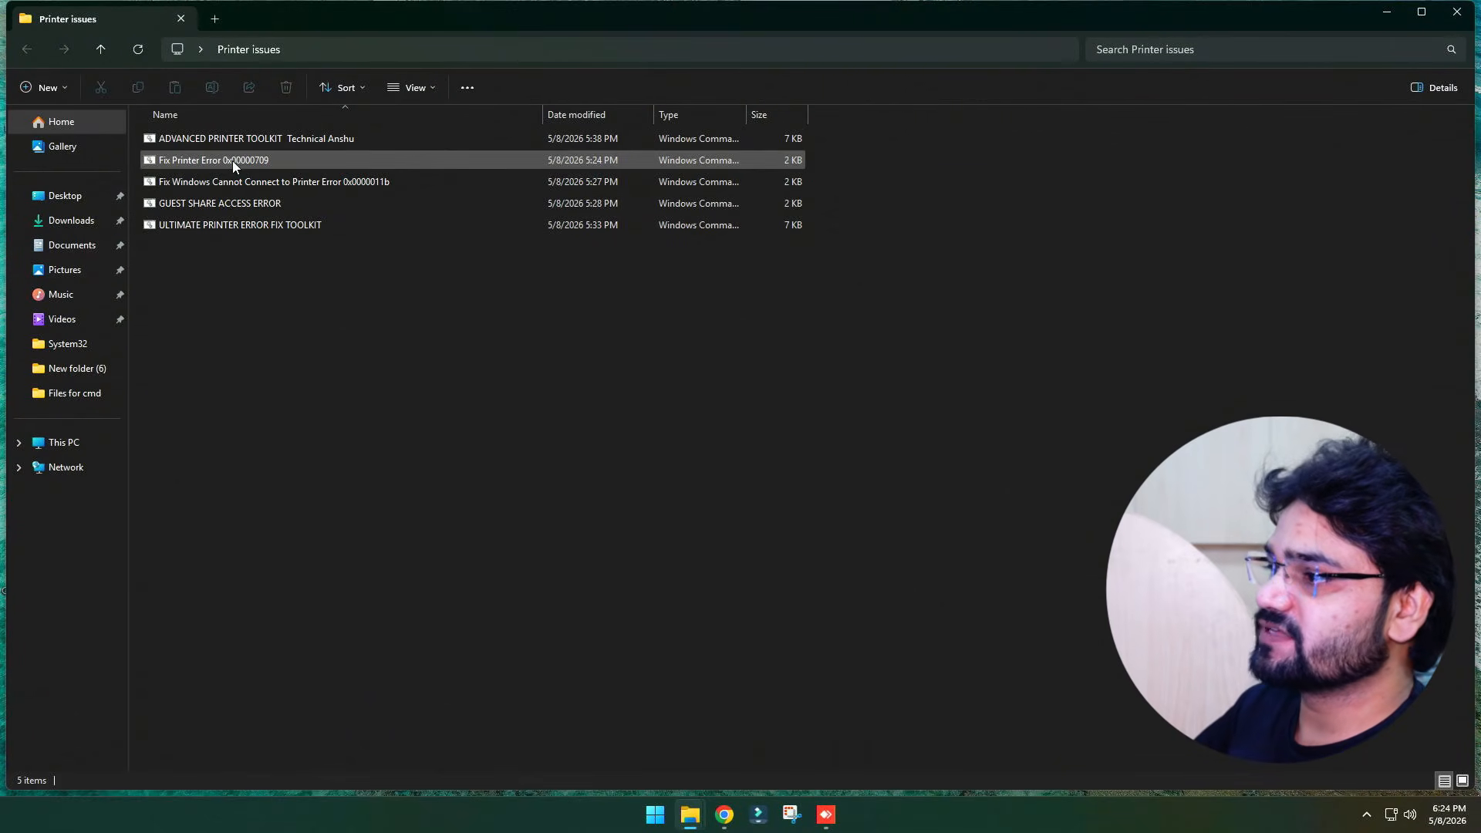
right_click(233, 160)
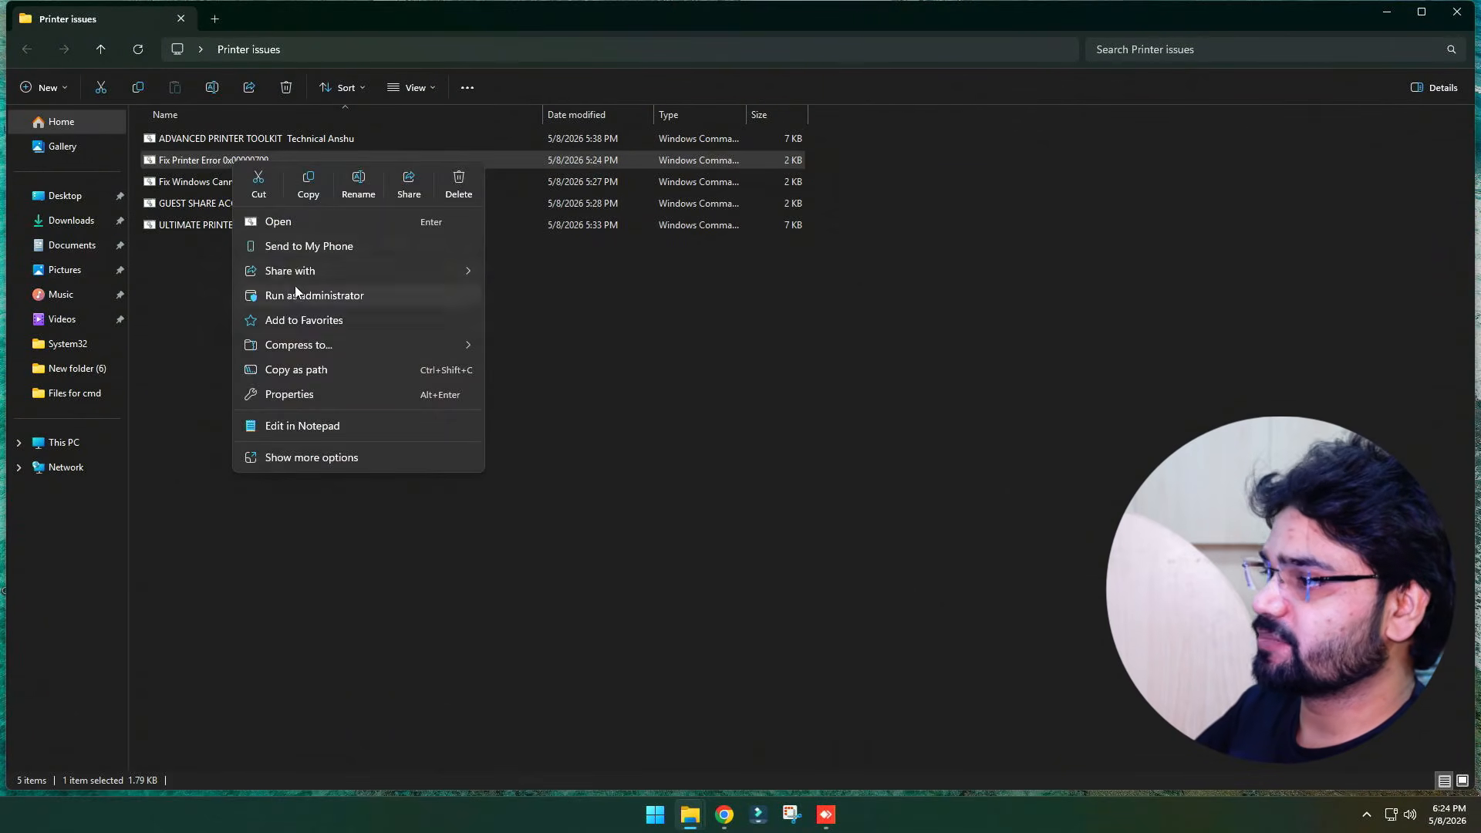
left_click(281, 427)
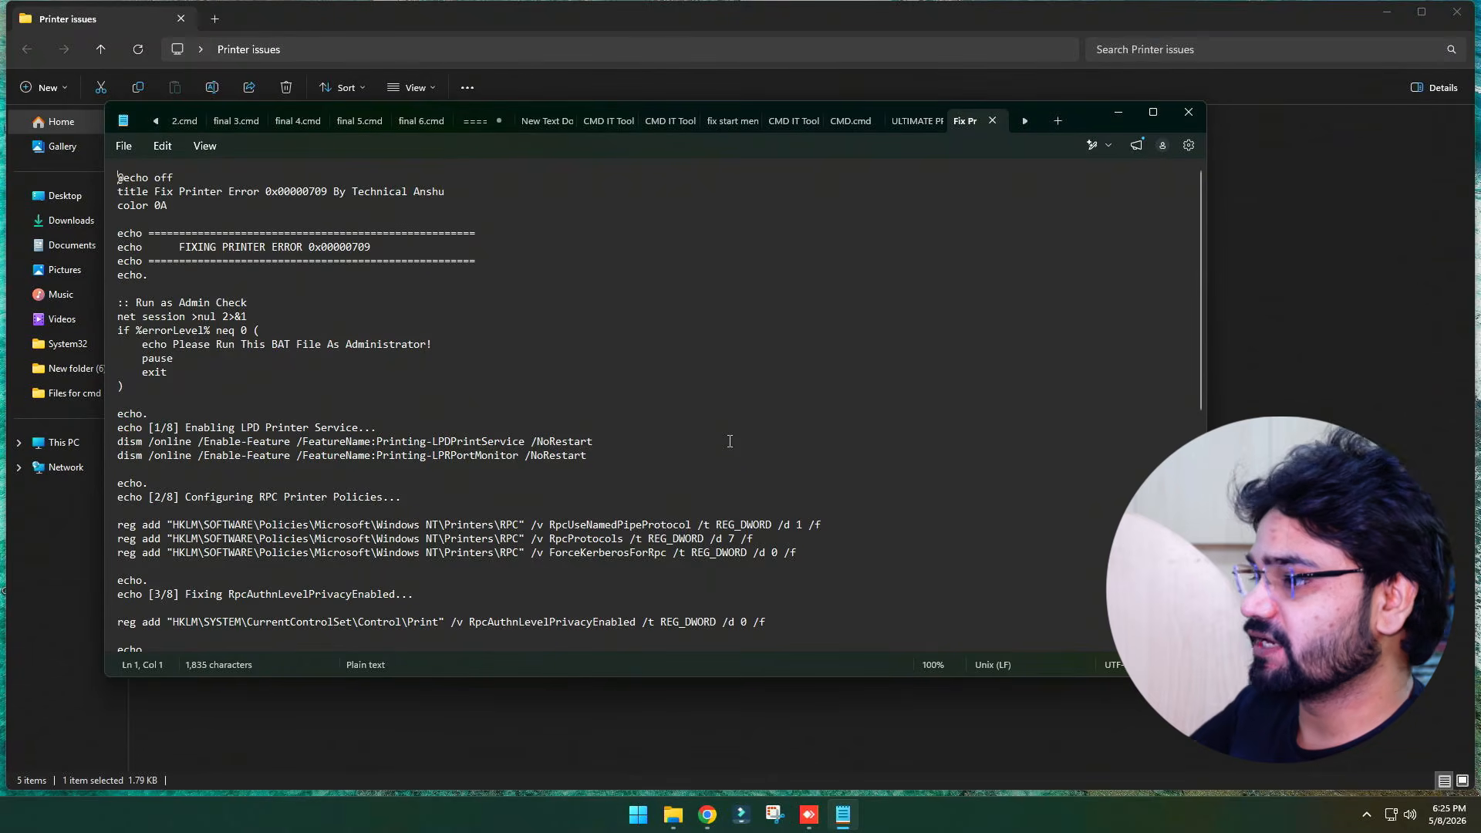
scroll(729, 441, "down", 3)
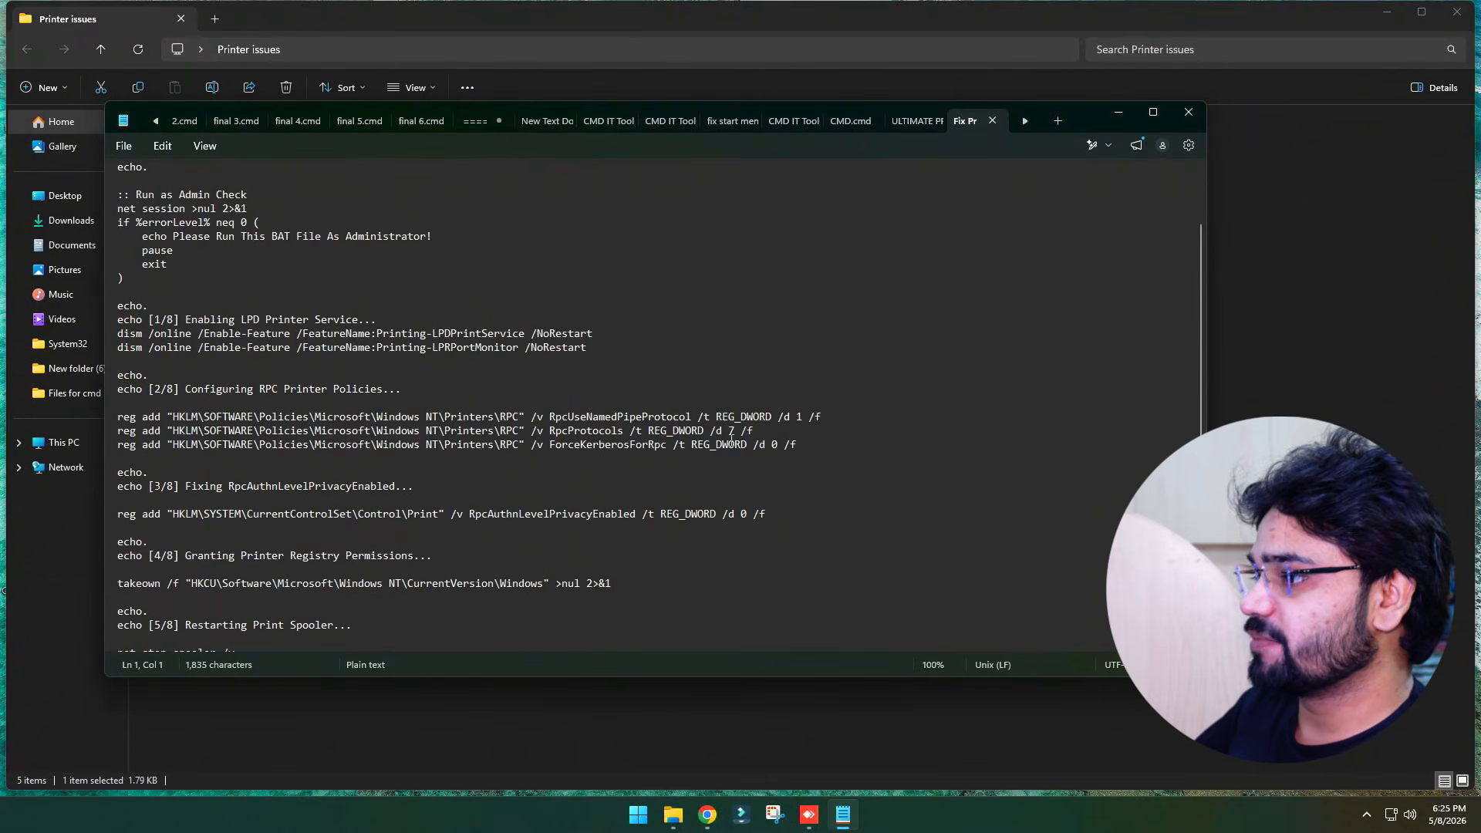
scroll(327, 353, "down", 2)
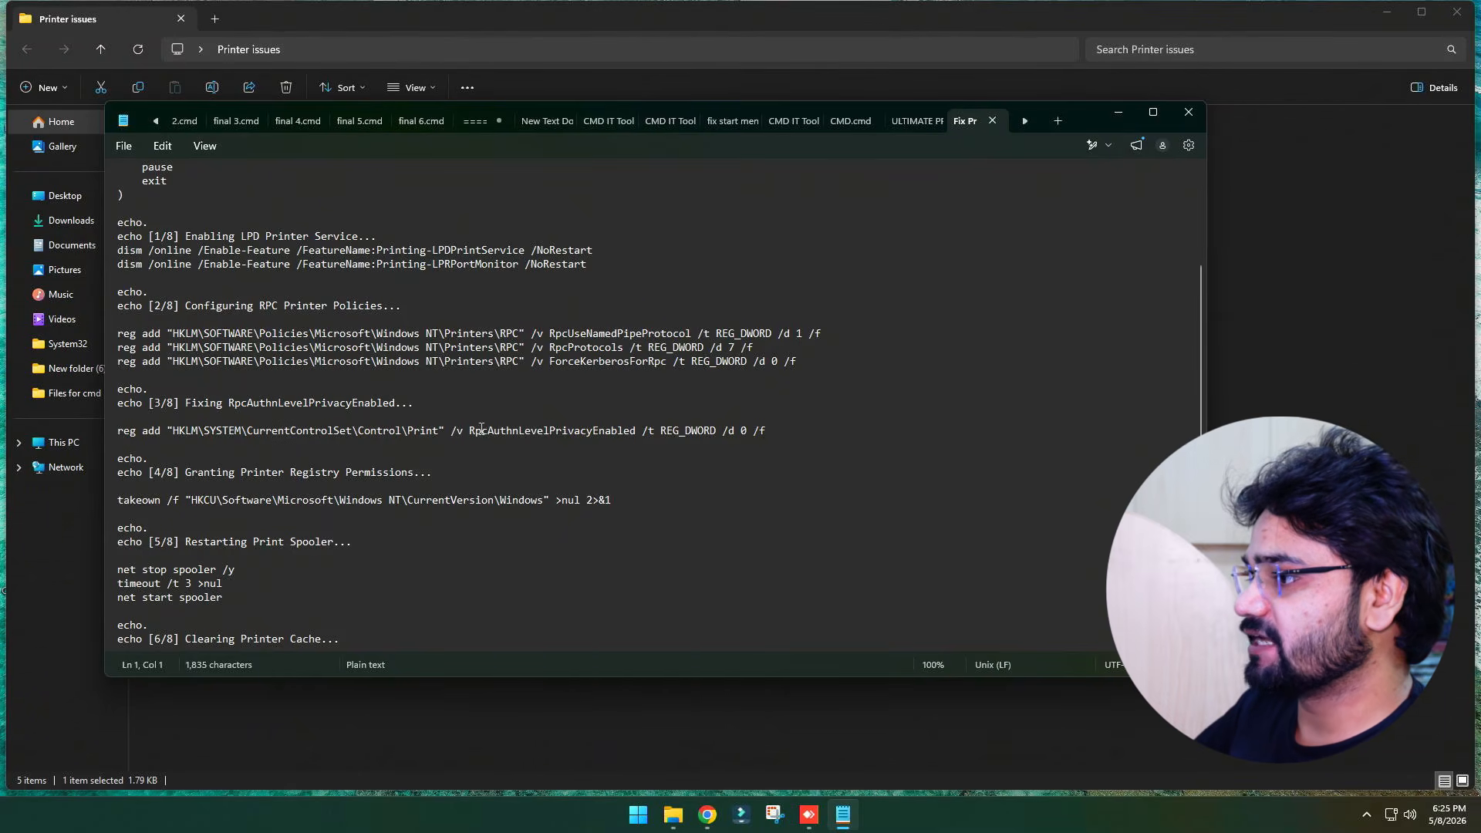
left_click_drag(469, 431, 640, 436)
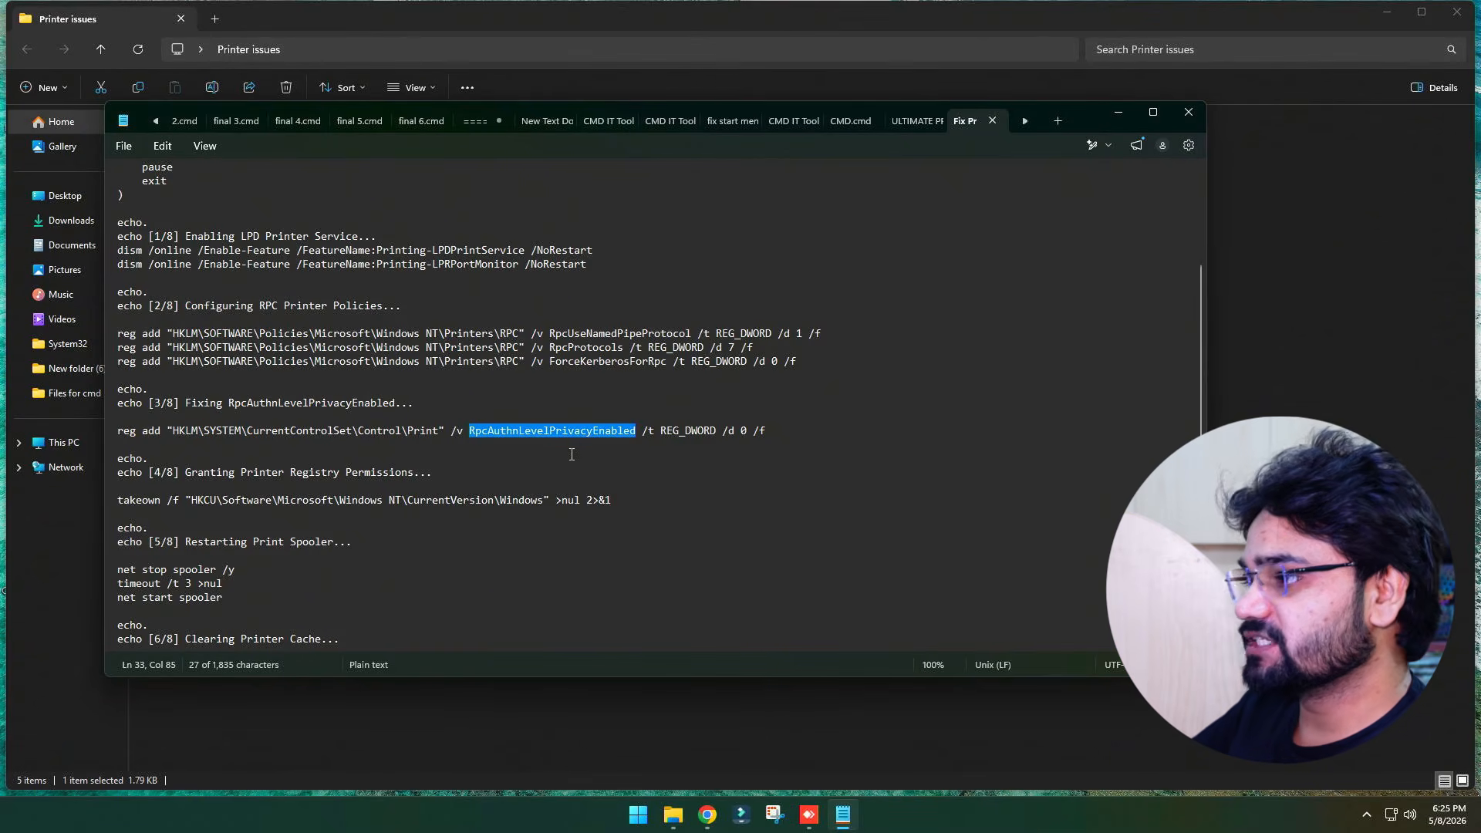
scroll(572, 453, "down", 3)
scroll(571, 453, "up", 6)
left_click(1189, 112)
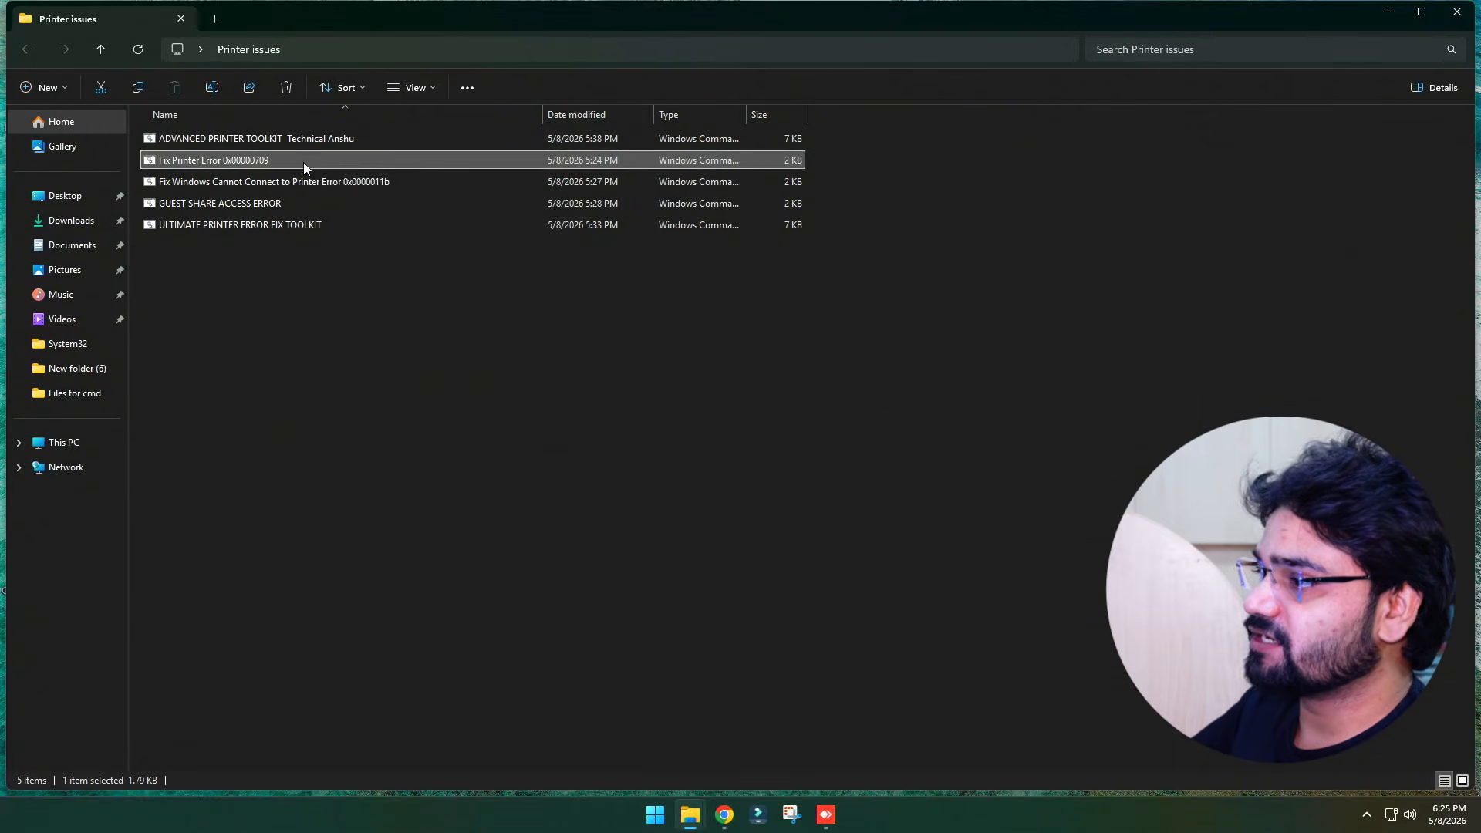
Run the Fix Printer Error 0x00000709 script as administrator, allowing the security warning and elevation prompt
right_click(304, 162)
left_click(369, 297)
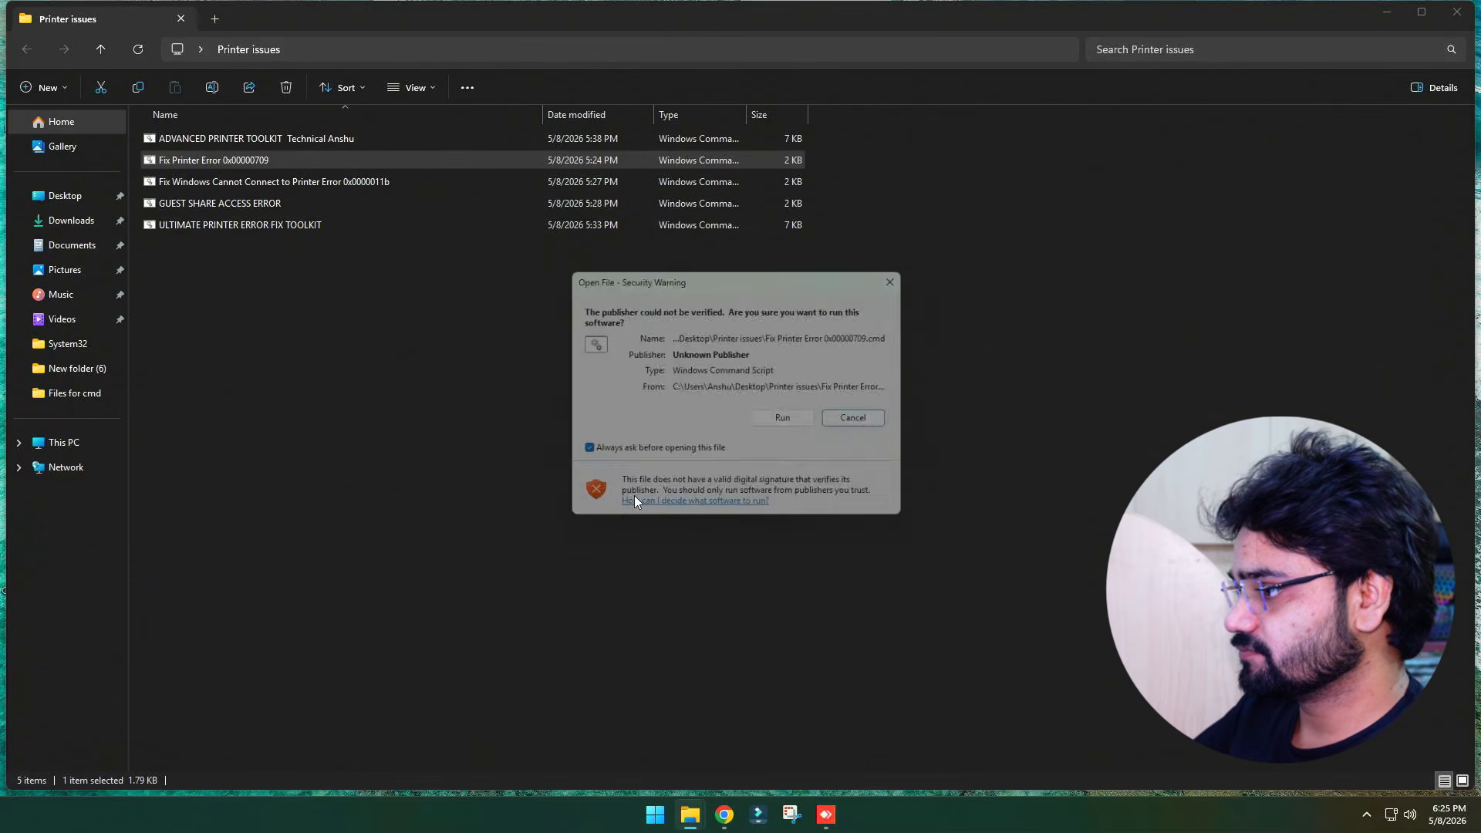
left_click(783, 421)
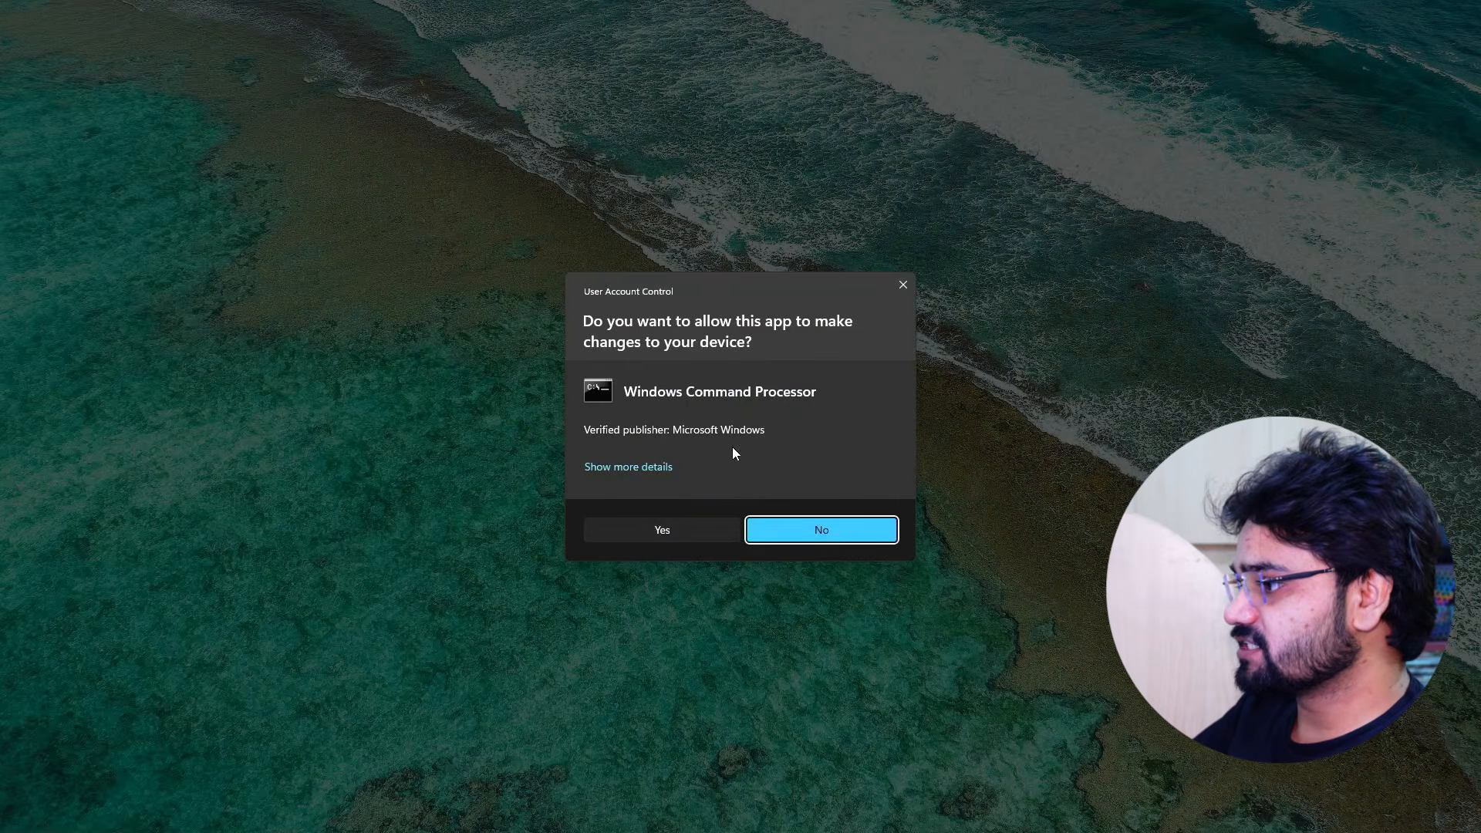
left_click(657, 531)
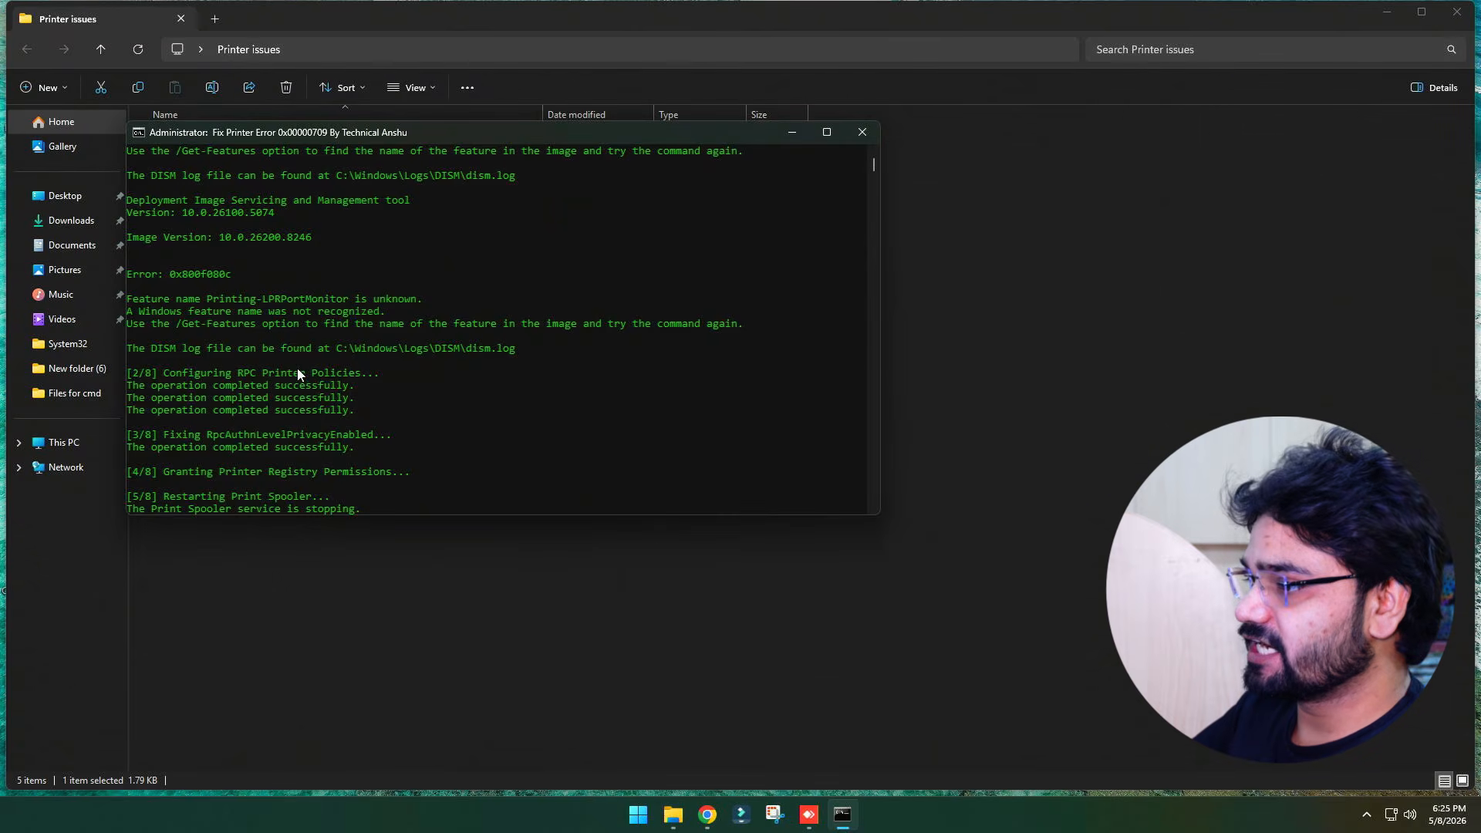
left_click_drag(357, 410, 106, 365)
left_click(283, 398)
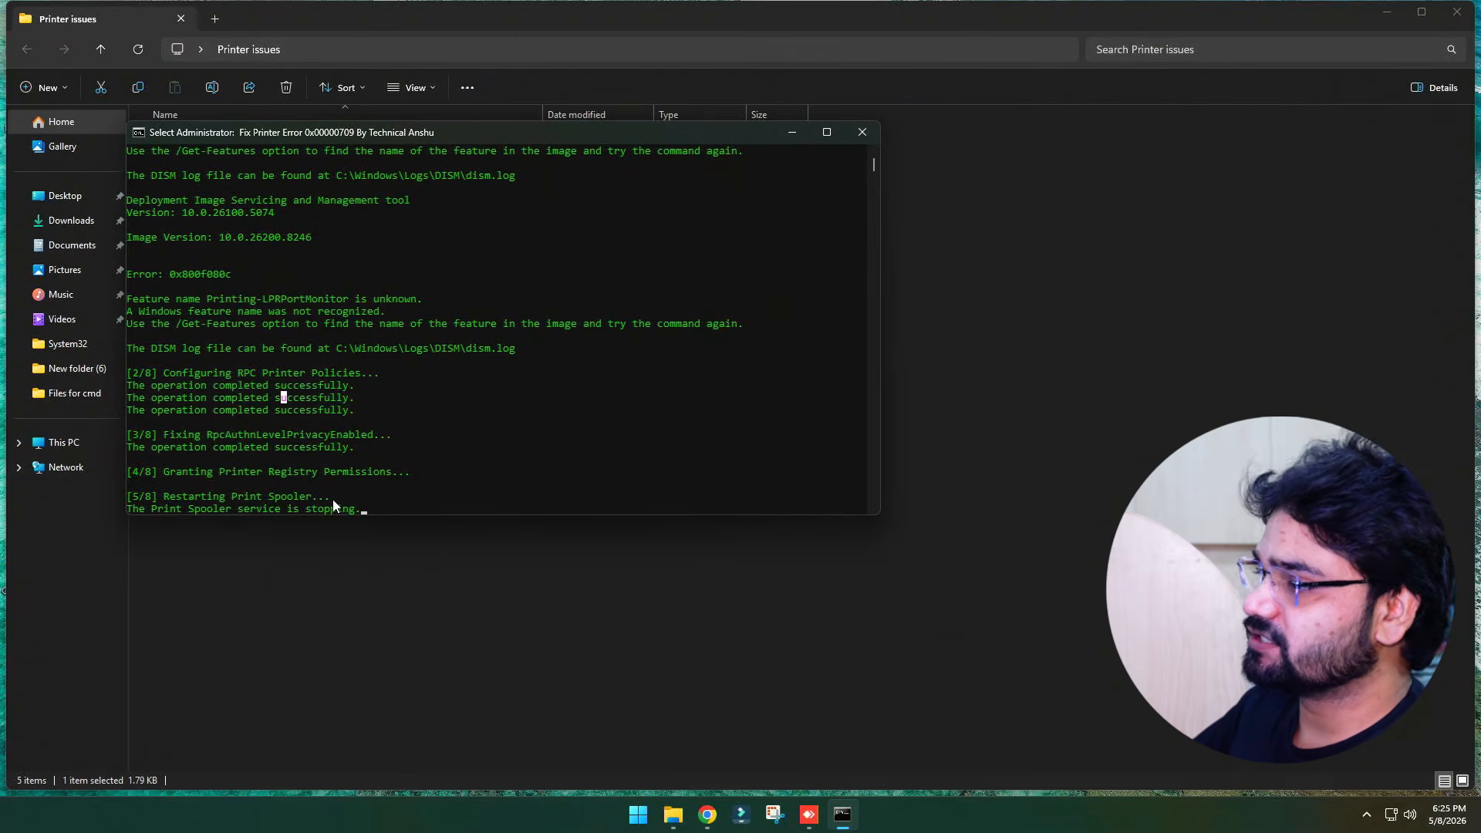
Let the Fix Printer Error 0x00000709 script finish its eight stages and dismiss its closing prompt
scroll(293, 415, "down", 5)
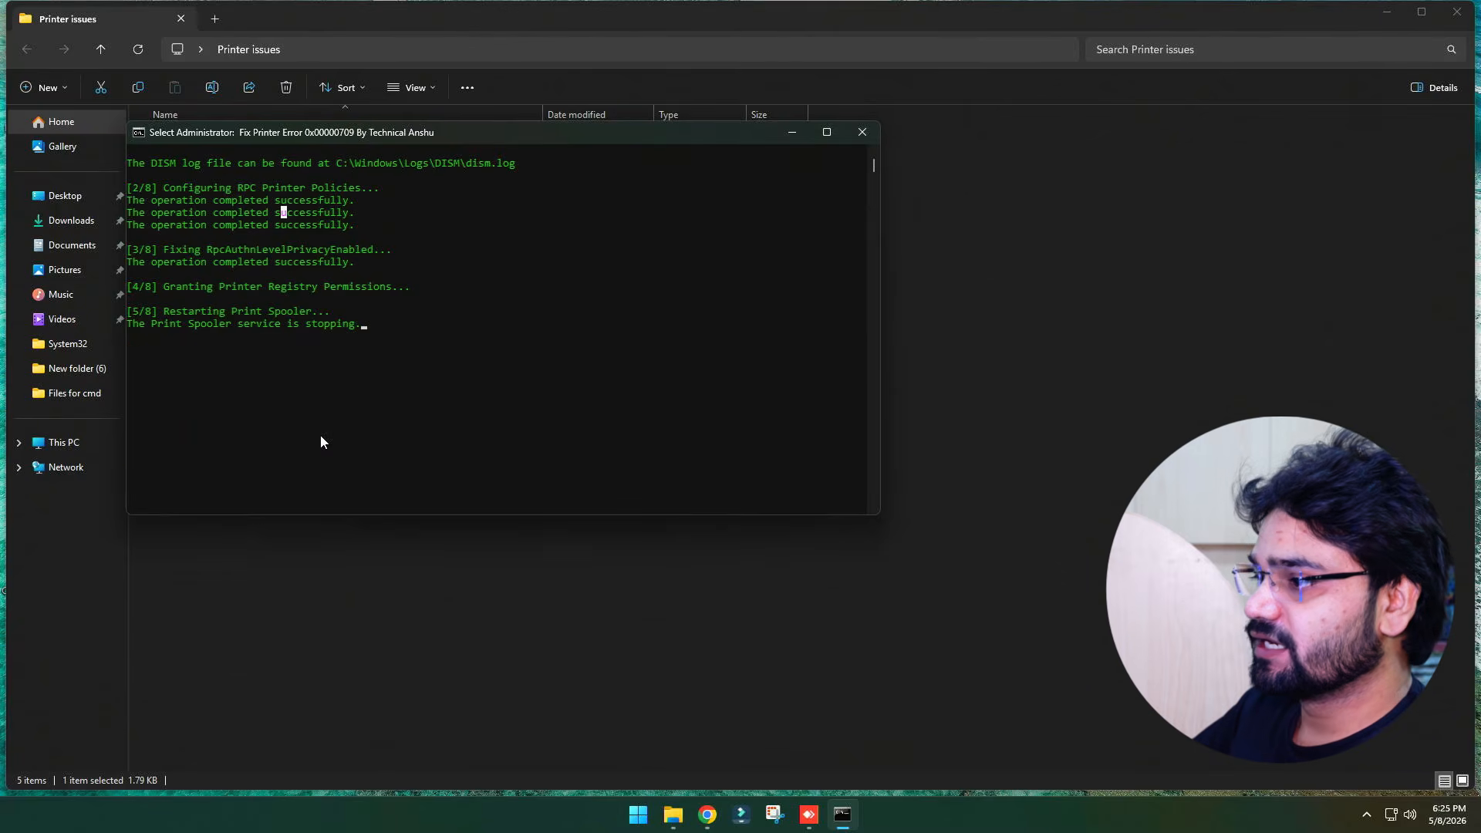
key("Return")
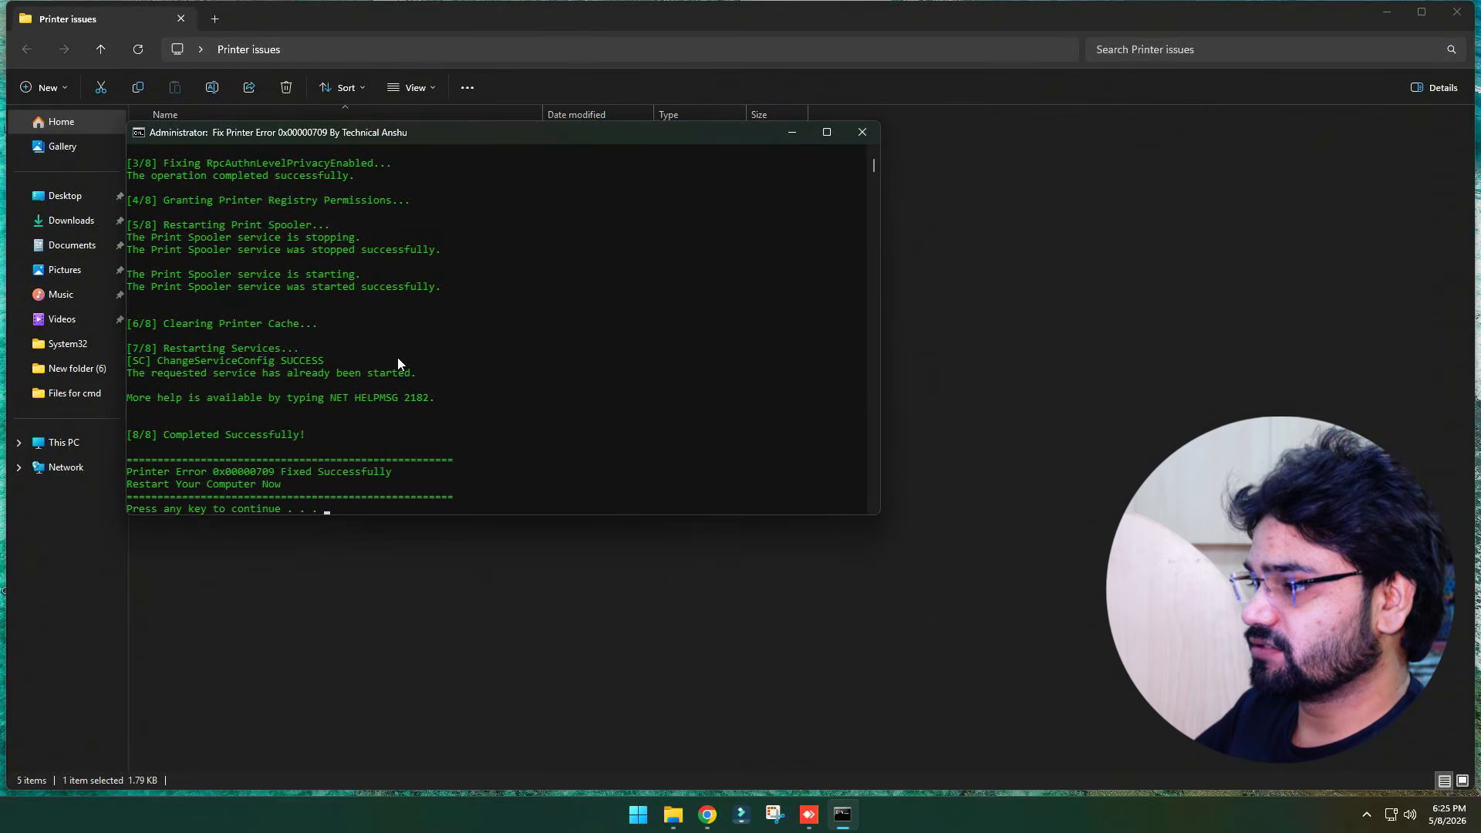
key("Return")
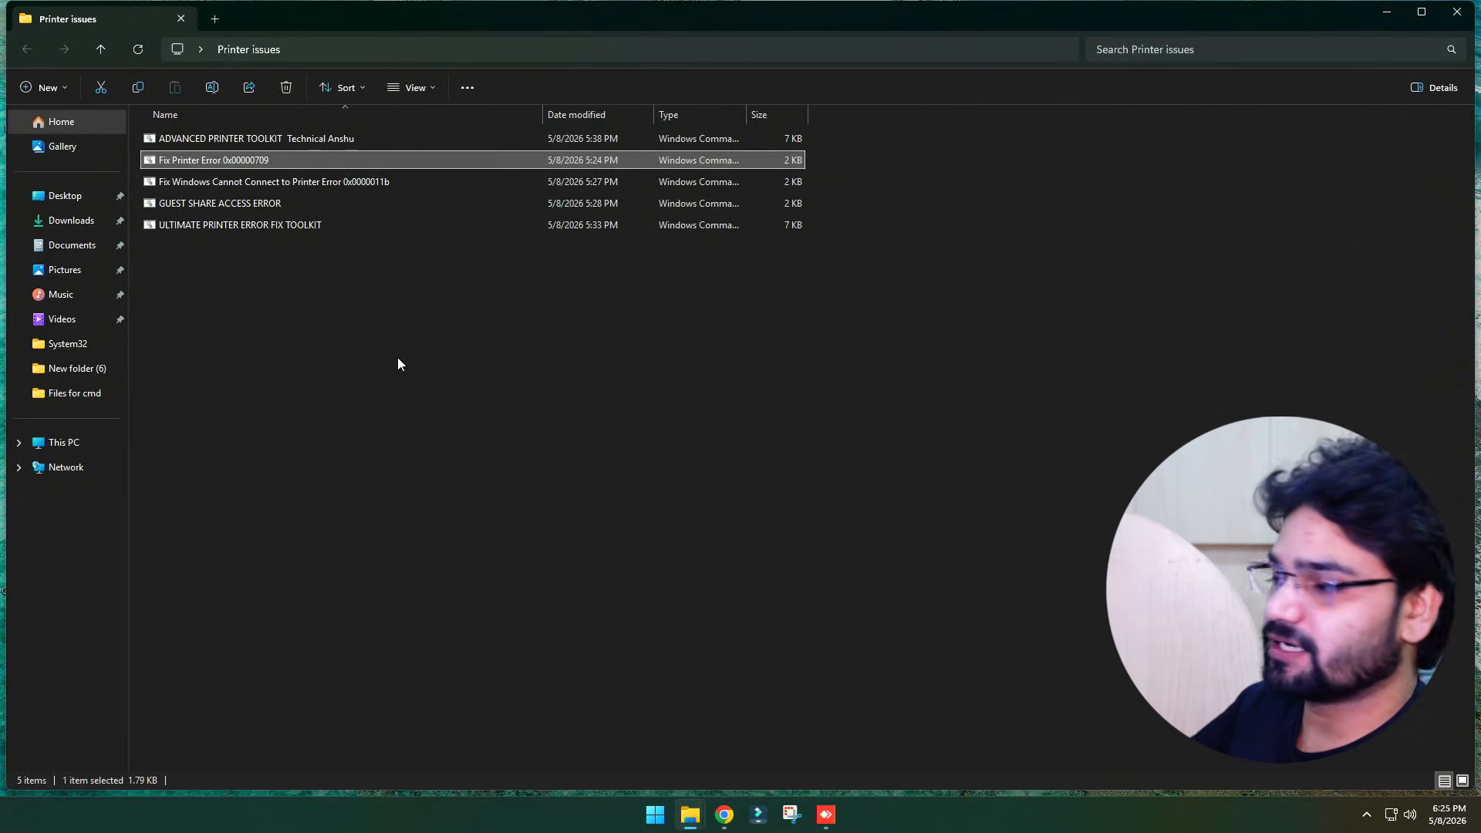
Print a test page from the HP LaserJet Pro MFP M127-M128 PCLmS test printer's settings and close Settings and Control Panel
key("super+r")
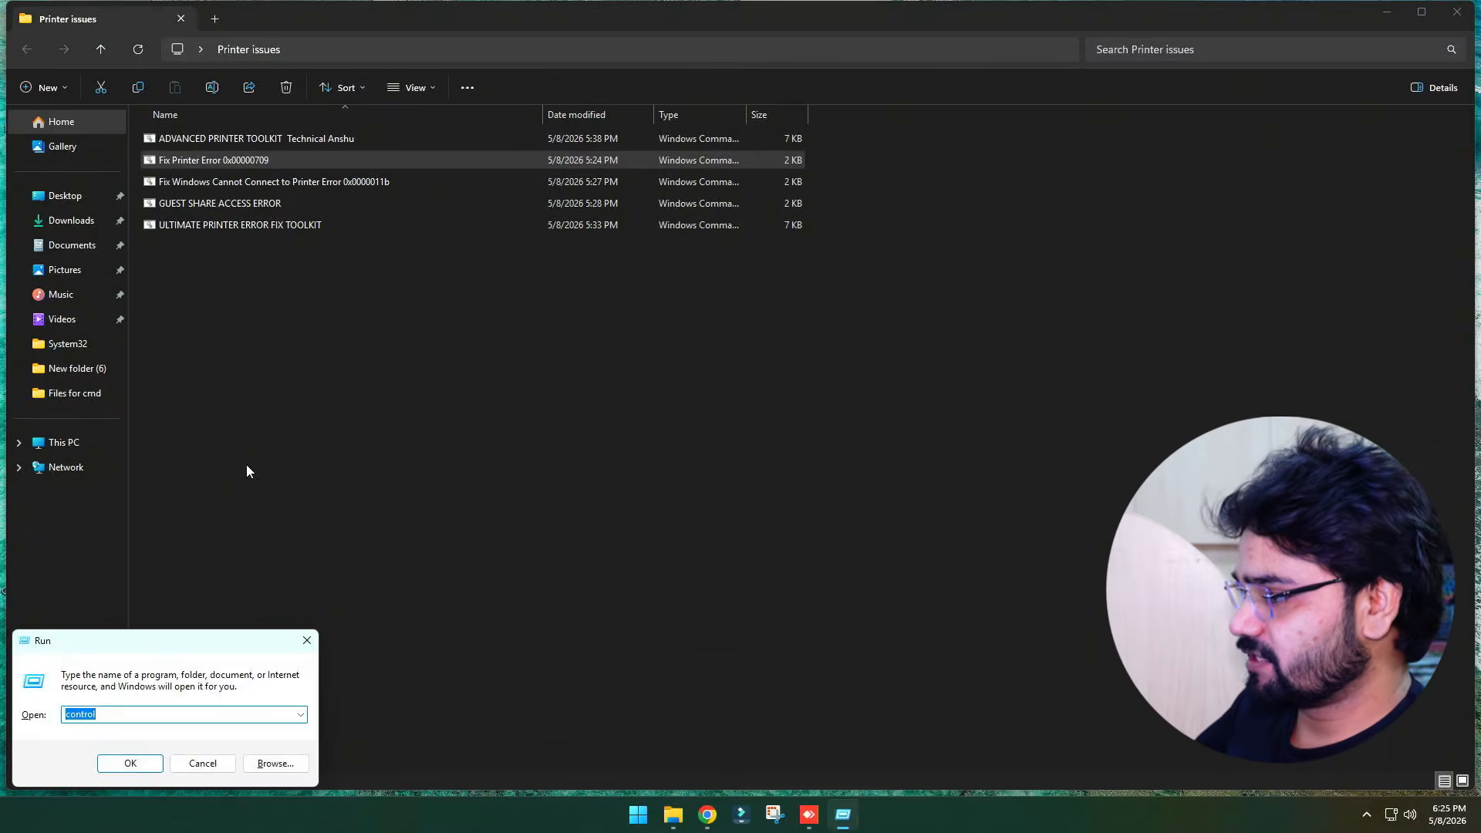
key("Return")
left_click(596, 164)
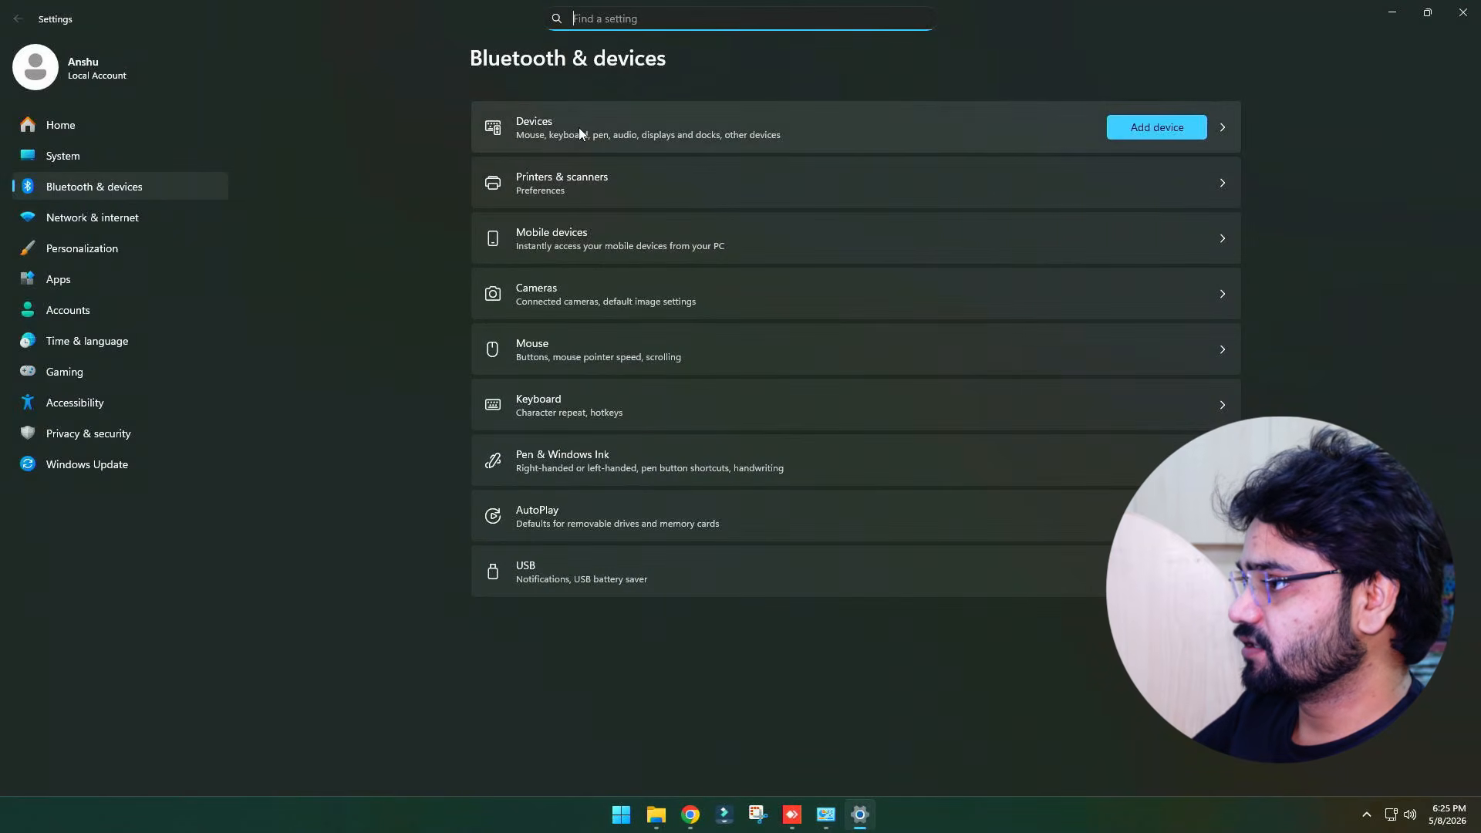
left_click(587, 190)
left_click(729, 228)
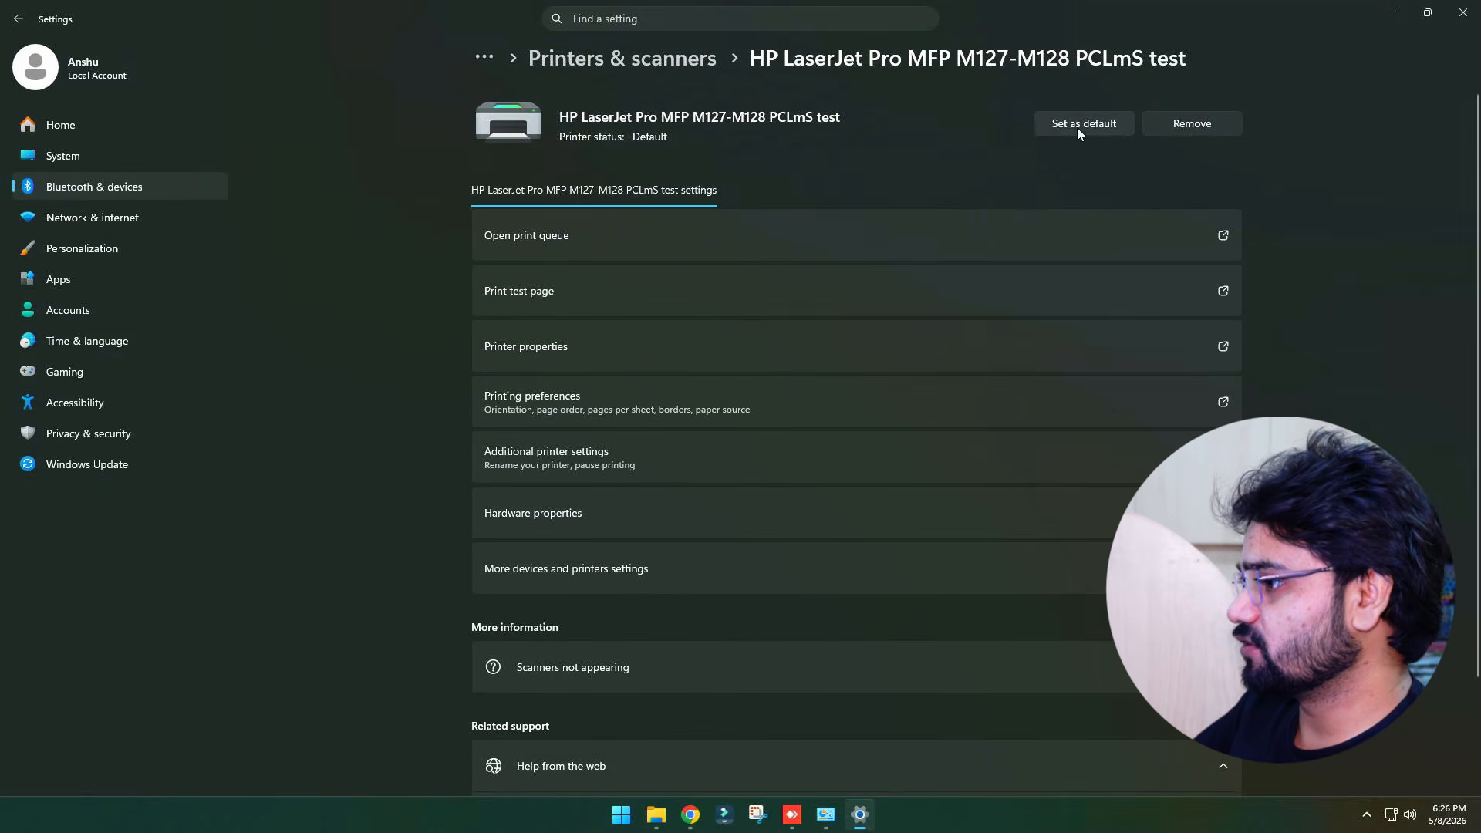
left_click(524, 304)
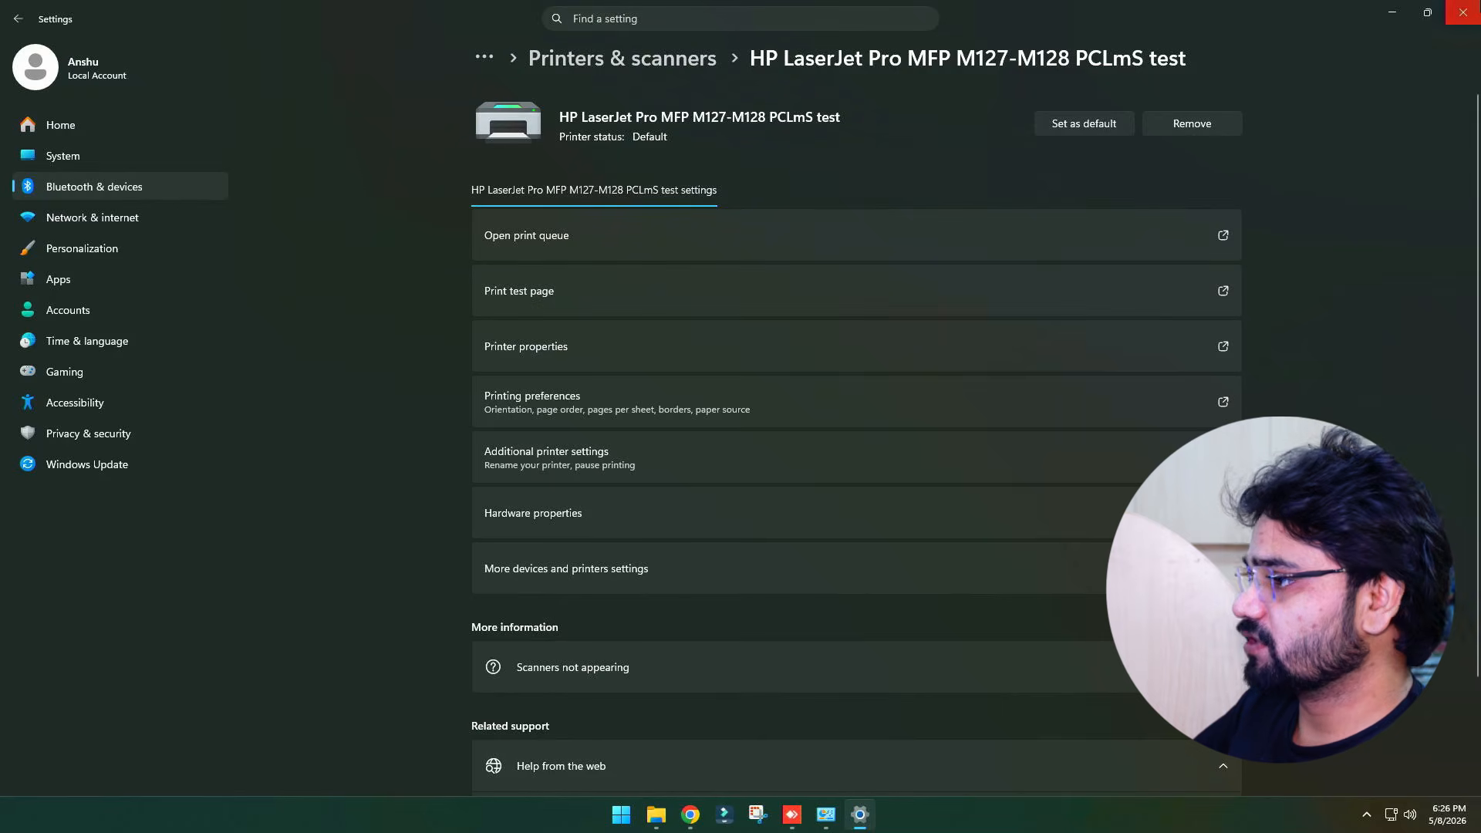
left_click(1464, 12)
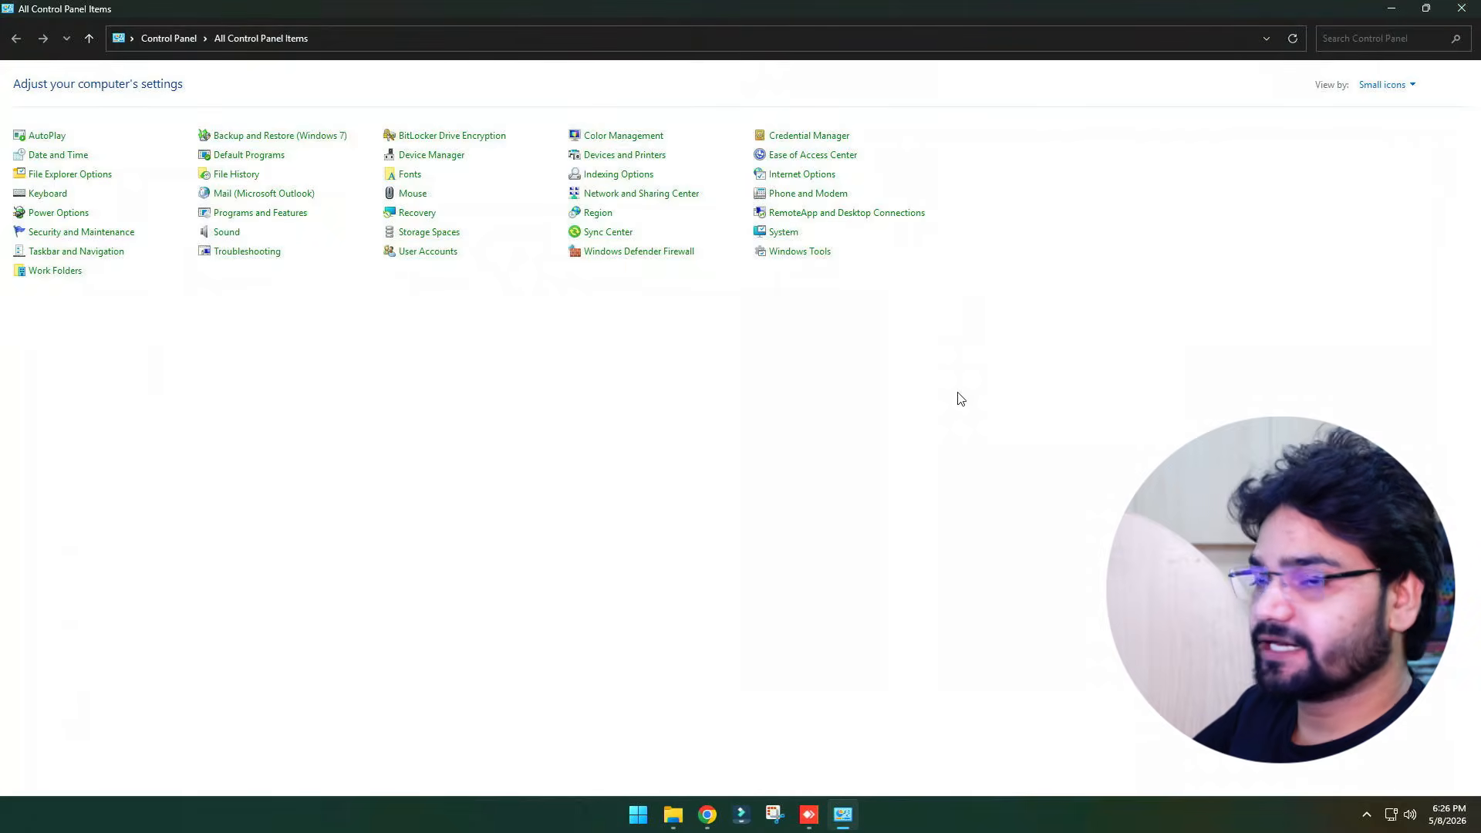
left_click(1462, 9)
left_click(1457, 12)
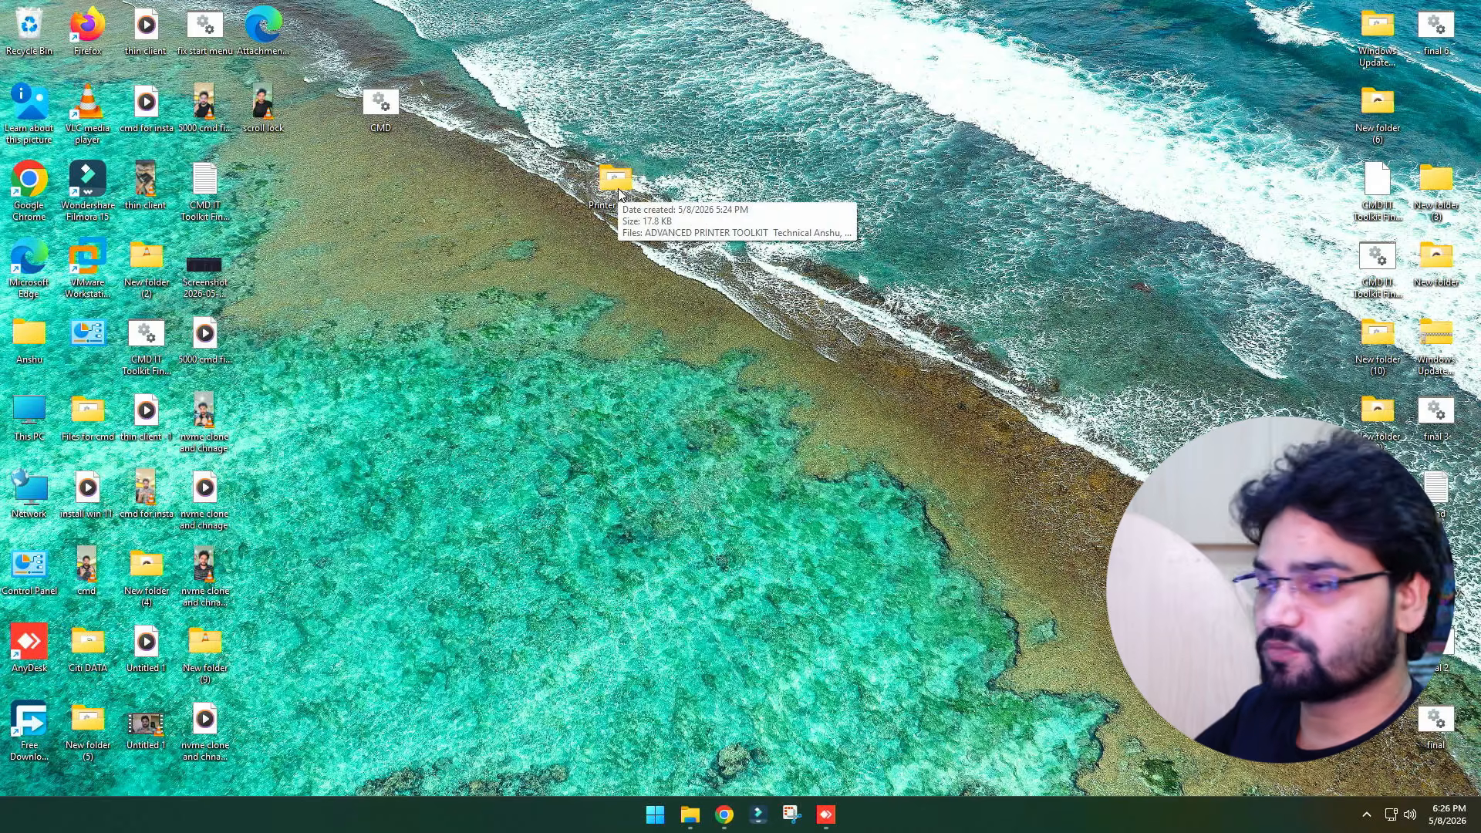
Open the Printer issues folder from the desktop
double_click(618, 189)
left_click_drag(372, 294, 272, 47)
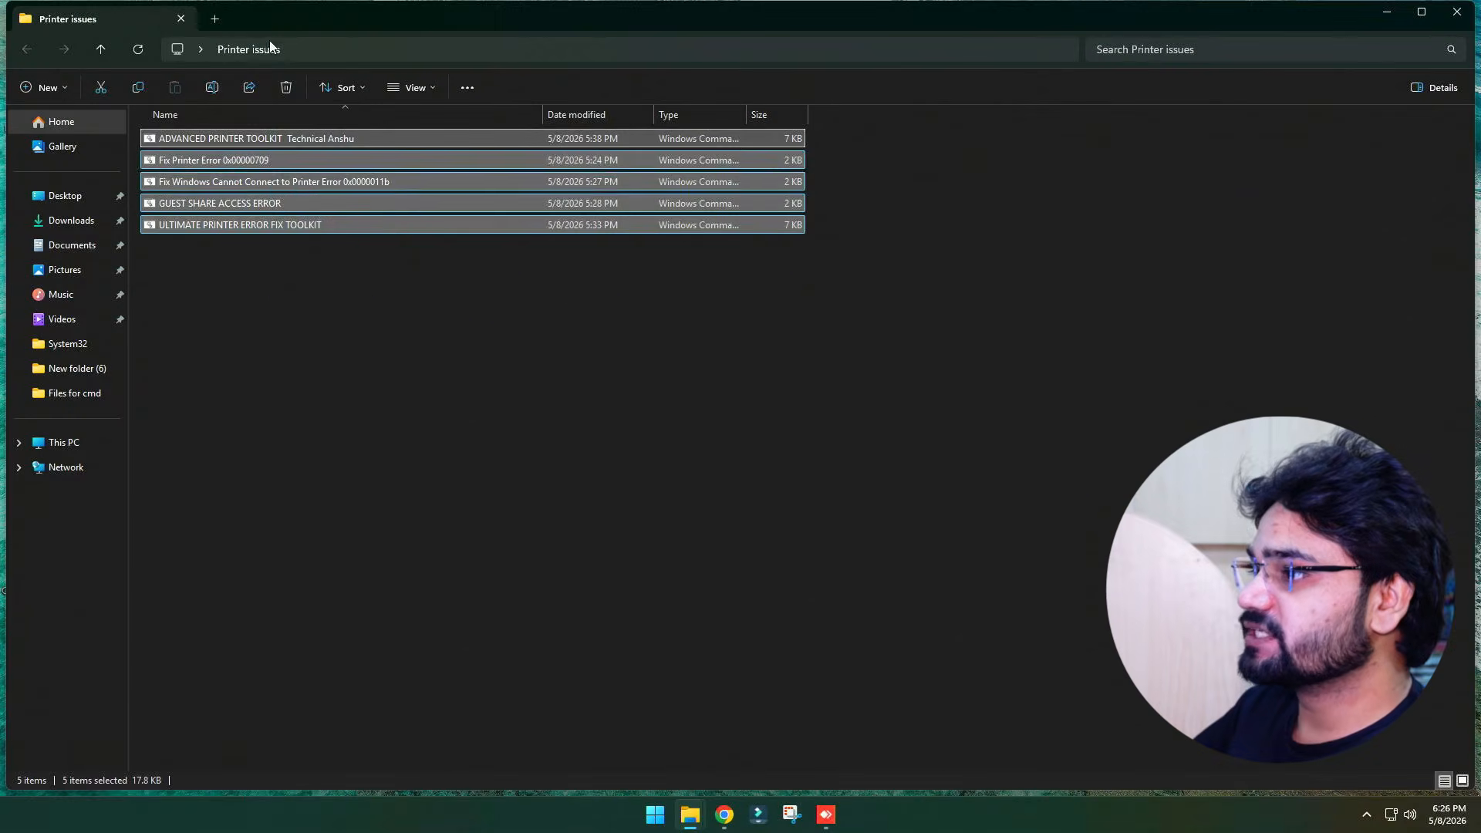
left_click(315, 261)
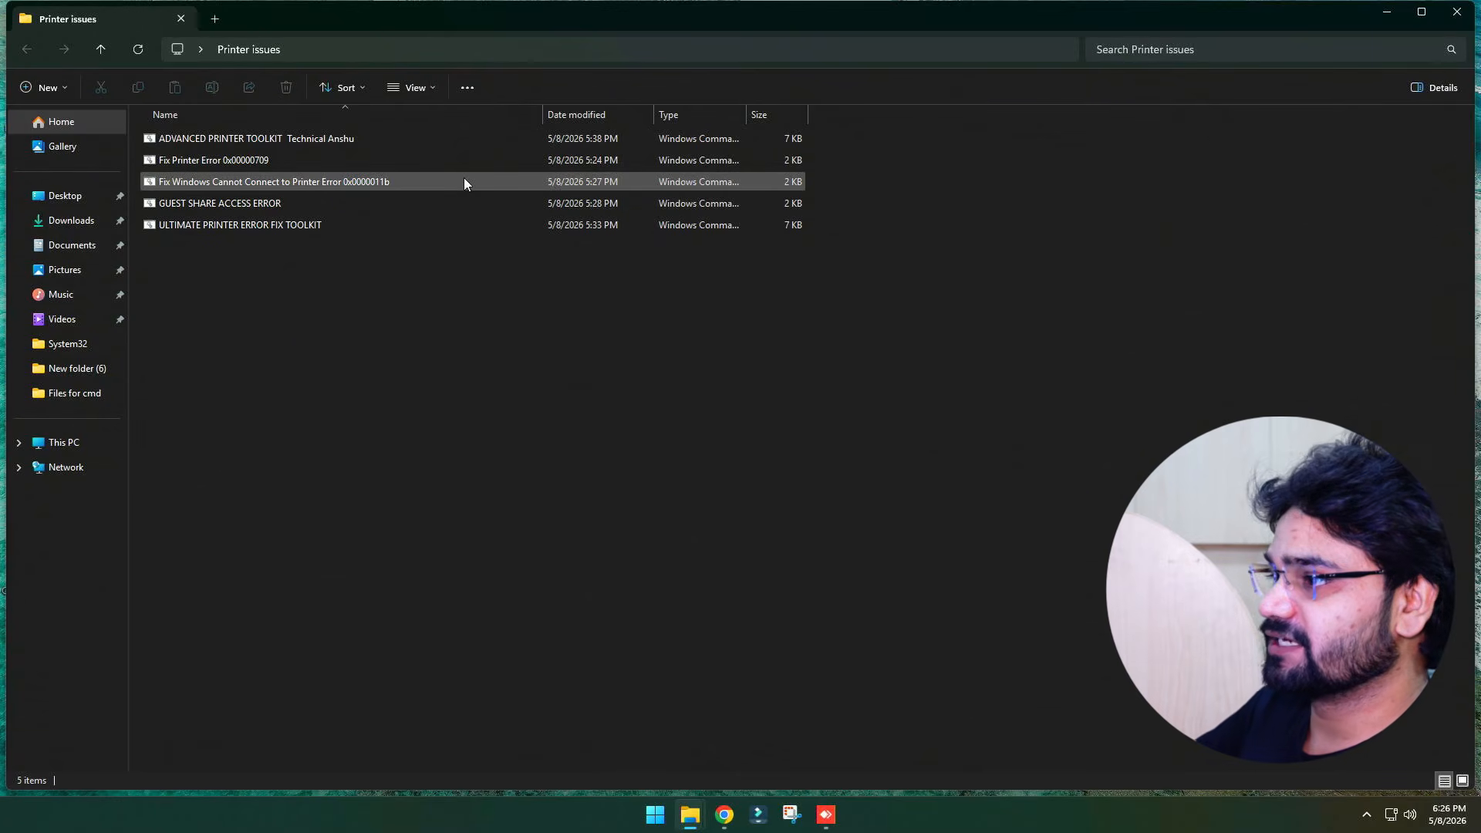
Open the ADVANCED PRINTER TOOLKIT script in Notepad and copy the Print Environments registry path from its VERSION3 section
left_click(253, 138)
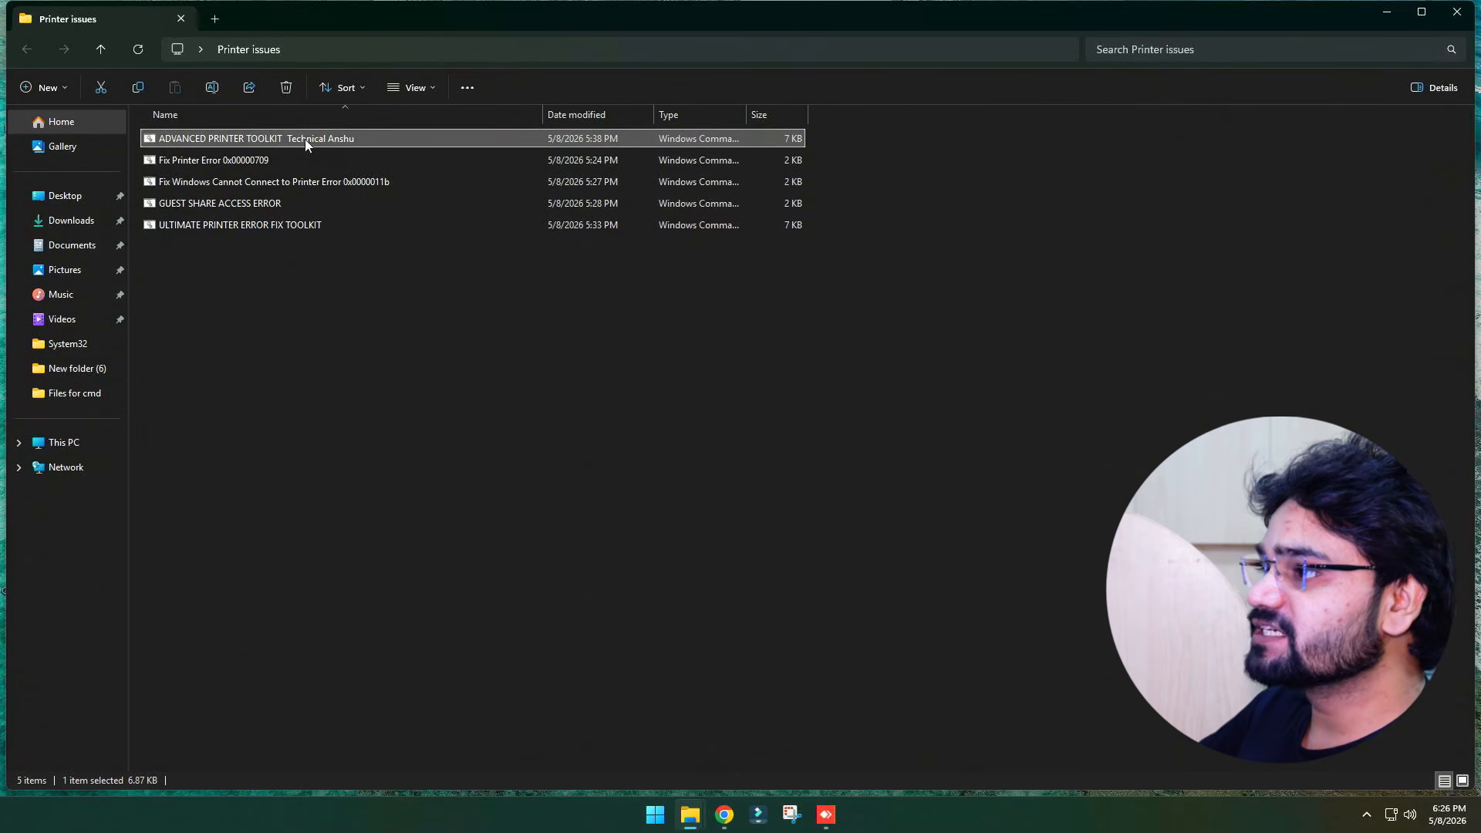
right_click(244, 144)
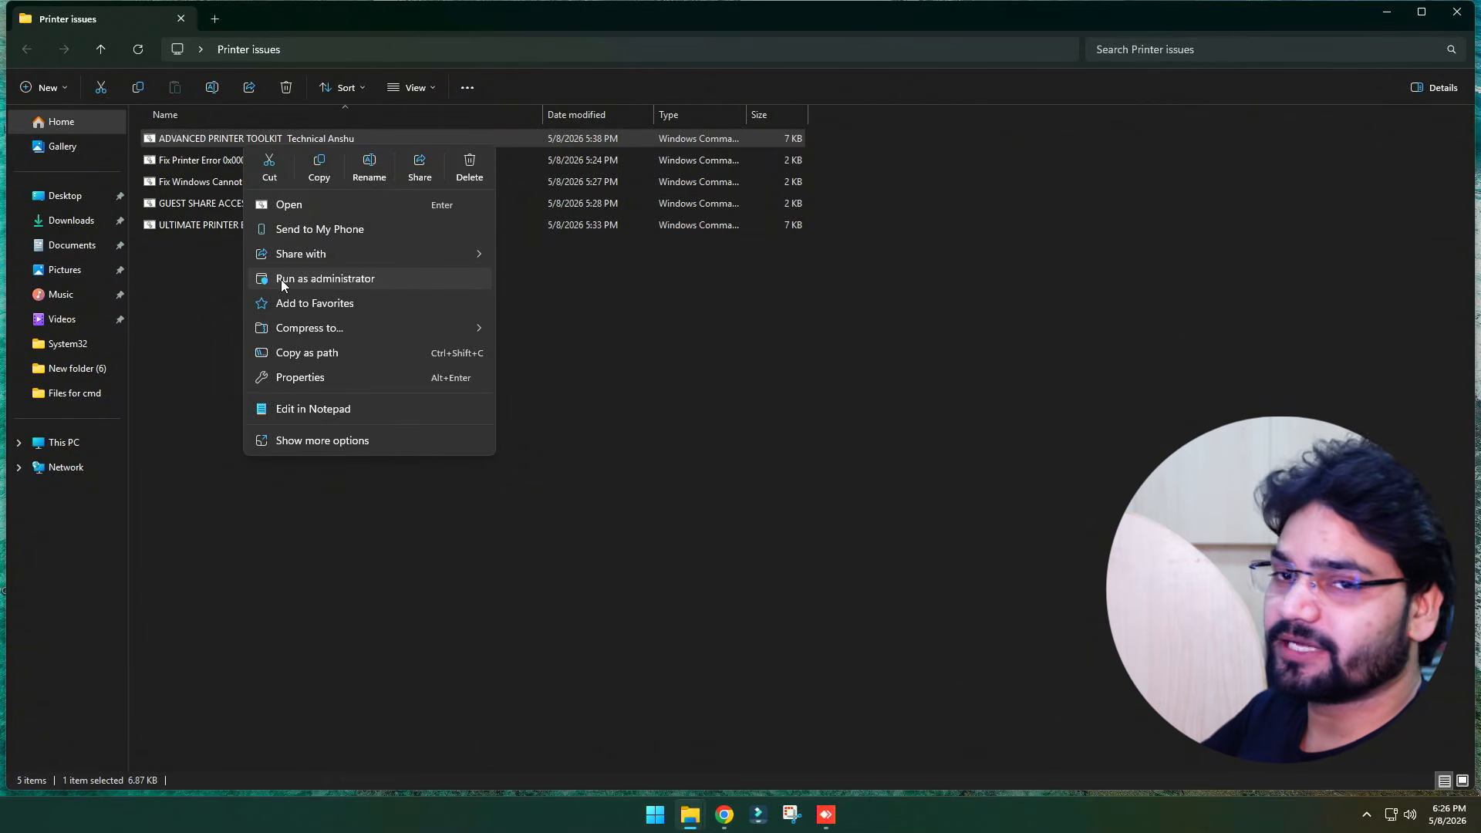
left_click(285, 409)
scroll(630, 383, "down", 20)
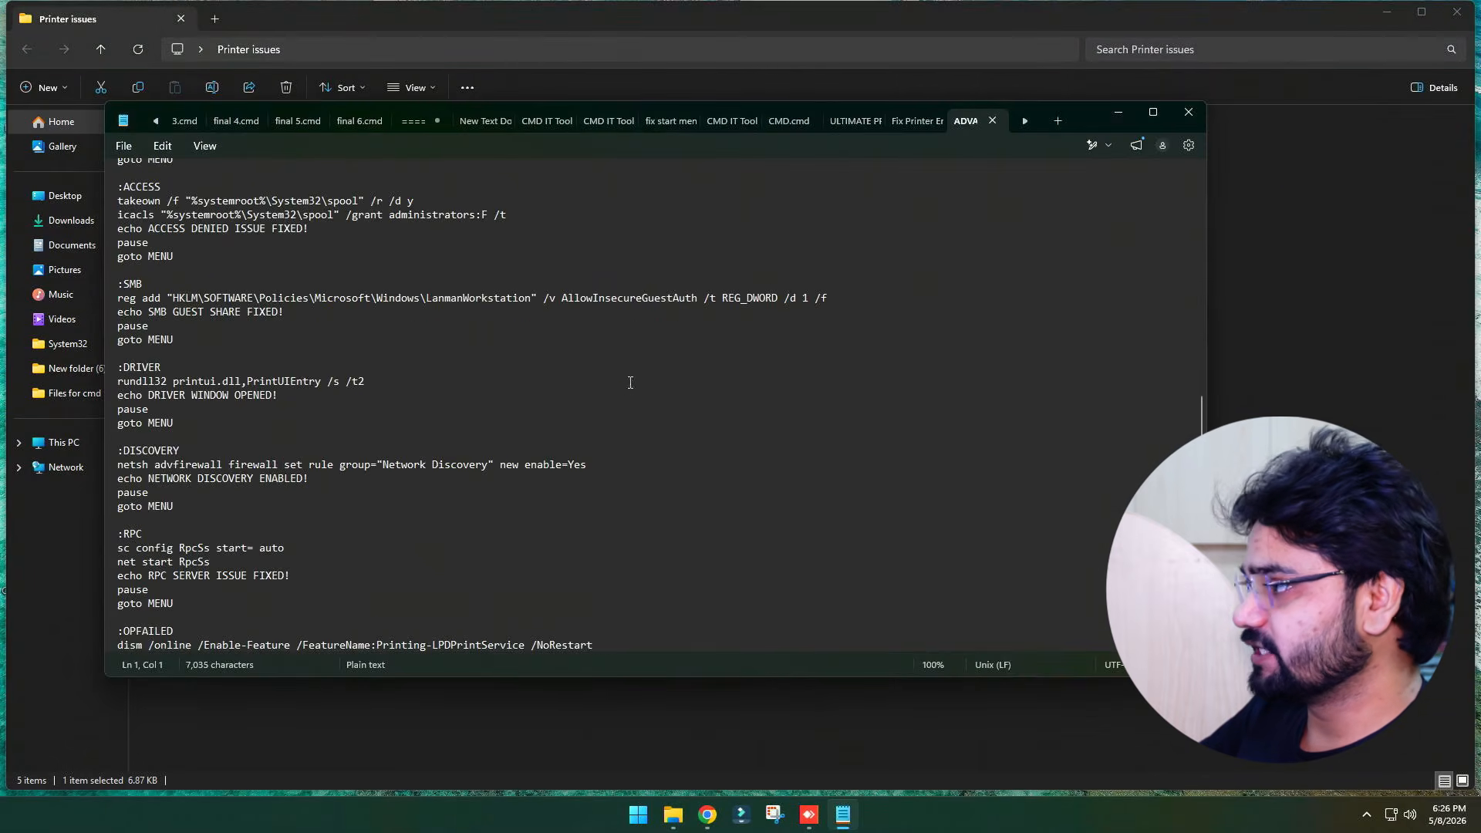
left_click(1139, 116)
scroll(580, 398, "down", 15)
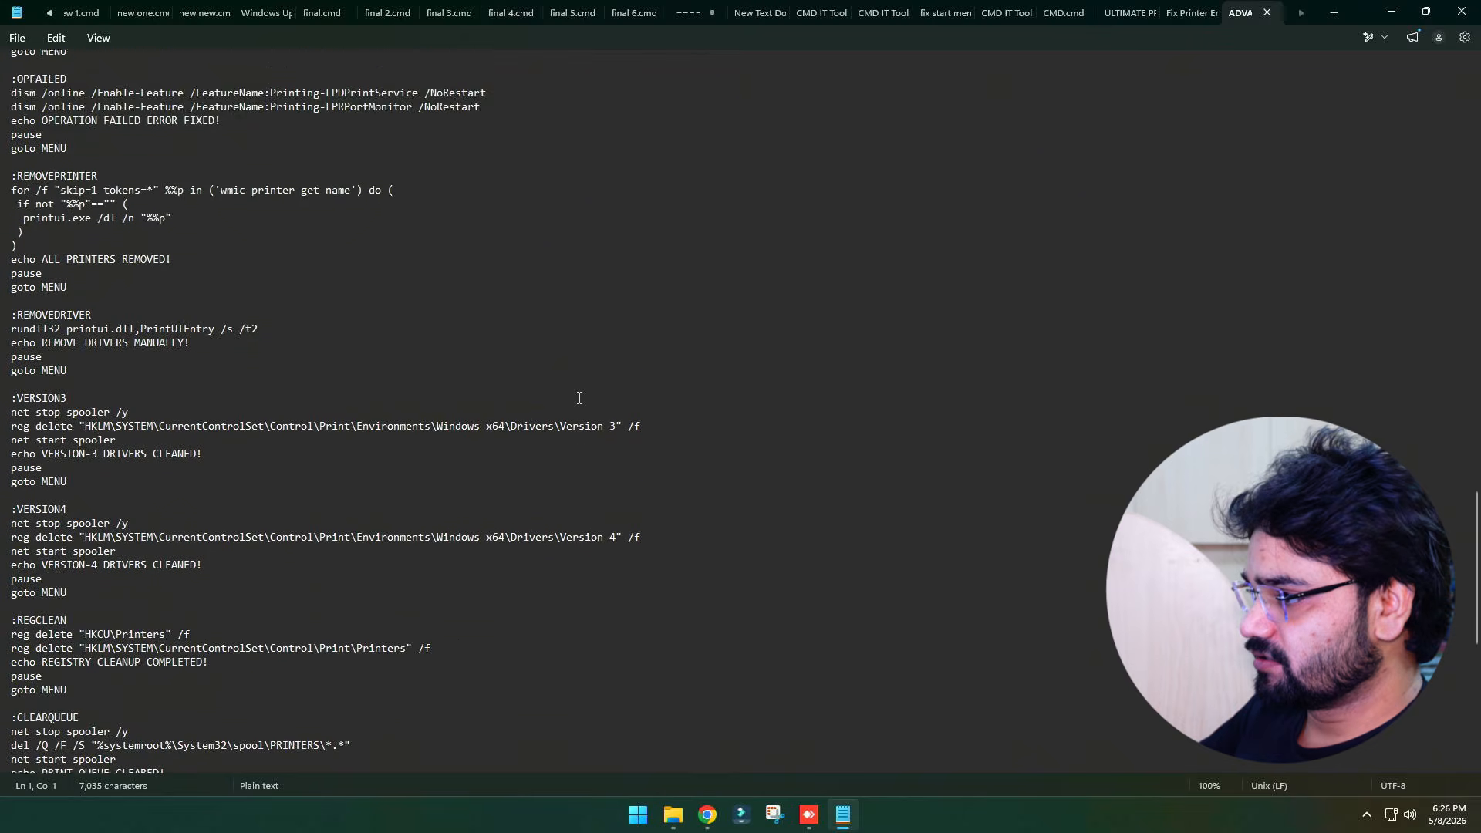
left_click_drag(481, 264, 86, 260)
key("ctrl+c")
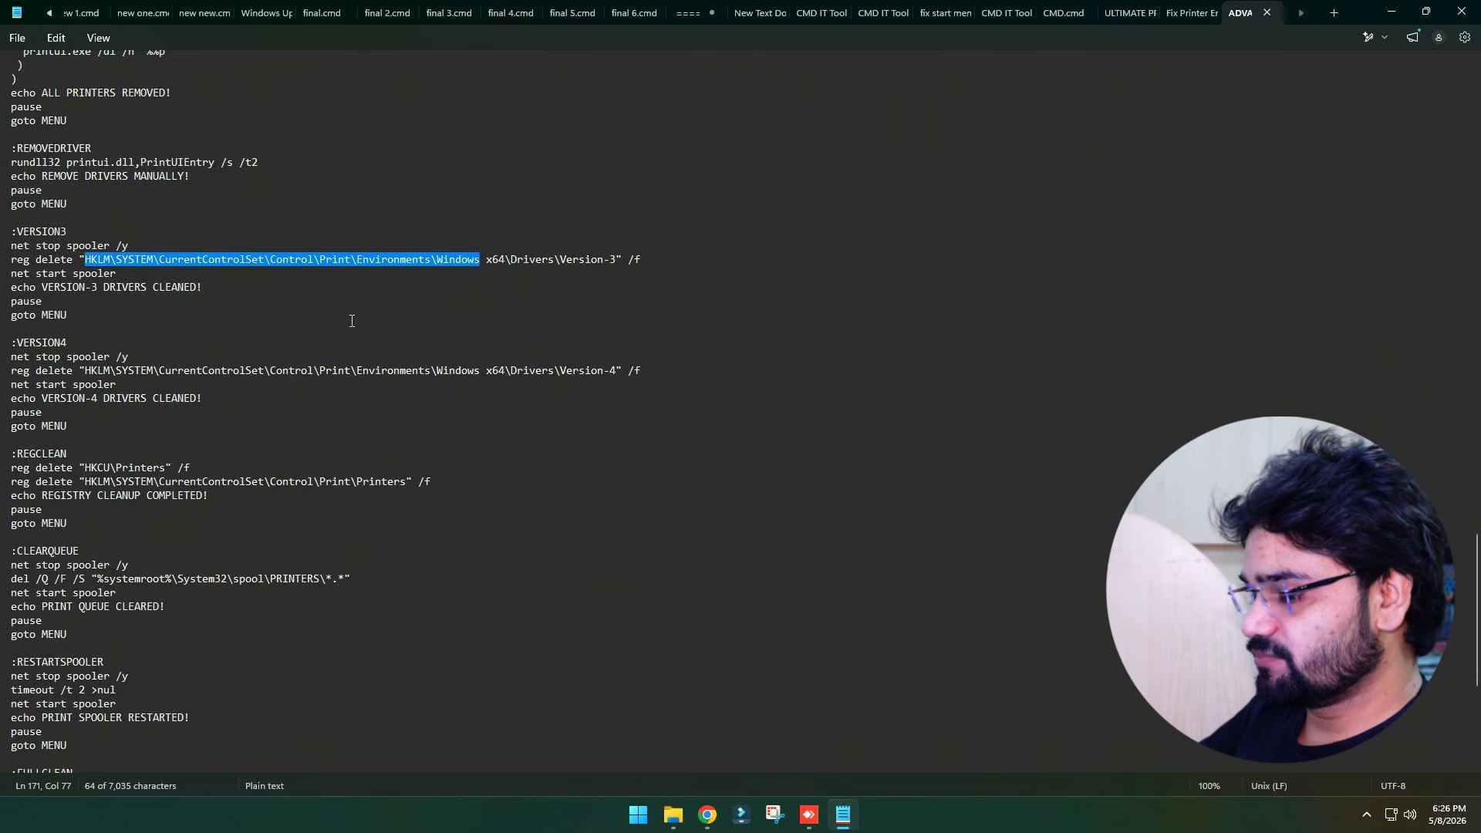
Launch Registry Editor as administrator and go to the pasted HKLM Print Environments registry path
key("super+r")
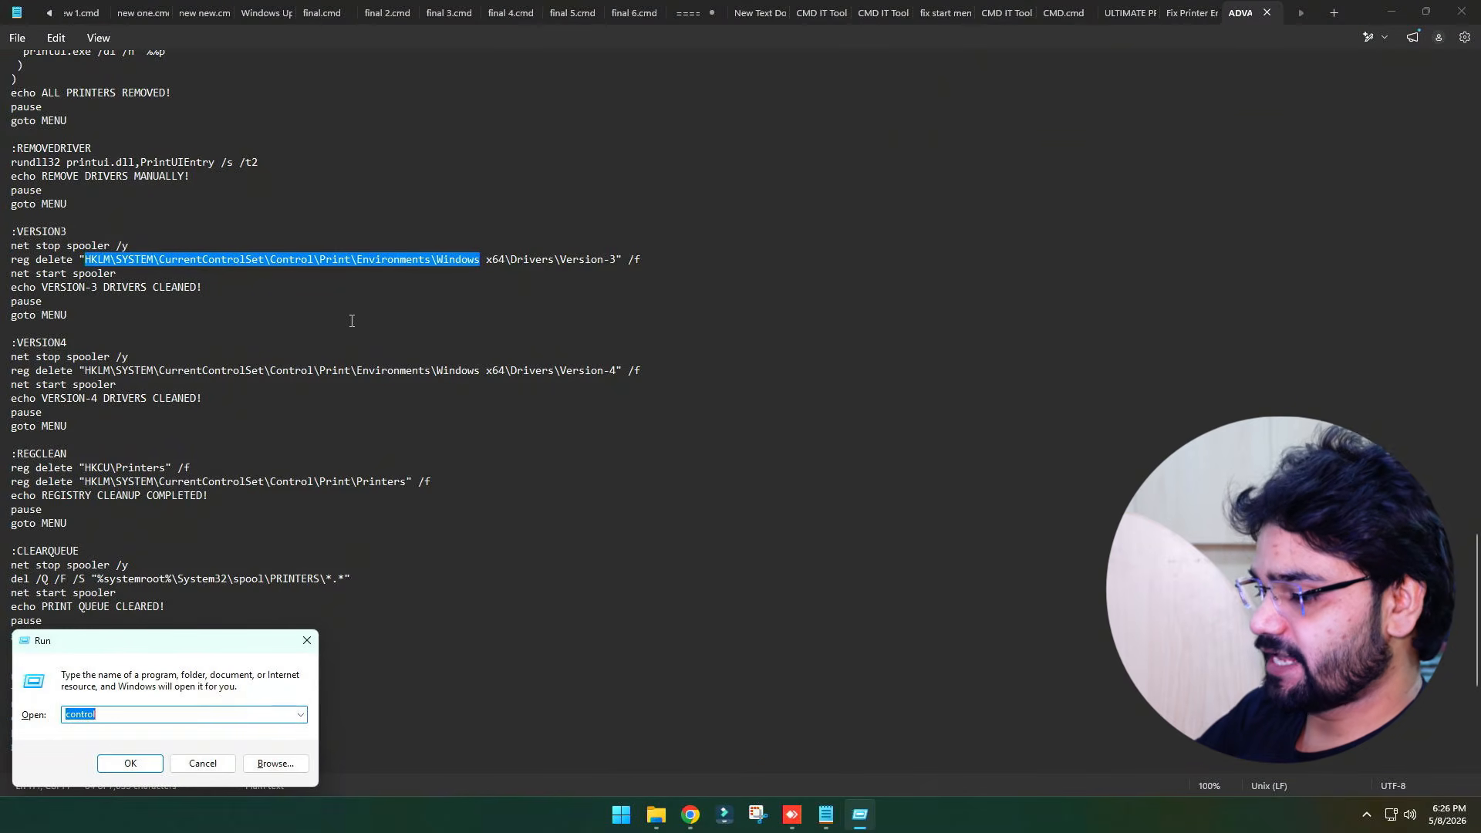
type("redif")
key("BackSpace")
key("BackSpace")
type("gedit")
key("Return")
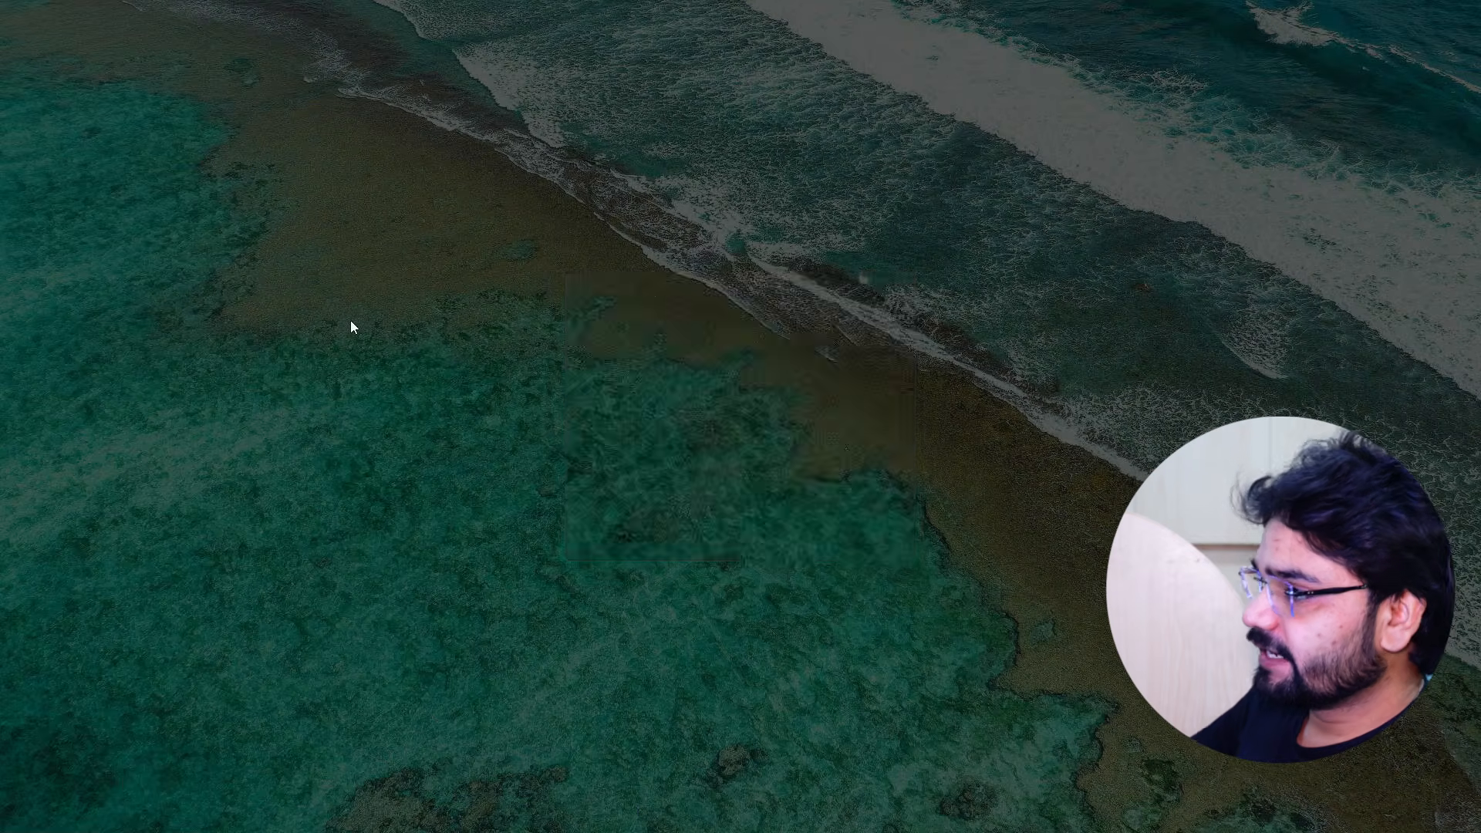
key("alt+y")
left_click(622, 108)
key("ctrl+v")
key("Return")
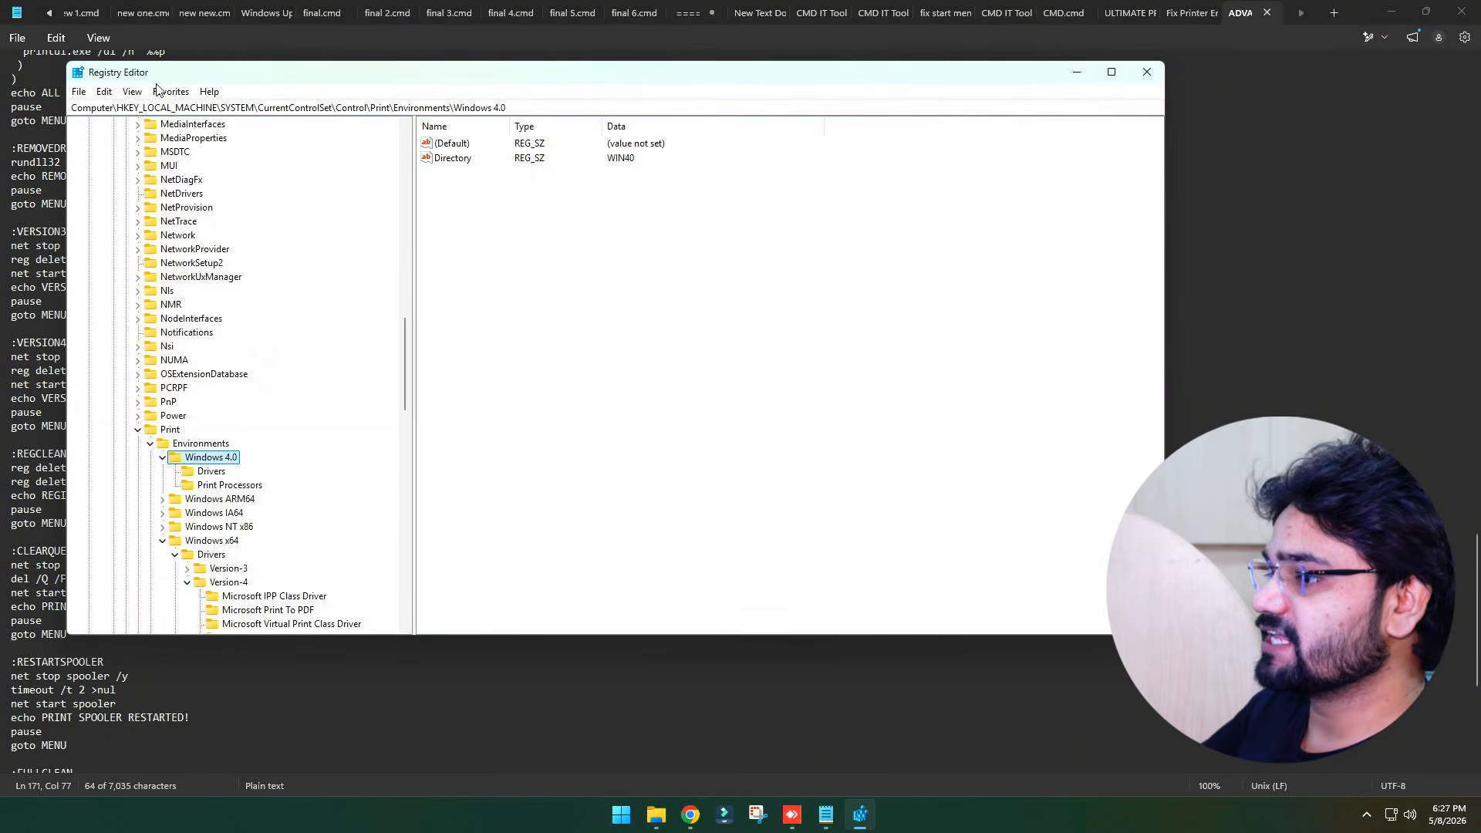
Expand the Print Environments tree to the Windows x64 Version-3 drivers and examine the HP LaserJet Pro MFP M127-M128 PCLmS driver key
left_click(1111, 72)
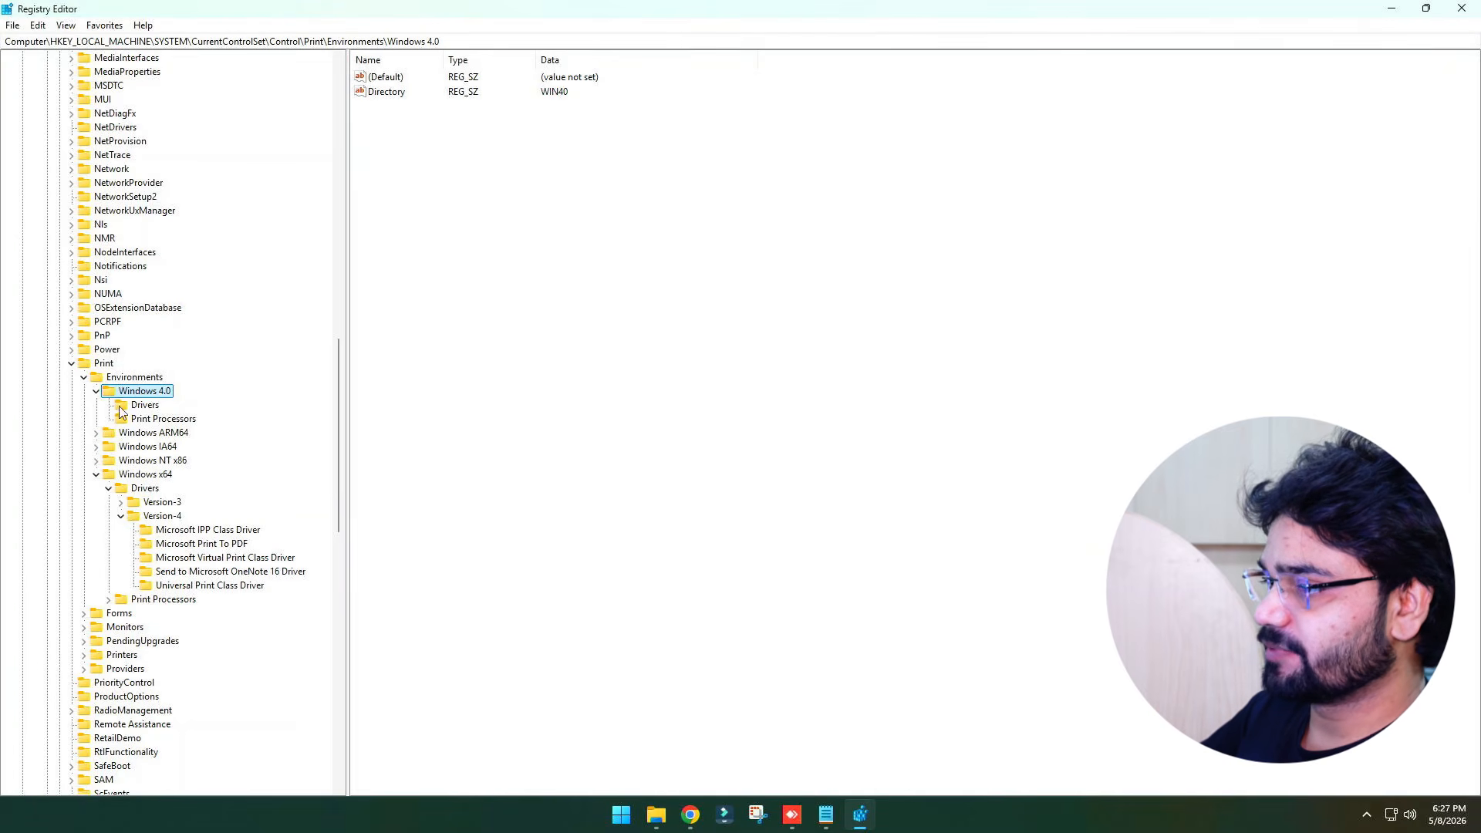
left_click(71, 363)
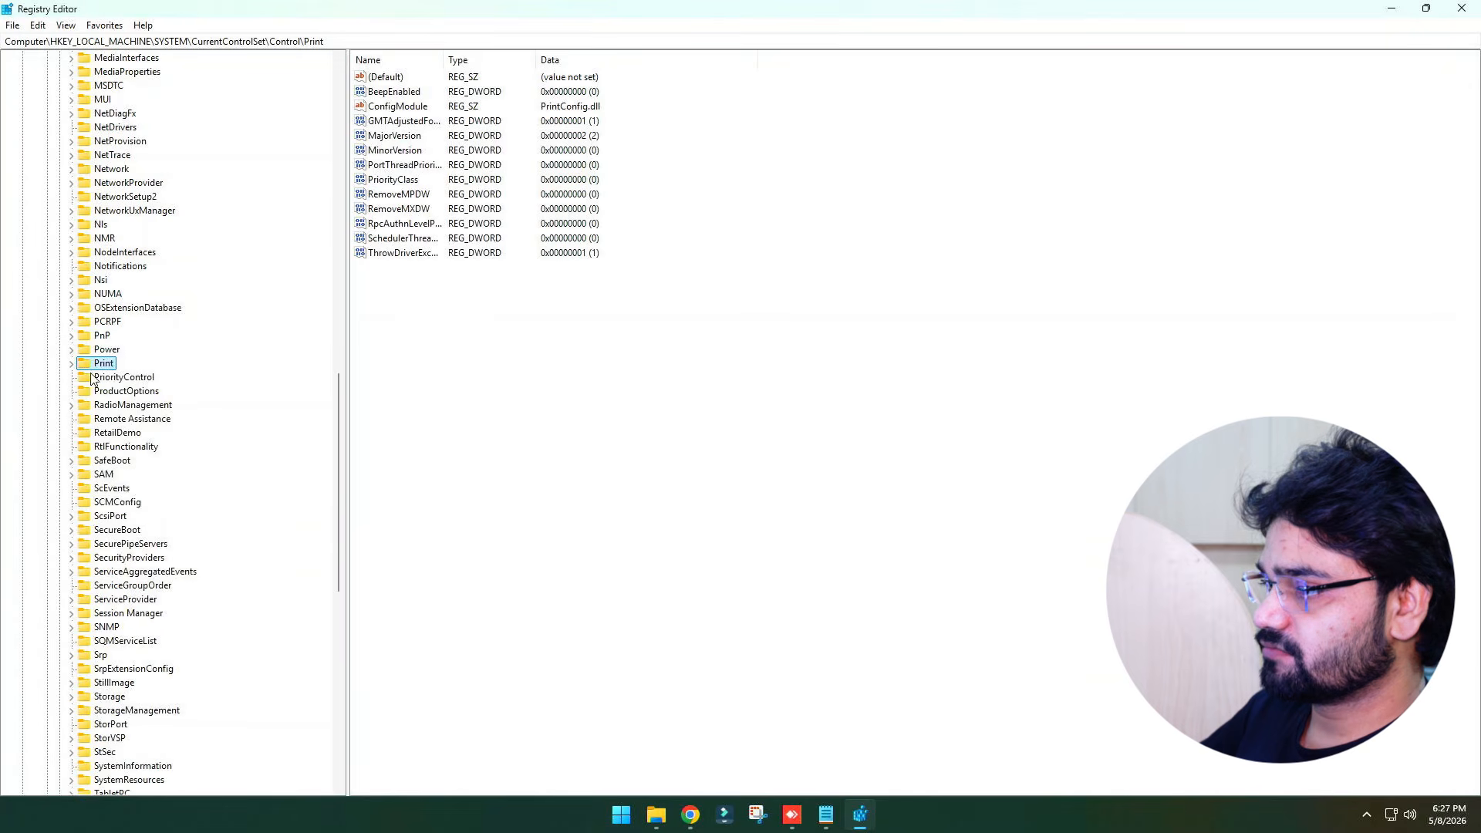
left_click(71, 364)
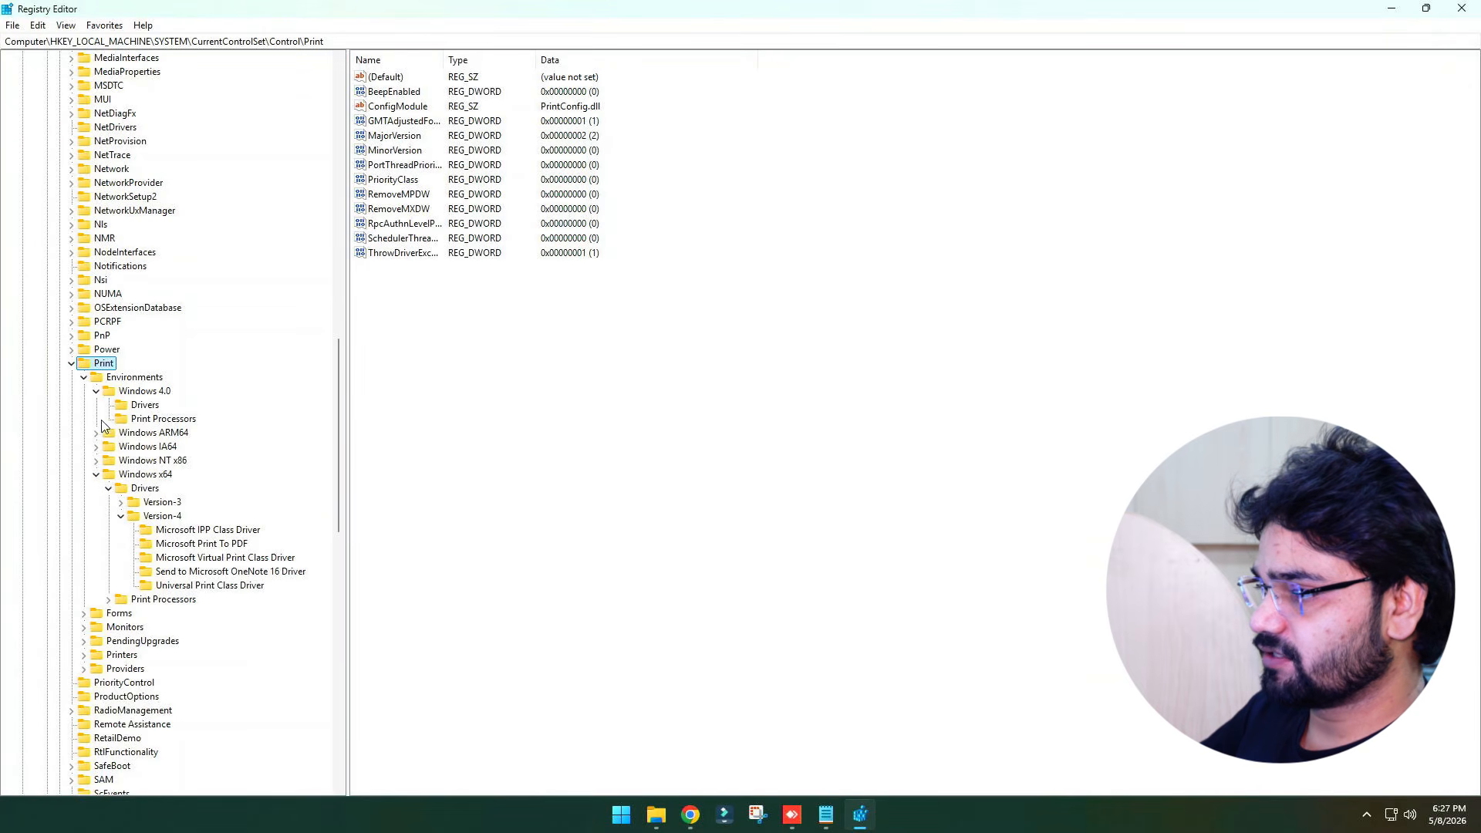
left_click(83, 378)
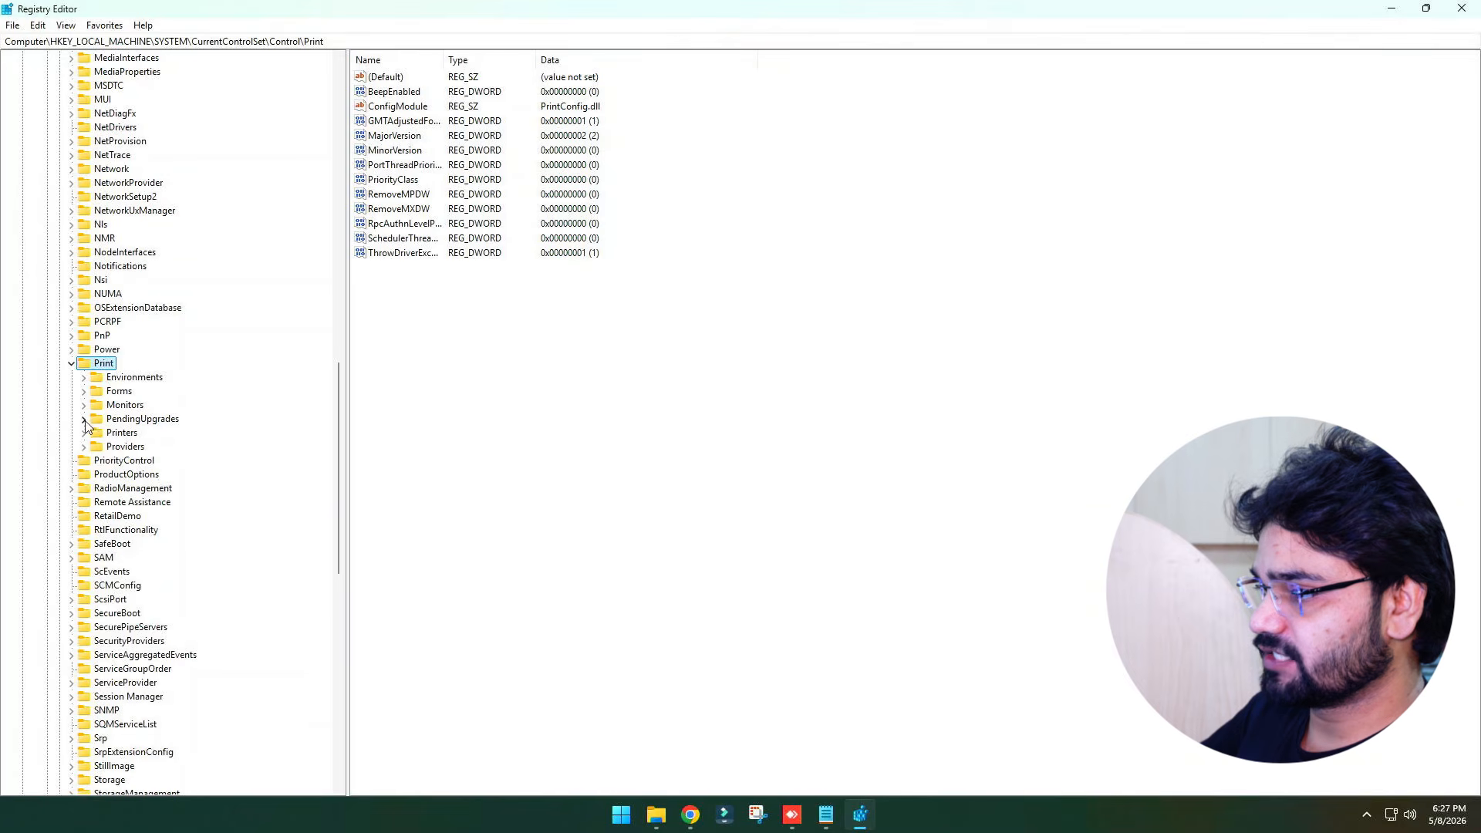
left_click(83, 377)
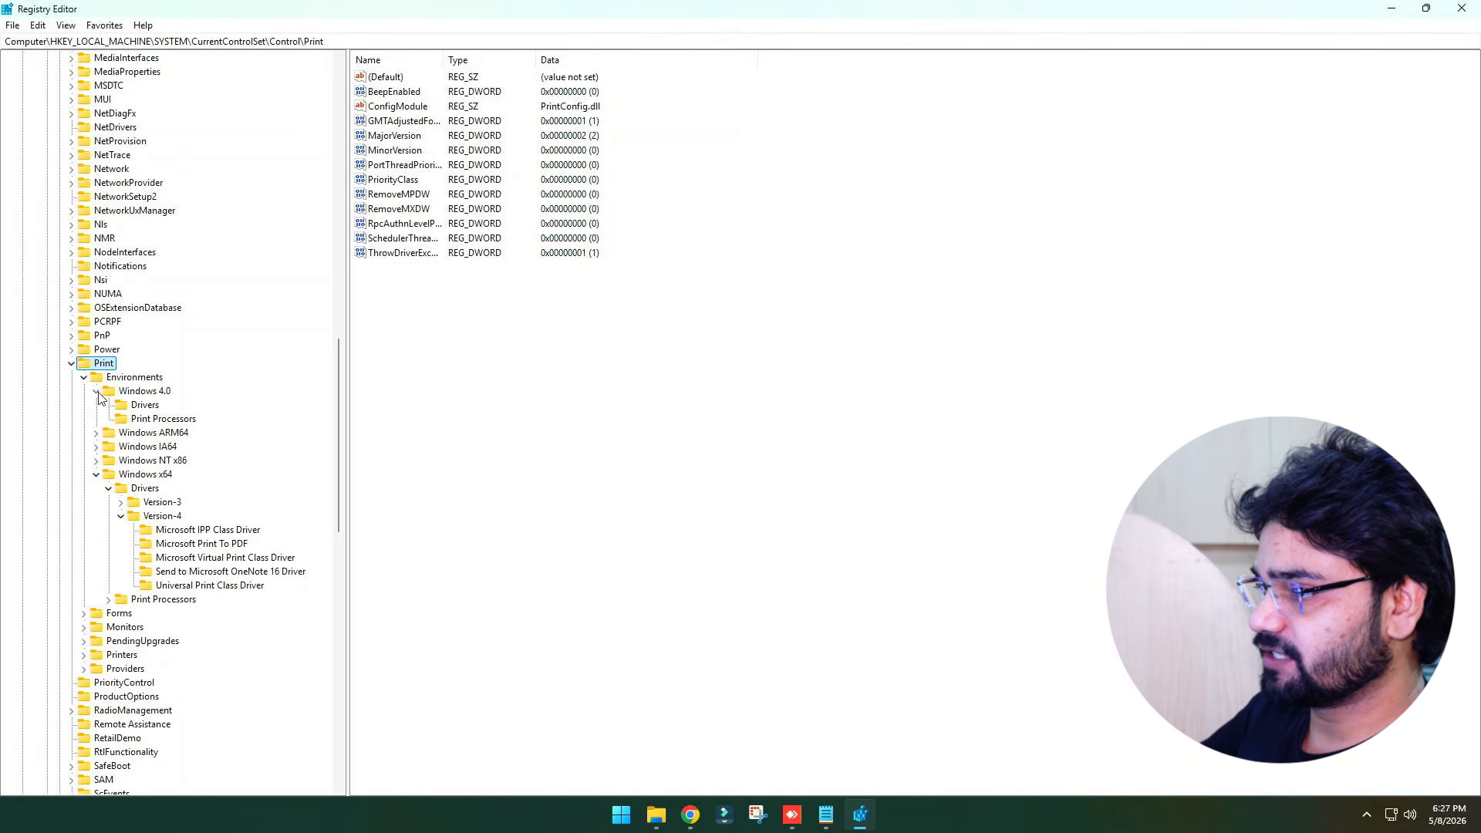
left_click(95, 391)
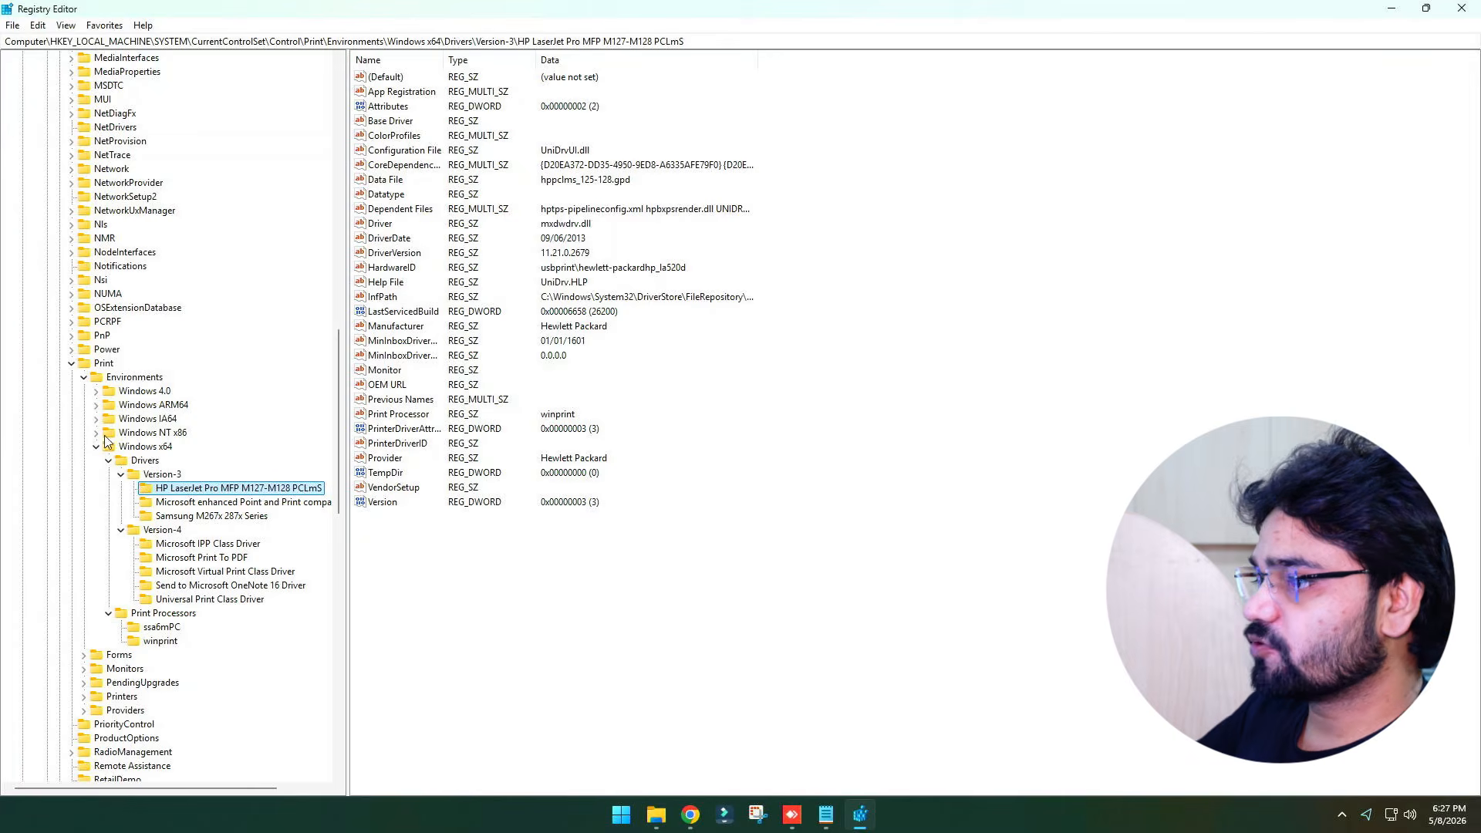
left_click(144, 476)
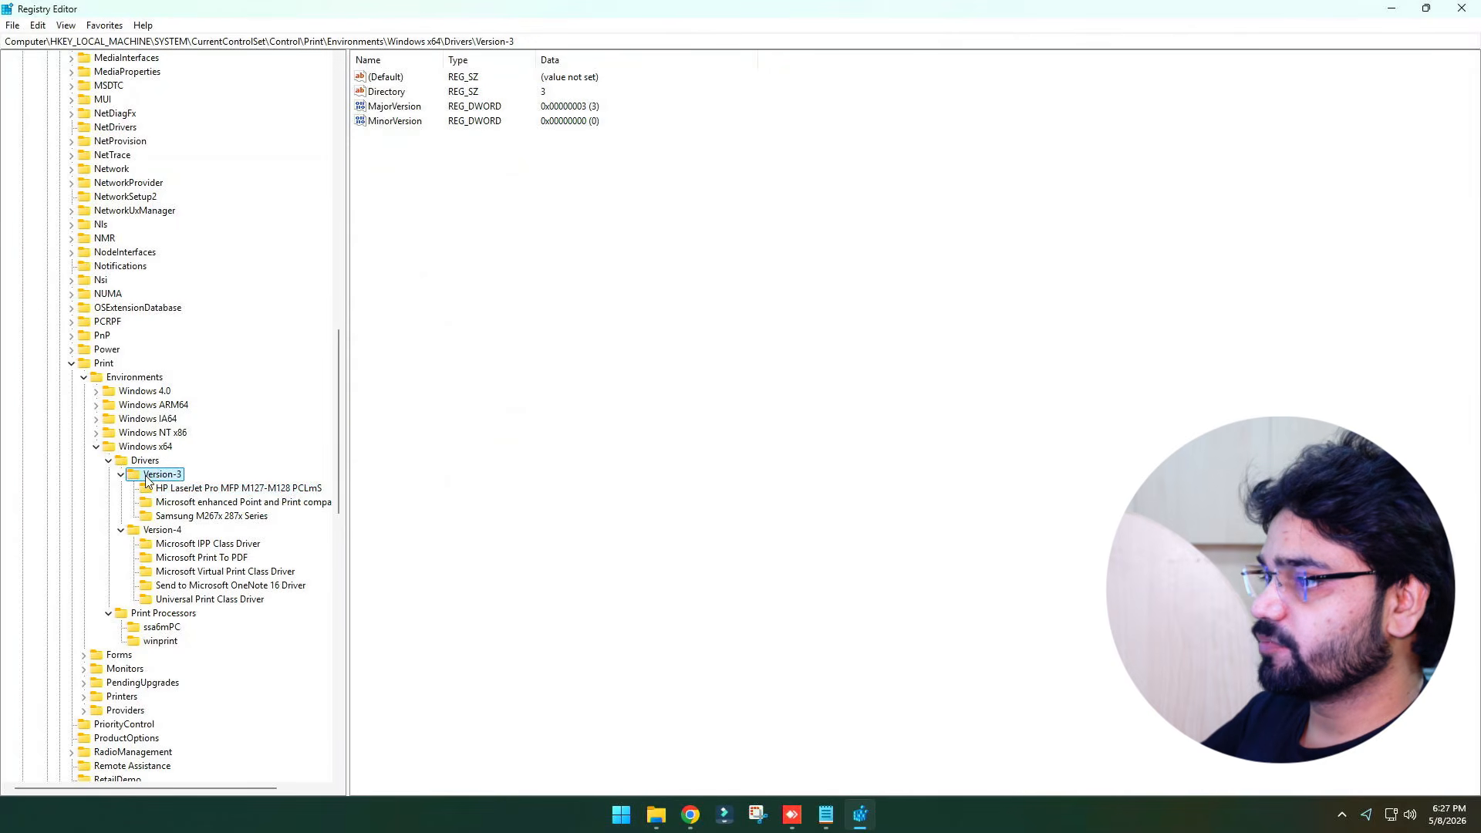
left_click(171, 489)
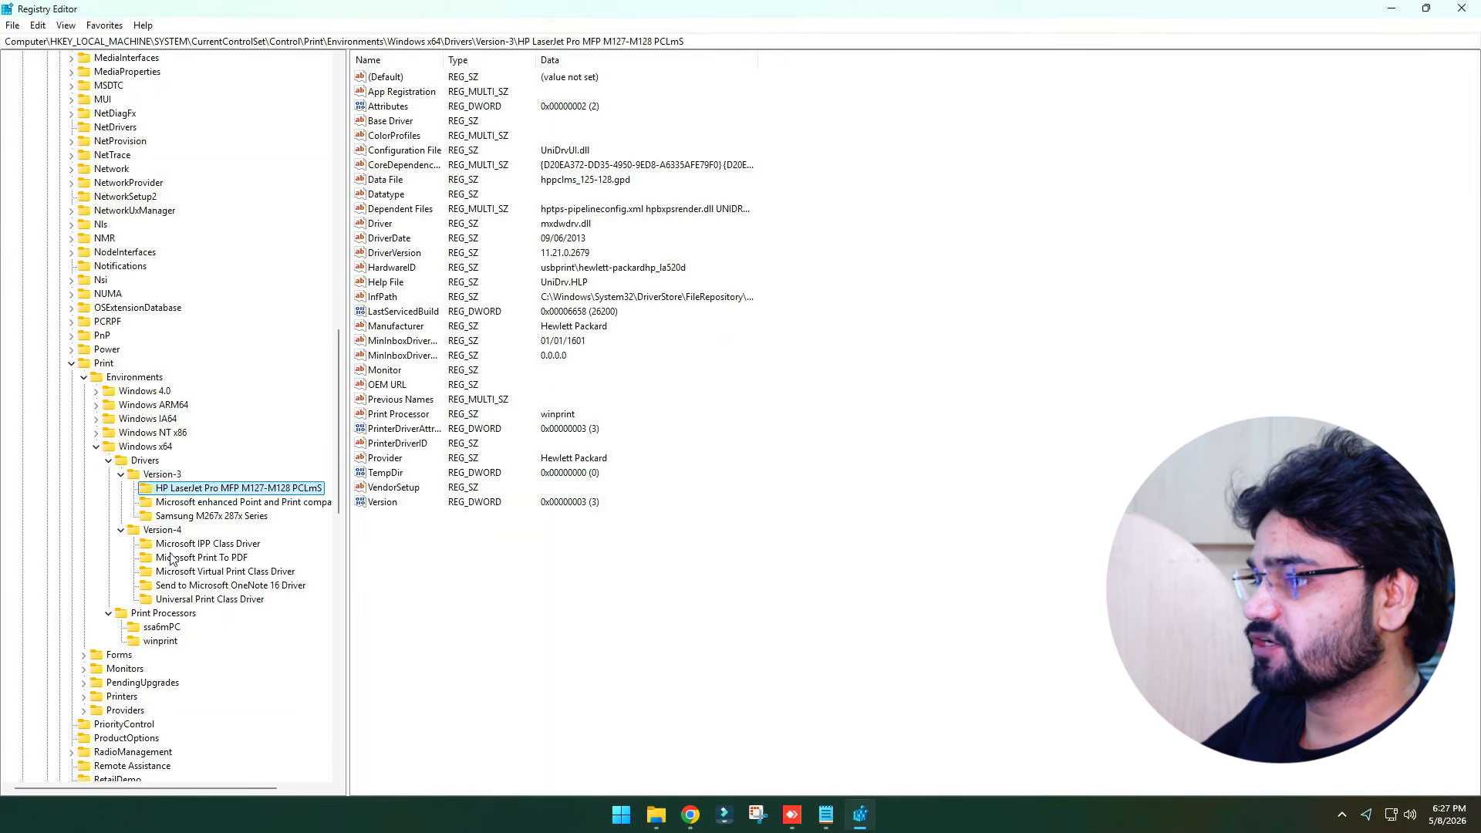
left_click(173, 545)
left_click(176, 491)
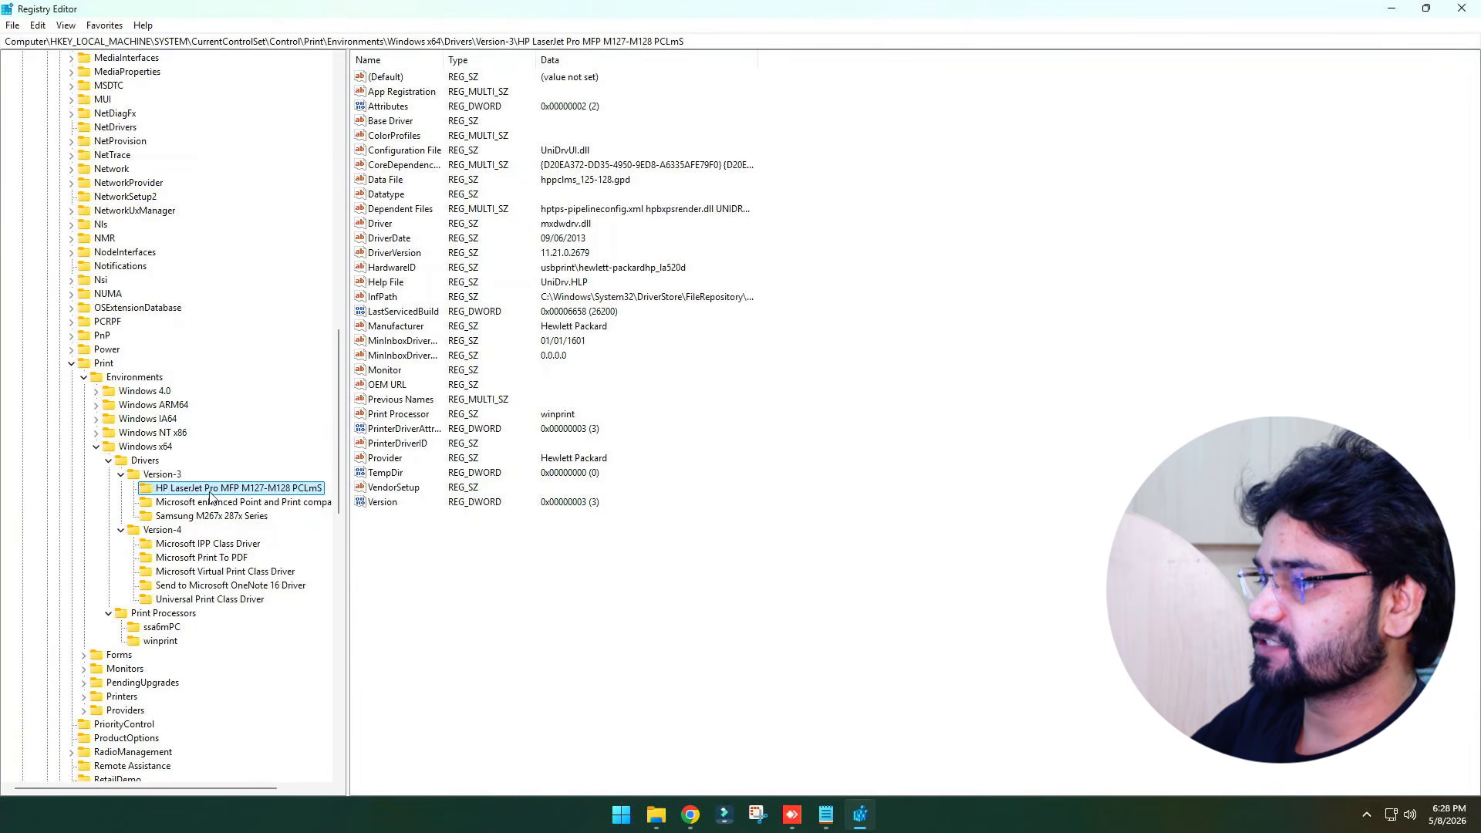
Dismiss the HP driver key's menu without deleting it, and close Registry Editor and Notepad
right_click(207, 495)
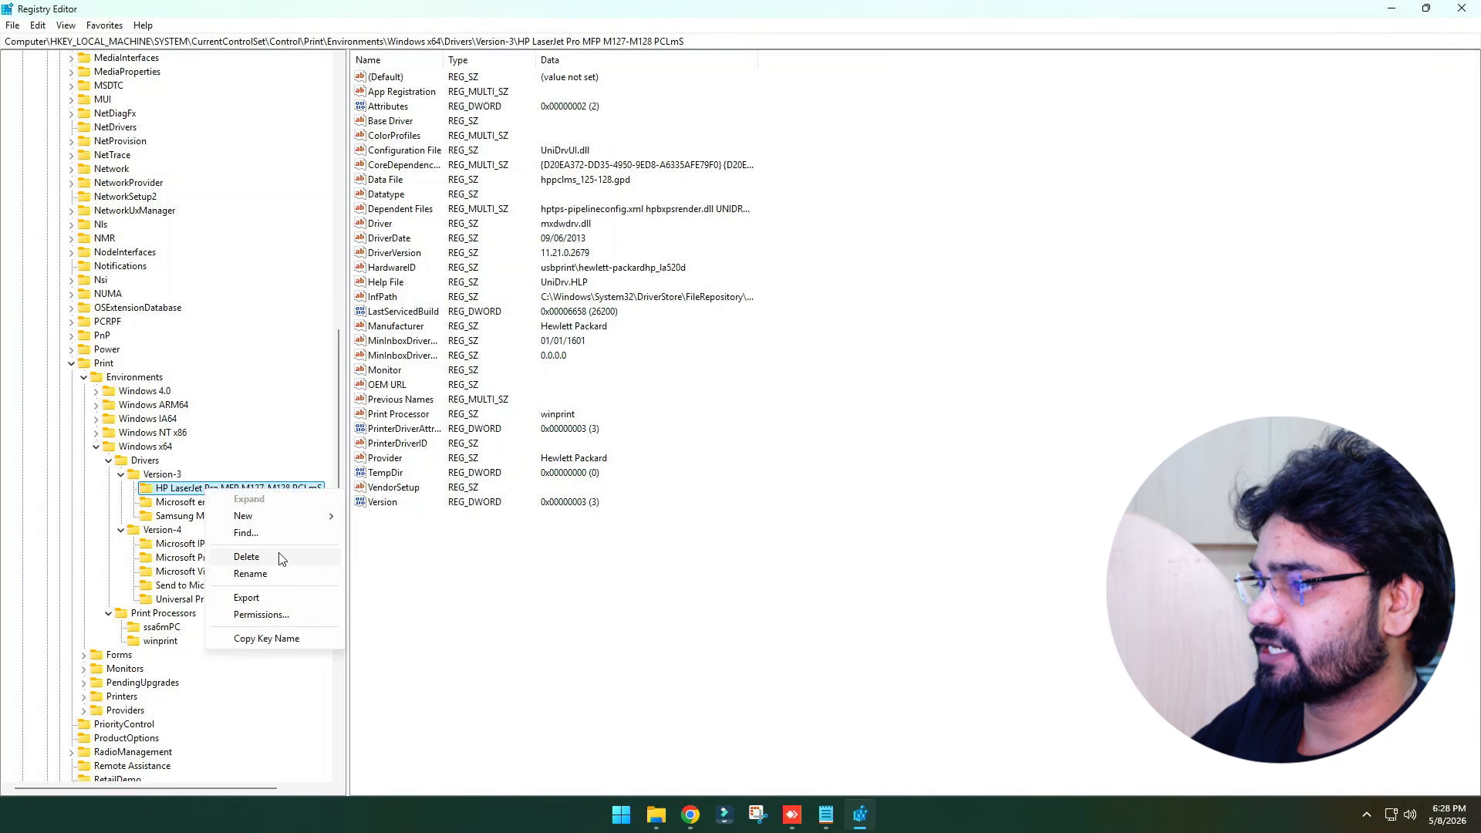
left_click(450, 558)
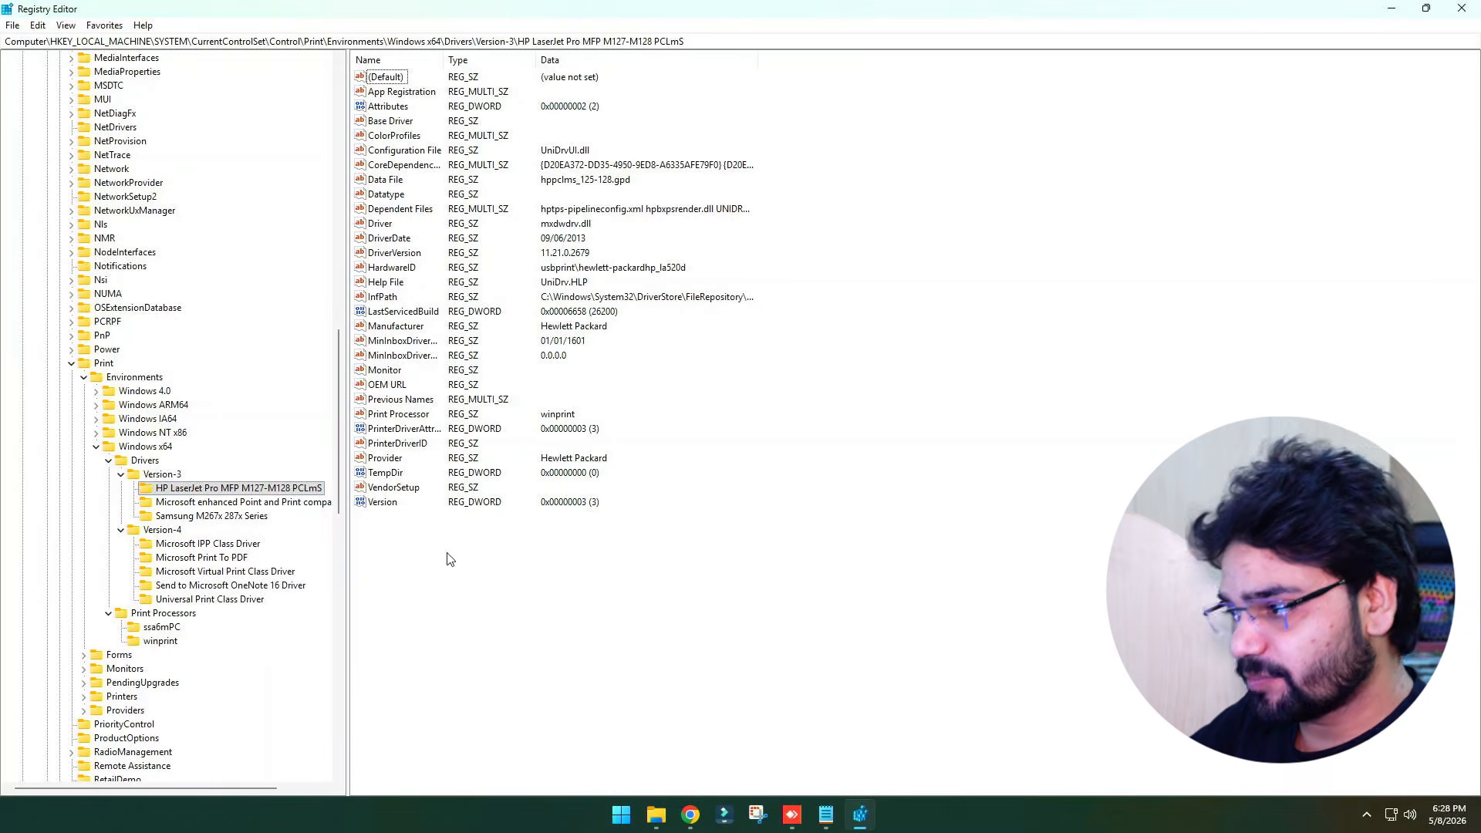
left_click(1462, 8)
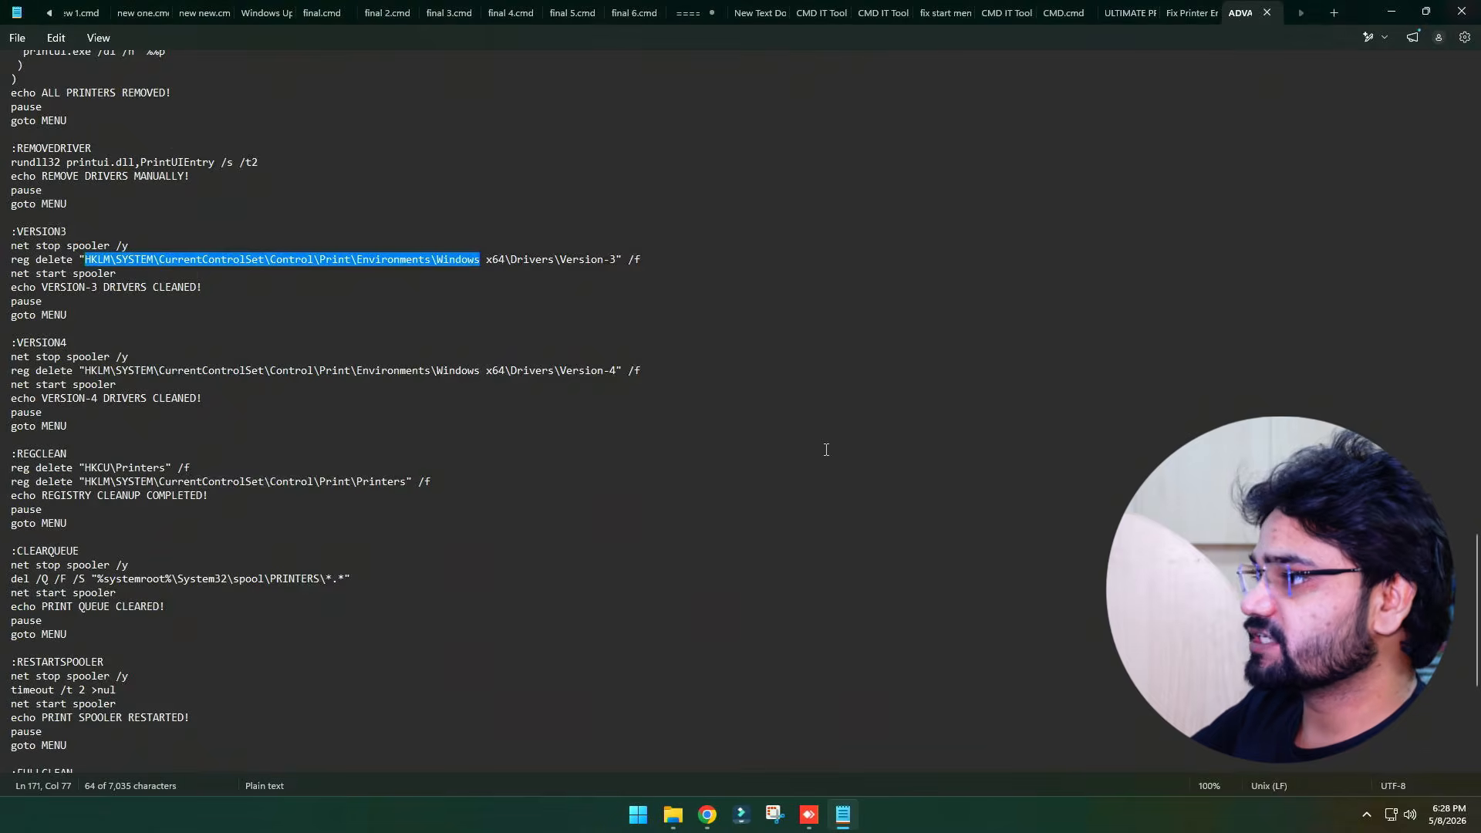
left_click(1462, 10)
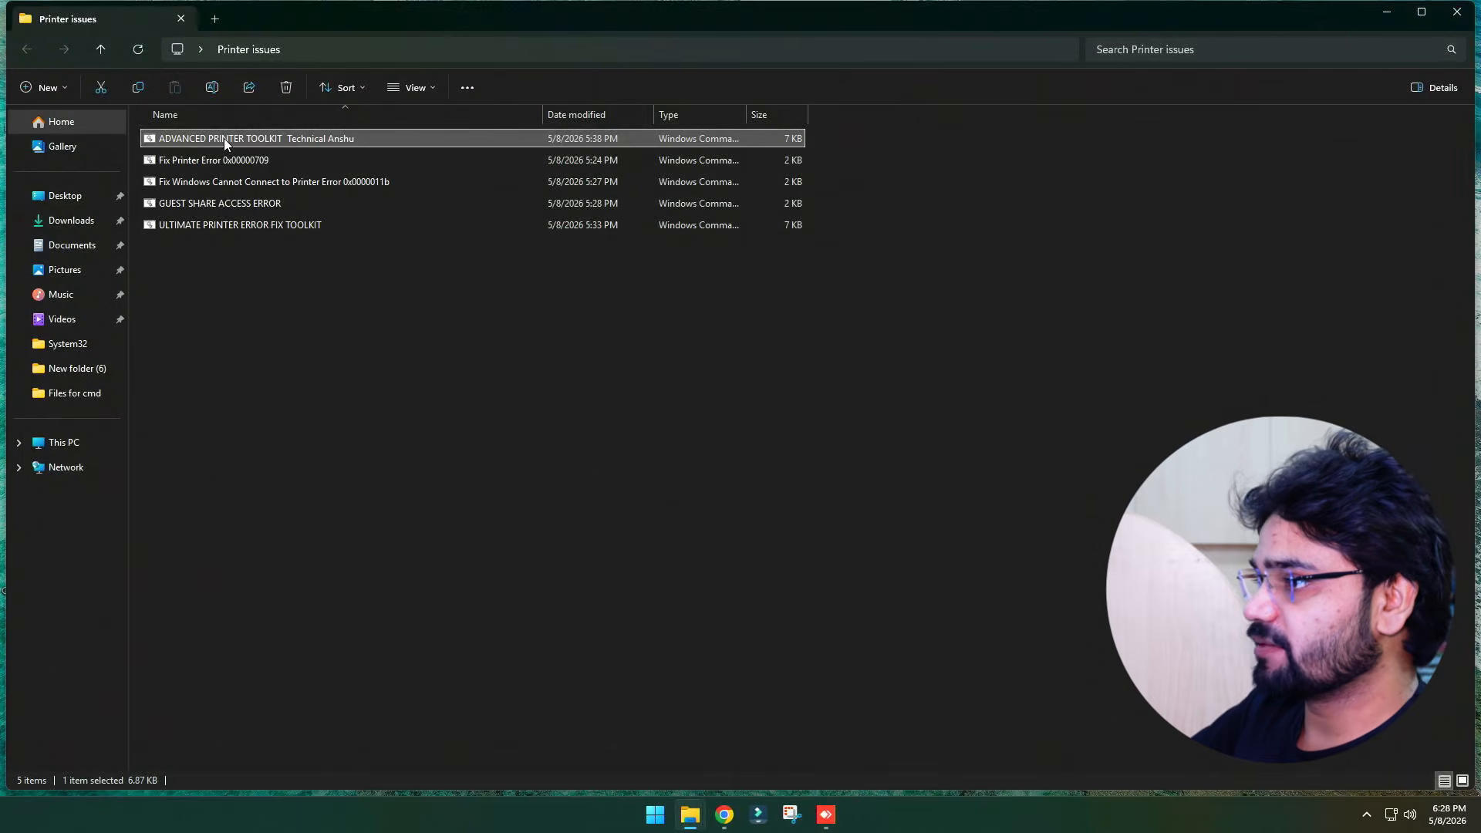
Run the ADVANCED PRINTER TOOLKIT script as administrator, allowing the security warning and elevation prompt, and maximize its window
right_click(224, 137)
left_click(295, 273)
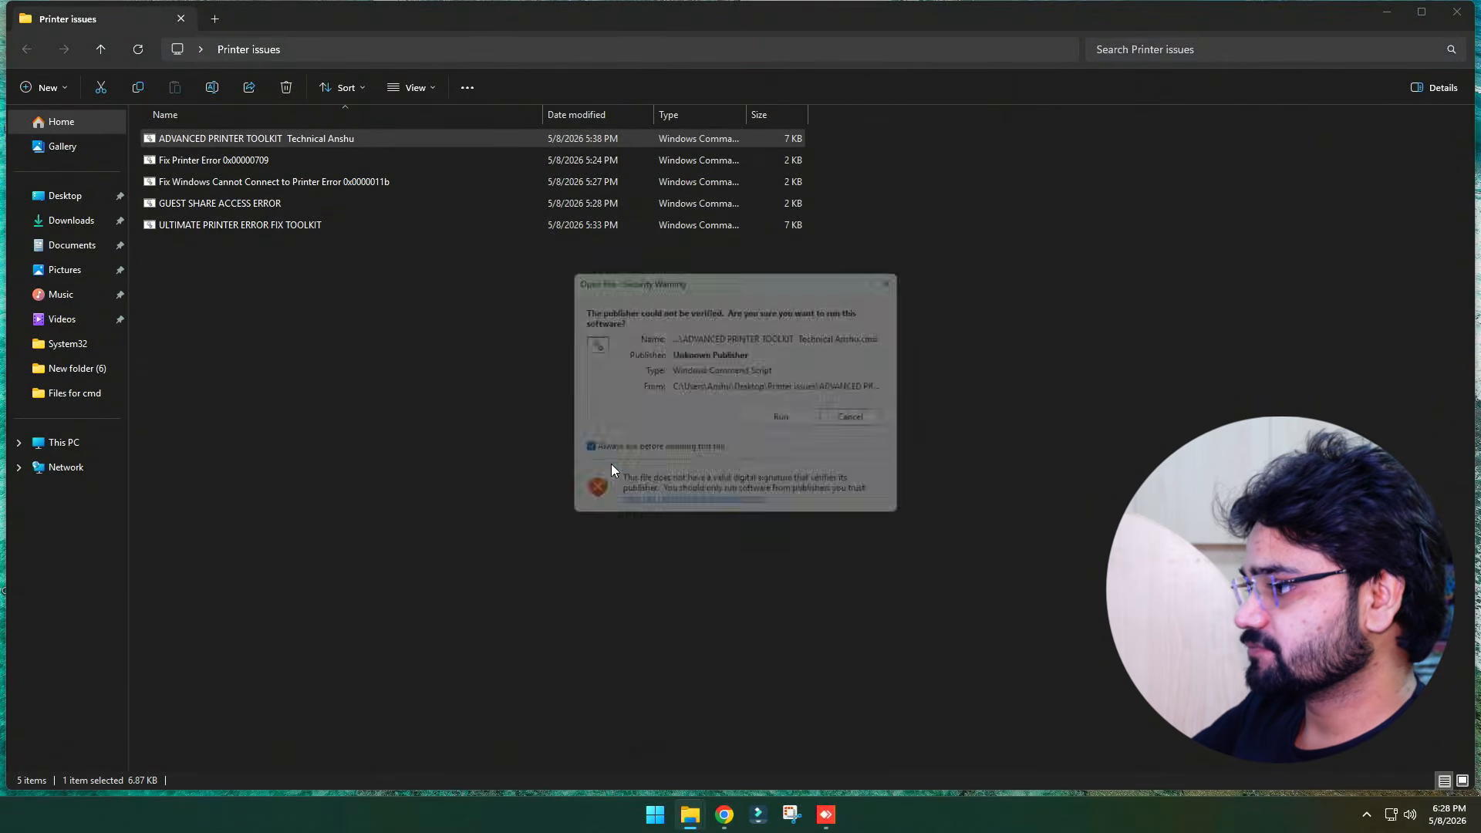
left_click(802, 421)
left_click(615, 531)
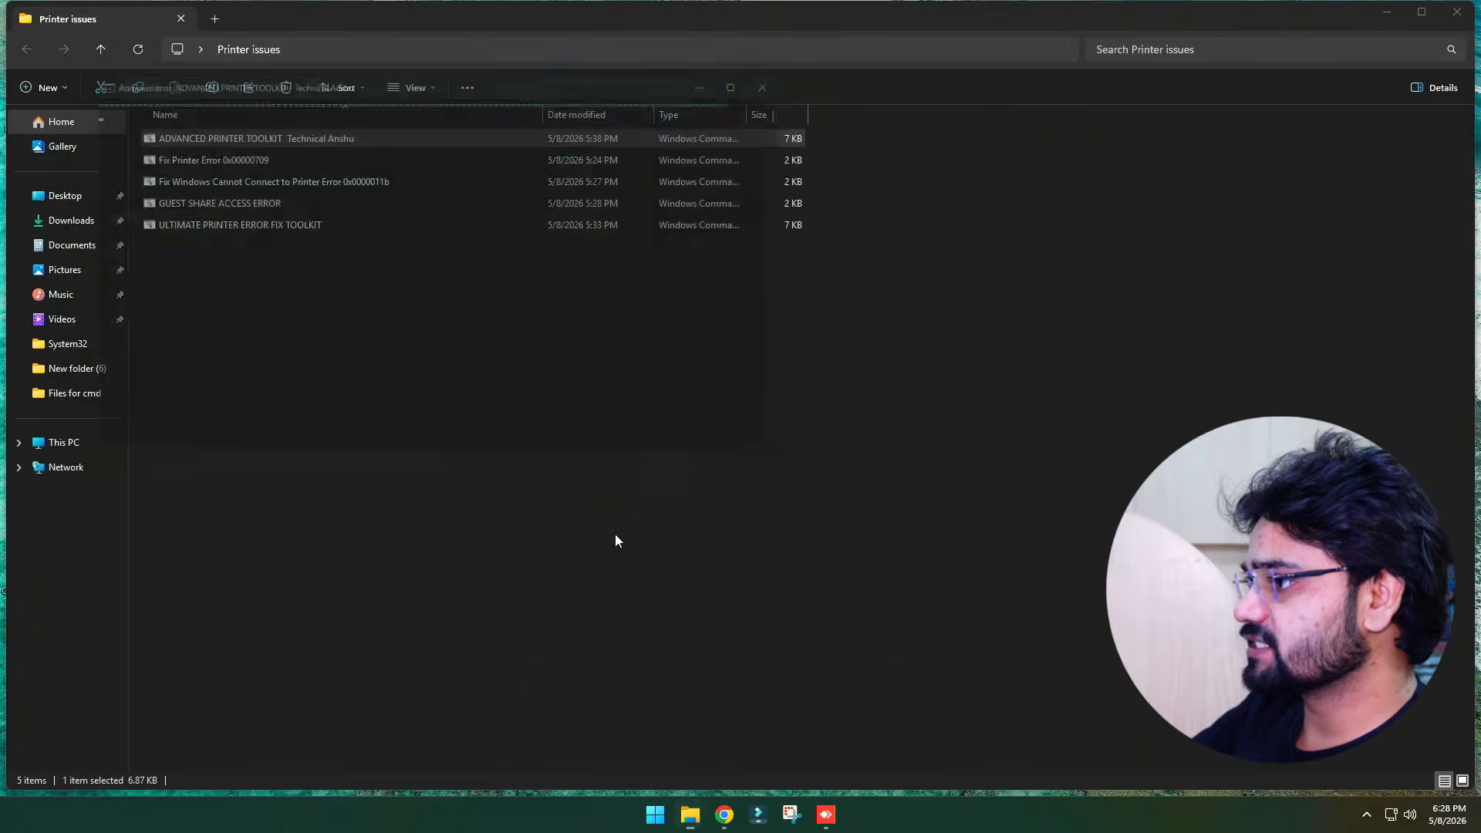
left_click(769, 74)
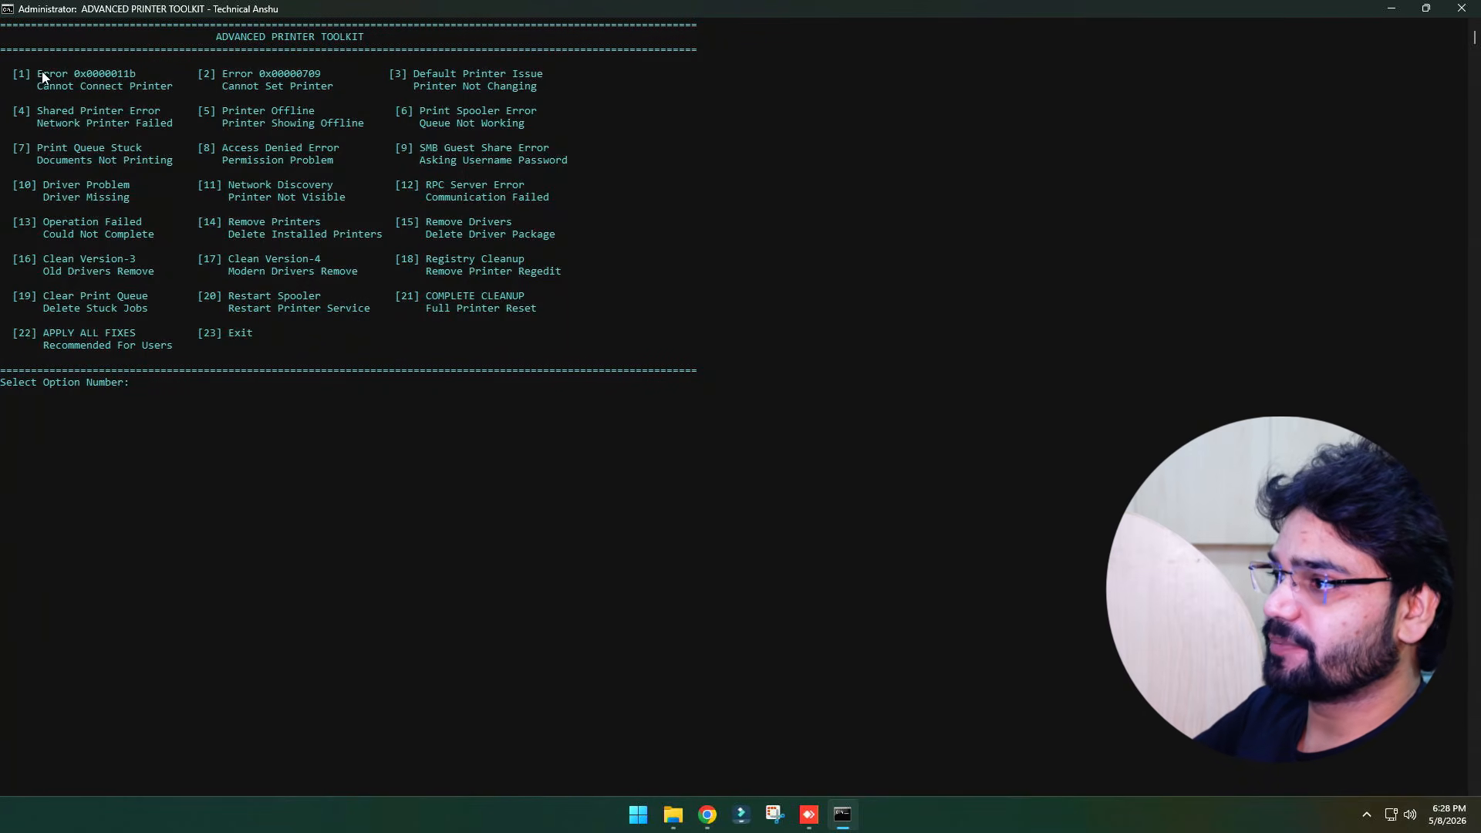
Run the toolkit's option 1 to fix error 0x0000011b and return to the menu
left_click_drag(41, 73, 151, 85)
left_click(151, 86)
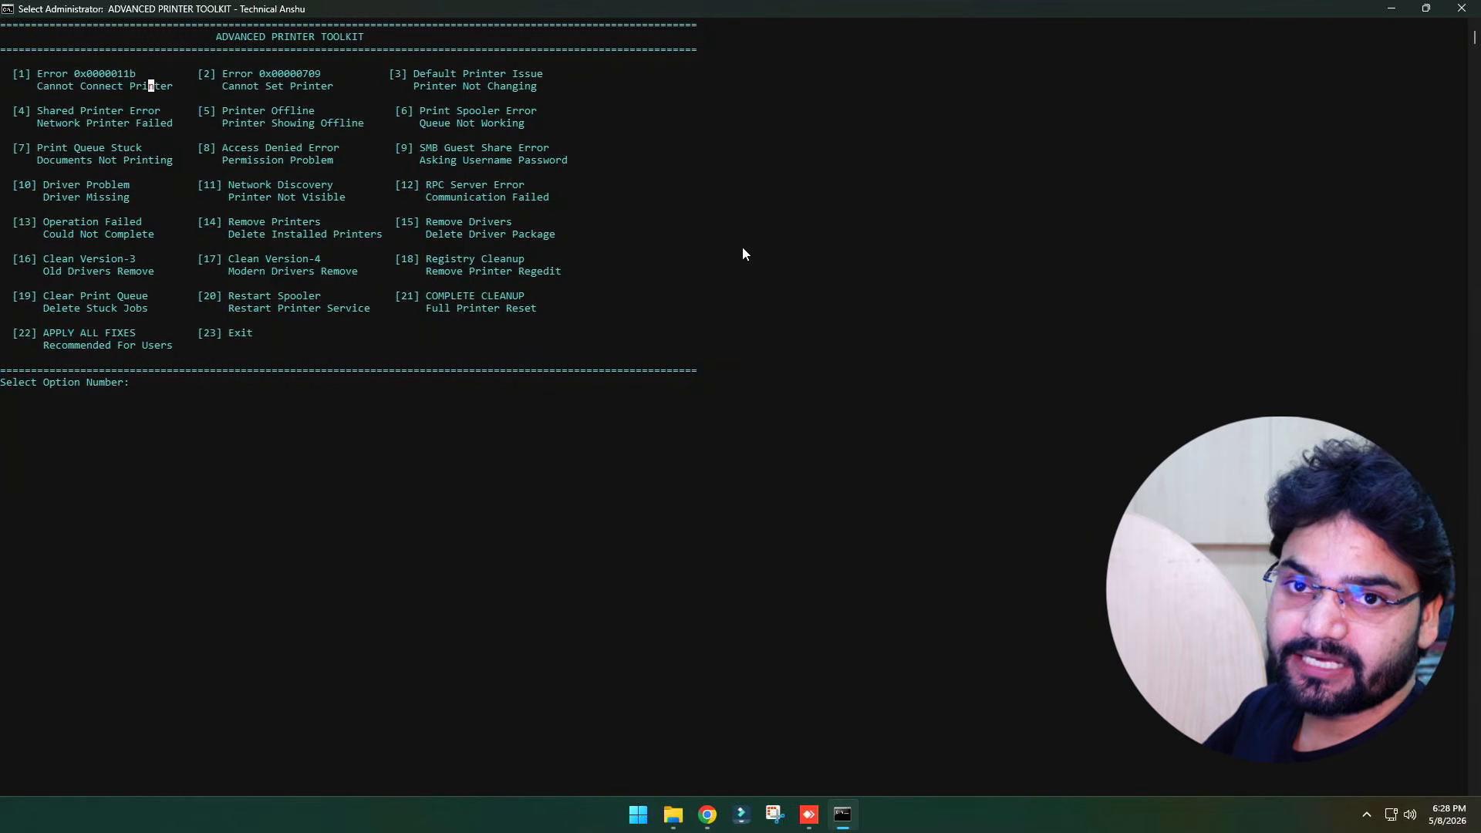
type("1")
key("Return")
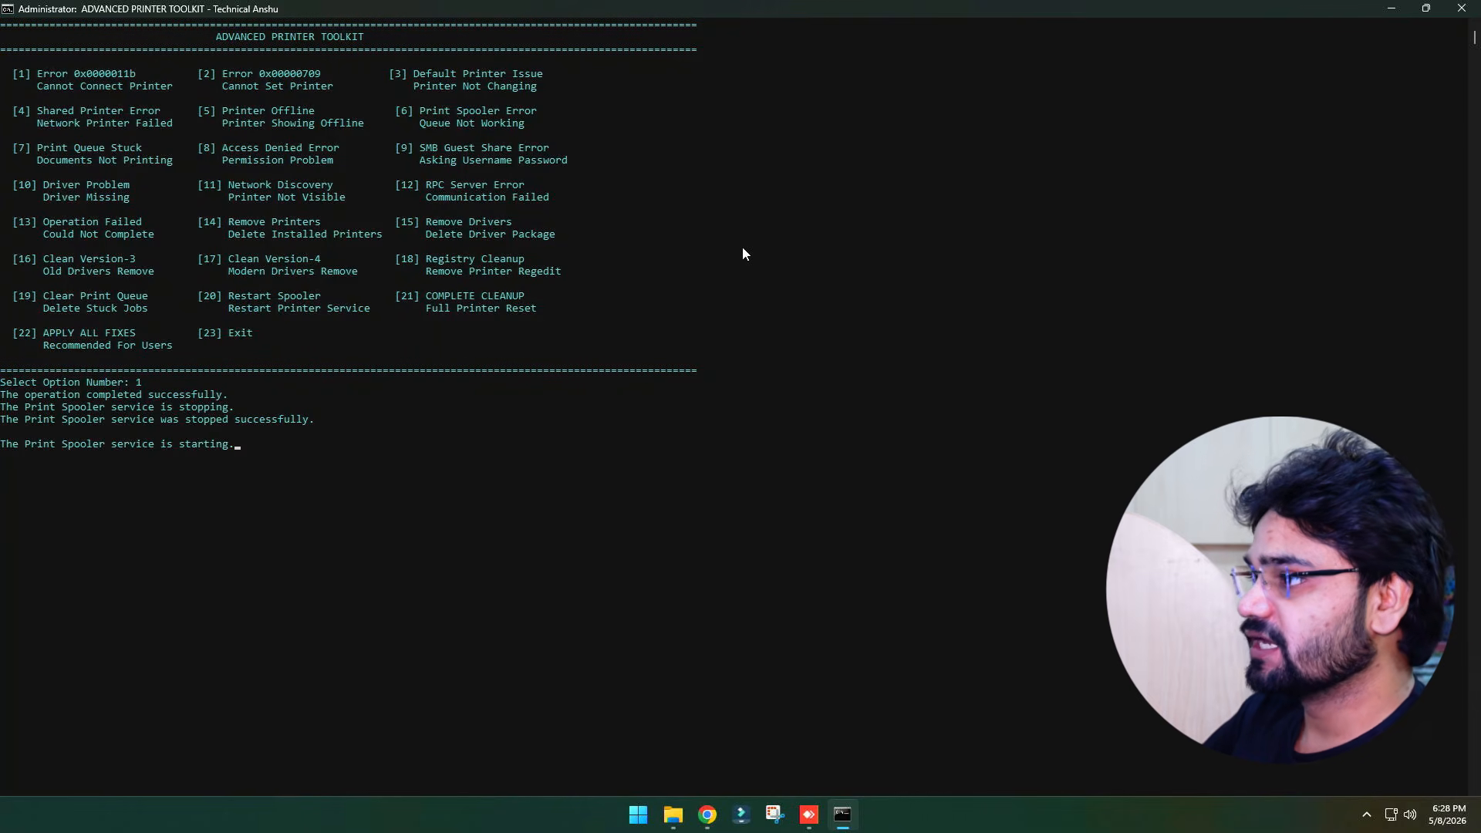
left_click_drag(415, 147, 436, 173)
left_click(546, 198)
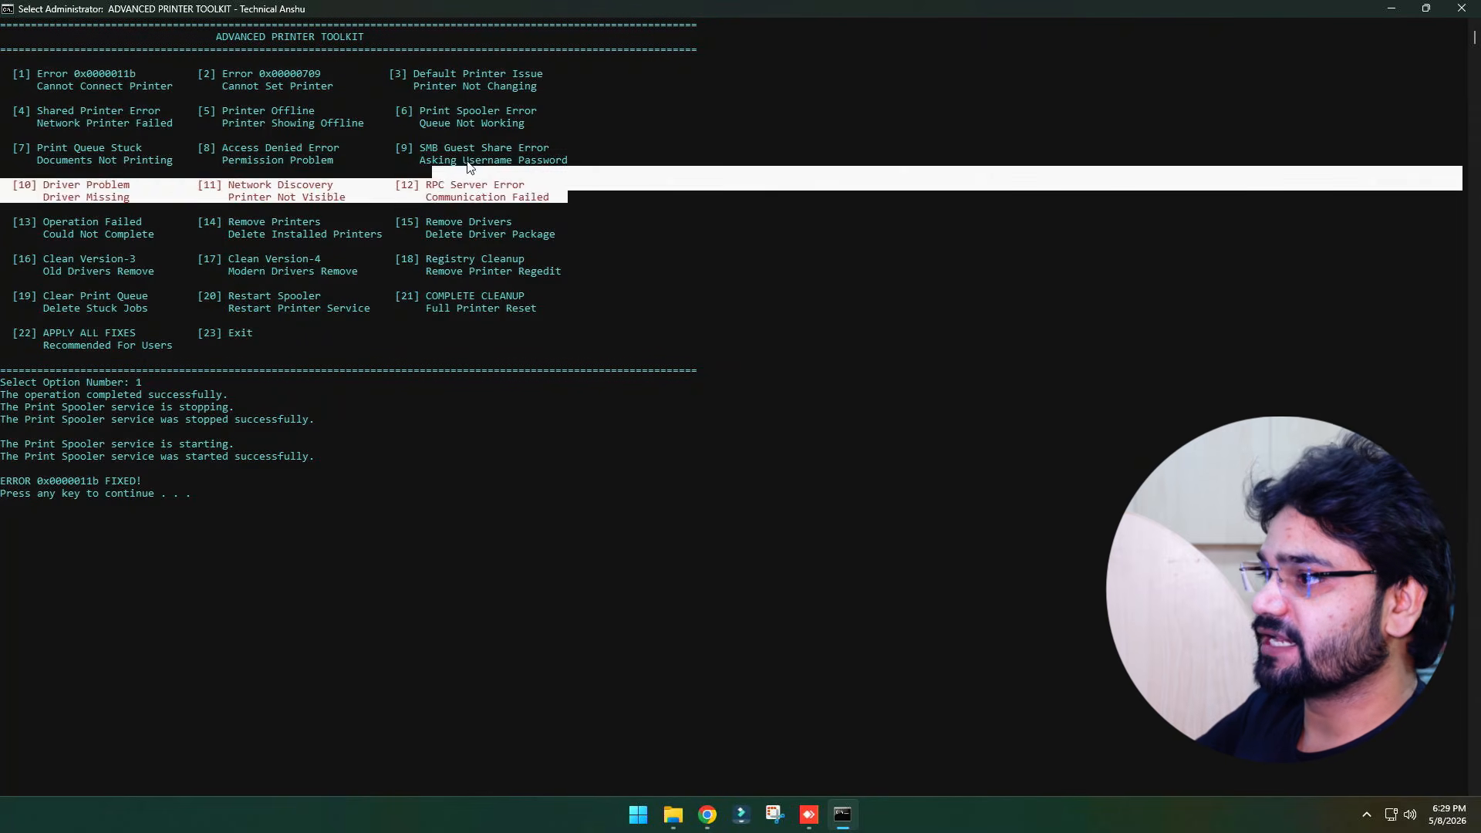
left_click(468, 166)
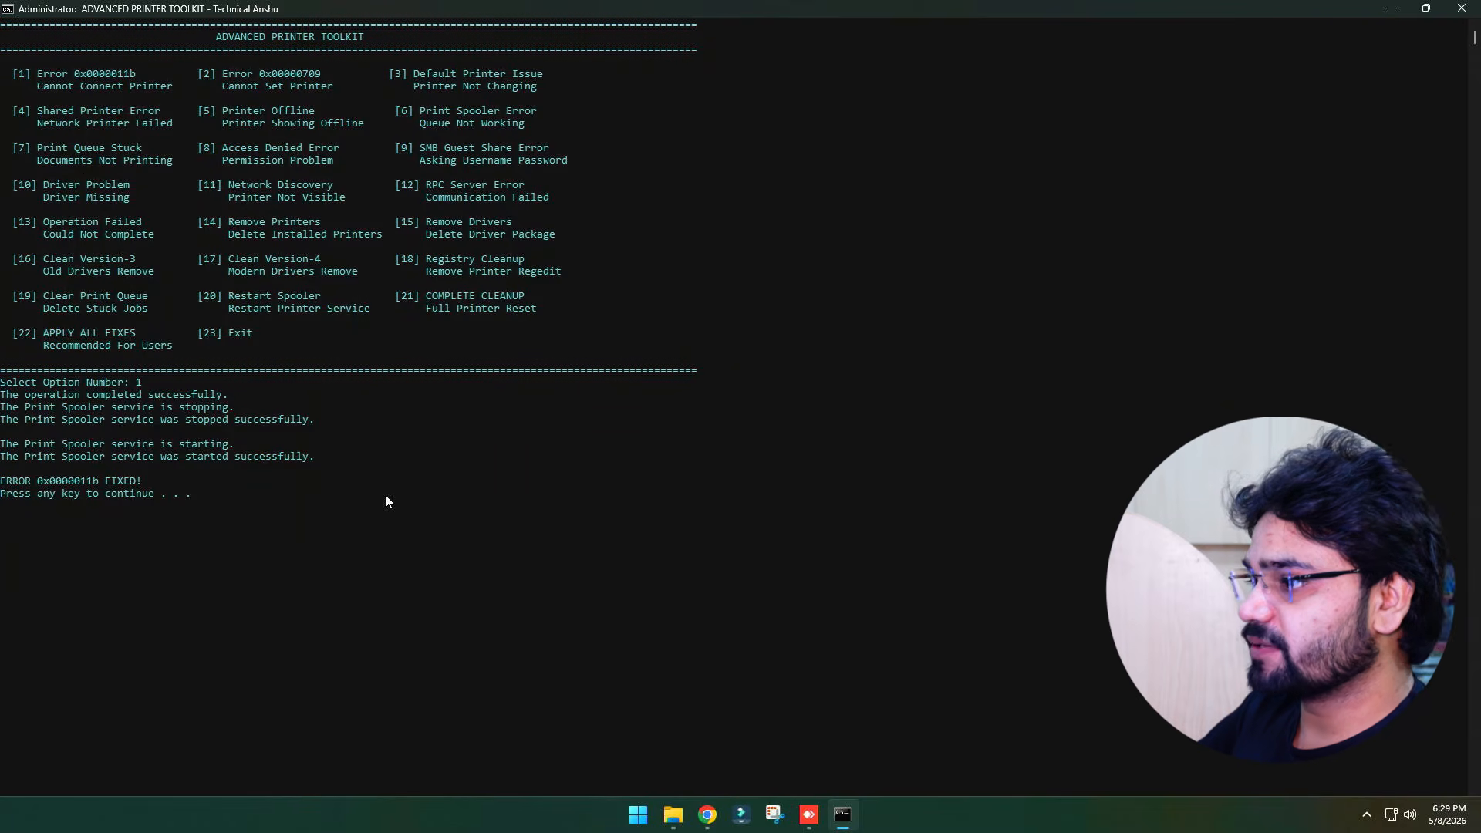
key("Return")
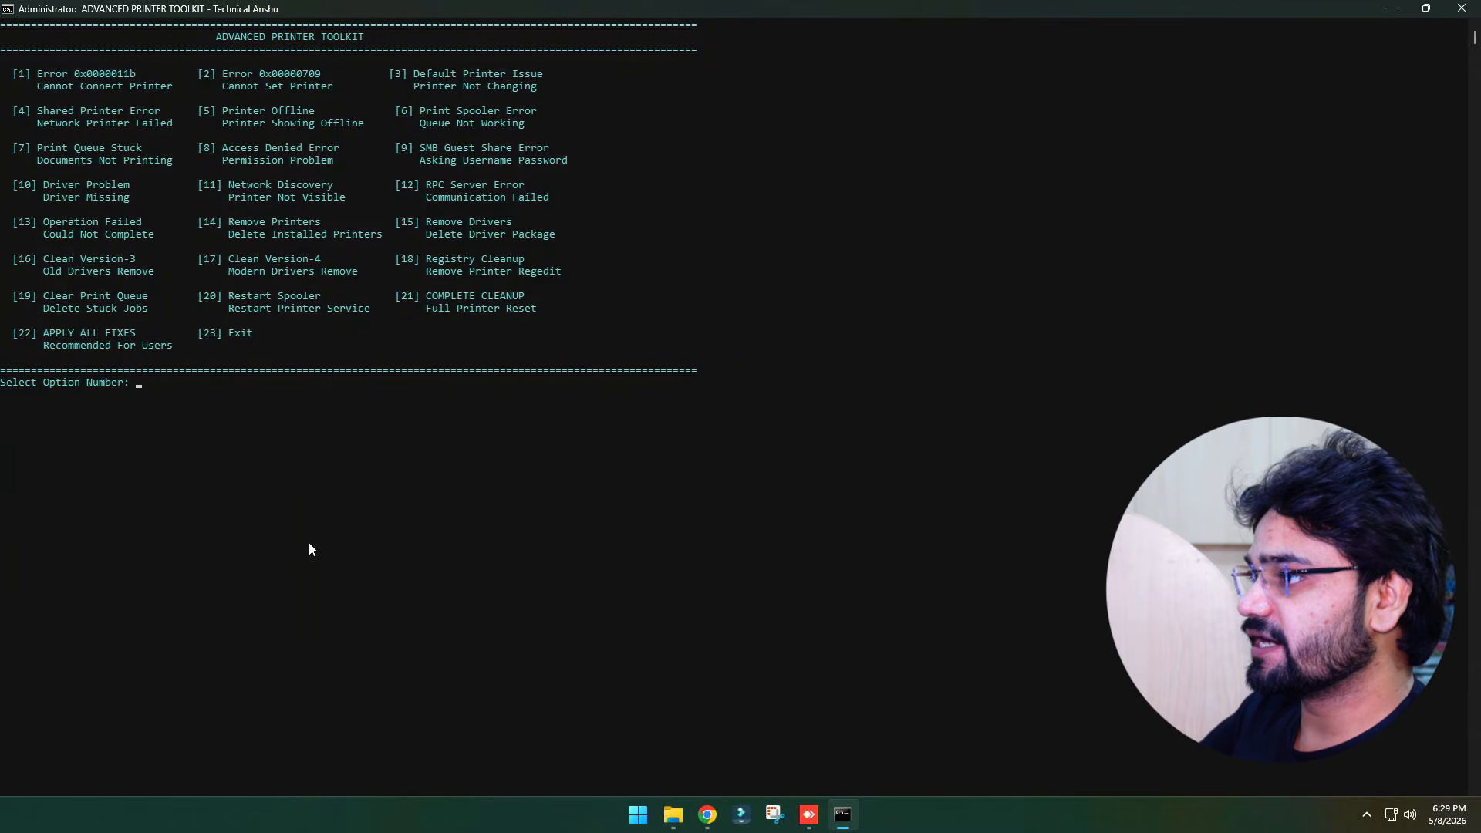
Run option 12 to fix the RPC Server Error and return to the menu
type("12")
key("Return")
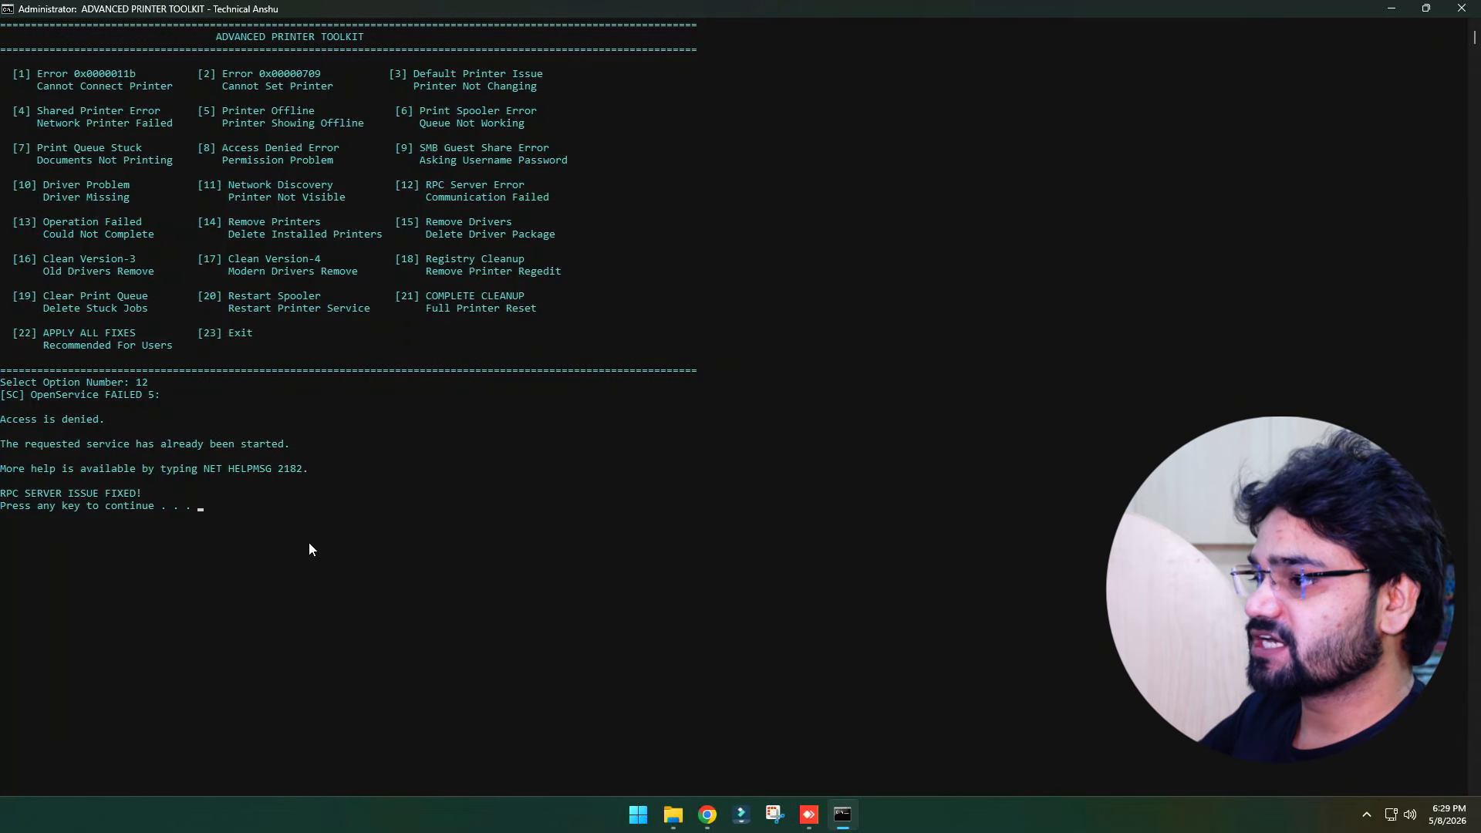
key("Return")
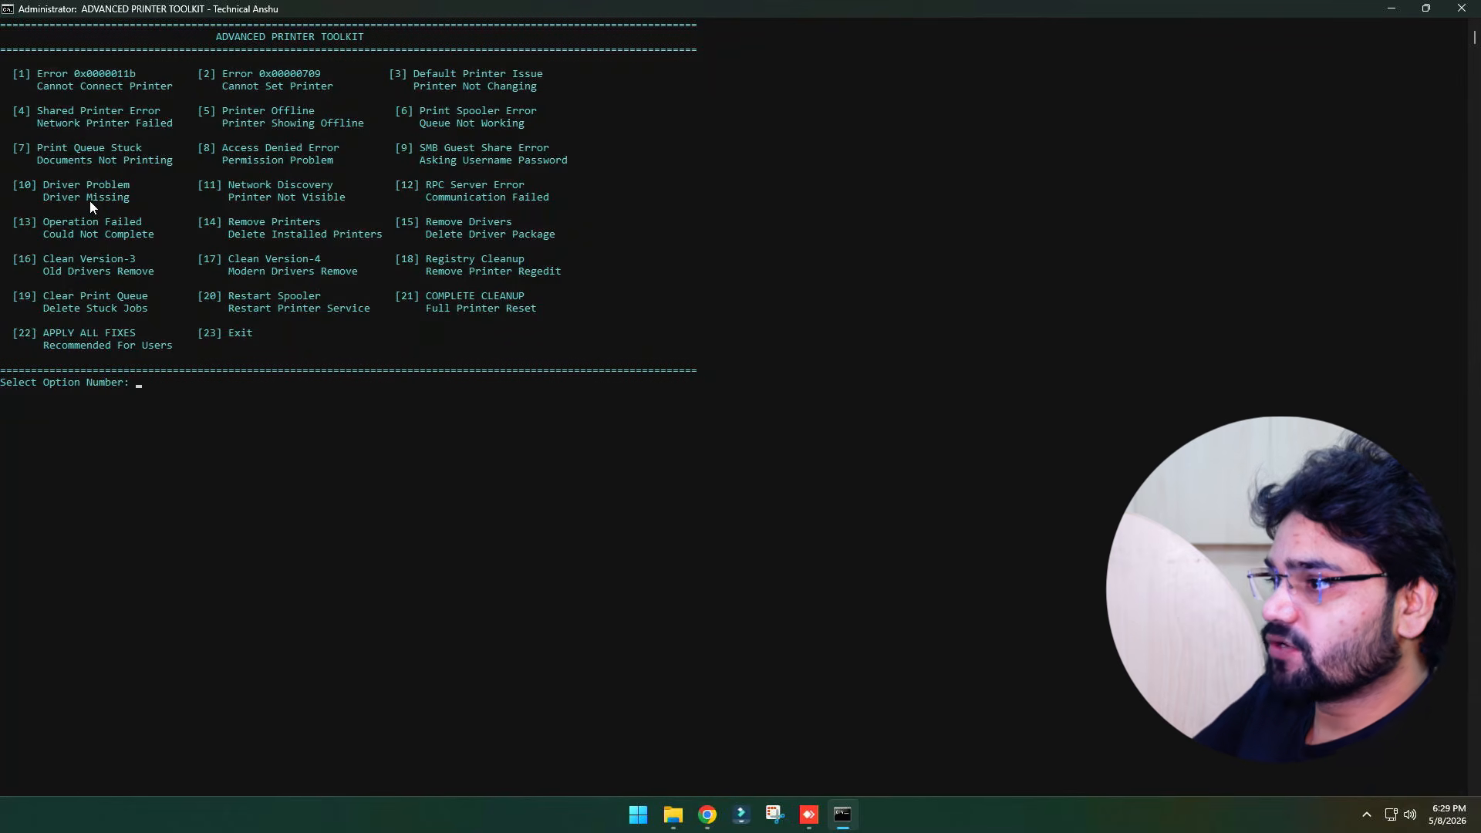
Close the toolkit and Explorer, then reopen the Printer issues folder from the desktop and look over its scripts
left_click(1462, 9)
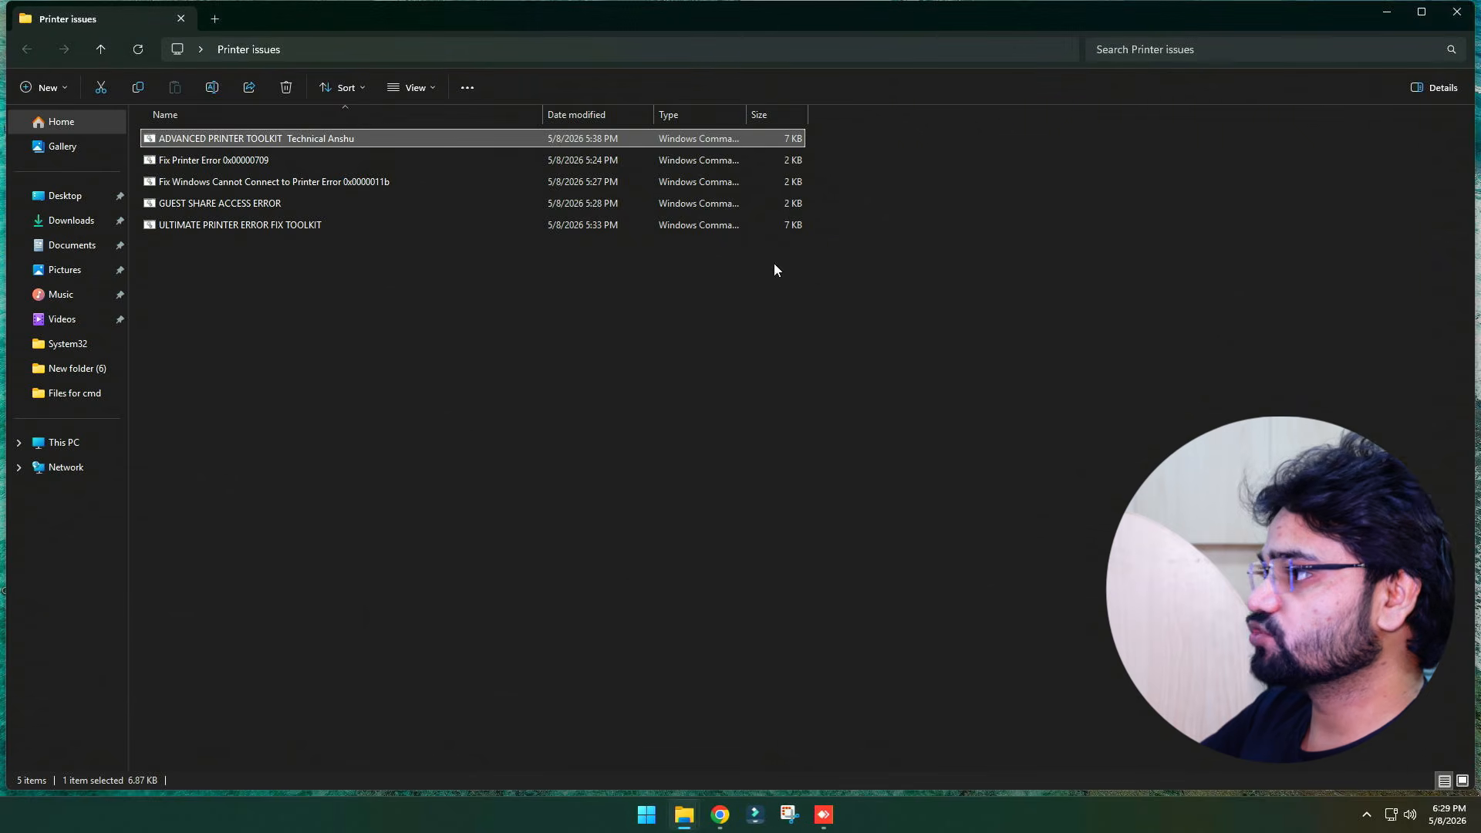
left_click(1457, 12)
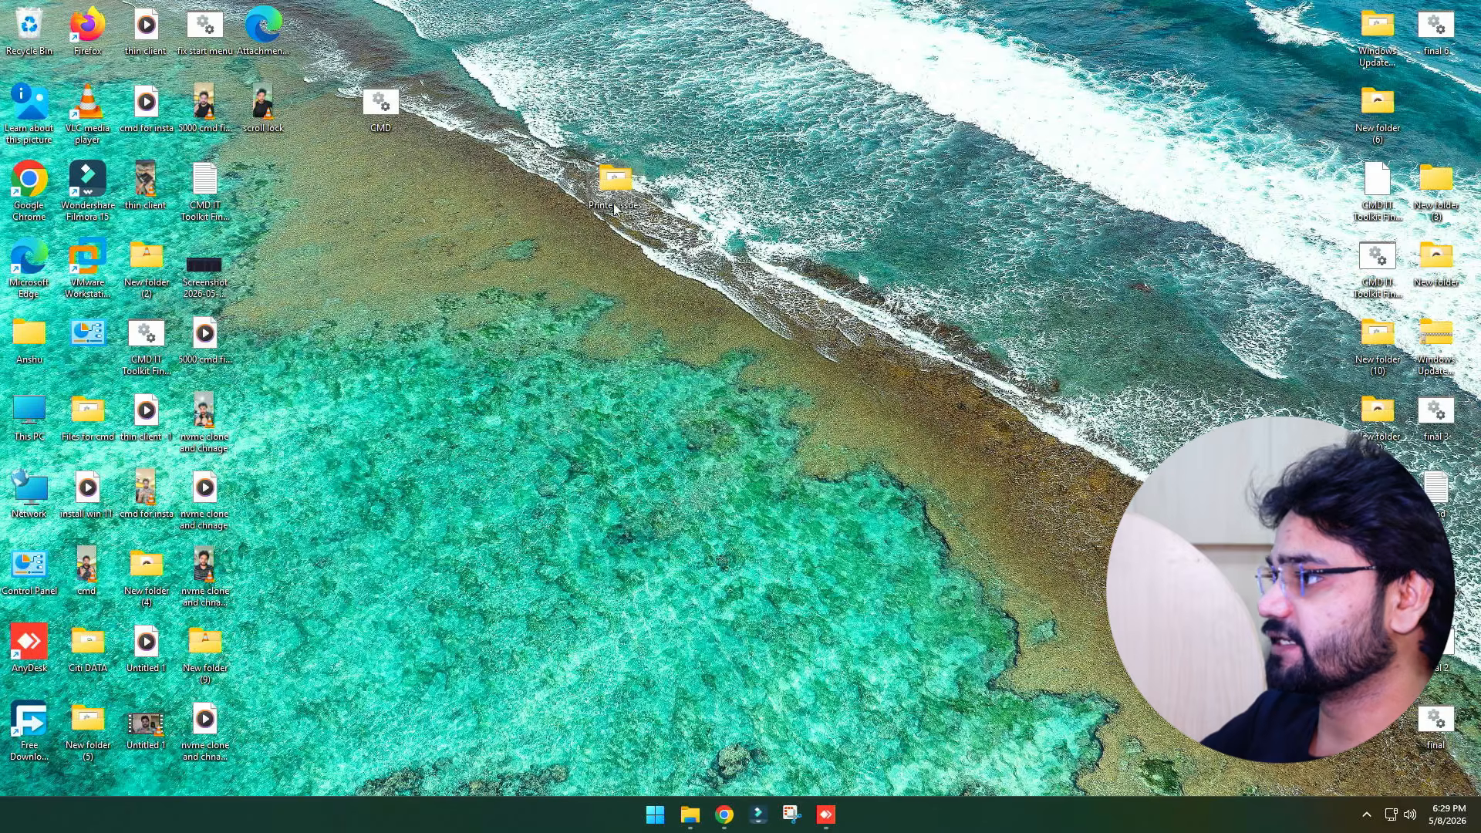
double_click(616, 180)
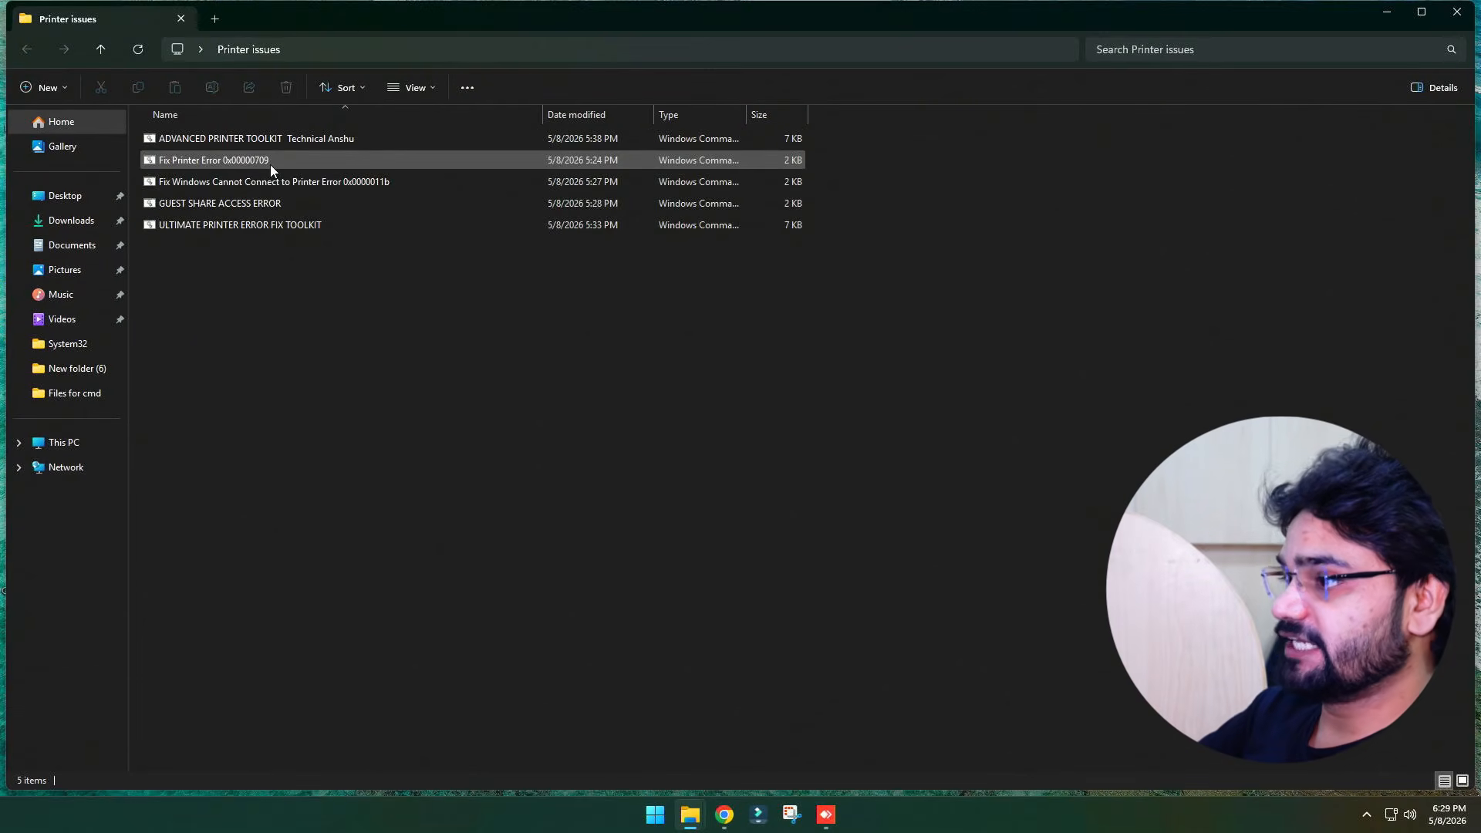
left_click(202, 204)
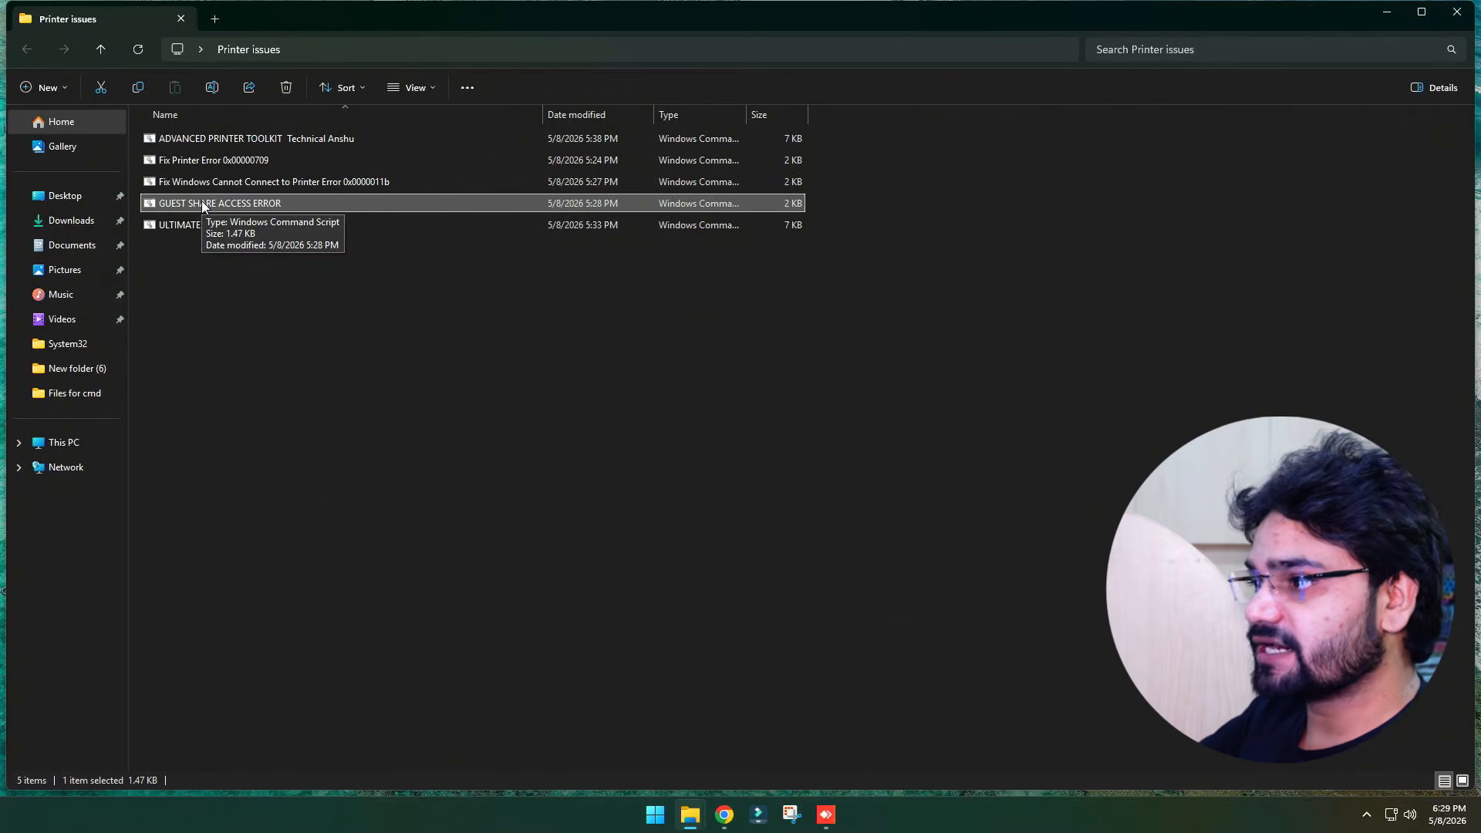
left_click(202, 201)
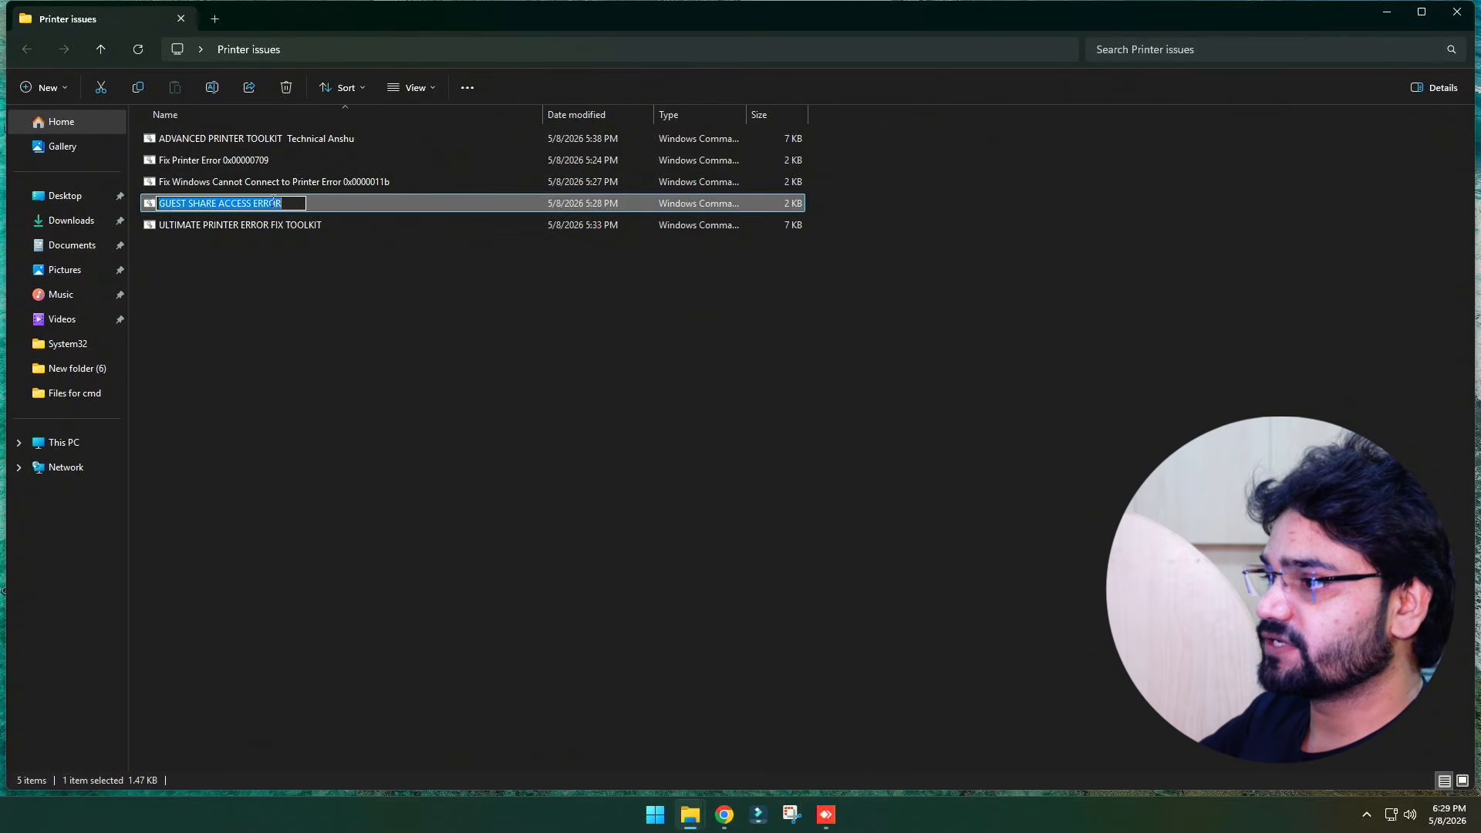
left_click(318, 197)
left_click(264, 182)
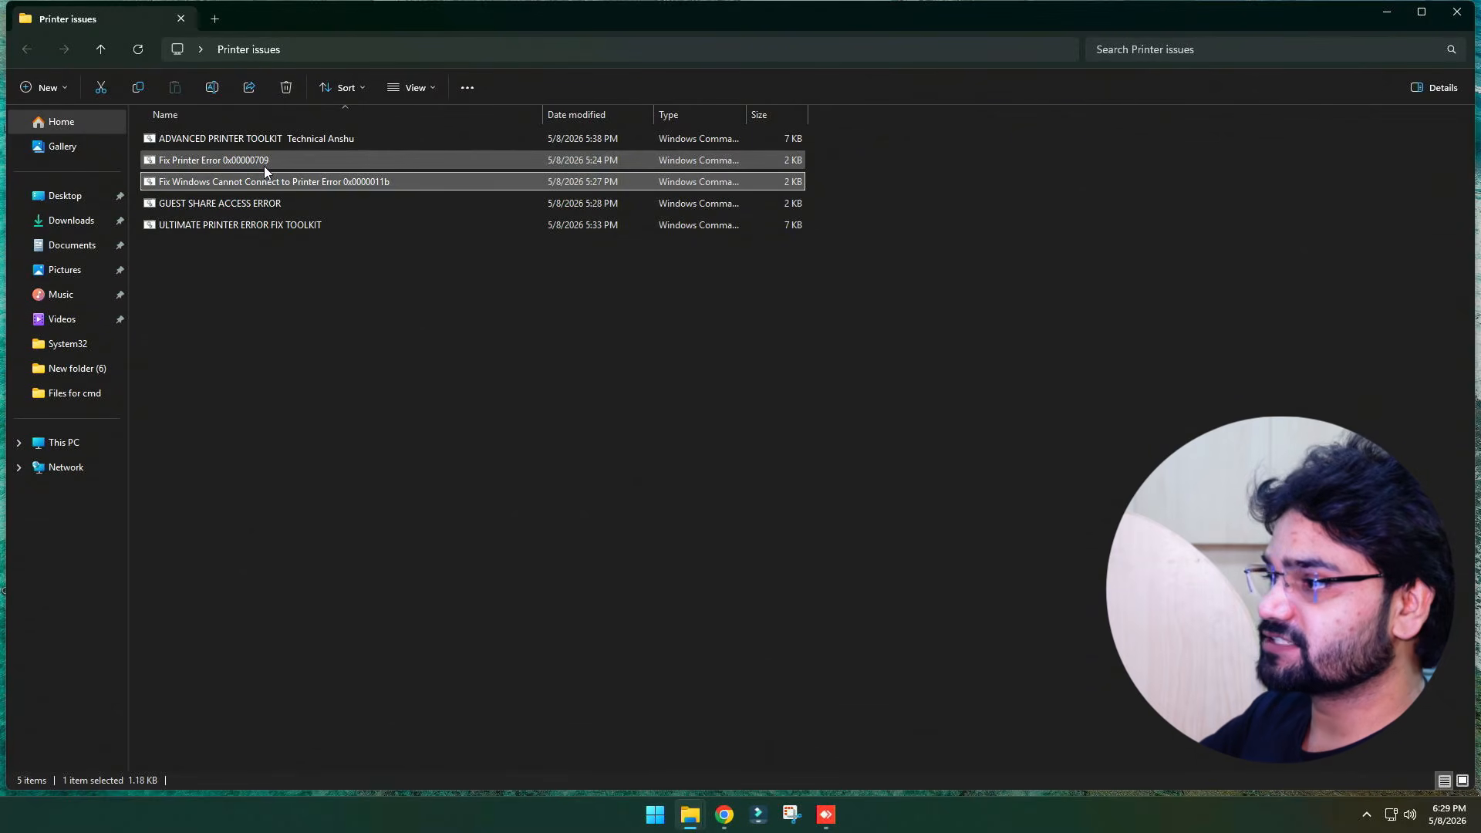
left_click(264, 165)
Run ADVANCED PRINTER TOOLKIT as administrator, review the APPLY ALL FIXES option, then close the toolkit and Explorer
right_click(257, 140)
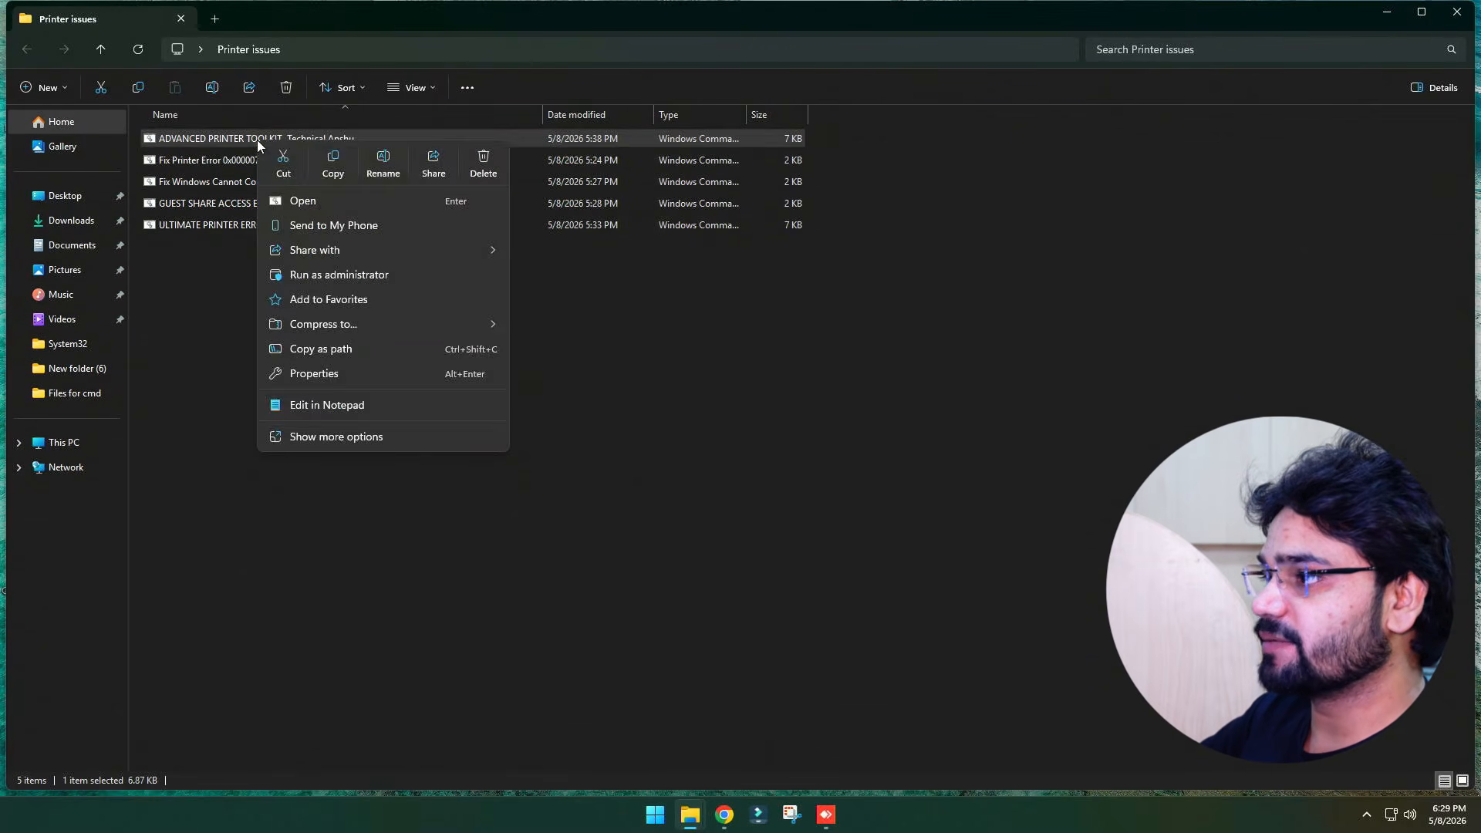
left_click(327, 275)
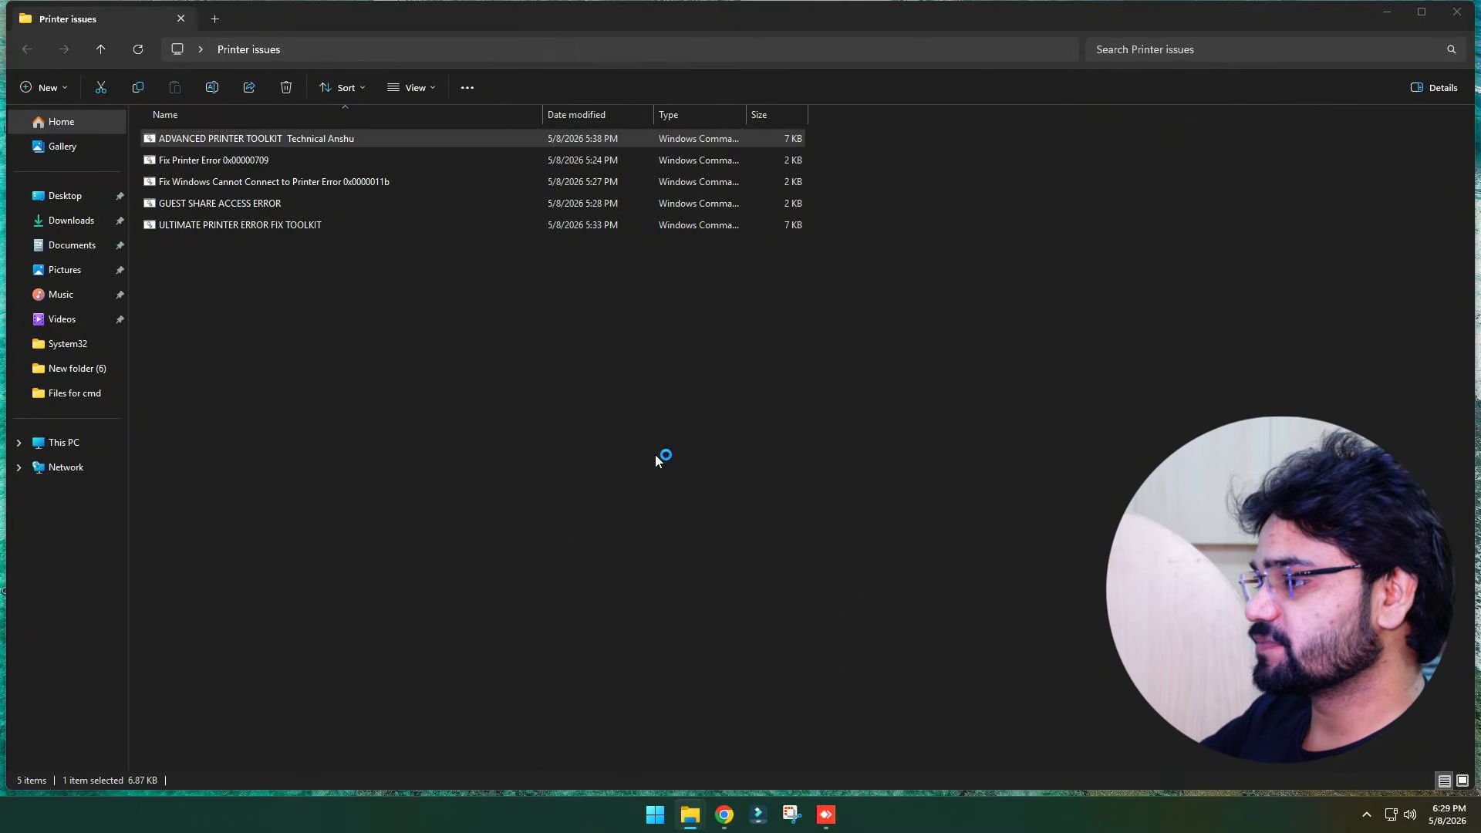
left_click(787, 420)
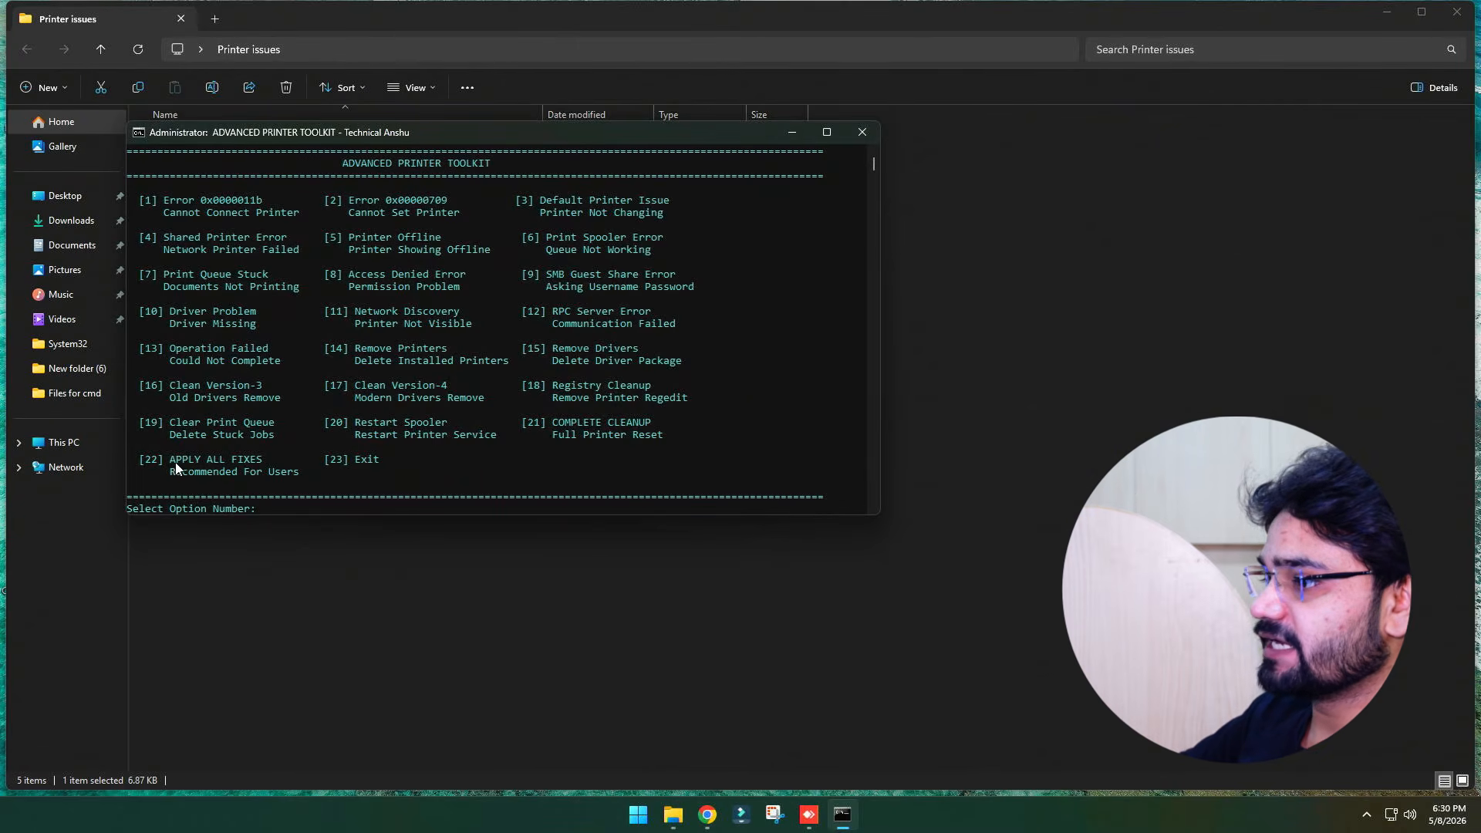
left_click_drag(181, 457, 291, 470)
left_click(295, 471)
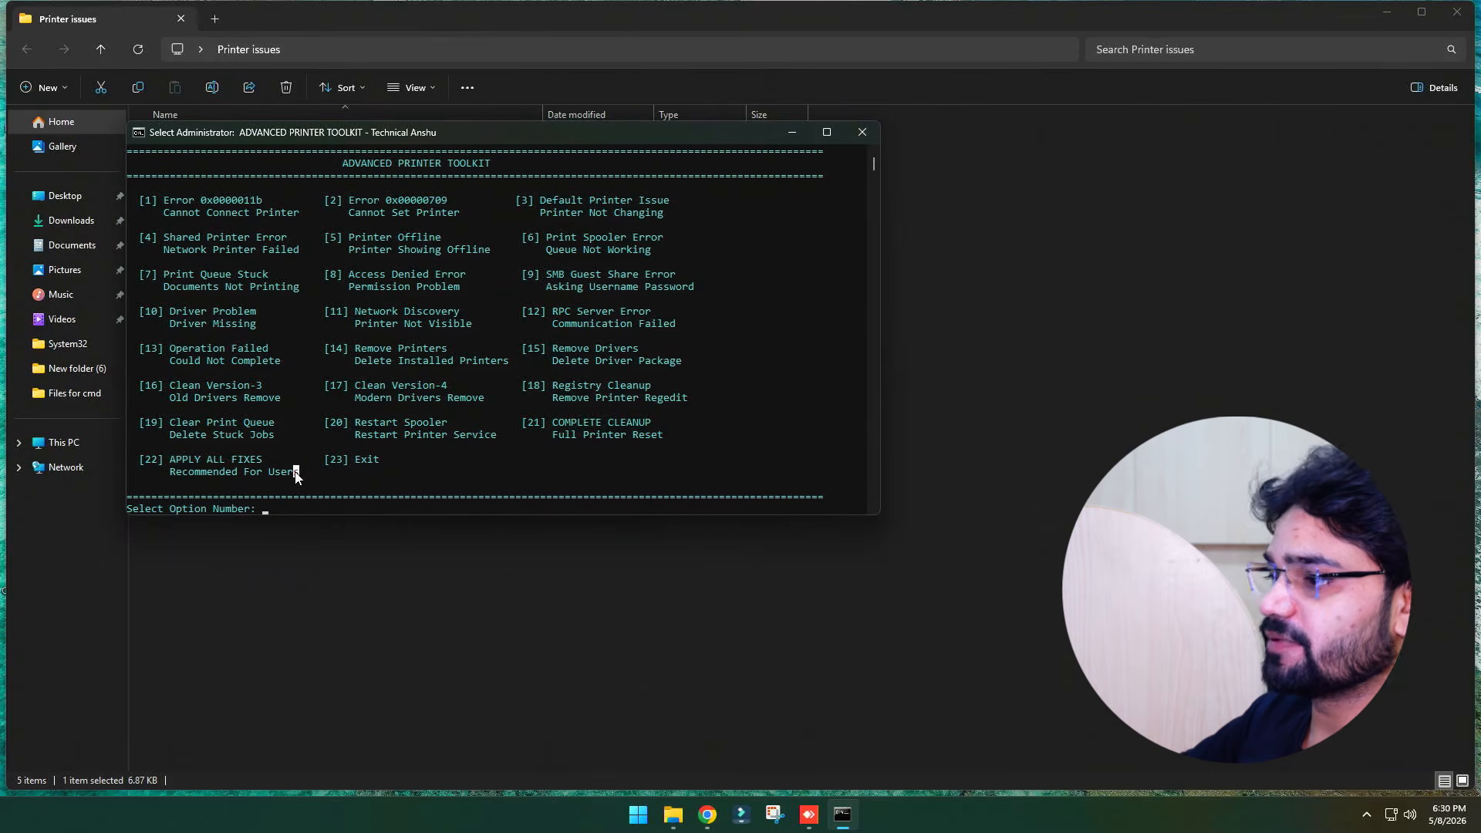
left_click(858, 134)
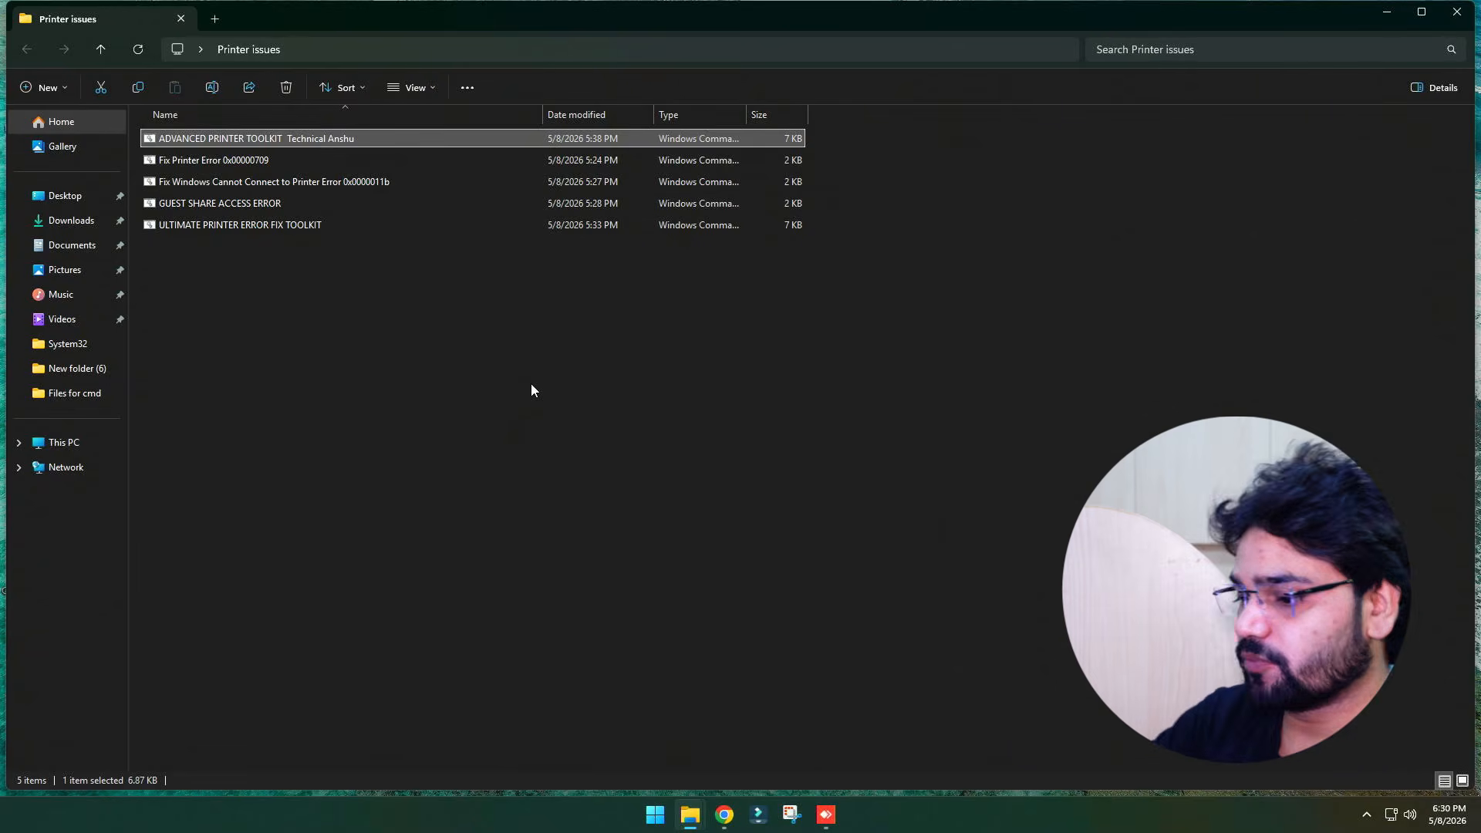
left_click(1457, 14)
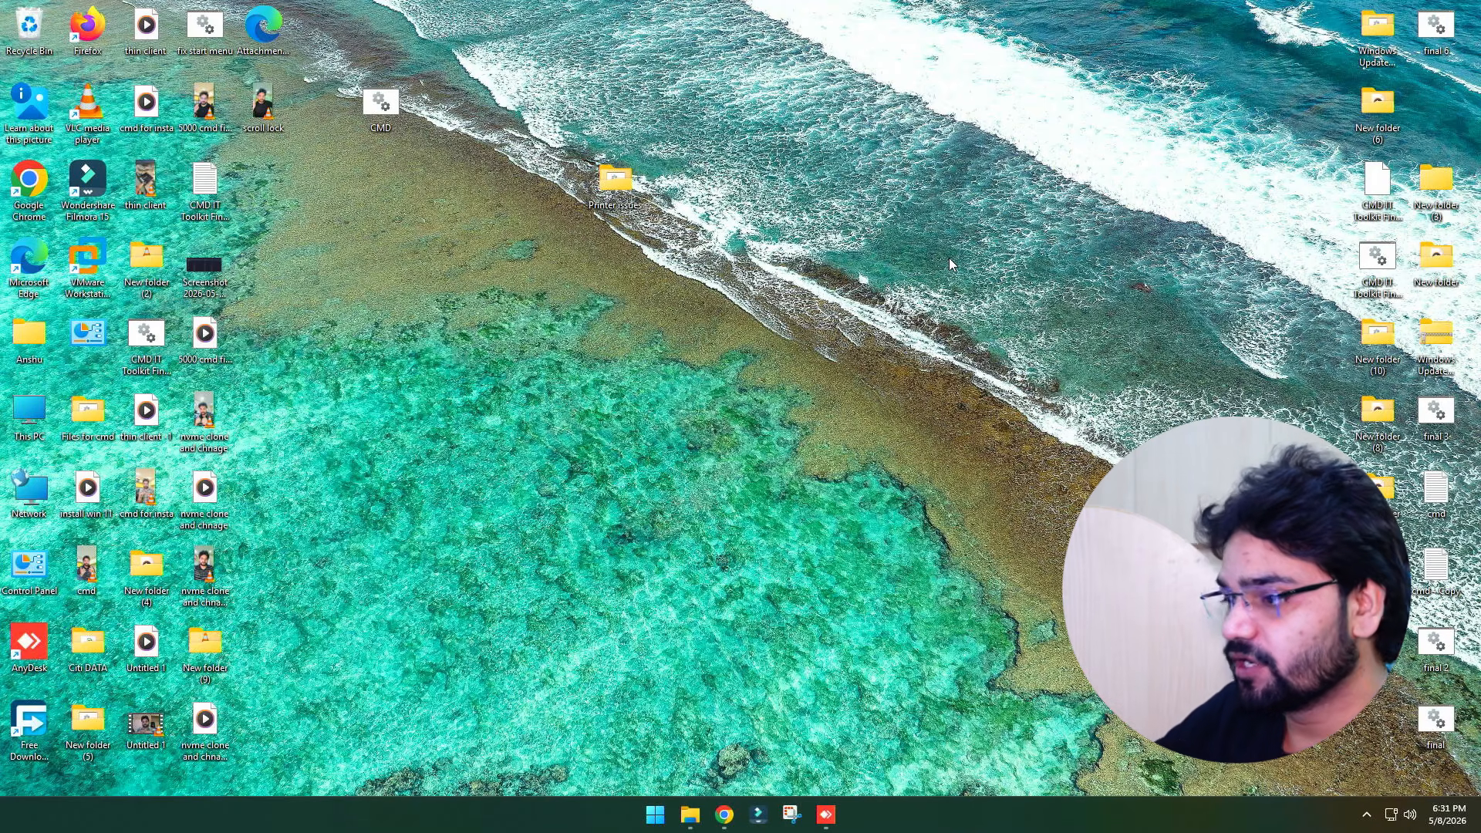
Open the advanced sharing settings of Network and Sharing Center from Control Panel
key("super+r")
type("firewall")
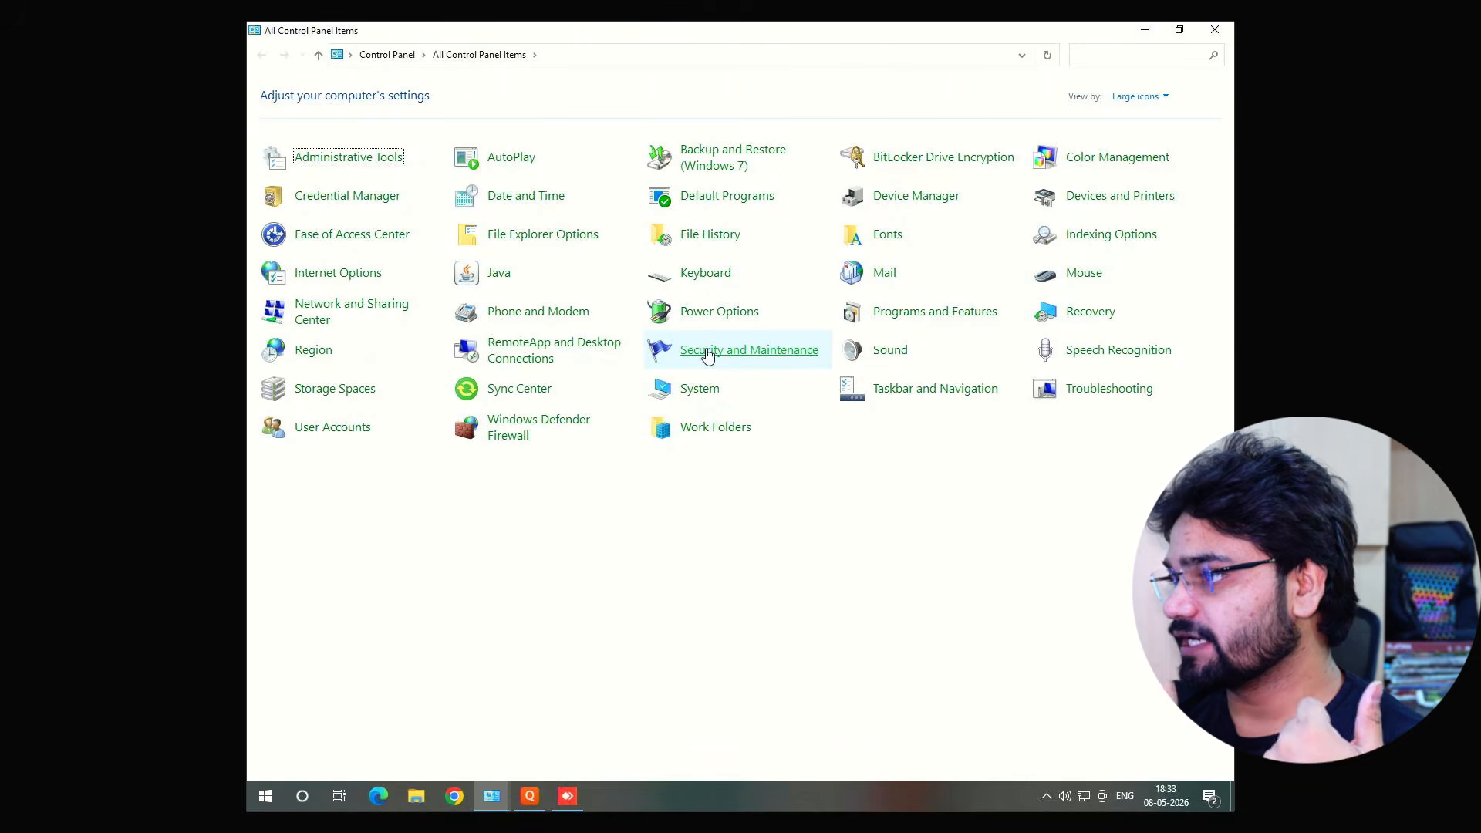
left_click(708, 353)
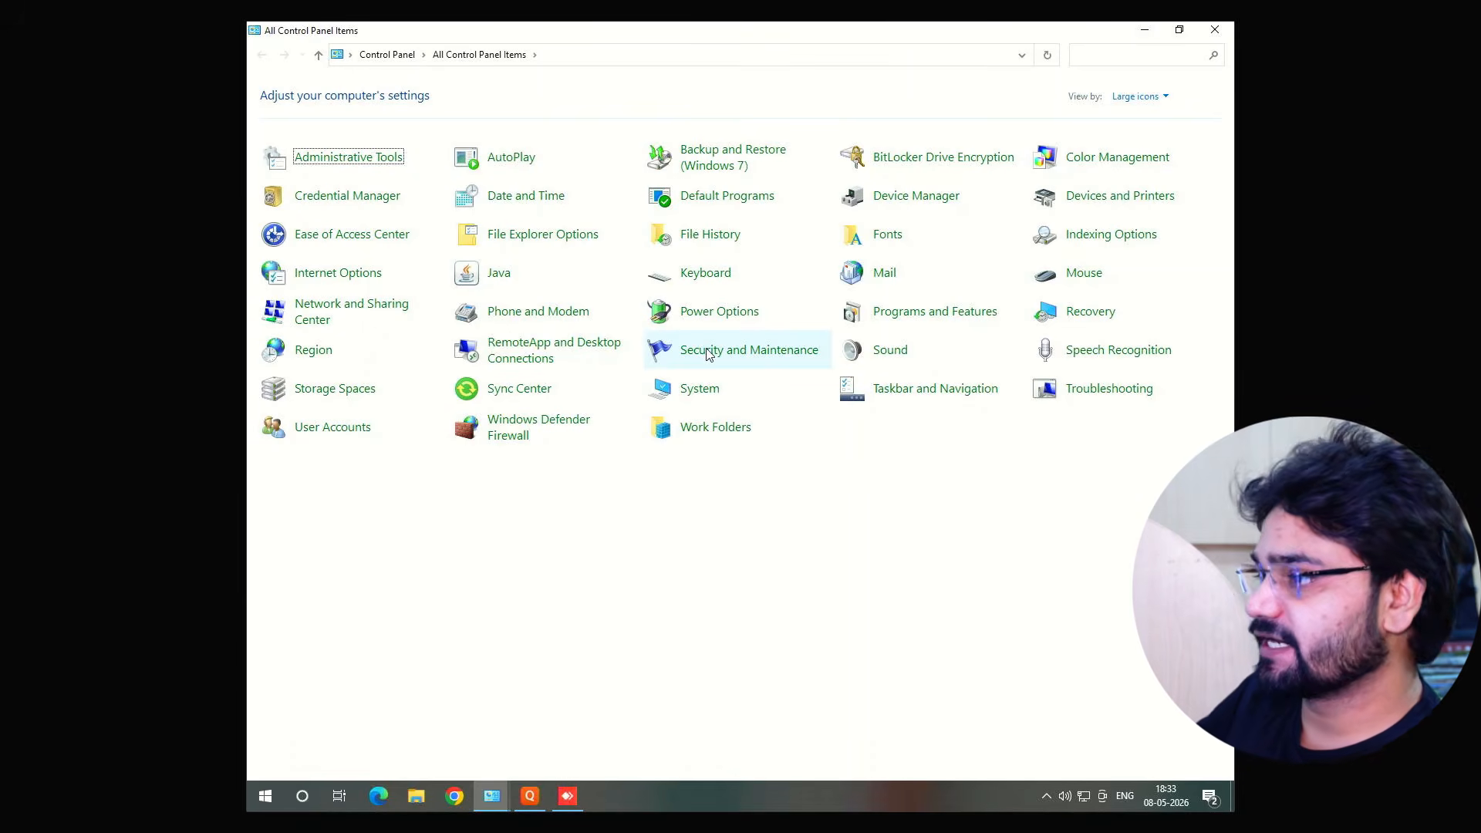
left_click(711, 354)
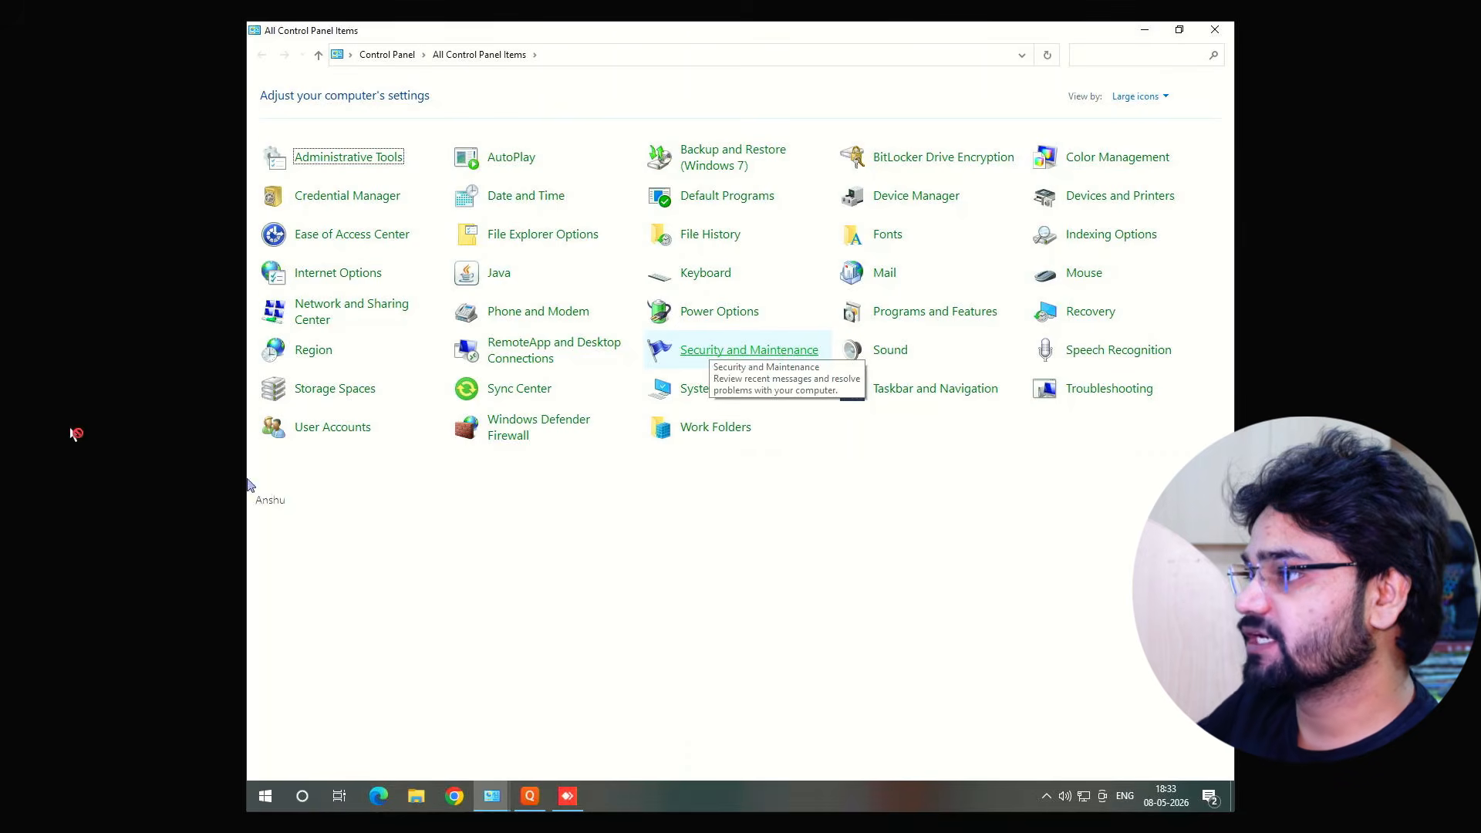
left_click(314, 310)
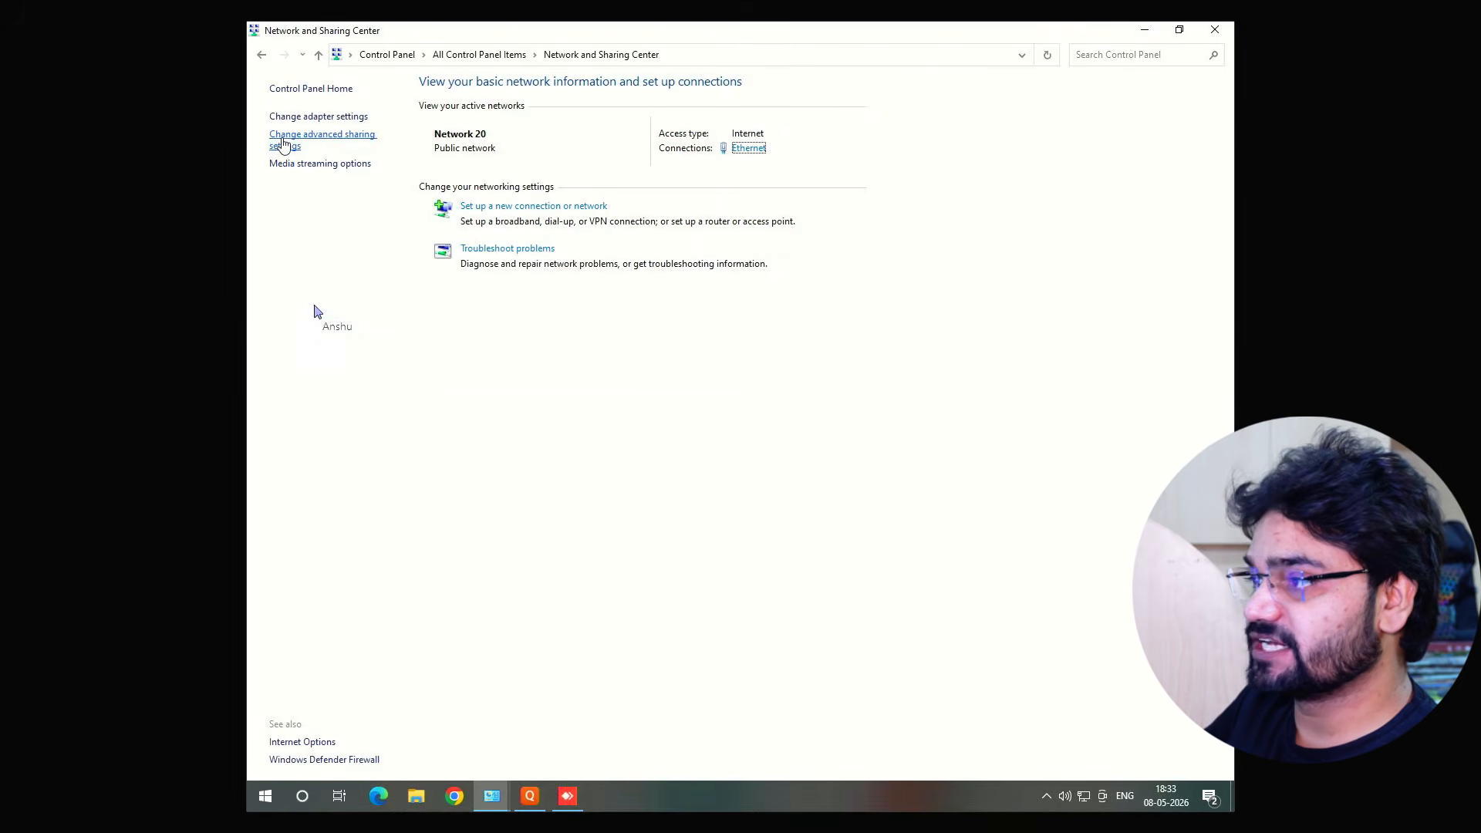
left_click(283, 145)
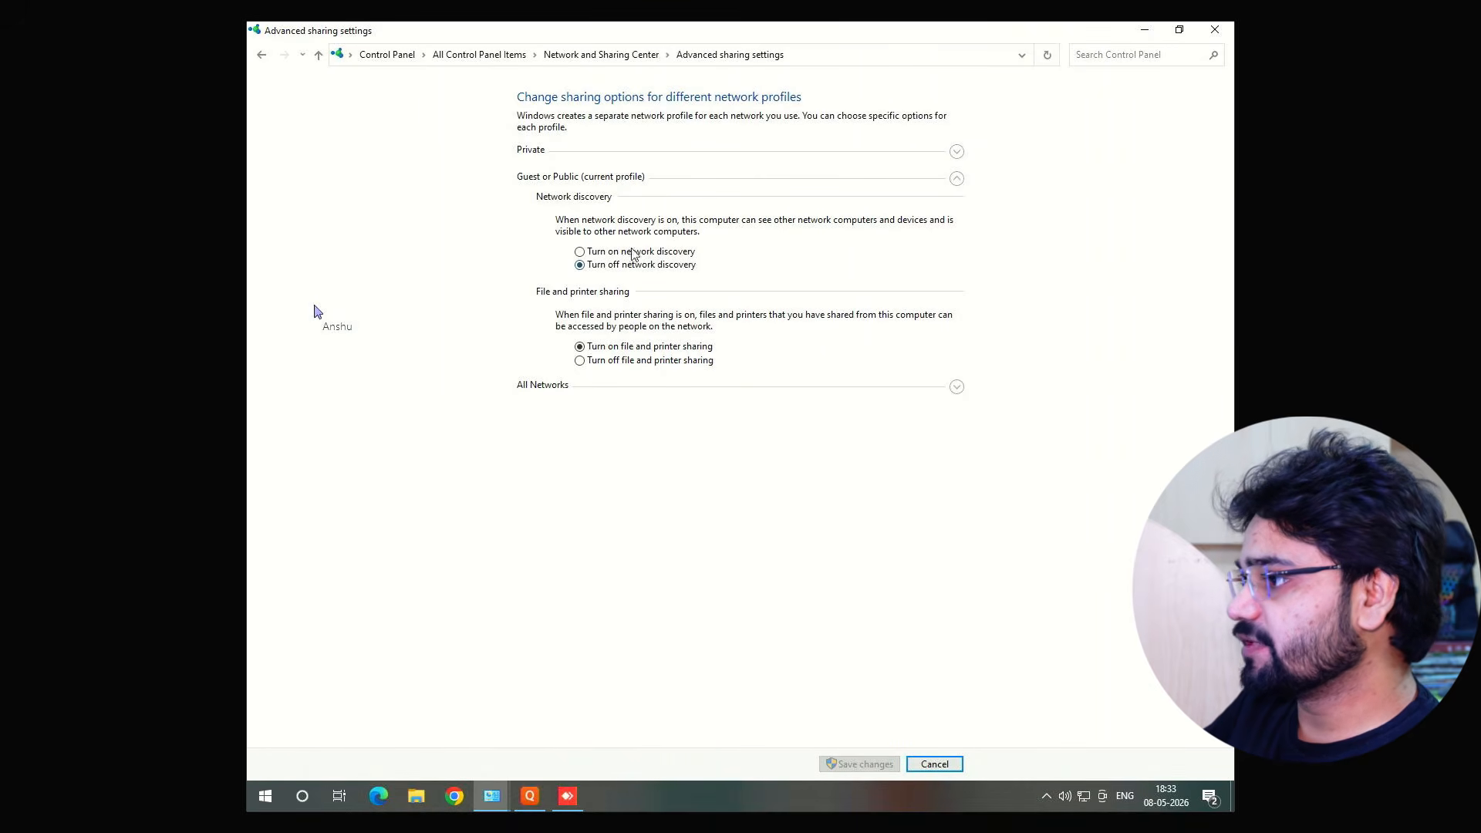
Turn on file and printer sharing, turn off password protected sharing under All Networks, and save the changes
left_click(587, 360)
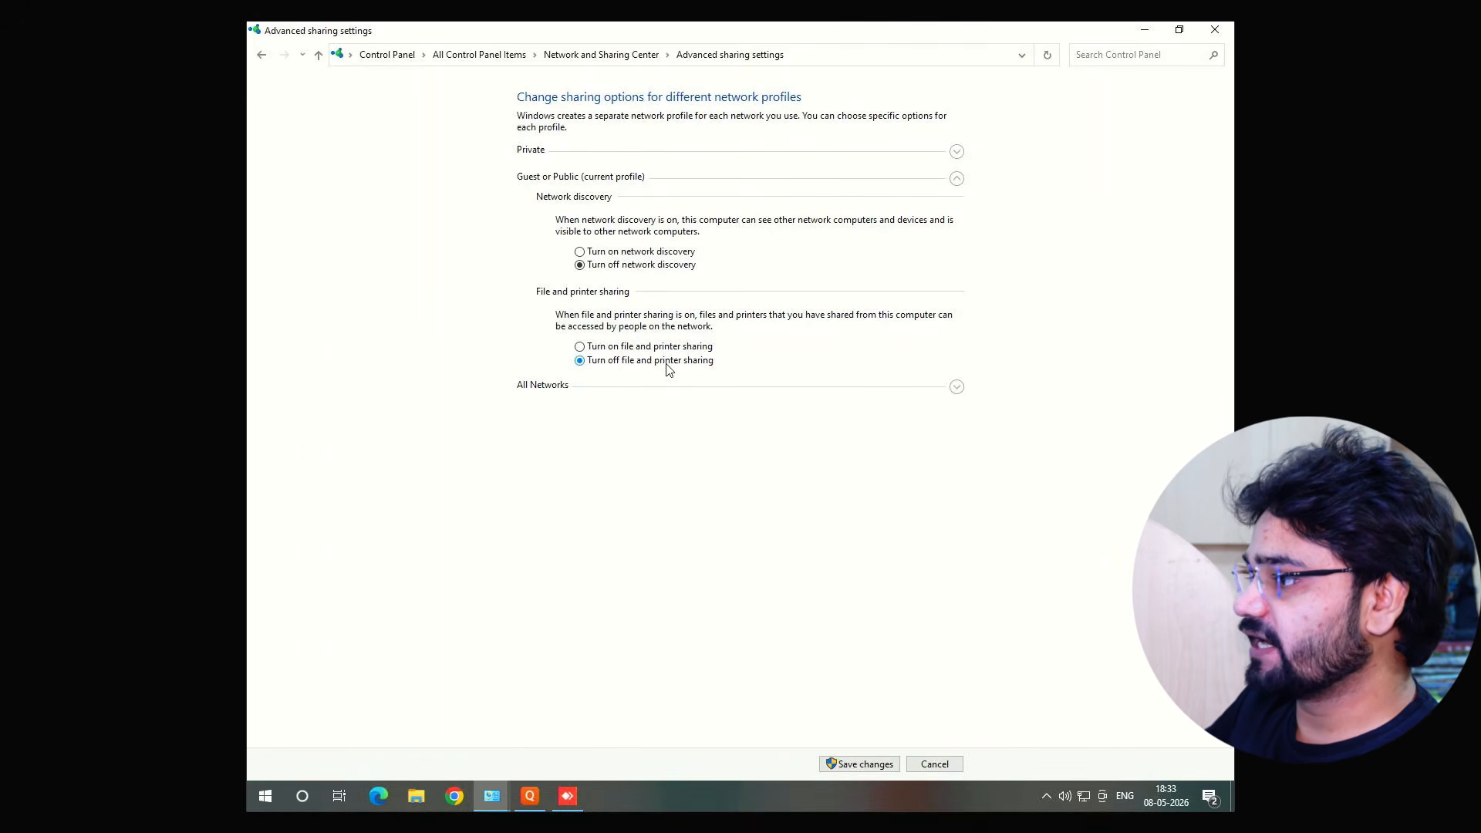
left_click(614, 349)
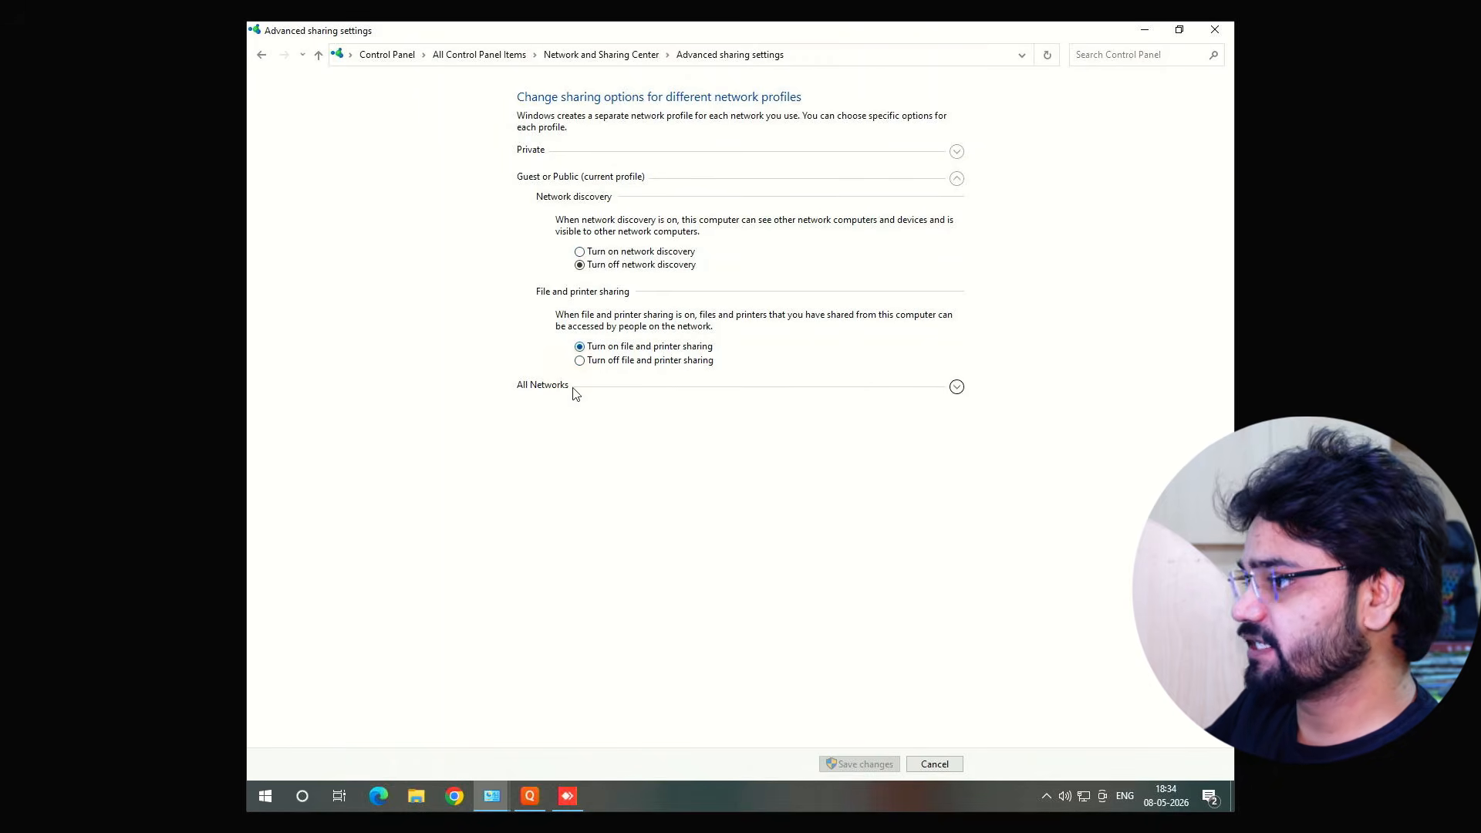
left_click(957, 387)
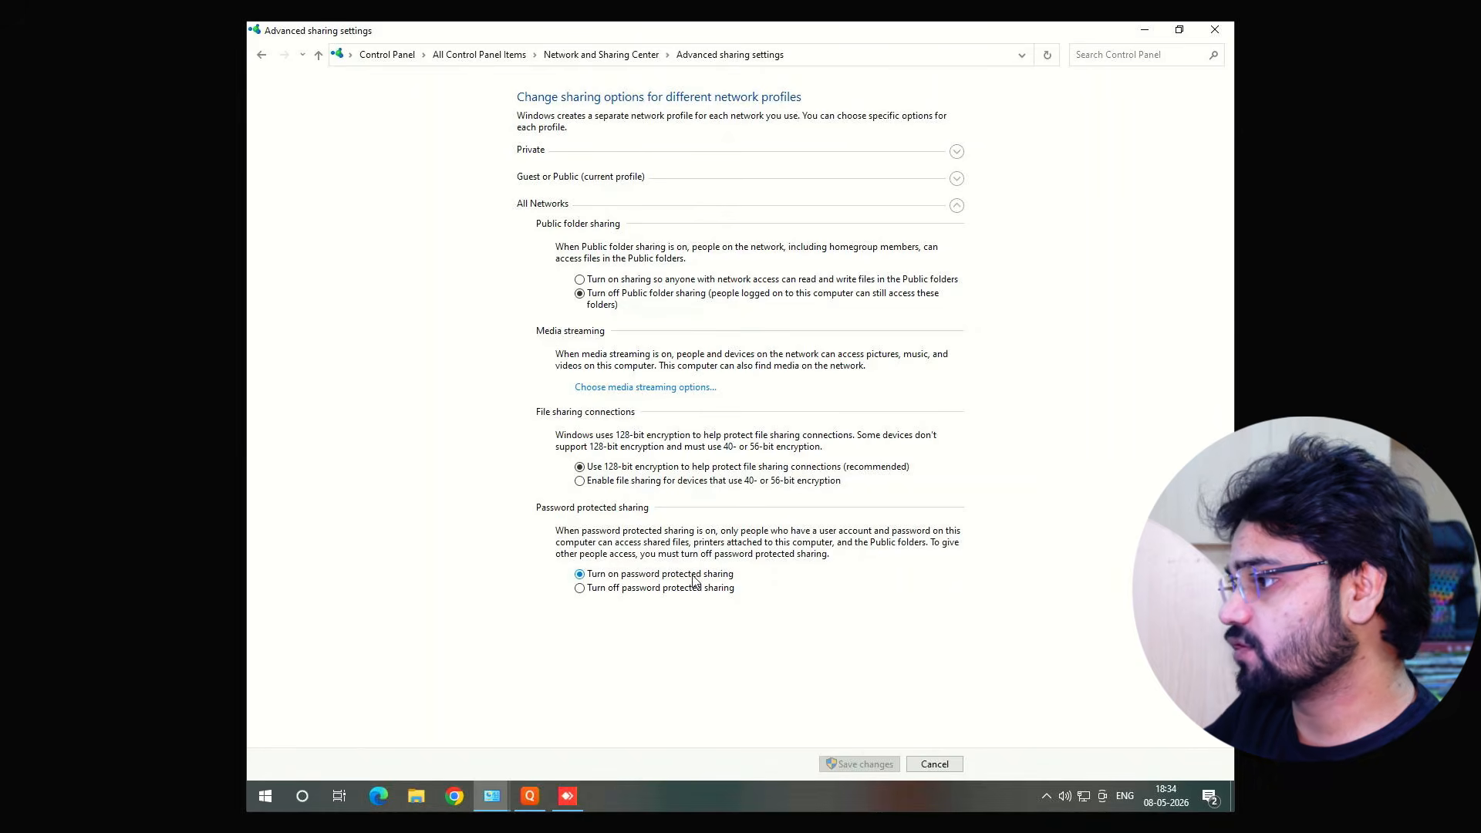
left_click(635, 592)
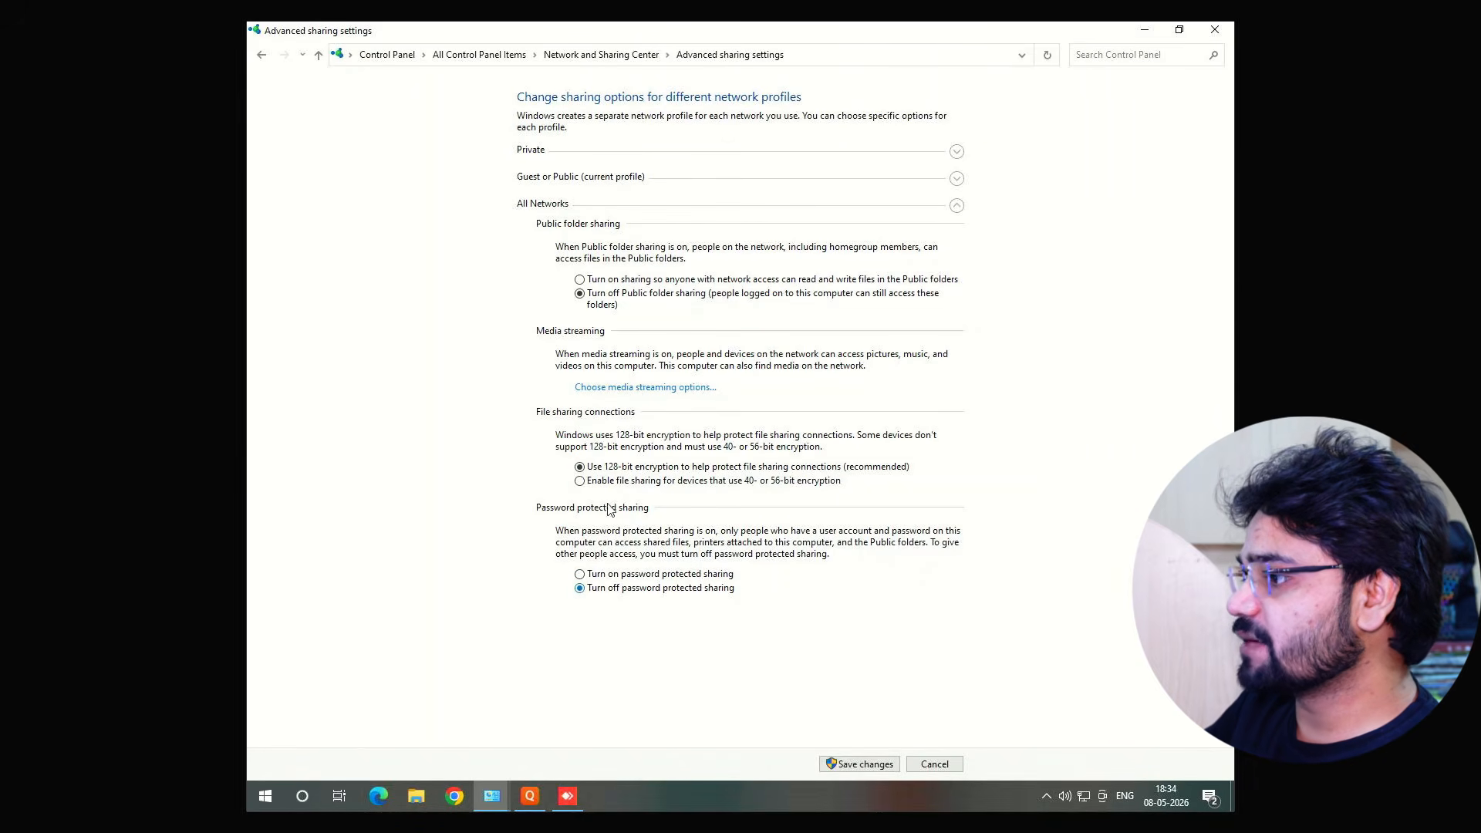
left_click(858, 764)
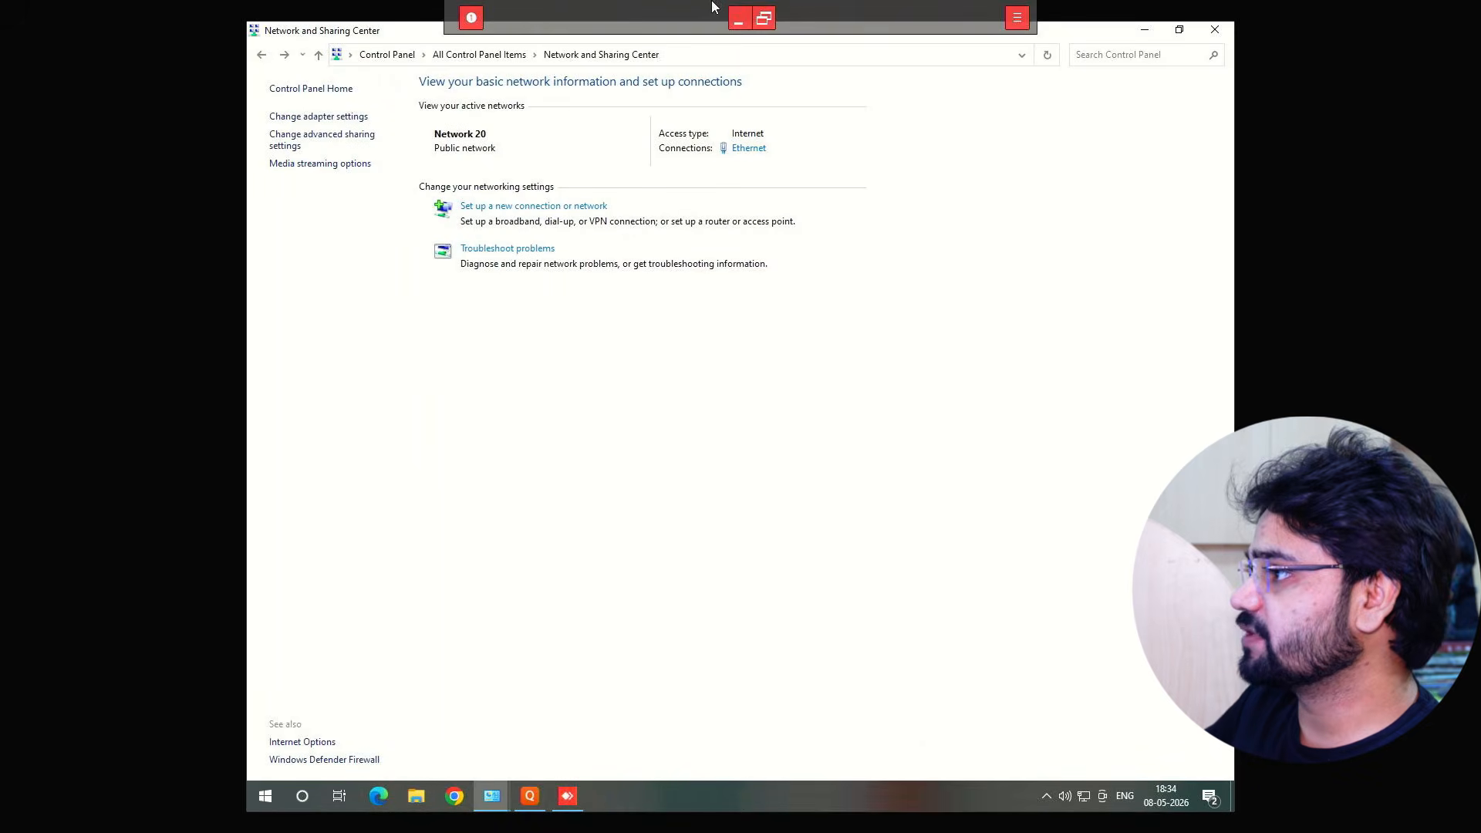
Show the desktop and open the shared resources of \\172.16.1.133 through Run
left_click(734, 13)
key("super+d")
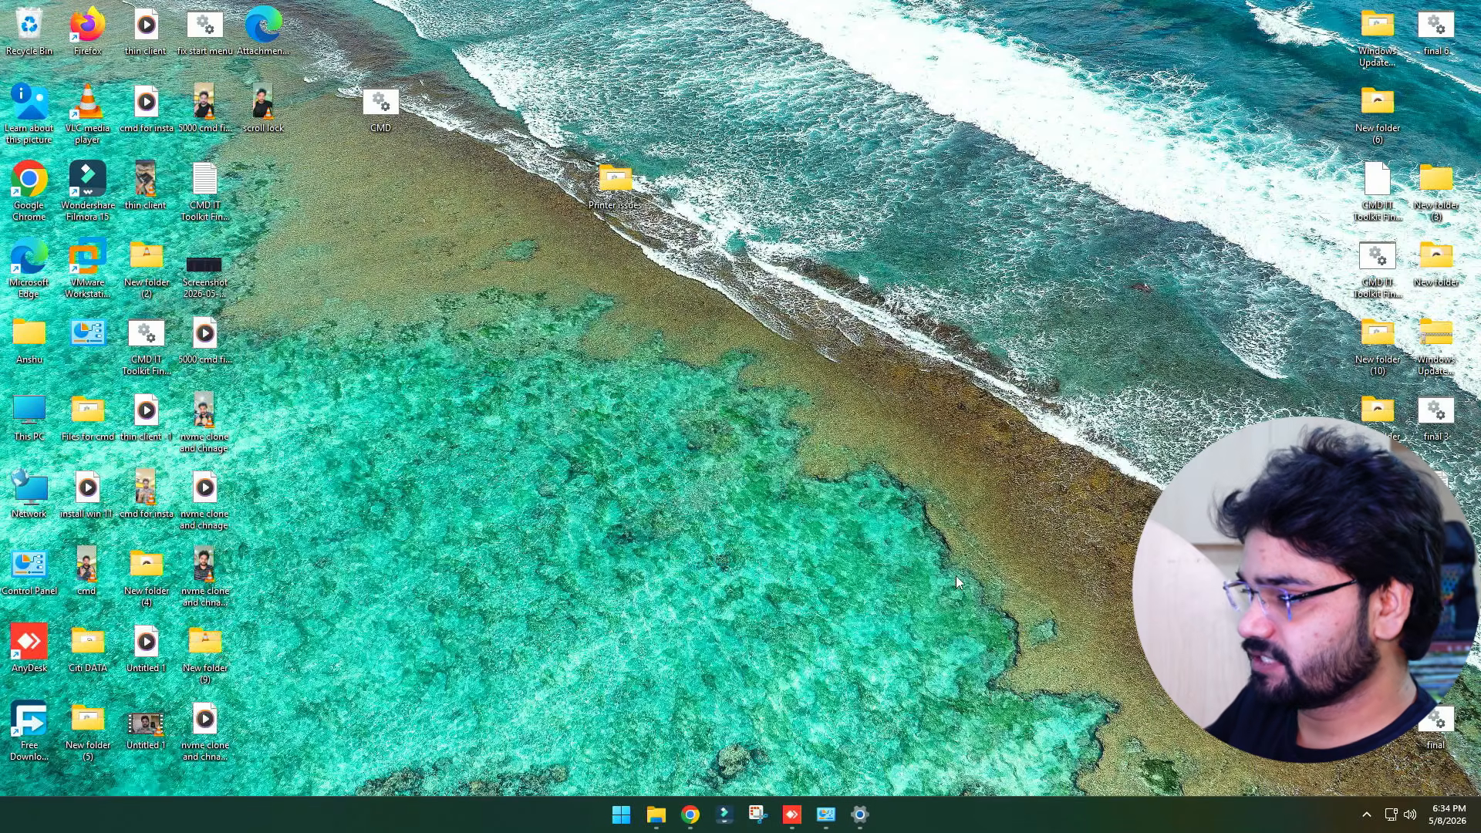
key("super+r")
type("\\\\")
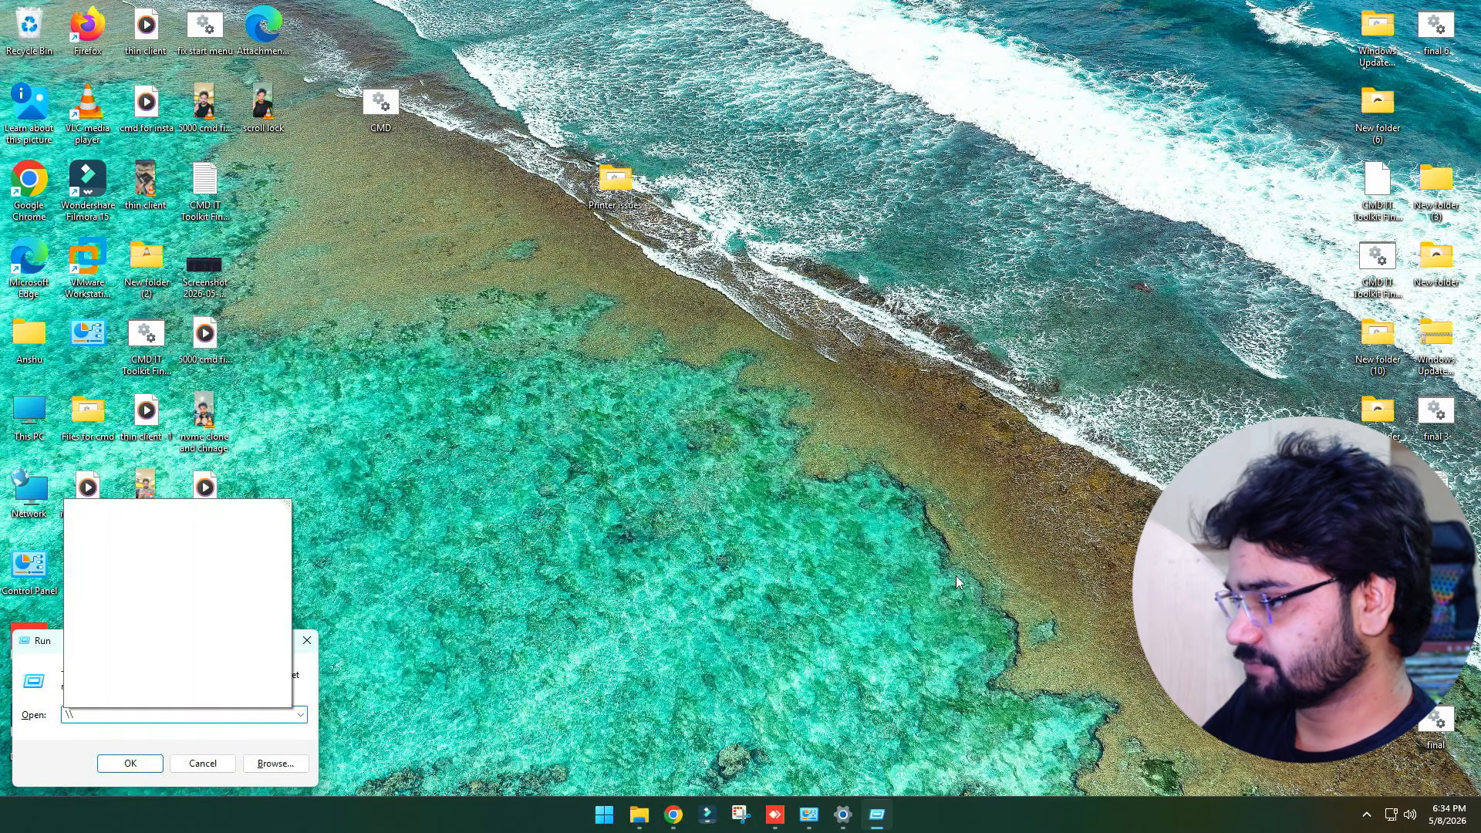
type("172.16.1.133")
key("Return")
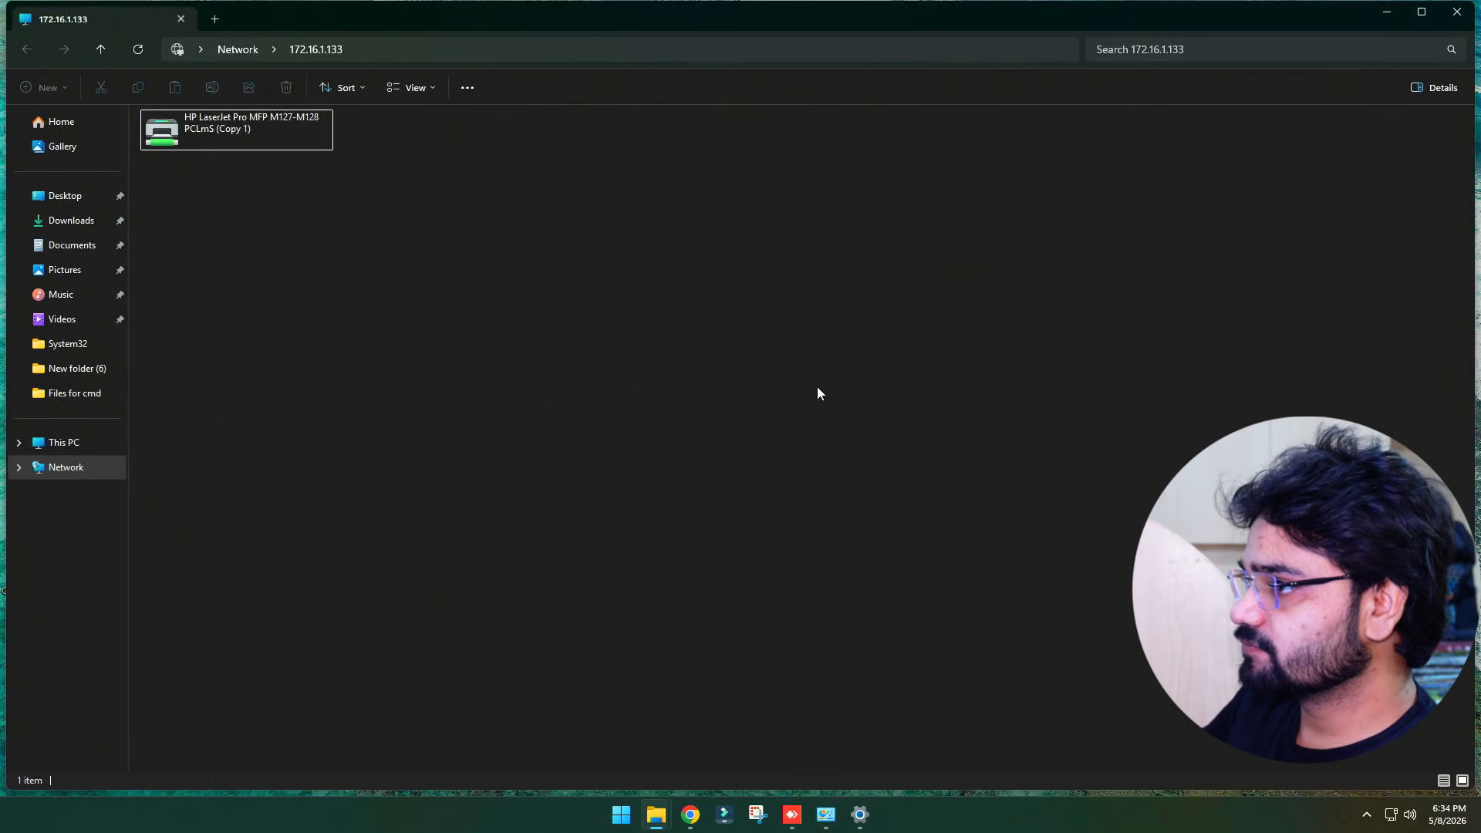
Try to connect to the shared HP LaserJet Pro MFP M127-M128 PCLmS (Copy 1) printer, then close the window
right_click(210, 122)
left_click(248, 146)
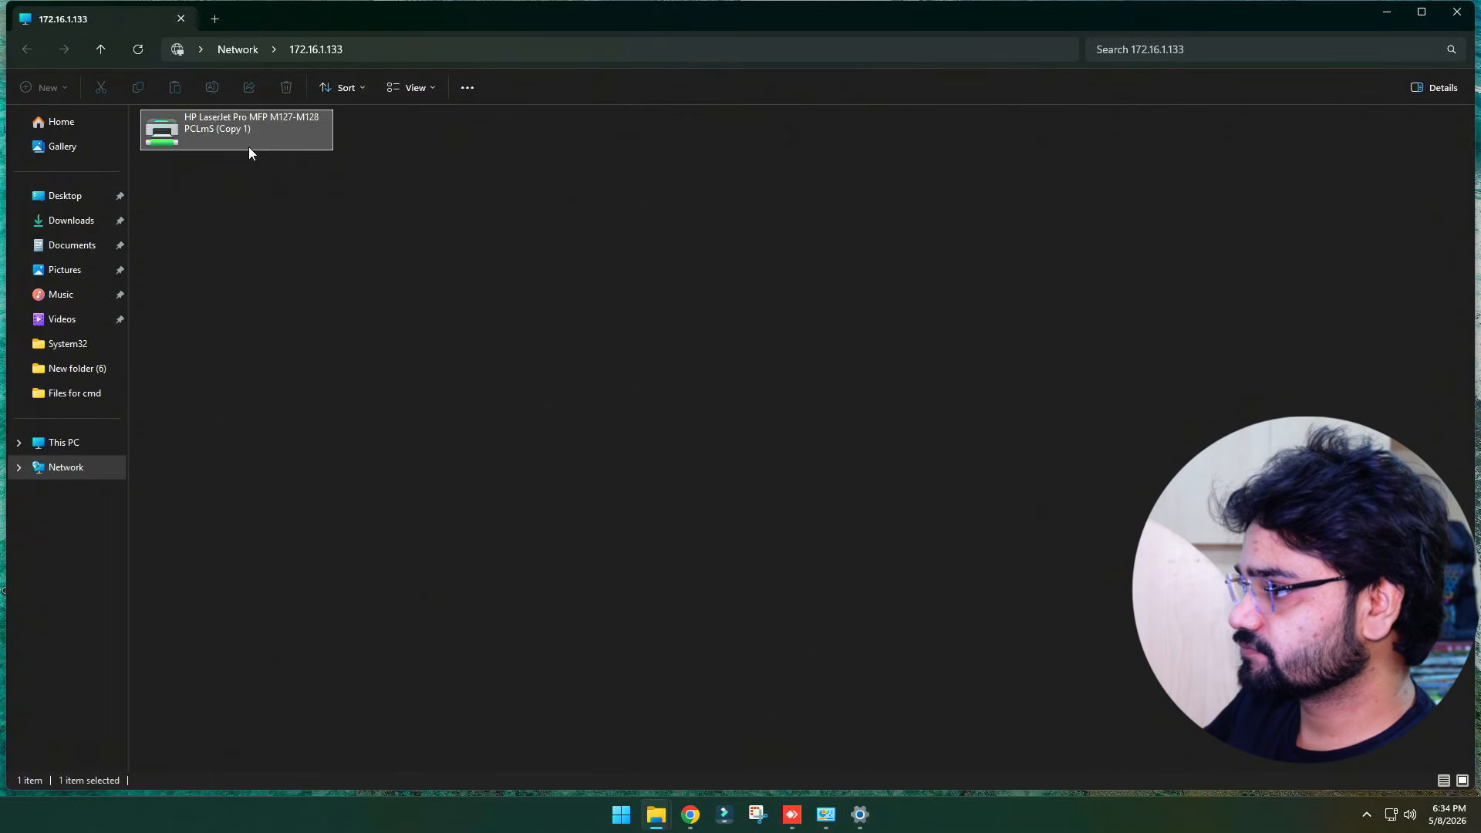
left_click(1457, 11)
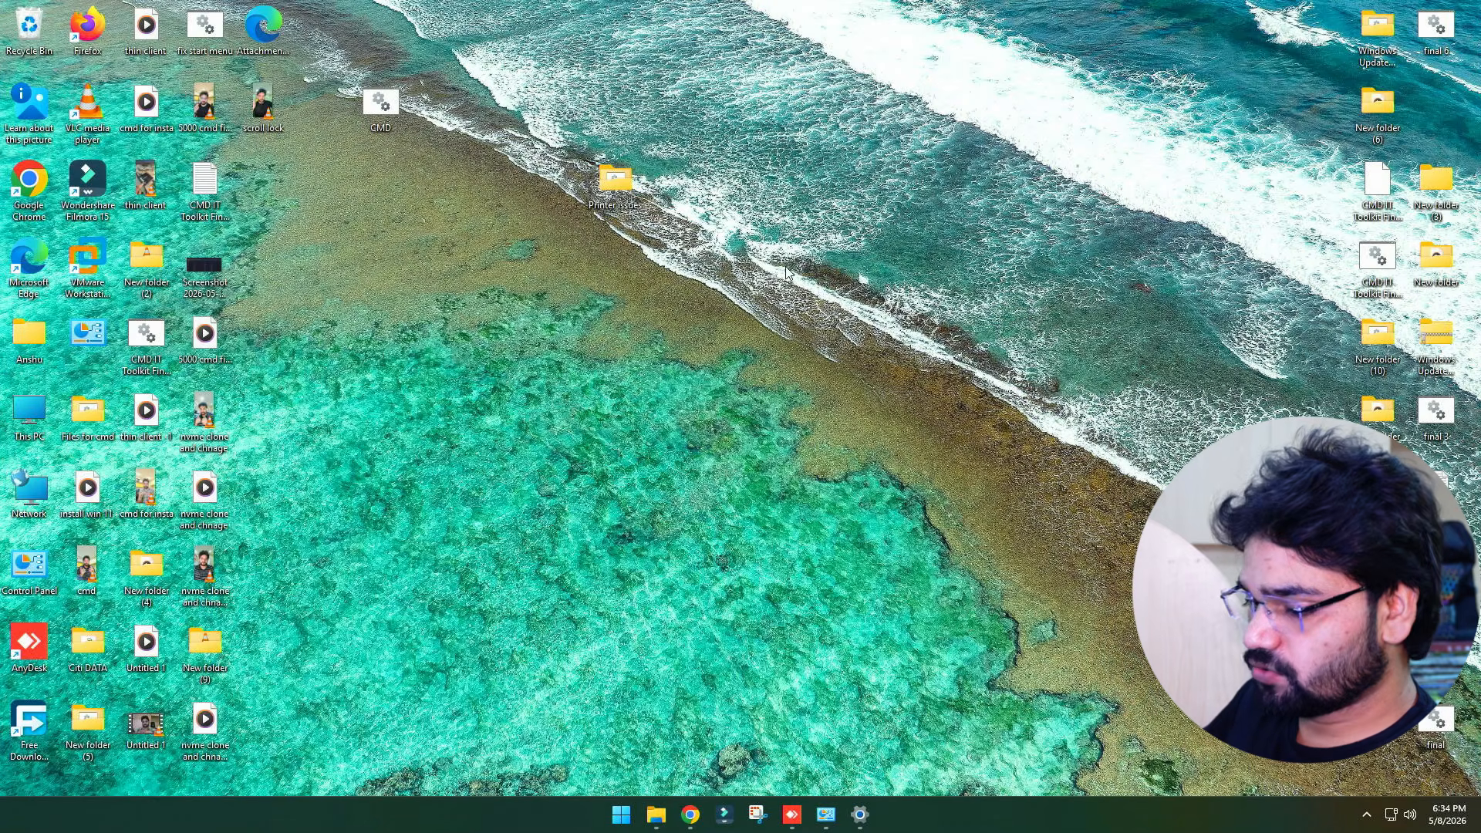
Remove the saved Windows credential for 172.16.1.133 in Credential Manager
key("super+r")
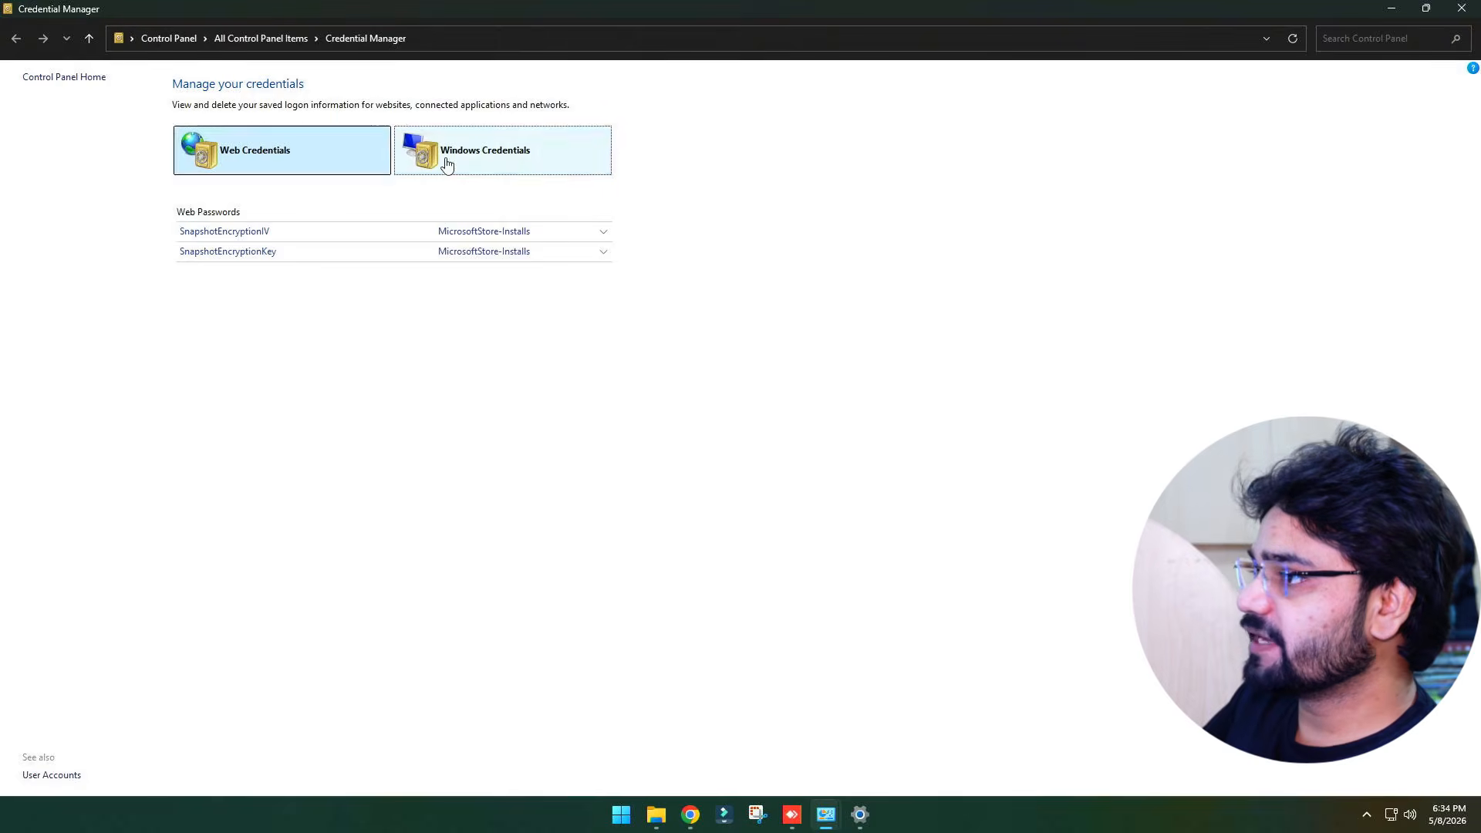
left_click(432, 166)
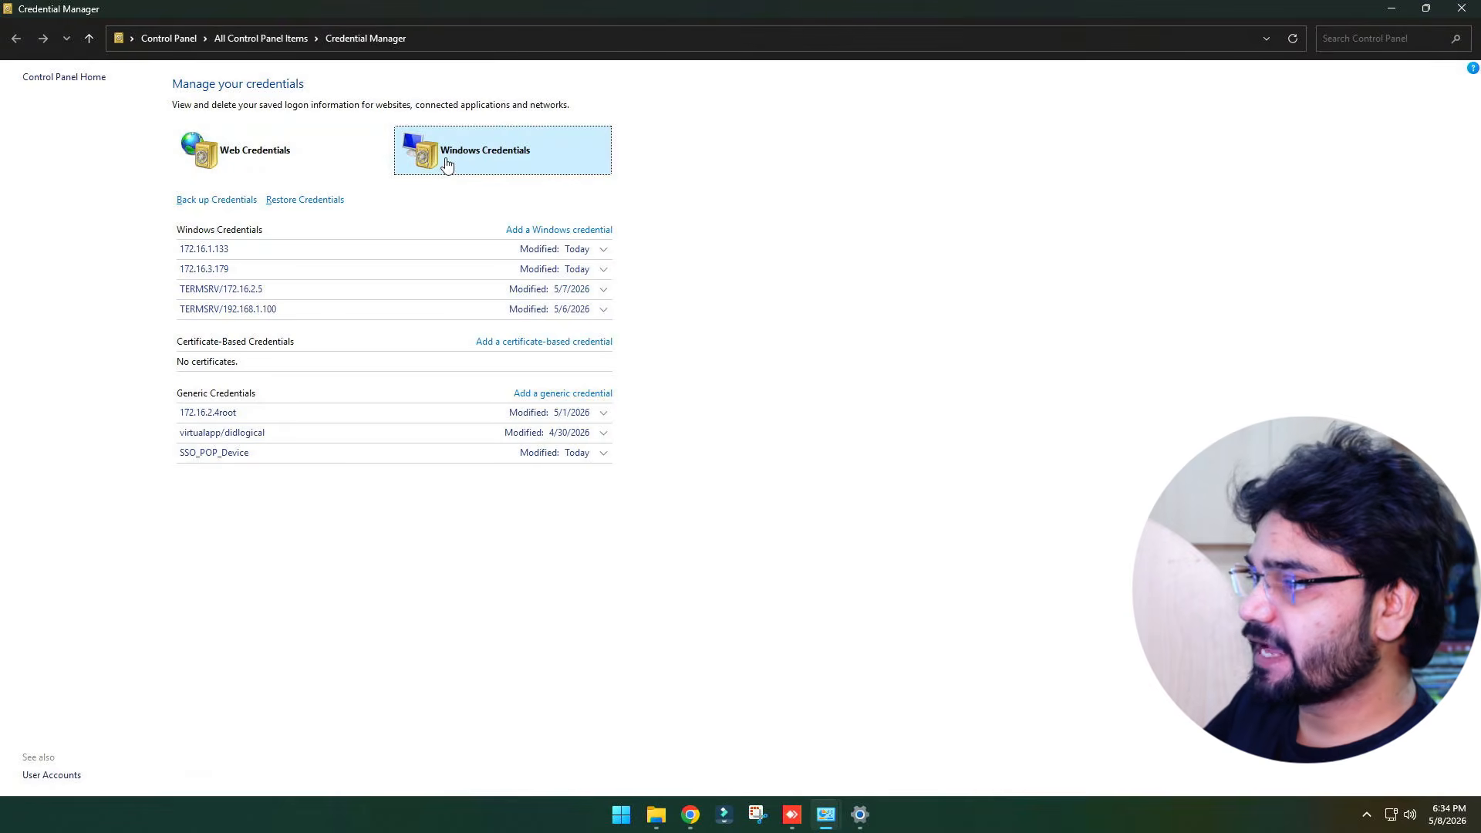
left_click(603, 249)
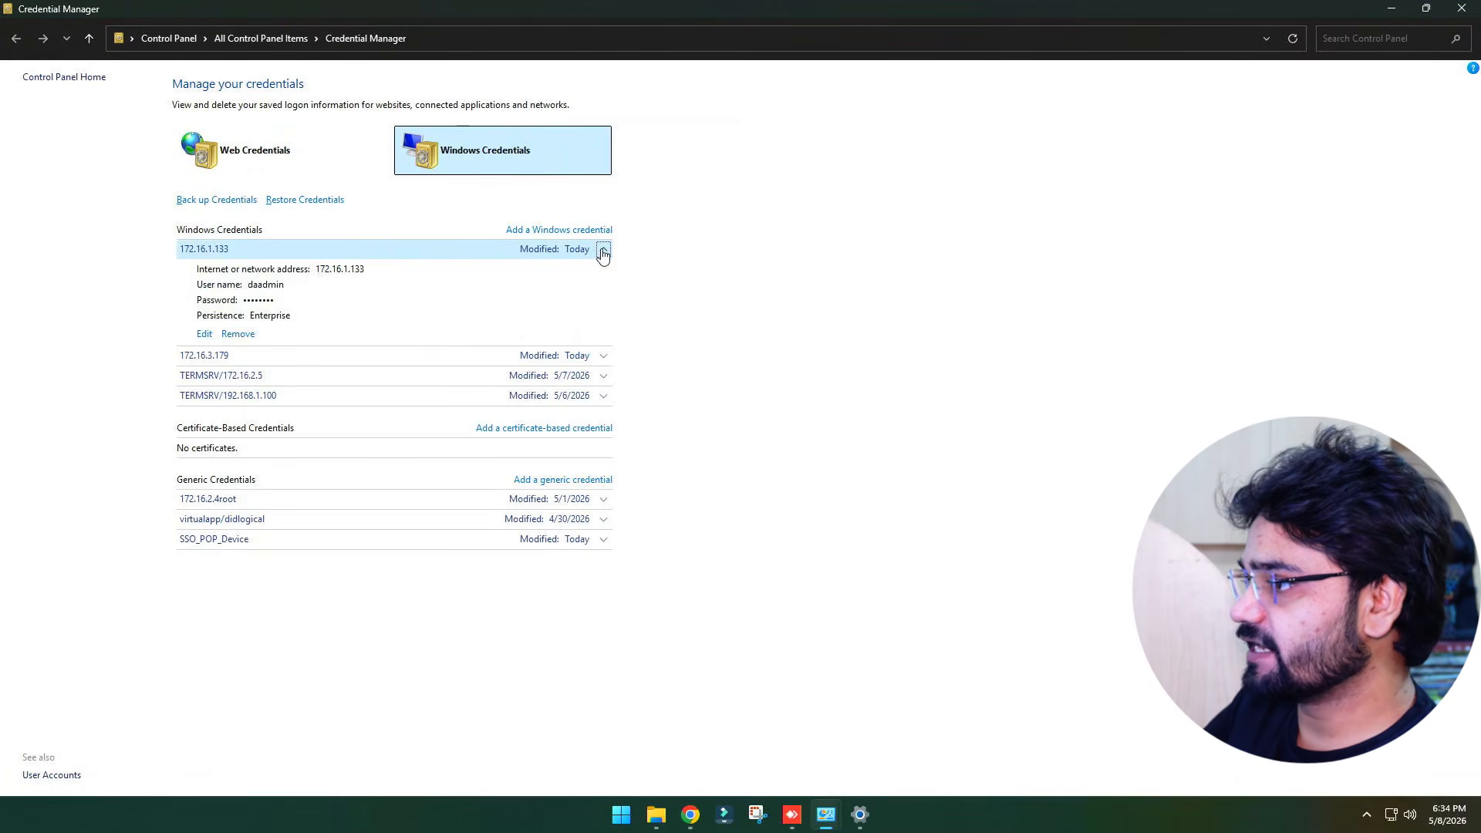
left_click(238, 333)
left_click(824, 430)
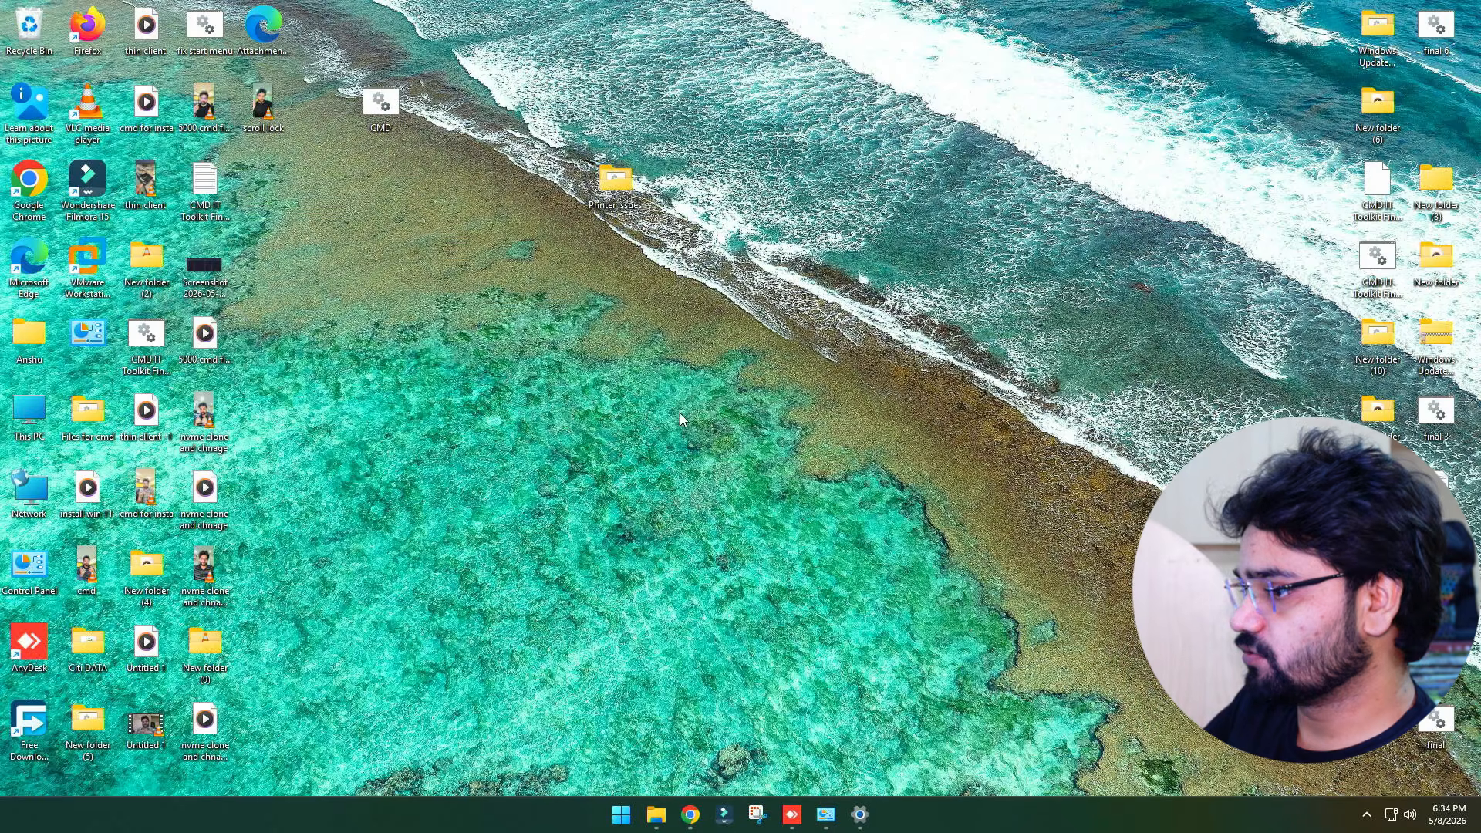
Reopen \\172.16.1.133 through Run and try again to connect to the shared HP LaserJet Pro MFP M127-M128 PCLmS (Copy 1) printer
key("super+r")
key("Return")
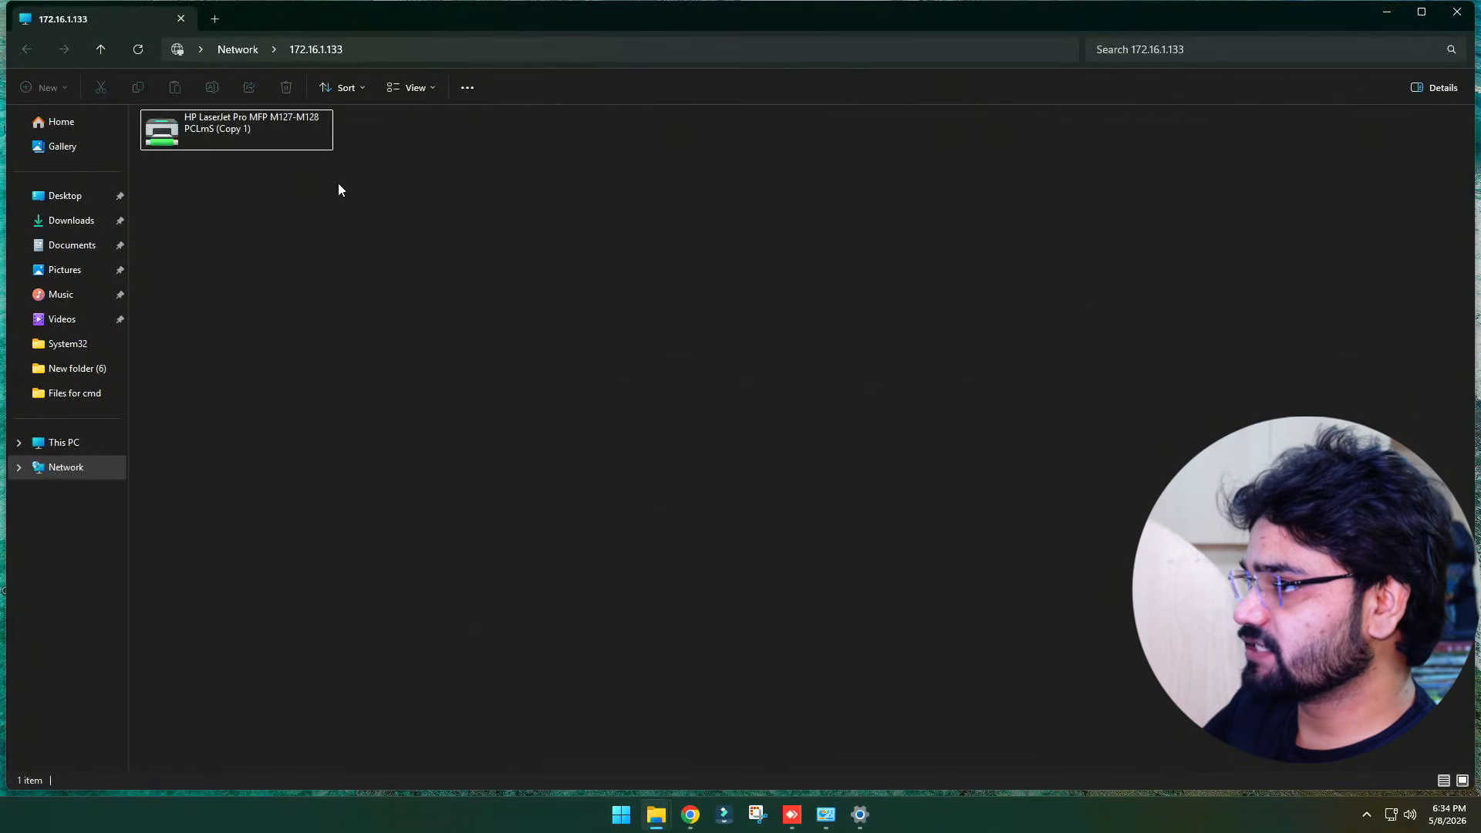
right_click(254, 143)
left_click(285, 171)
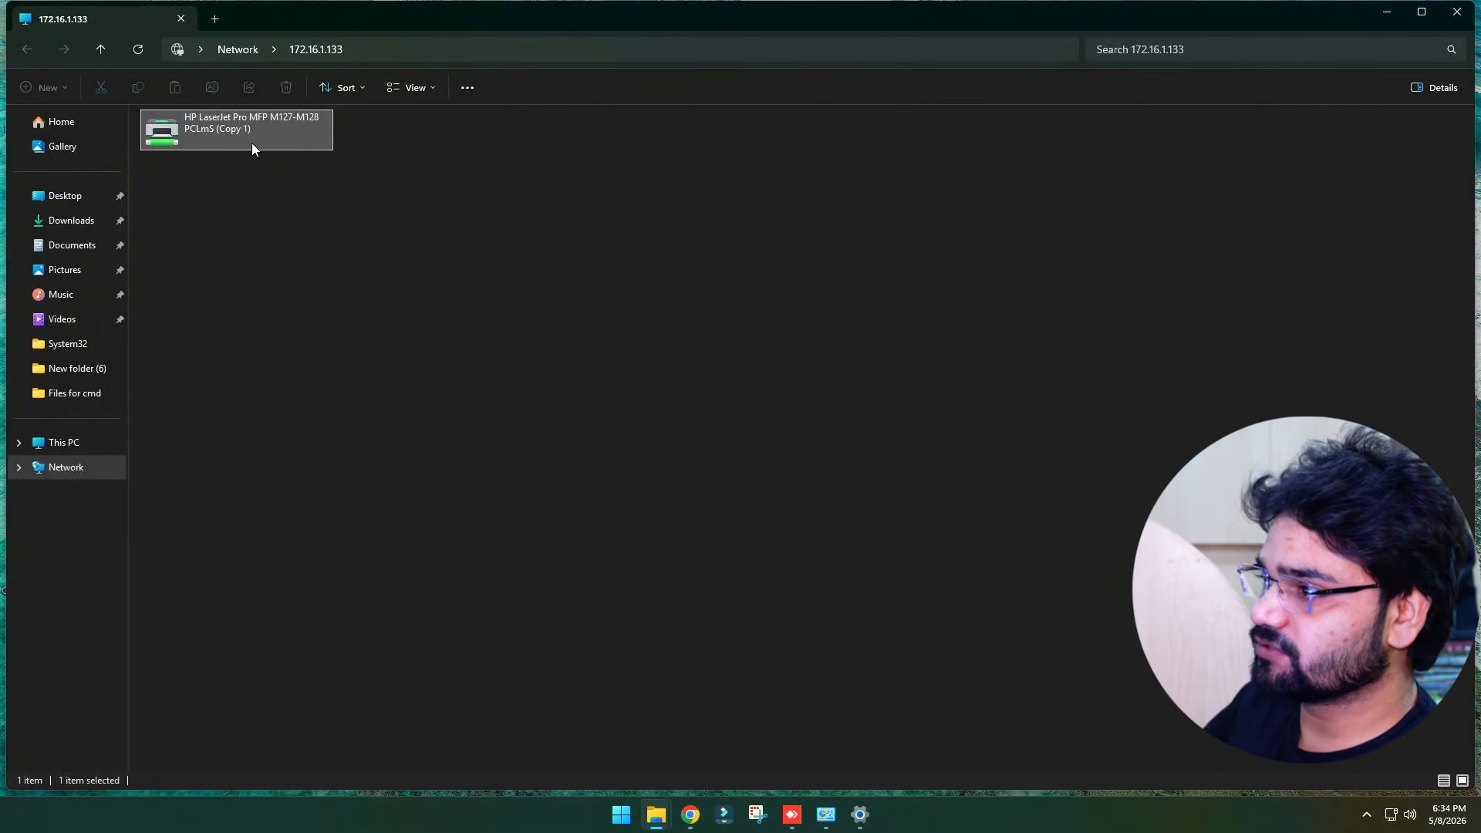
right_click(253, 143)
left_click(327, 180)
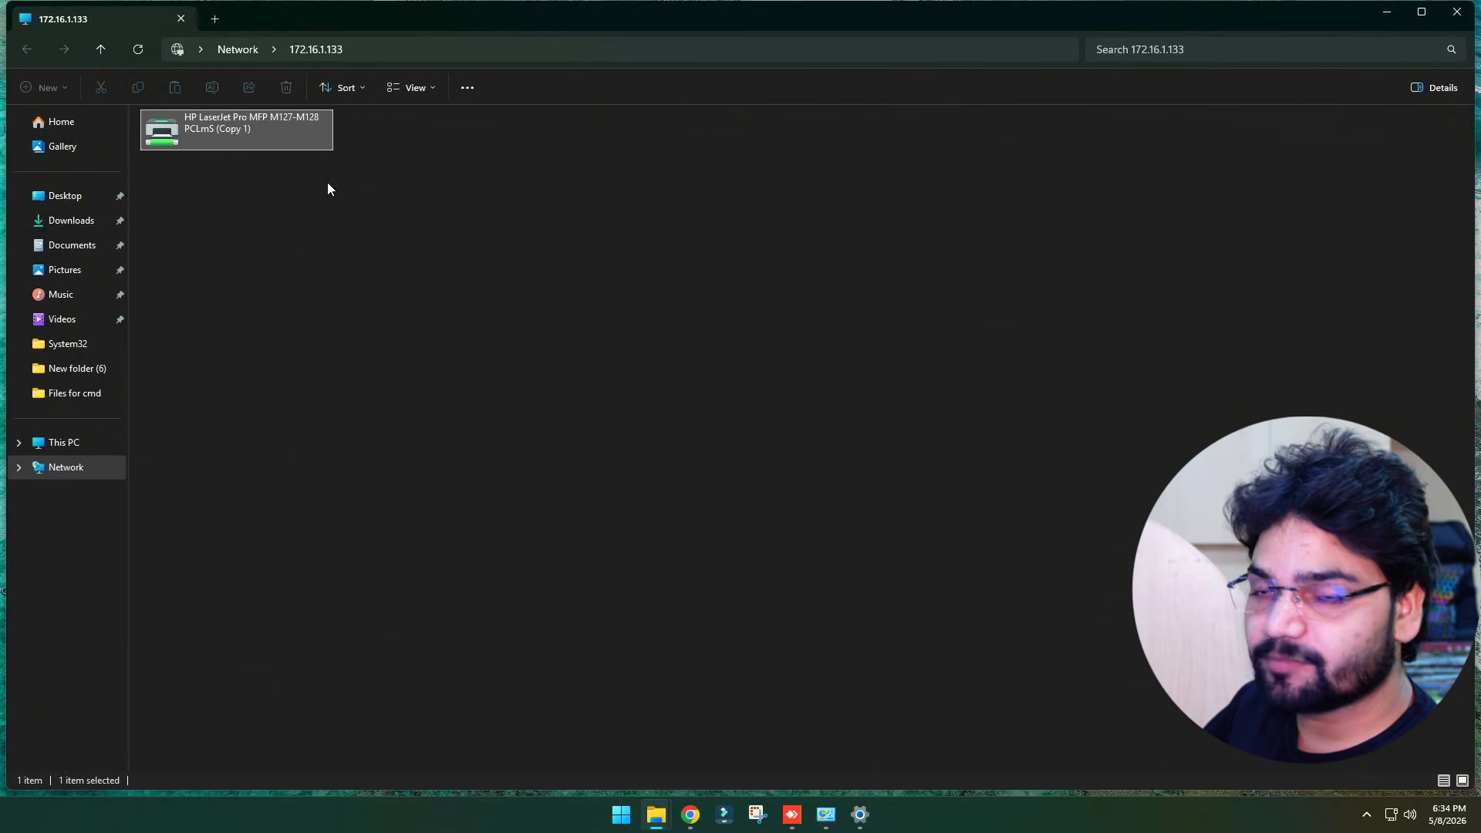
right_click(185, 128)
left_click(222, 160)
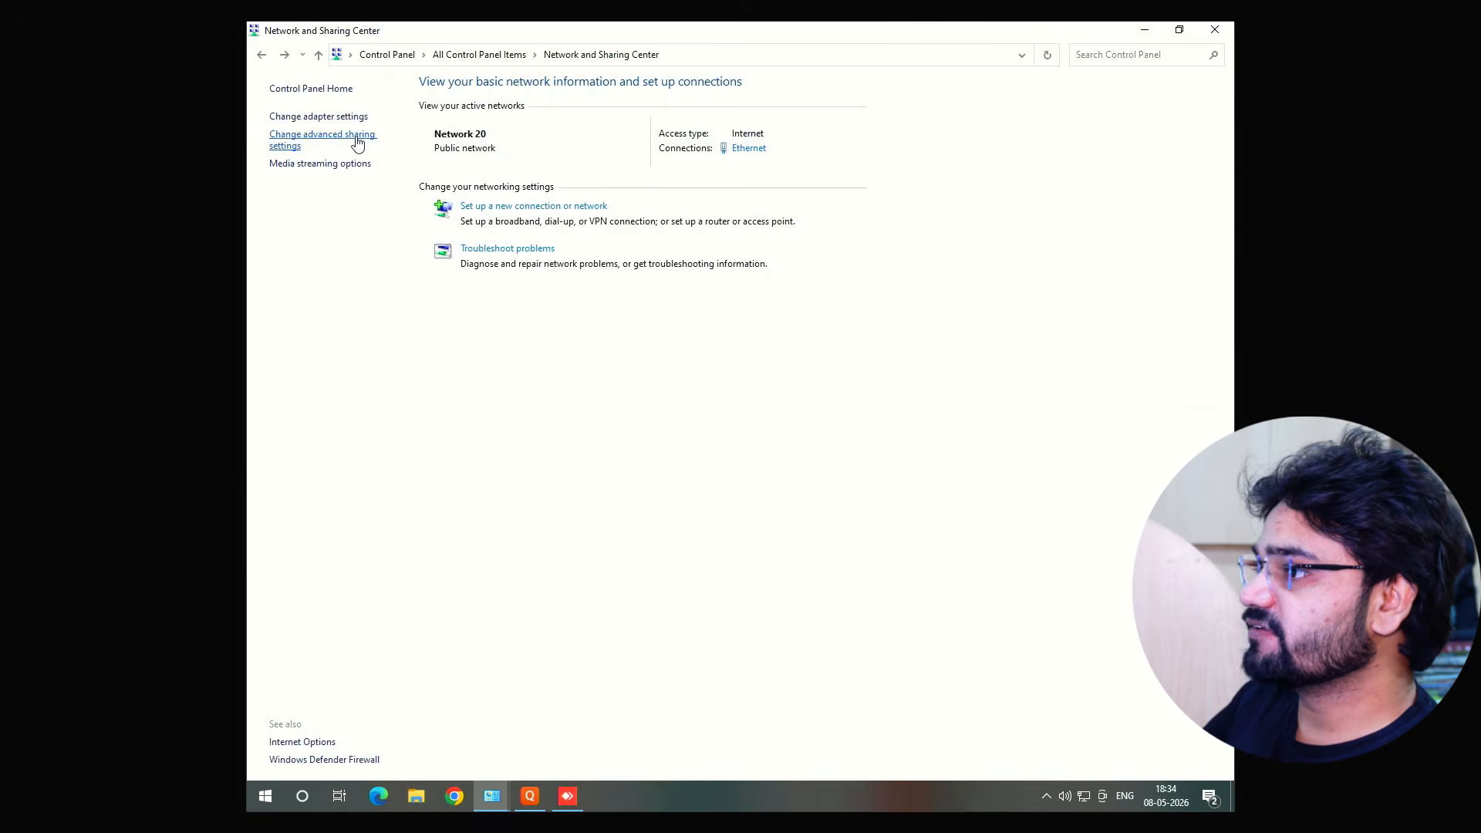
On the host PC, open the advanced sharing settings, expand All Networks, and save the changes
left_click(301, 146)
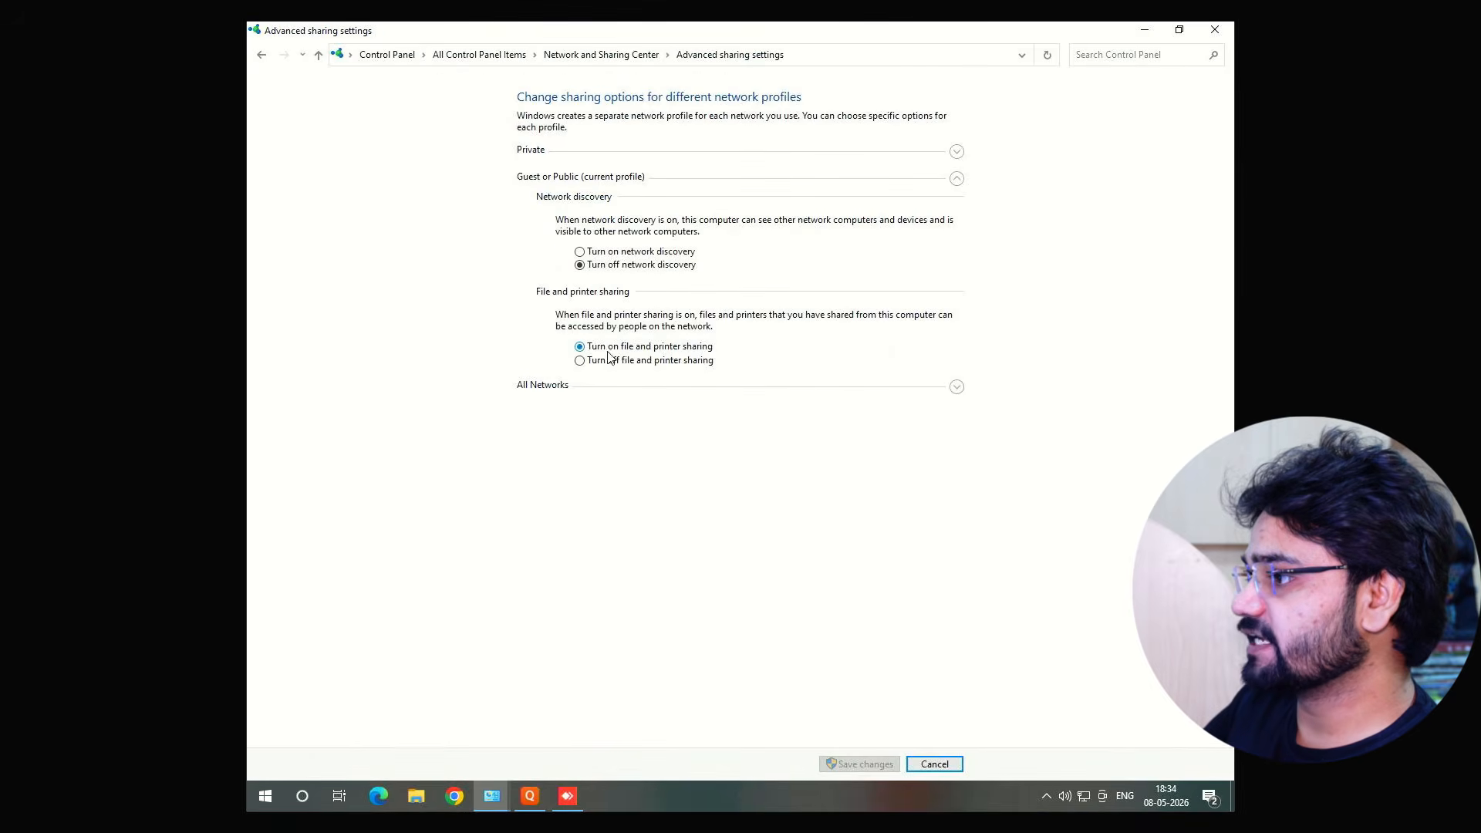
left_click(557, 393)
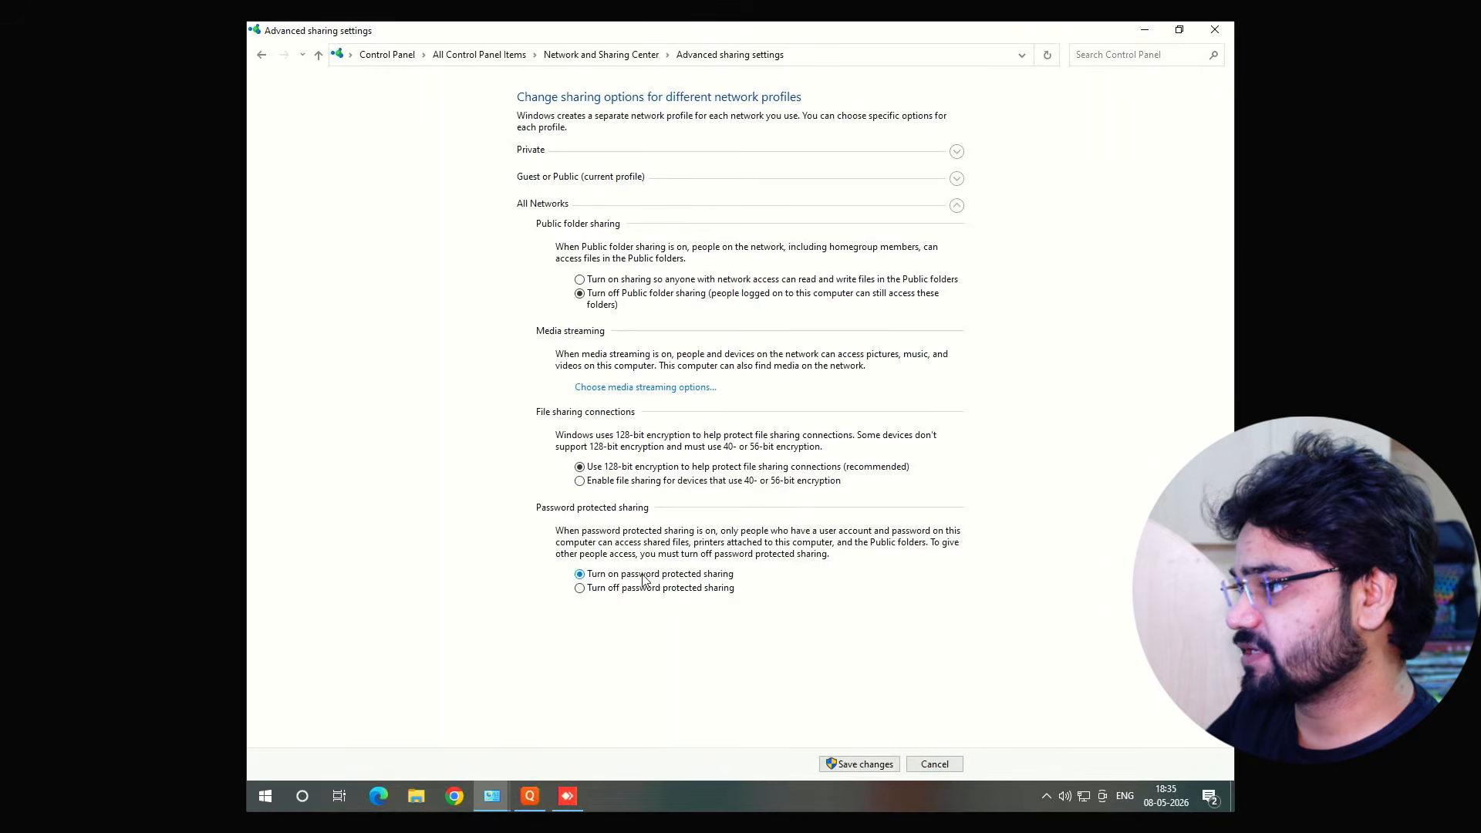
left_click(839, 765)
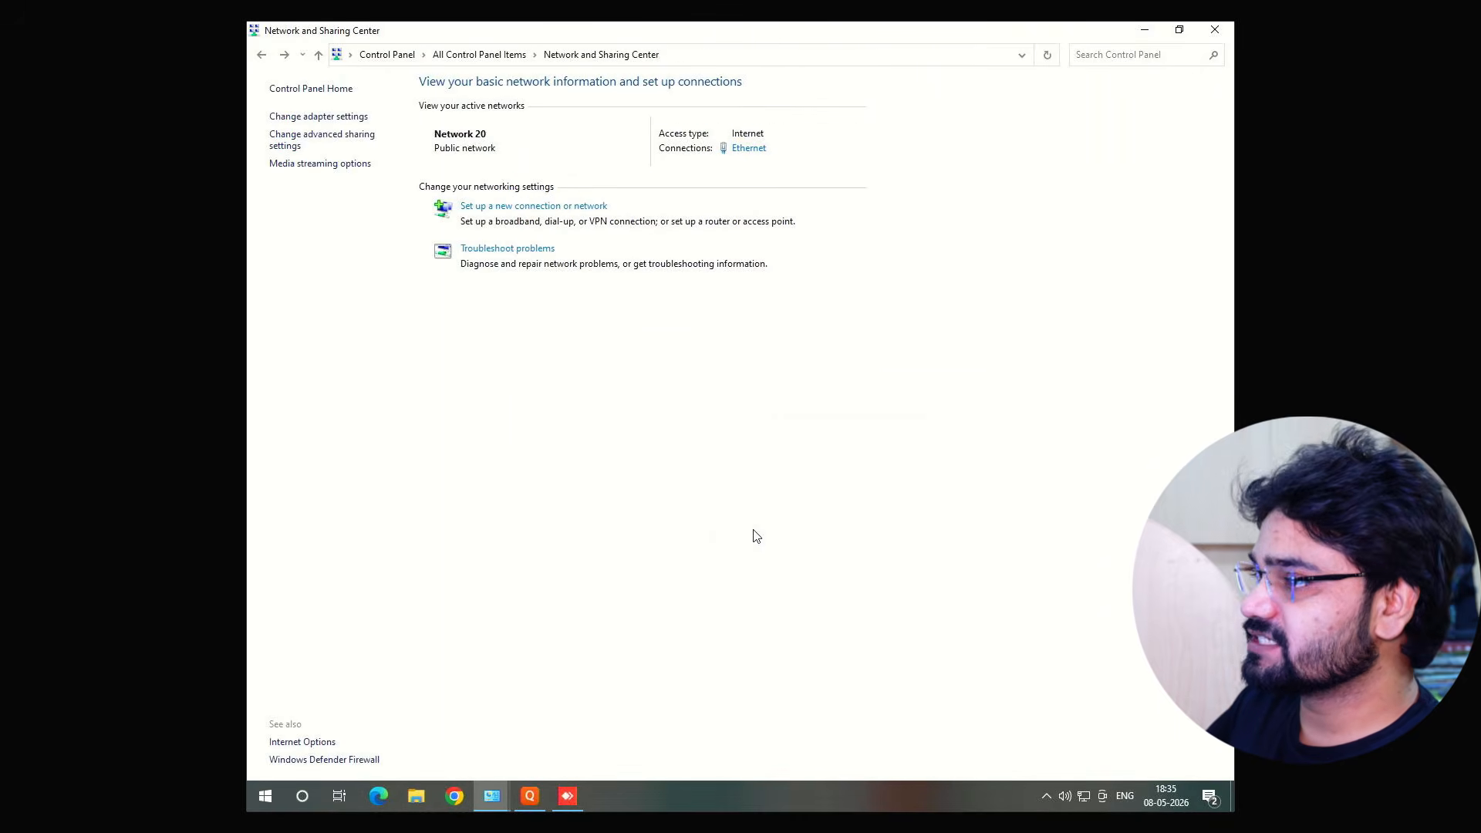